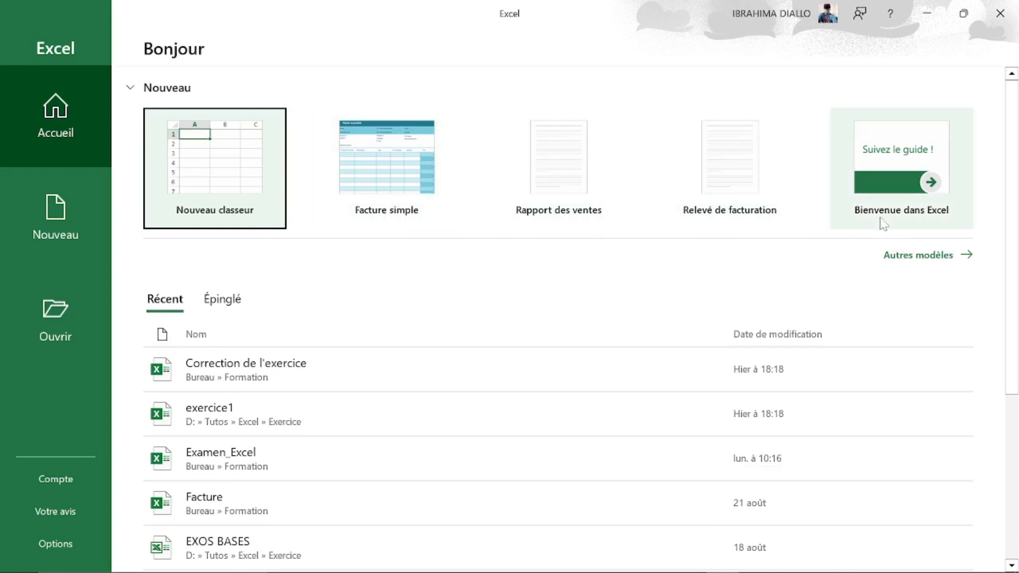
Step: Browse the full gallery of workbook templates offered for a new file
click(900, 258)
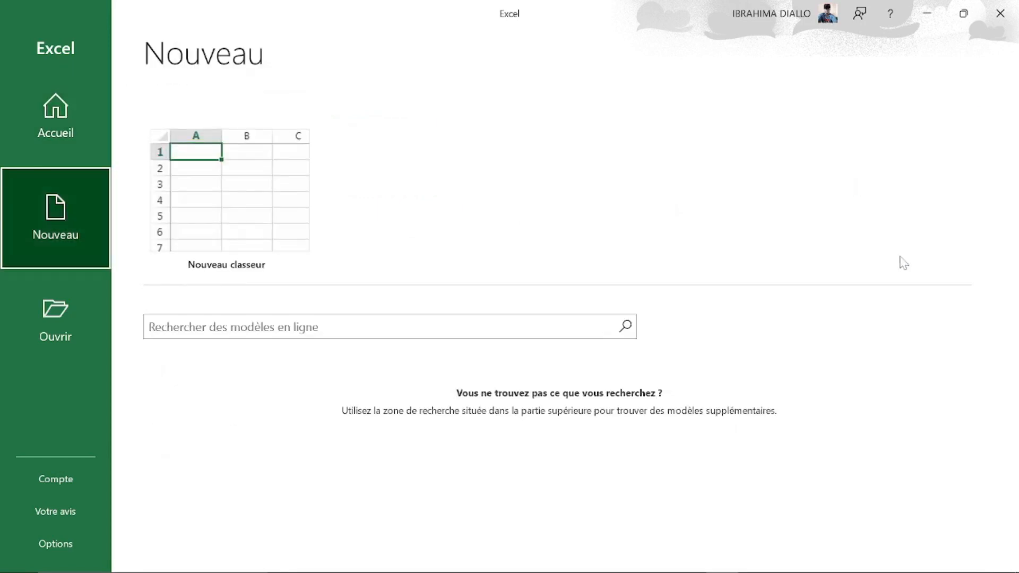
scroll(597, 330, down, 4)
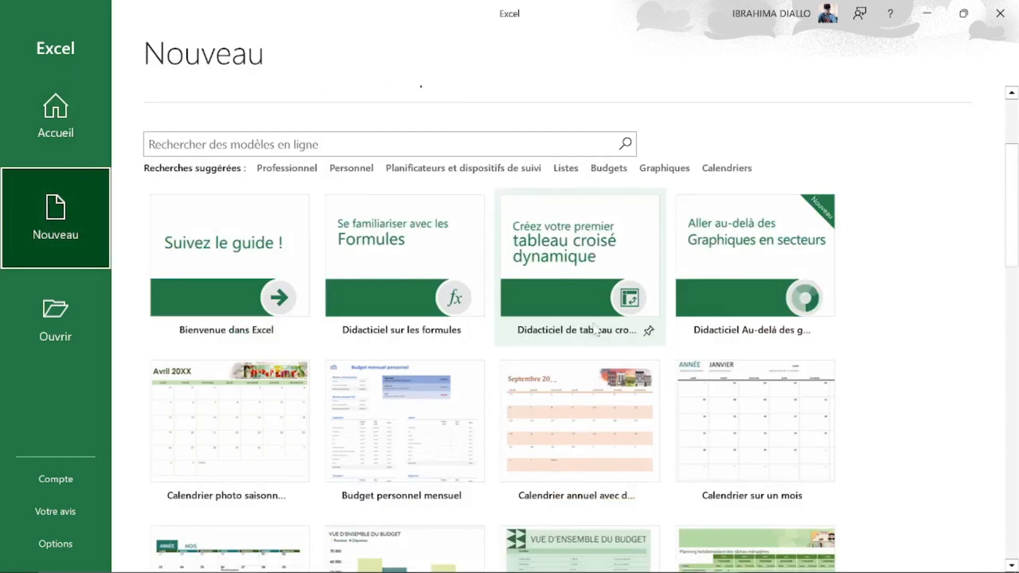
scroll(595, 329, down, 3)
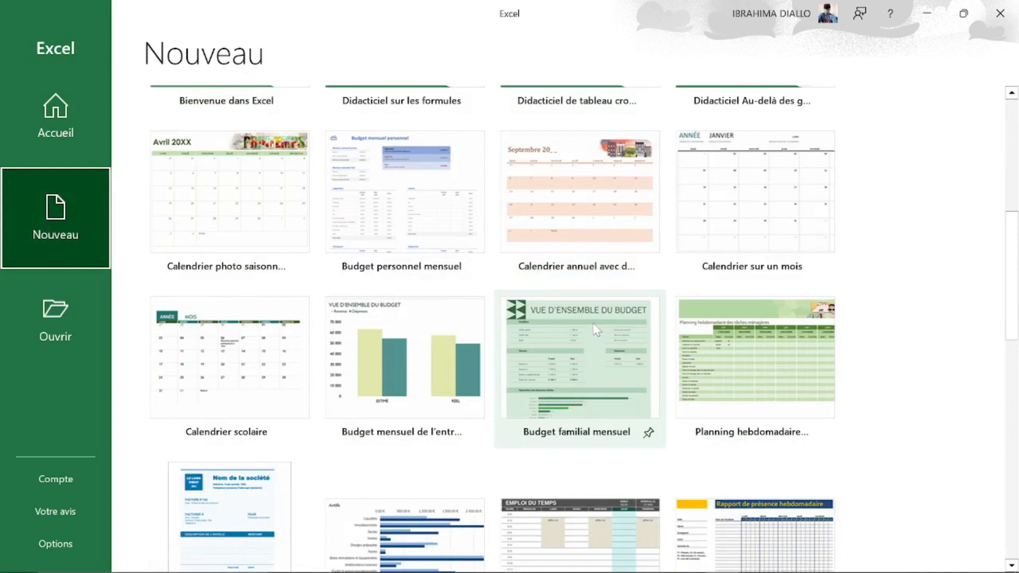
scroll(597, 330, down, 5)
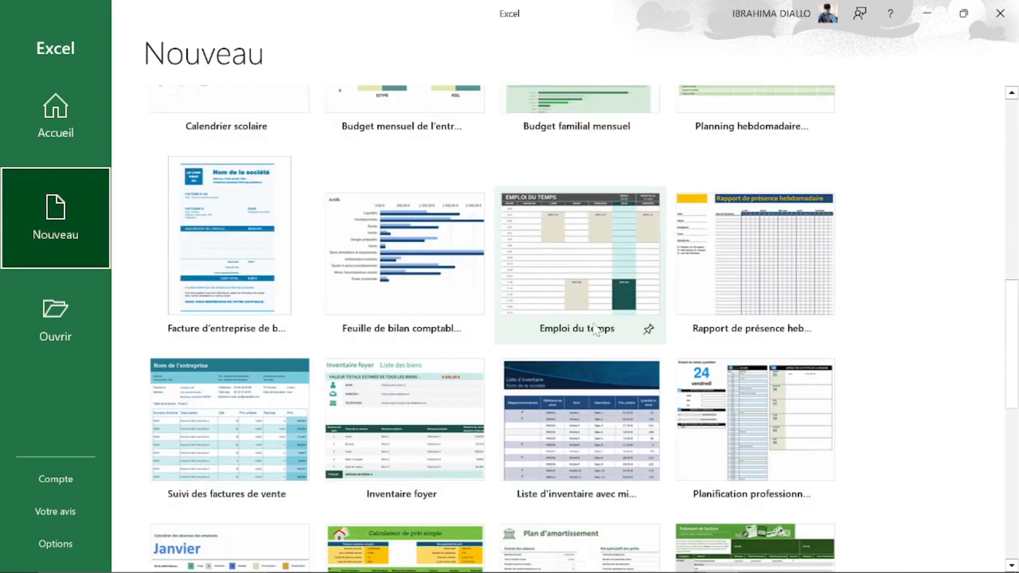
scroll(596, 330, down, 2)
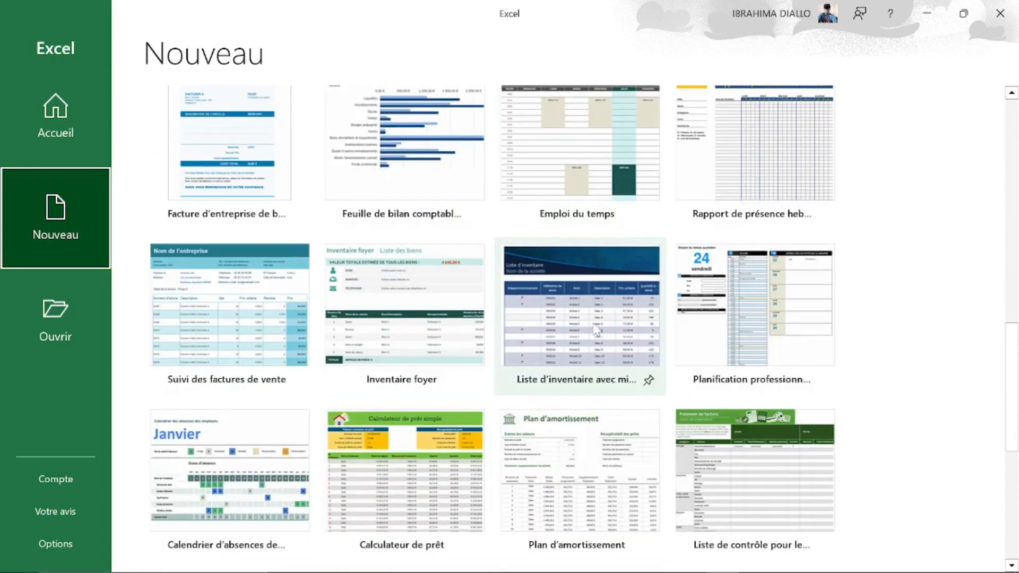
scroll(529, 386, down, 6)
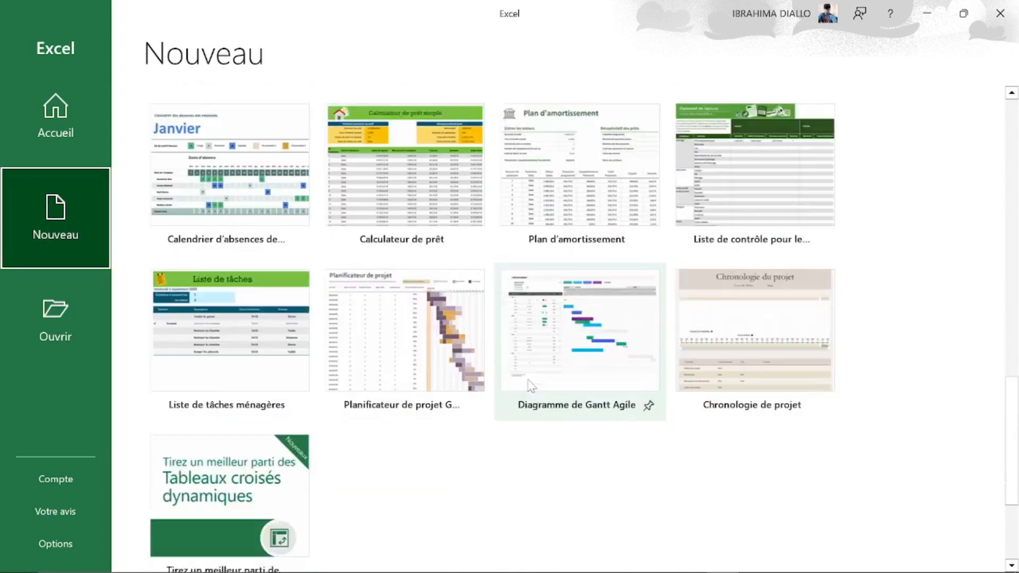
scroll(531, 386, up, 15)
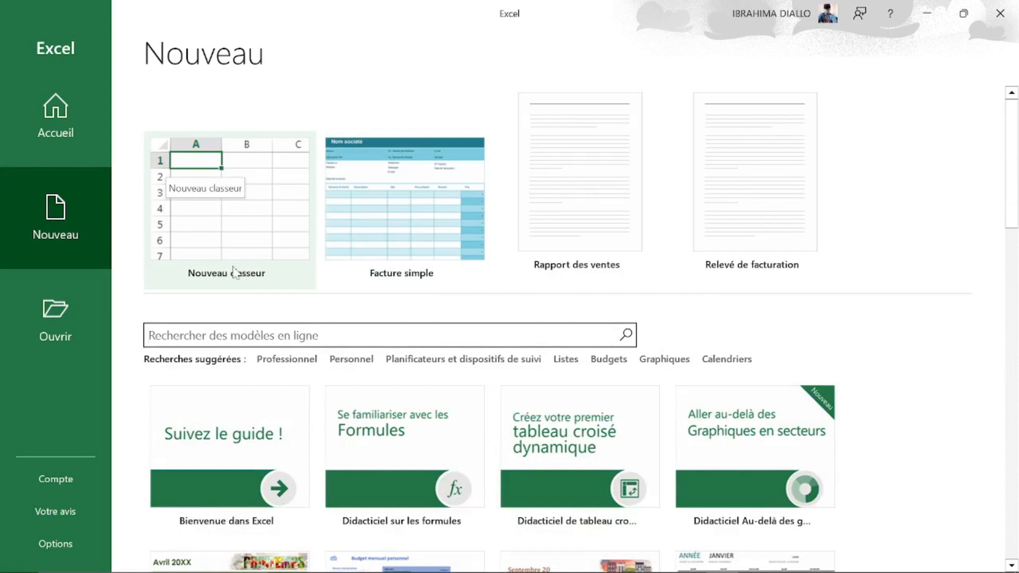
Step: Return to the start page and review the list of recently used workbooks
click(79, 111)
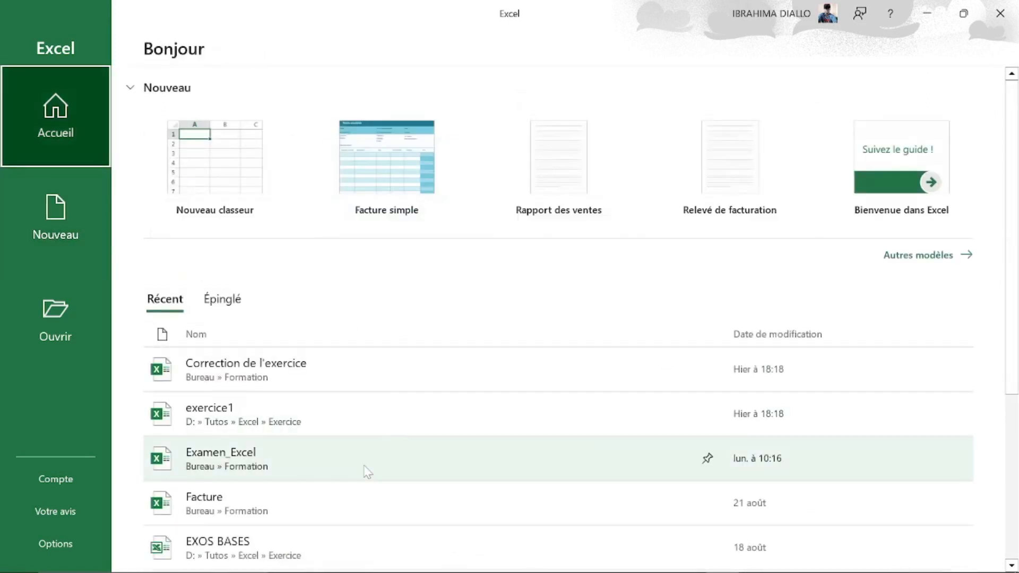
scroll(367, 472, down, 3)
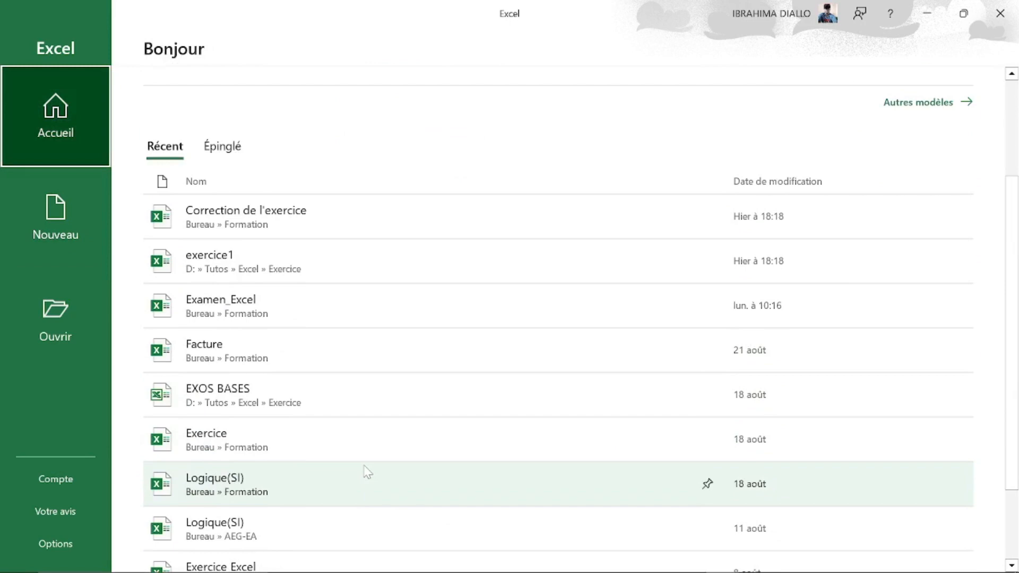
scroll(366, 472, down, 2)
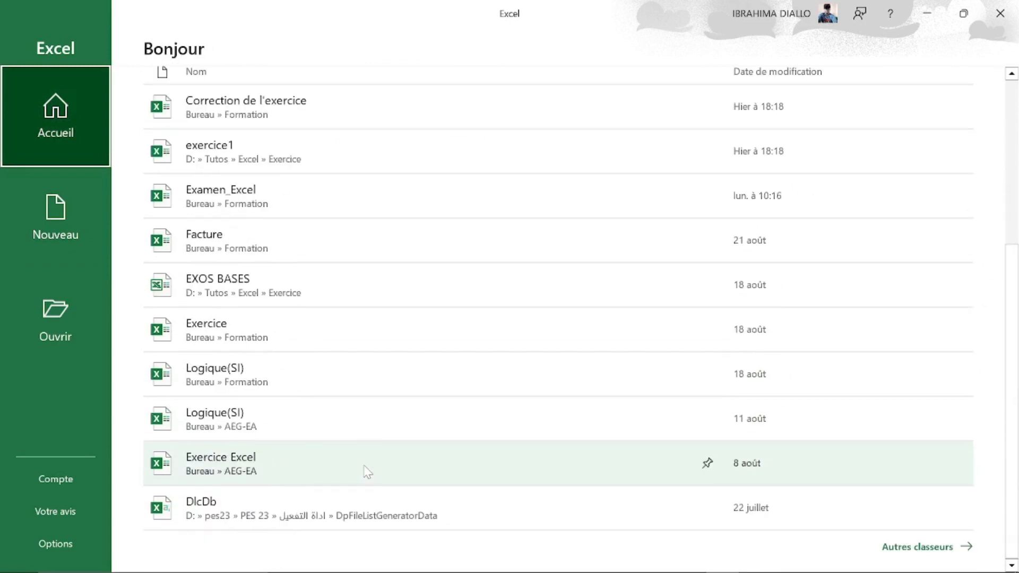
scroll(367, 471, up, 5)
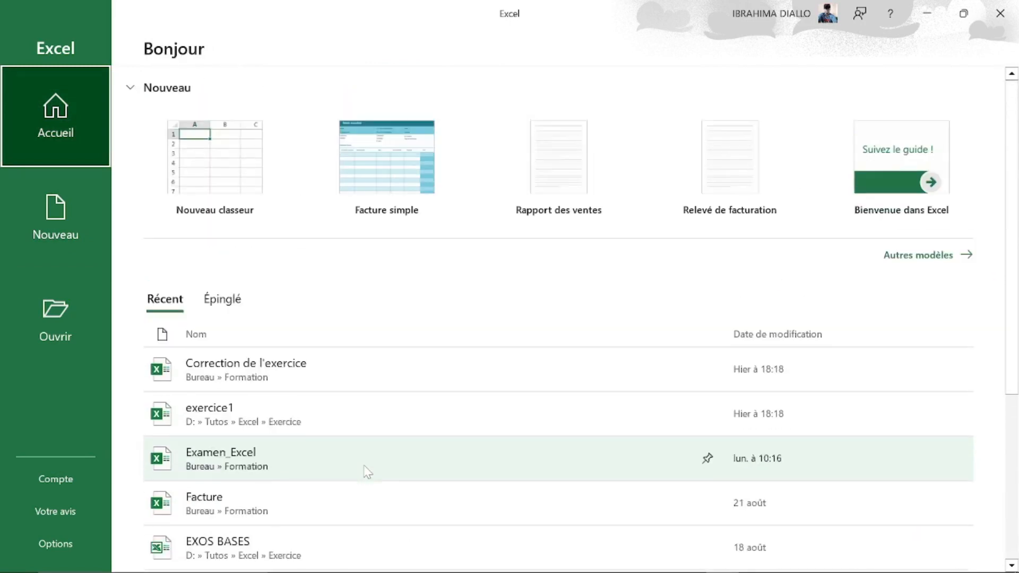
scroll(366, 471, down, 3)
scroll(366, 471, up, 1)
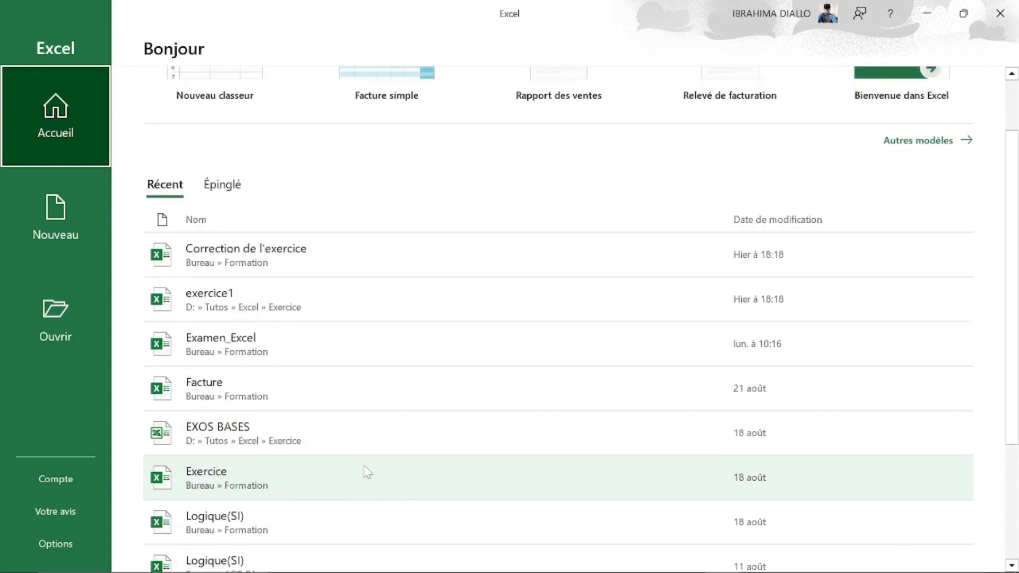
scroll(366, 471, down, 1)
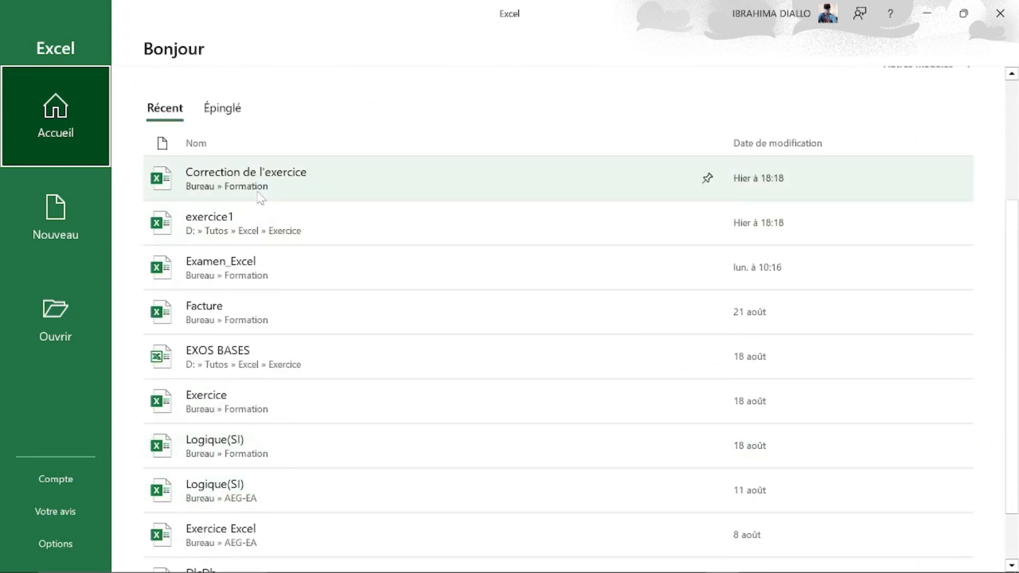
scroll(254, 355, up, 3)
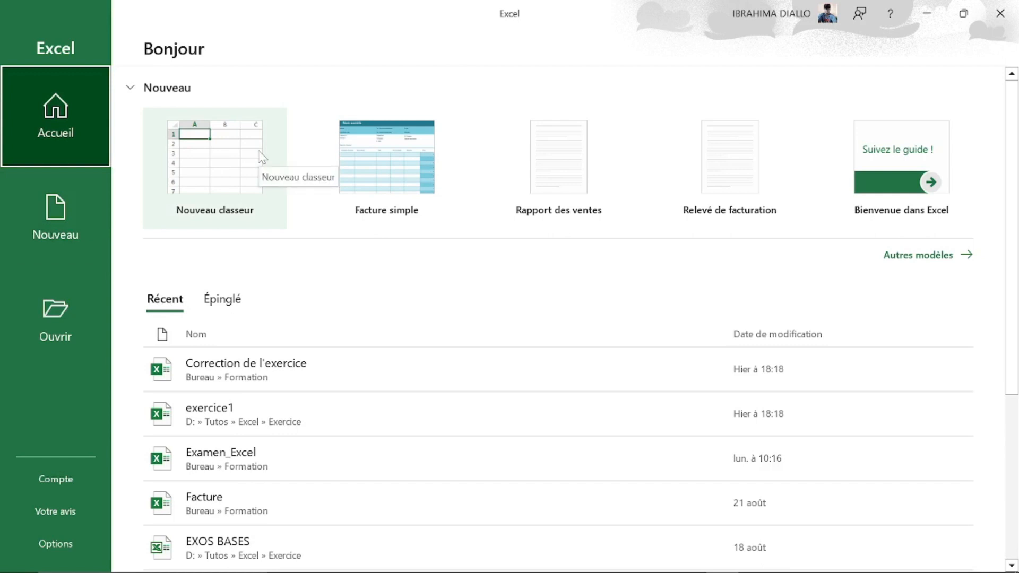
Step: Create a blank workbook and enter $ in cell A1
click(230, 166)
text($)
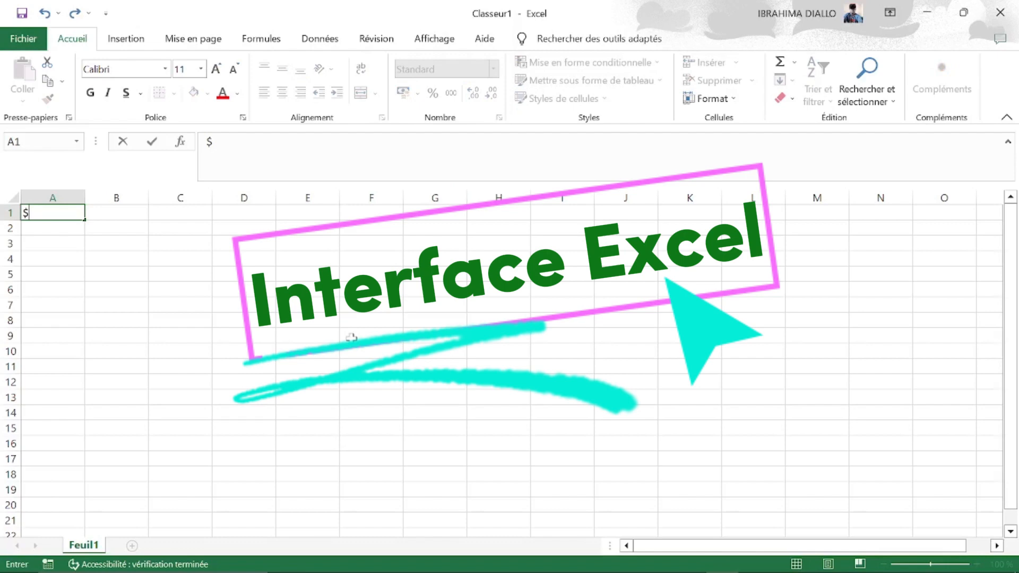
Step: Review the commands for inserting, page layout and formulas, and return to the home commands
click(133, 43)
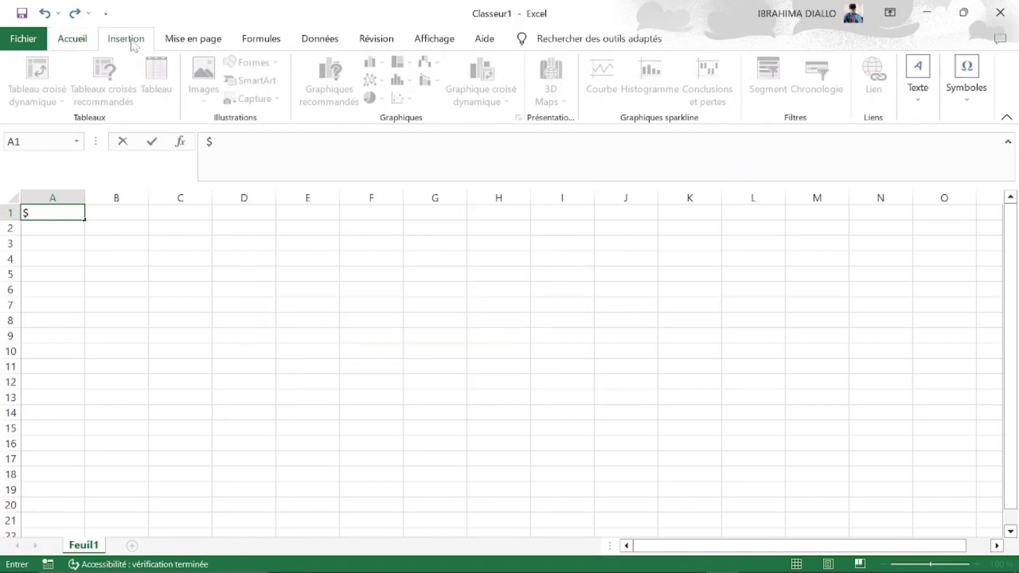
click(206, 41)
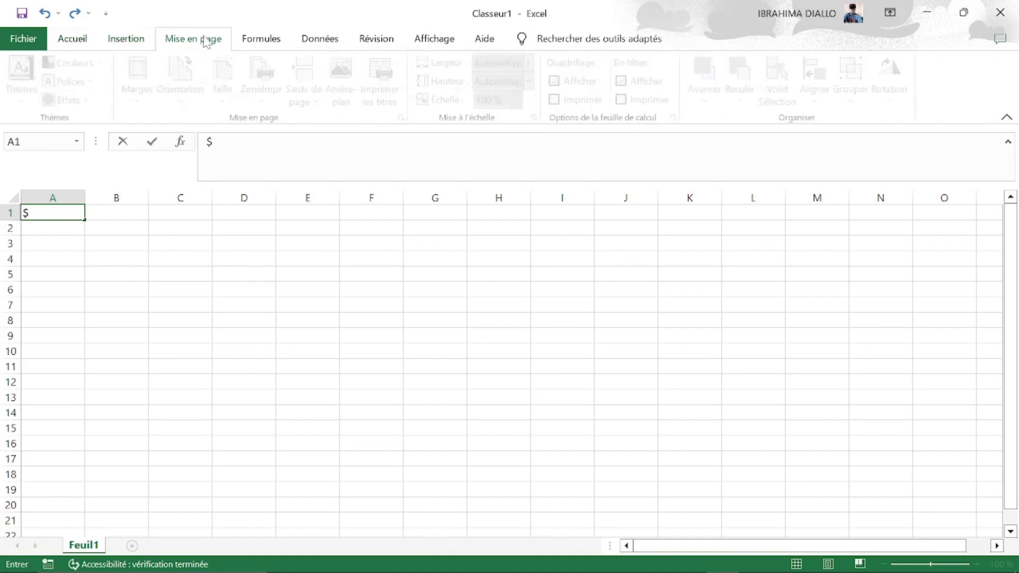
click(261, 40)
click(83, 39)
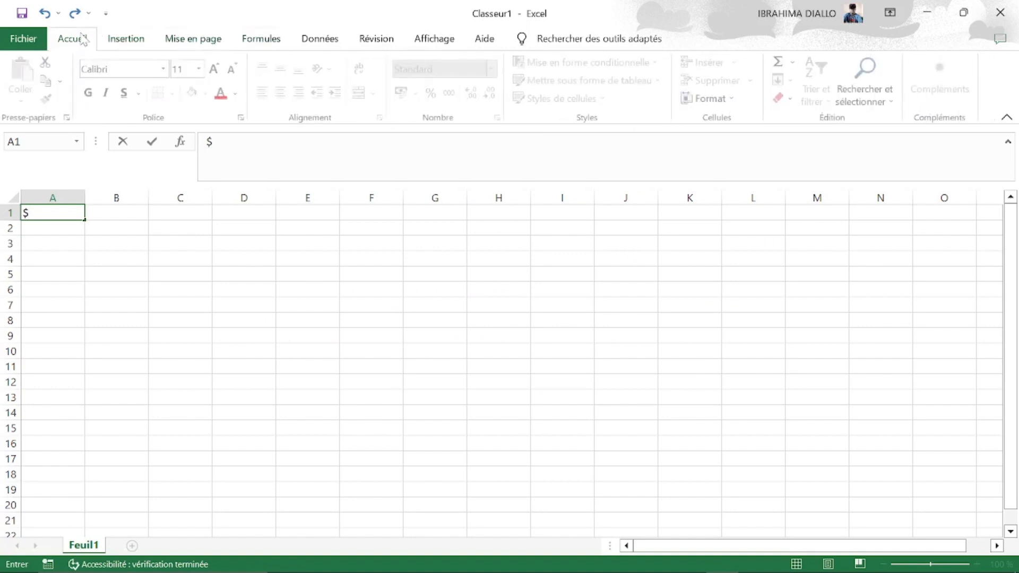
Step: Select single cells around the sheet one after another, including C4, E7, E5, D5, A3 and M8
click(173, 259)
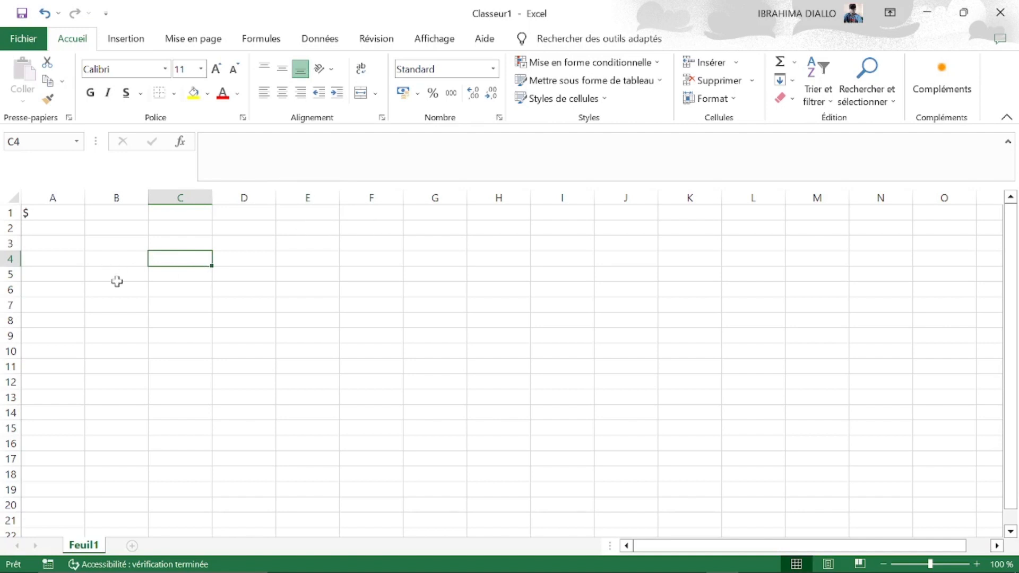
click(140, 301)
click(326, 306)
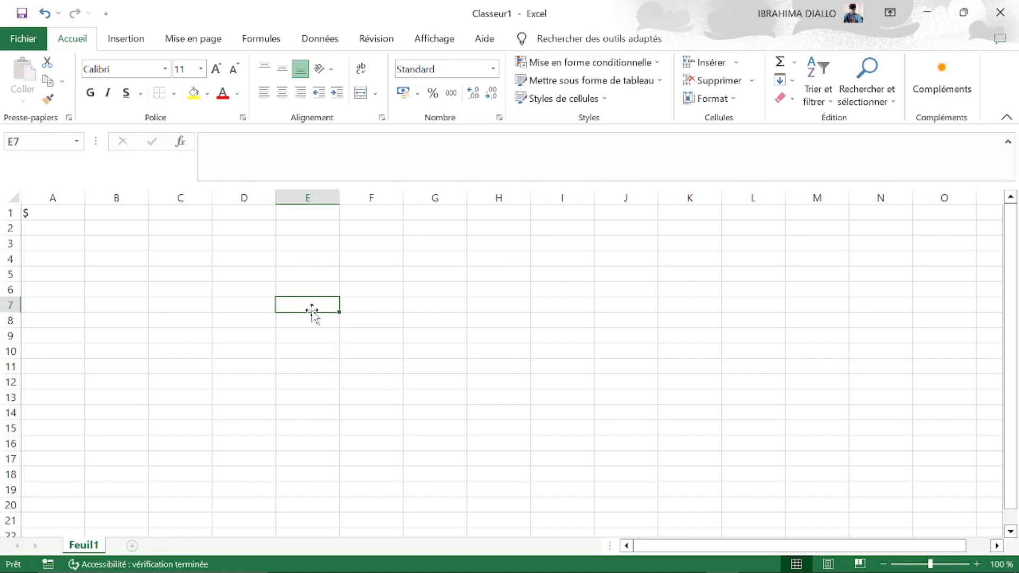
drag(312, 309, 301, 280)
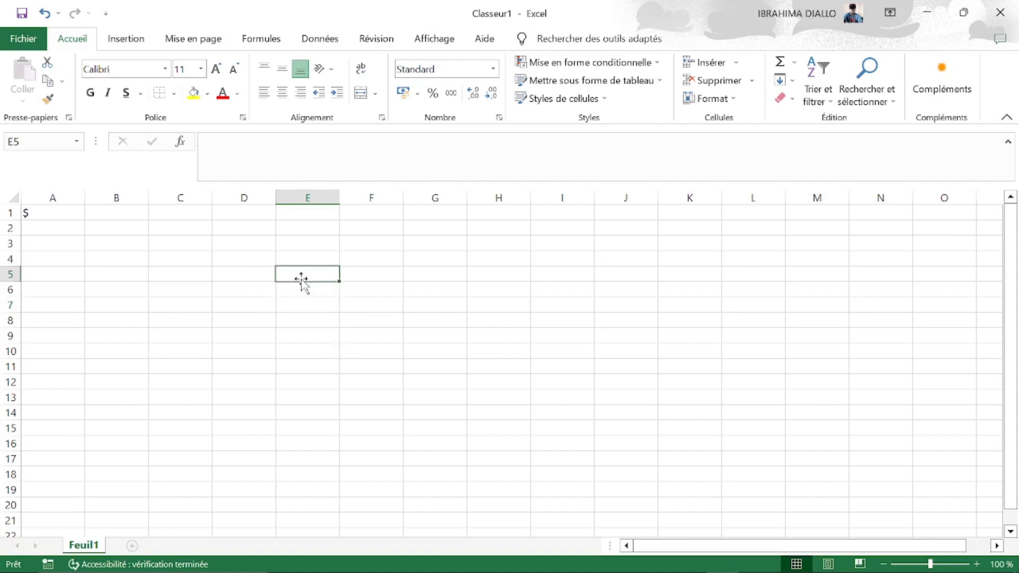
click(231, 277)
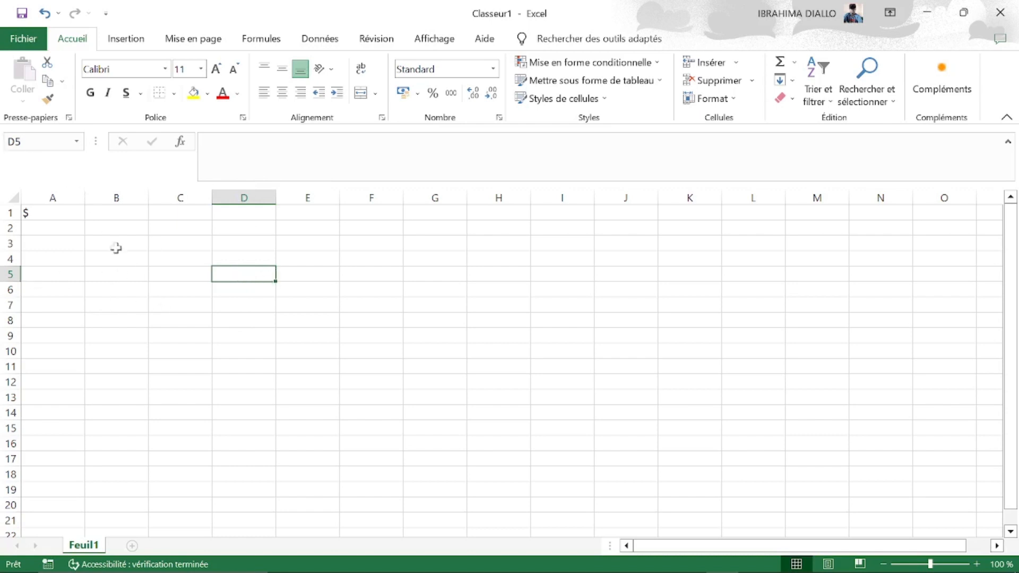
click(55, 240)
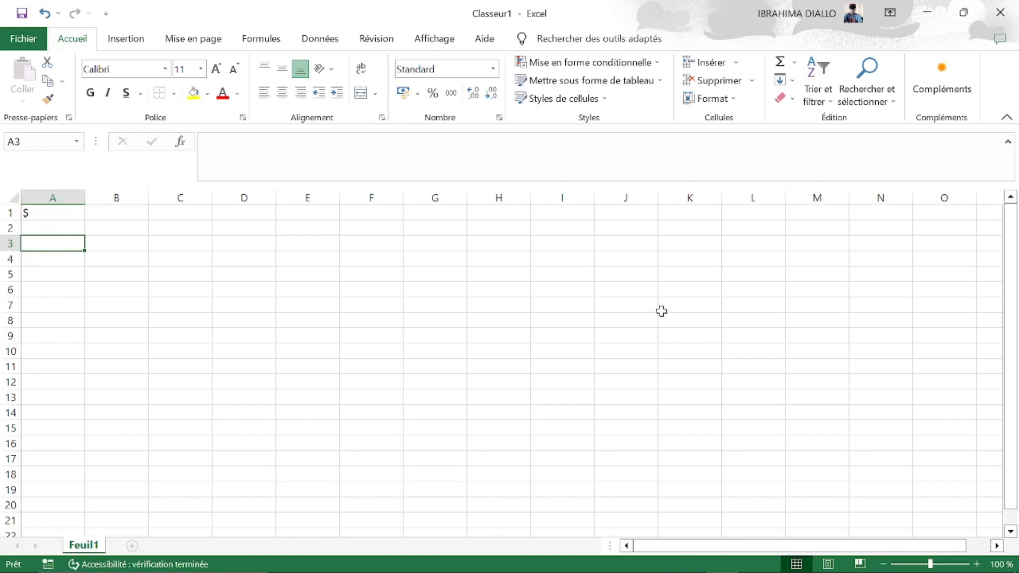
click(827, 322)
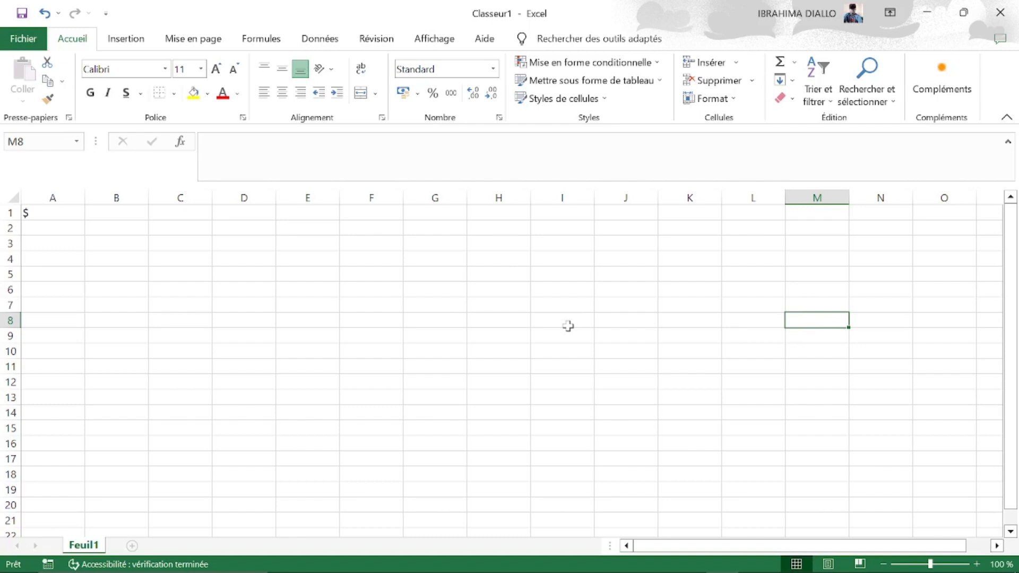
Step: Jump to the sheet's last row and back to row 1, and to the last column and back to cell A1
scroll(568, 326, down, 3)
scroll(568, 326, up, 3)
scroll(567, 326, right, 5)
scroll(568, 325, left, 5)
scroll(234, 419, down, 2)
scroll(233, 418, up, 2)
key(ctrl+Down)
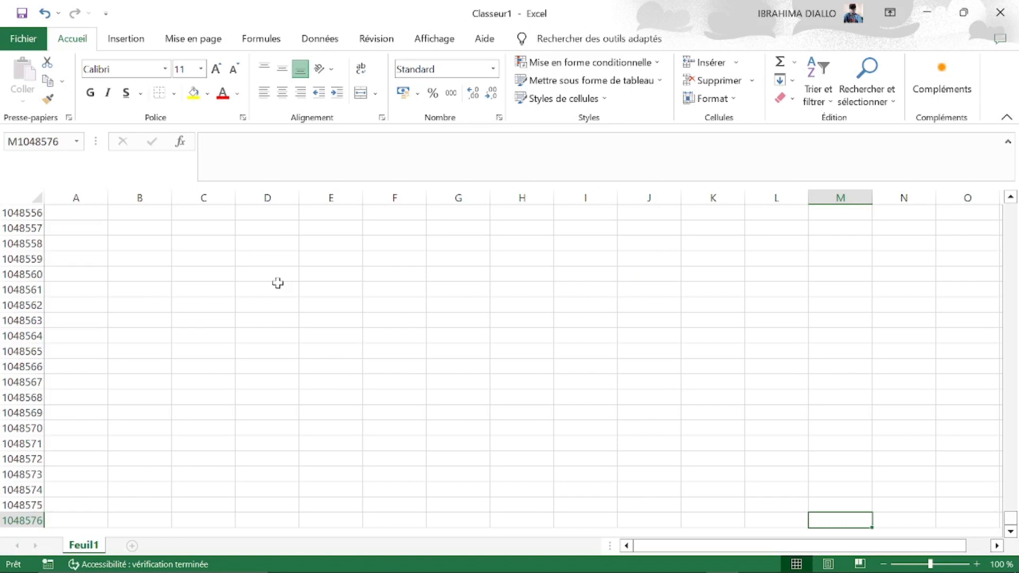
key(ctrl+Up)
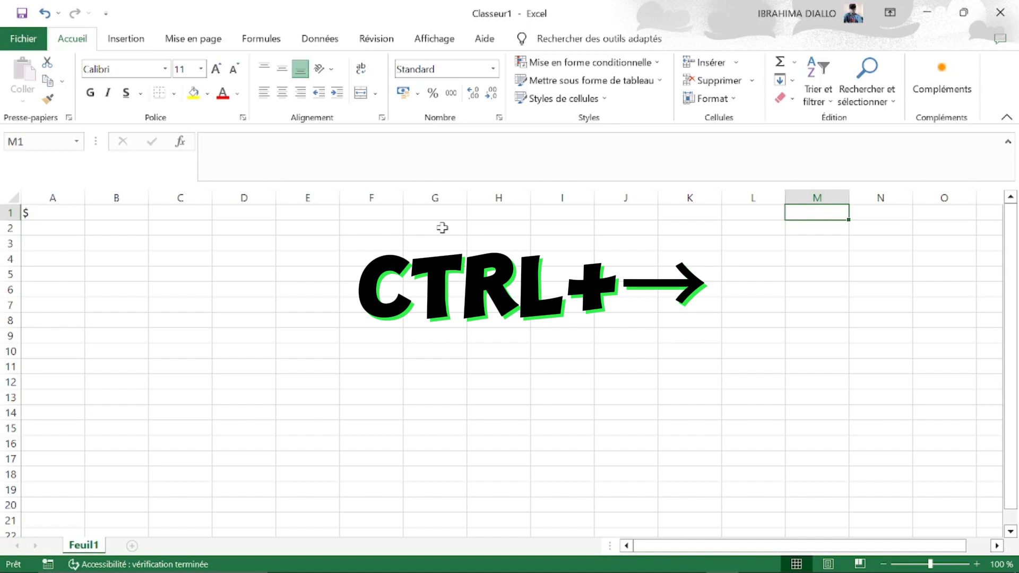
key(ctrl+Right)
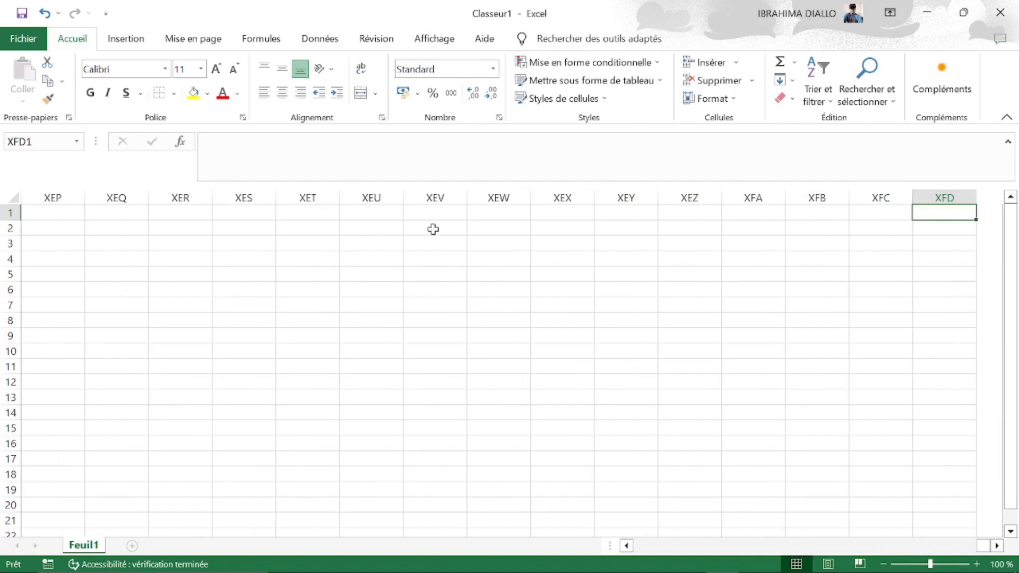
key(ctrl+Left)
text($)
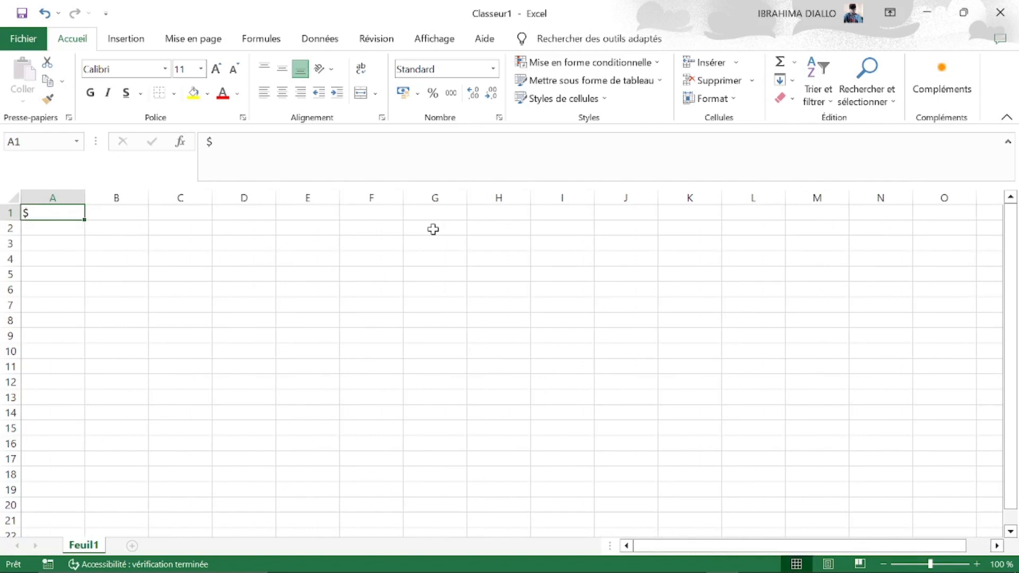
Step: Examine the list of available functions in the Insert Function dialog for cell B4, and close it without inserting one
click(114, 262)
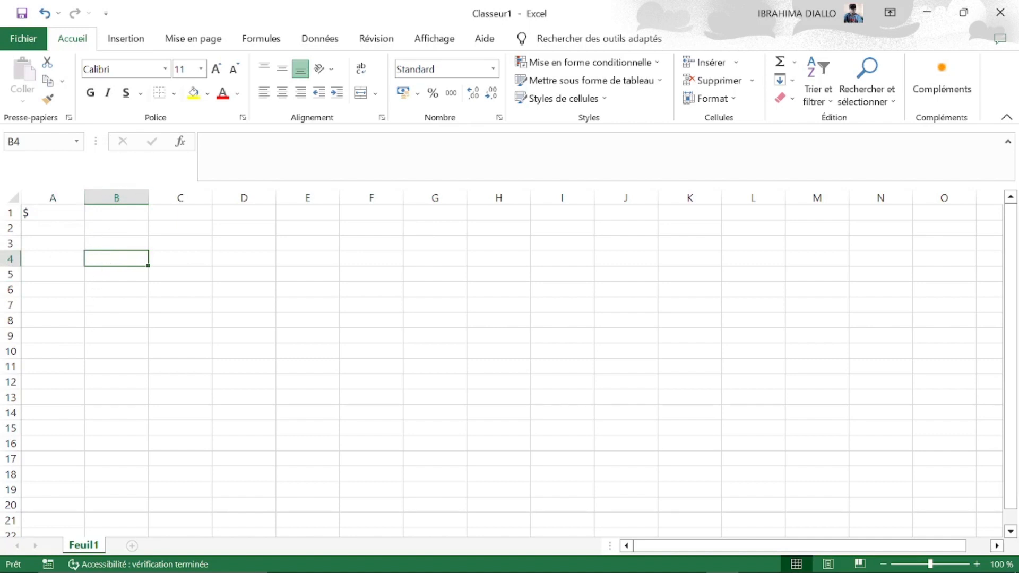
click(229, 170)
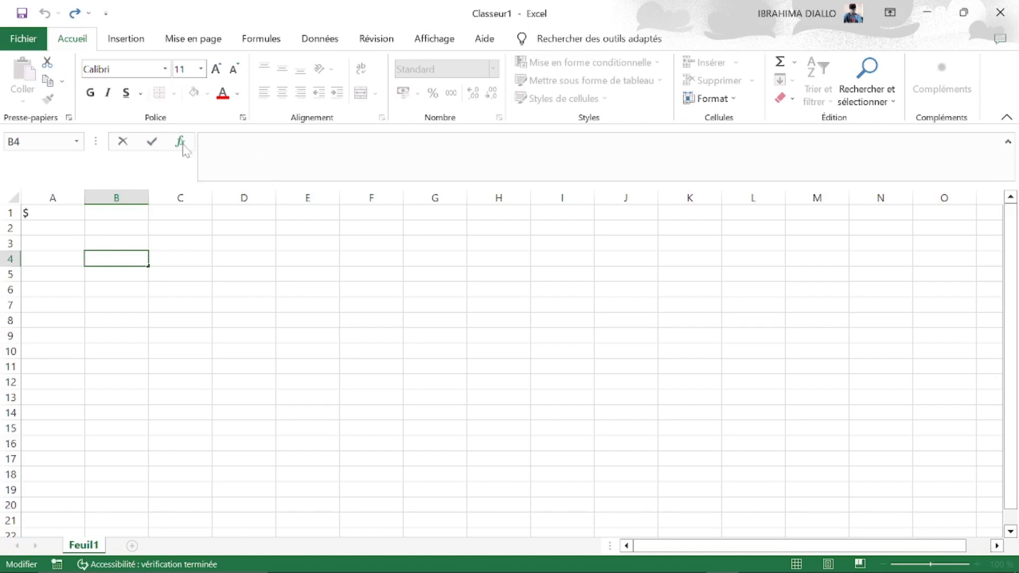
click(182, 144)
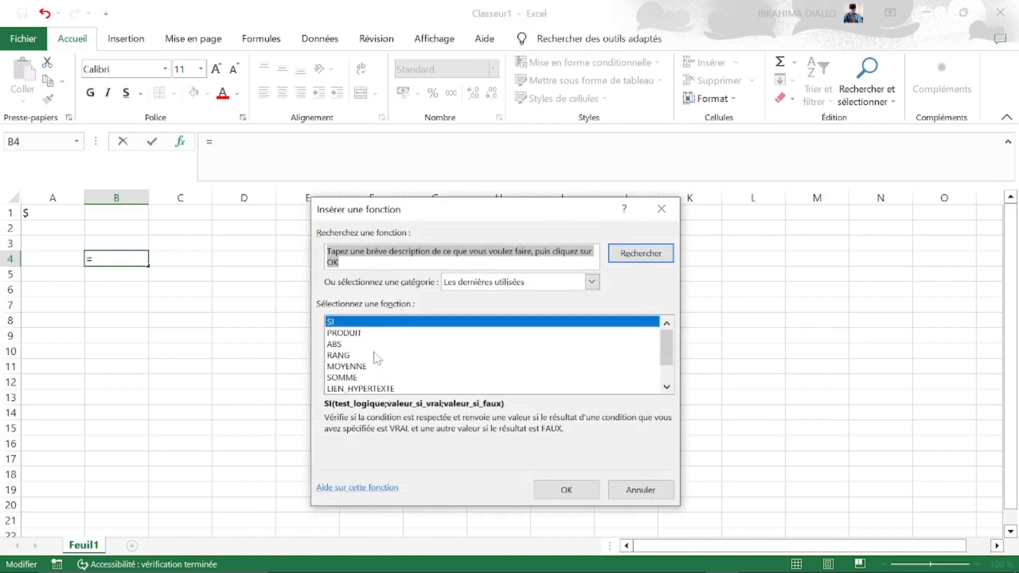
scroll(386, 357, down, 1)
scroll(387, 355, up, 1)
click(661, 208)
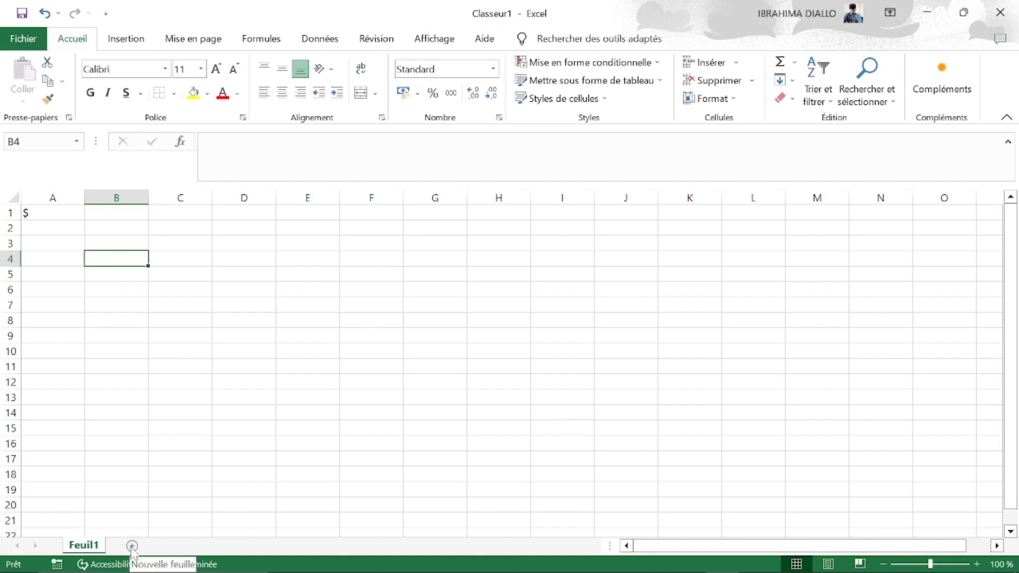
Step: Enter "Bonjour" in cell C4 and select cell C19
click(172, 258)
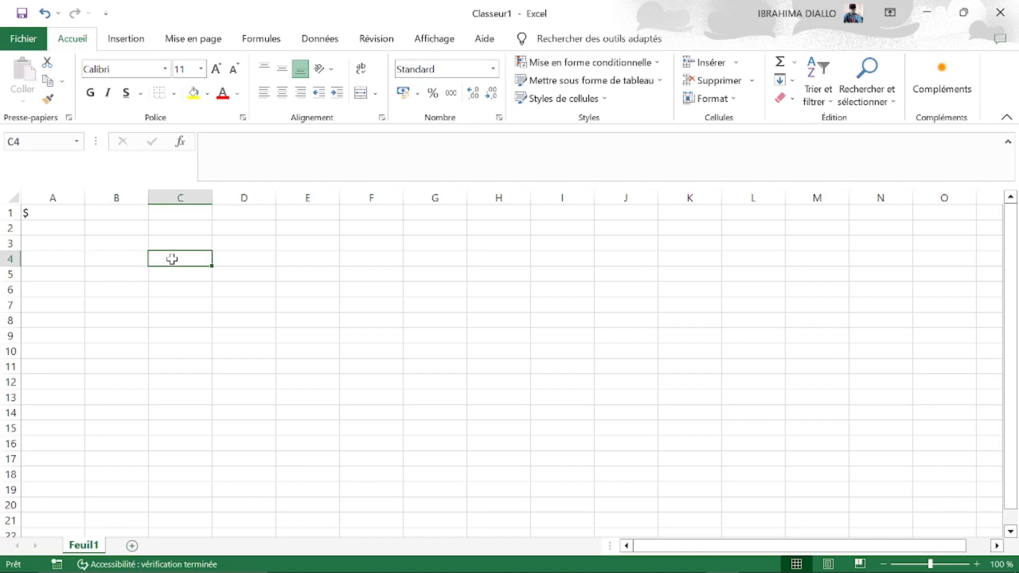
text(Bonjour)
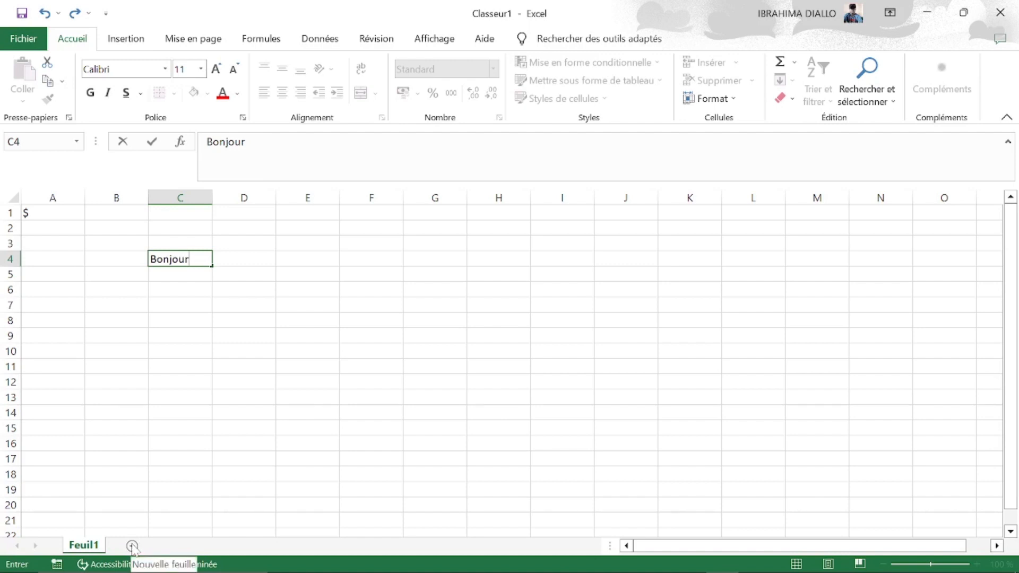
click(171, 494)
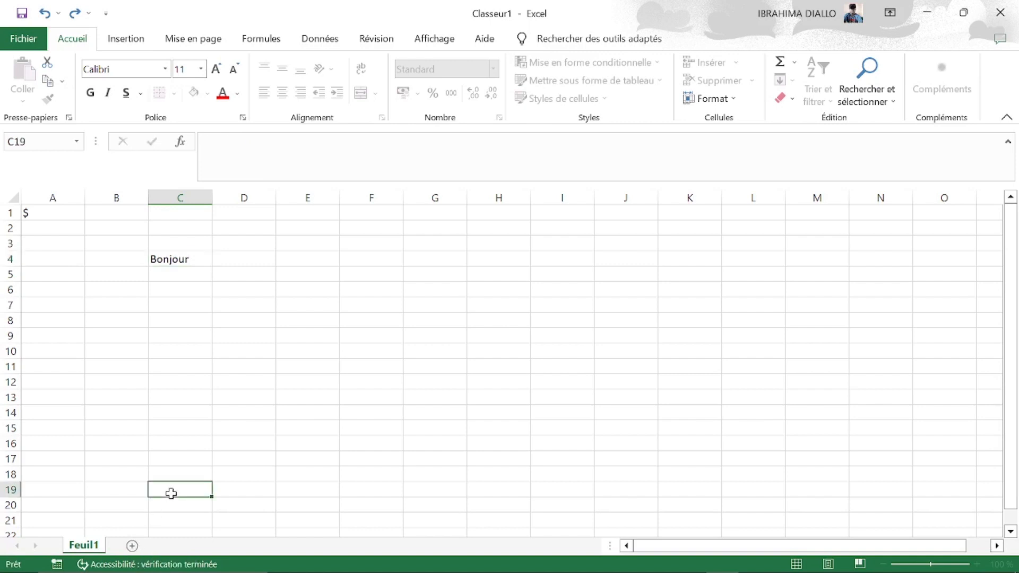
Step: Add a second worksheet, enter "Merci" in its cell D4, and switch between the two sheets, ending on Feuil1
click(132, 546)
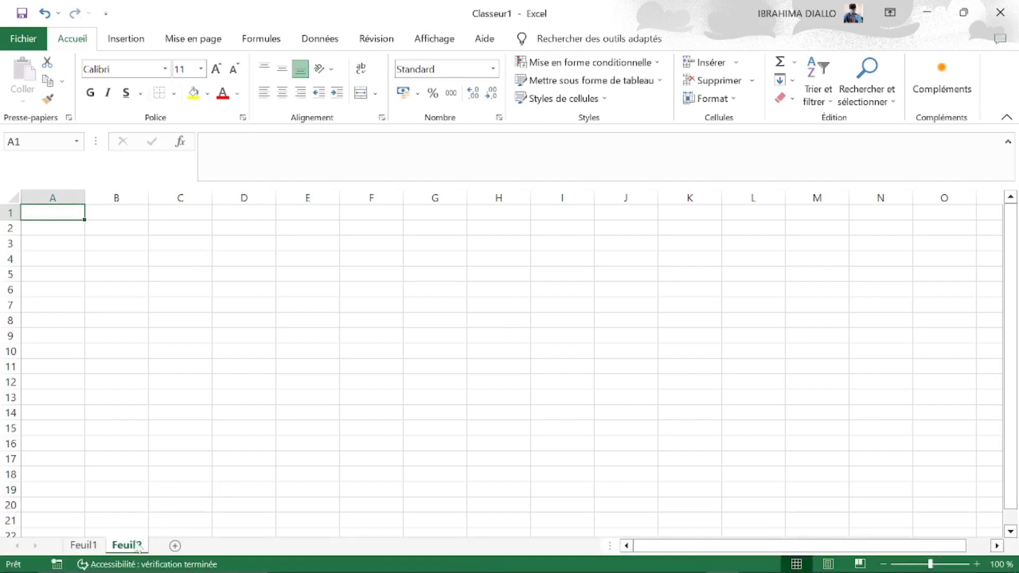
click(243, 256)
text(Merci)
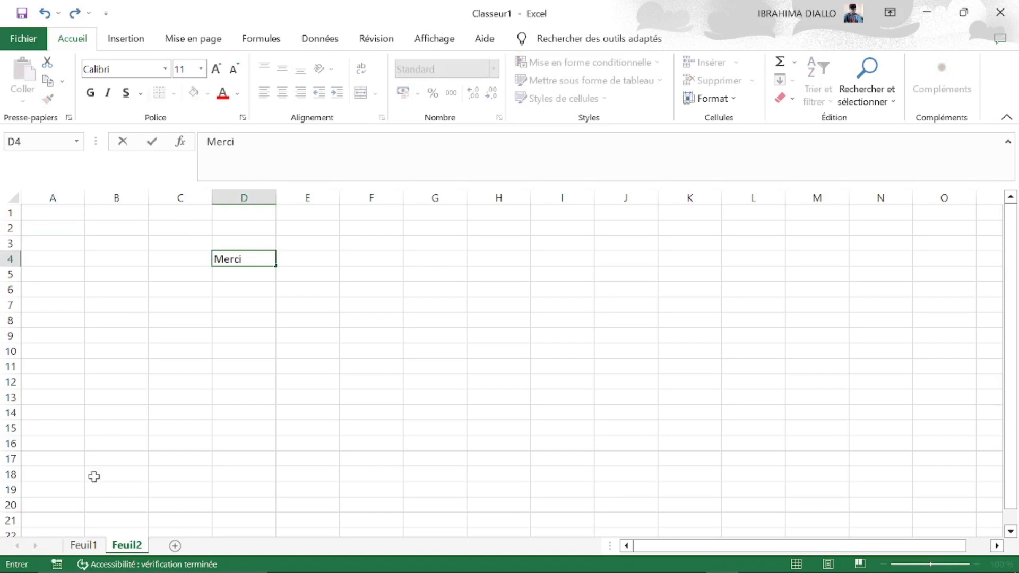
click(85, 546)
click(127, 547)
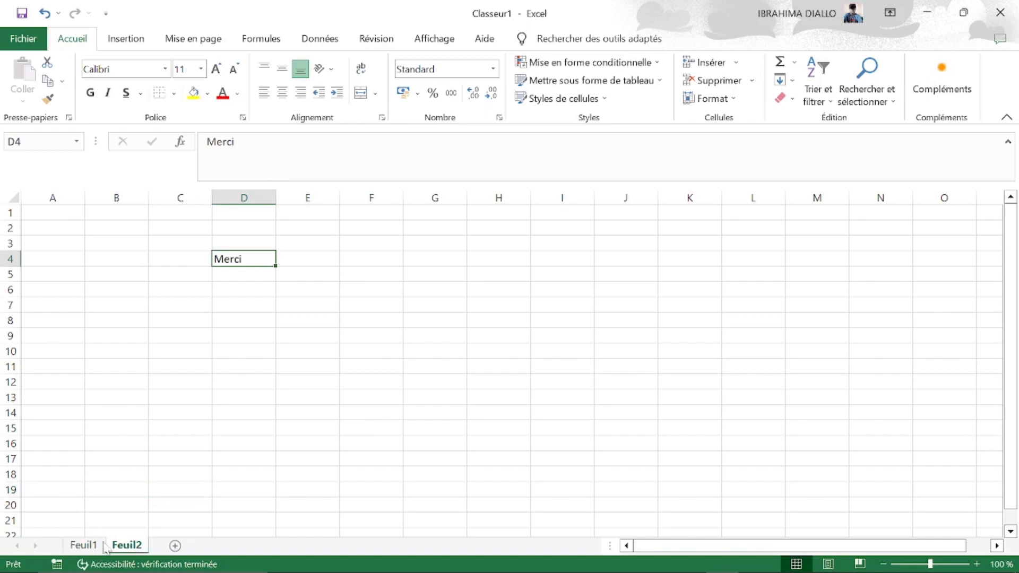
click(84, 546)
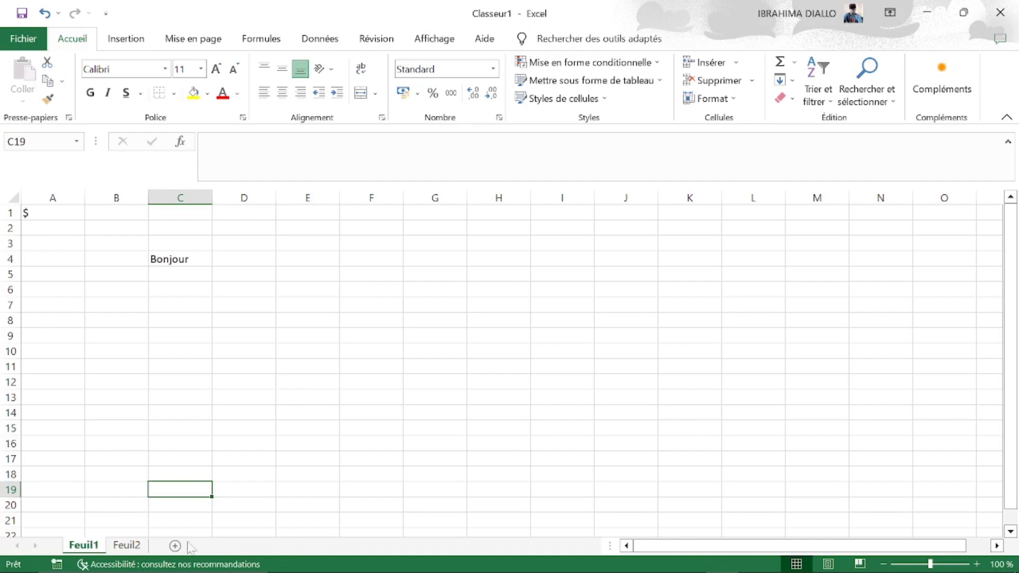
scroll(365, 429, down, 10)
scroll(365, 429, down, 20)
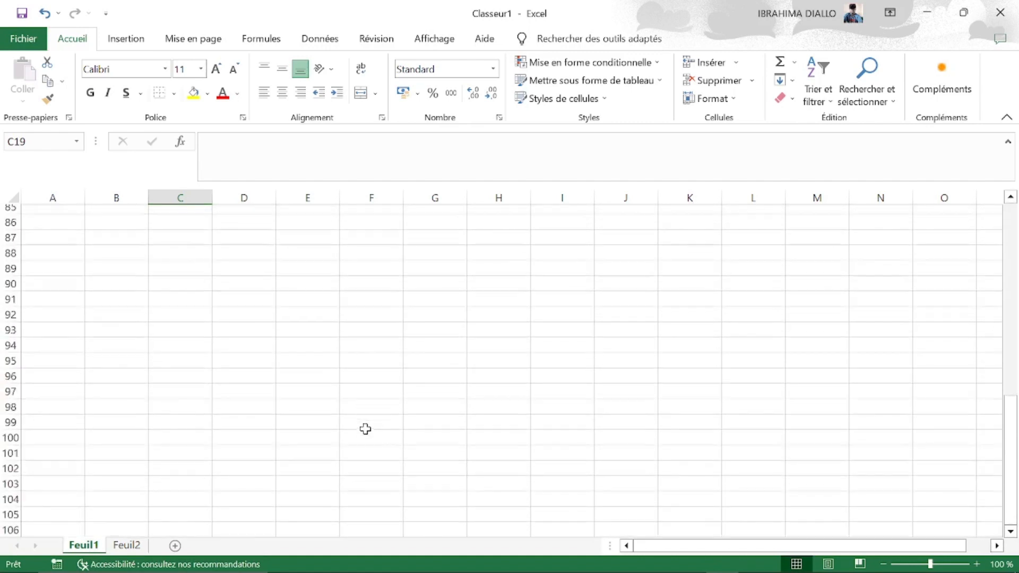
scroll(365, 429, up, 20)
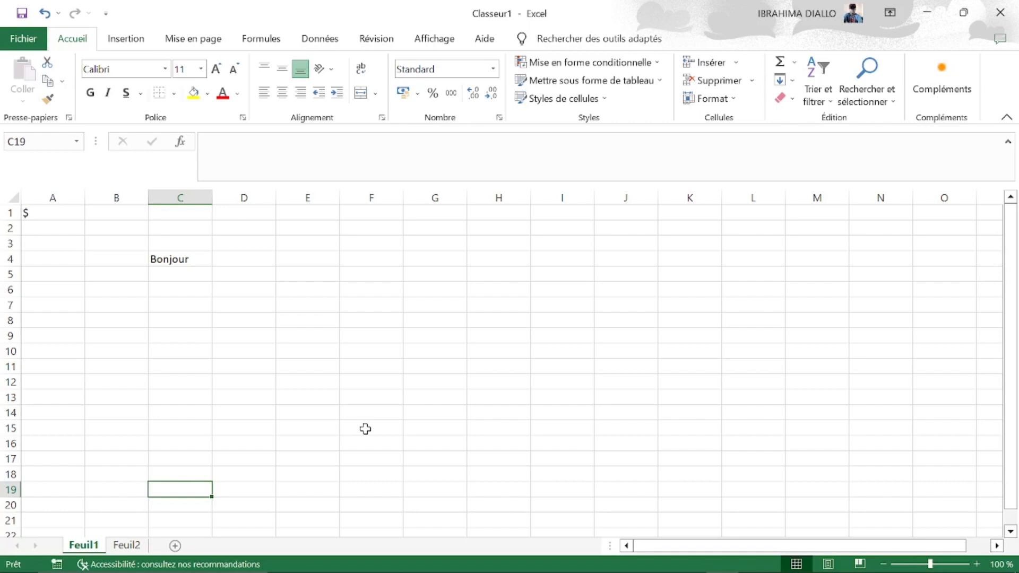
Step: Replace the text in cell C4 of Feuil1 with "UN" and enter "Deux" in cell D4
click(172, 259)
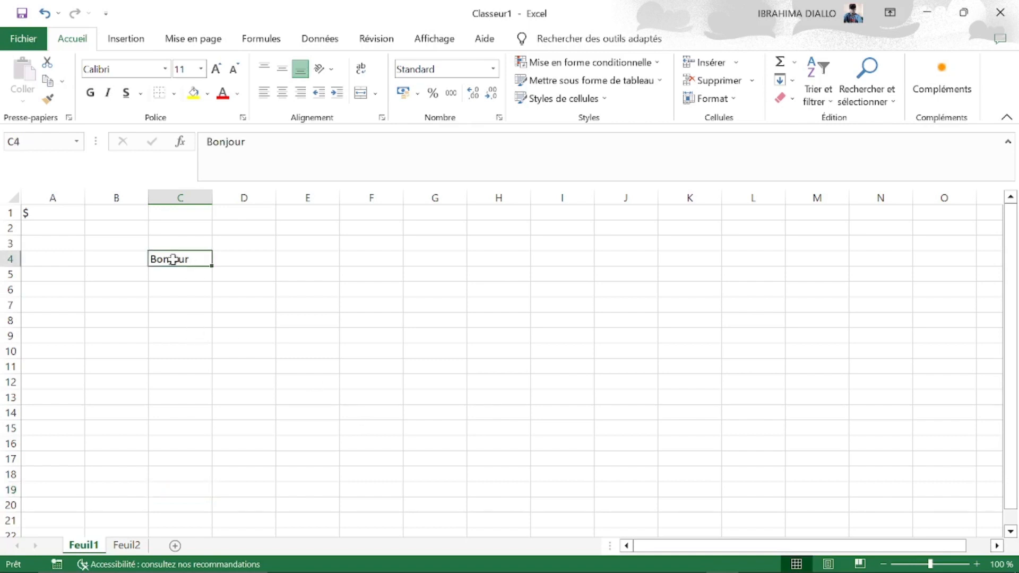
key(Delete)
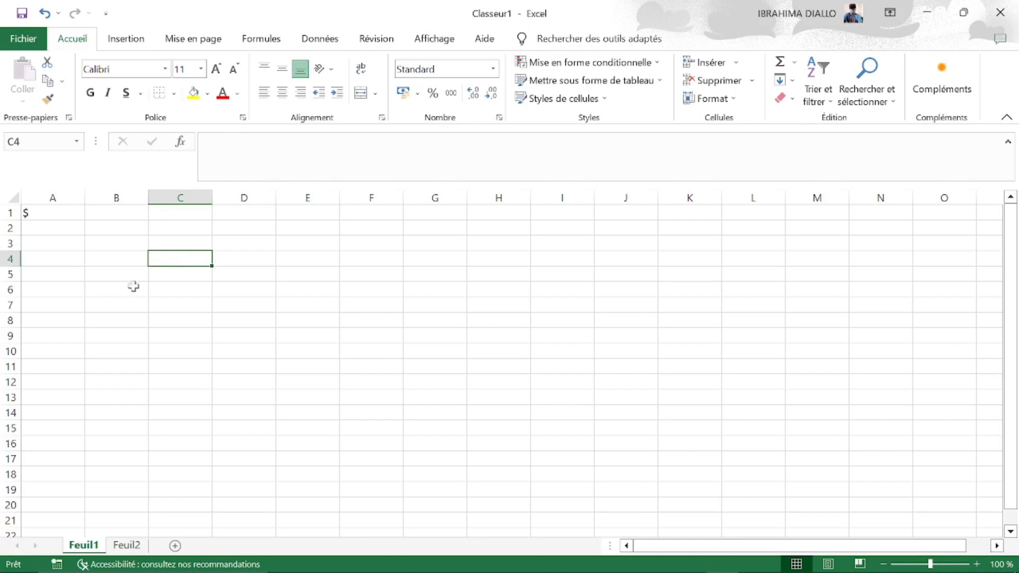
click(117, 262)
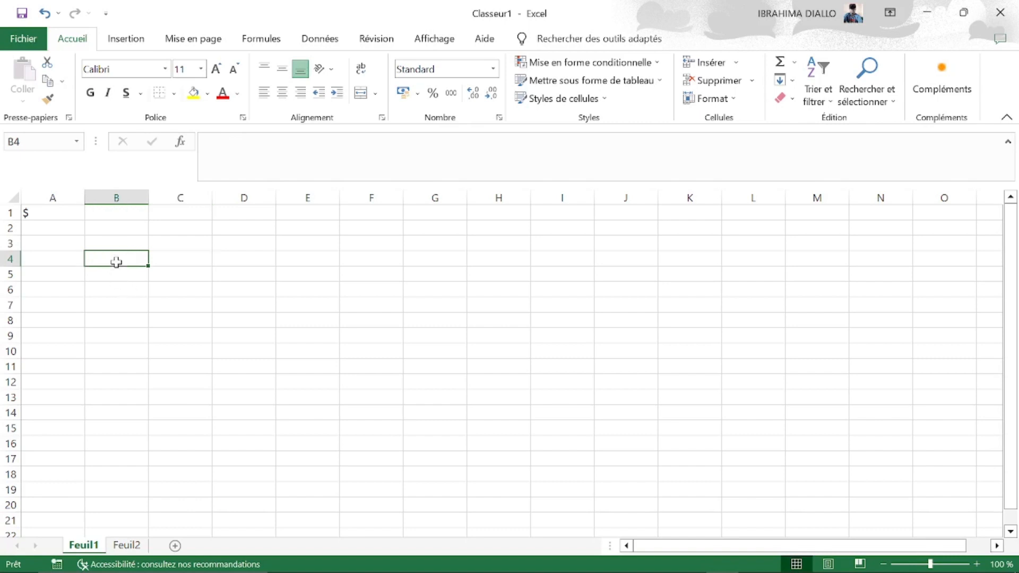
click(168, 258)
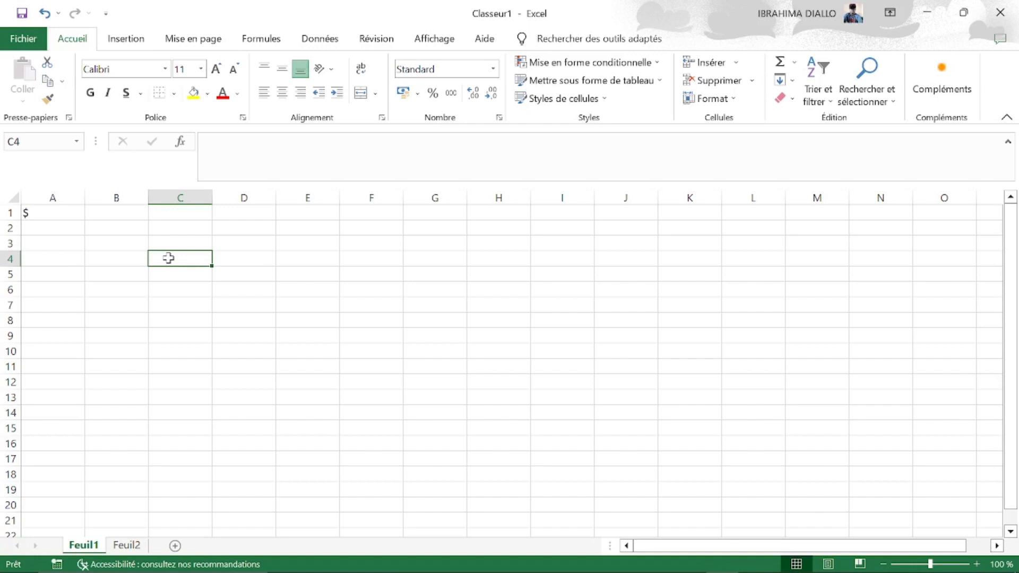
text(U)
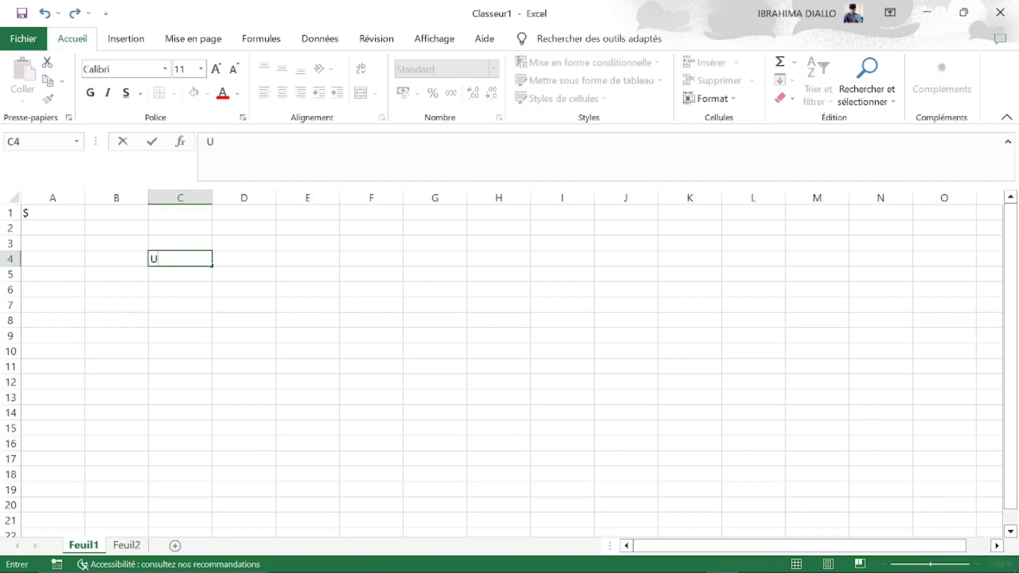
text(N)
click(242, 257)
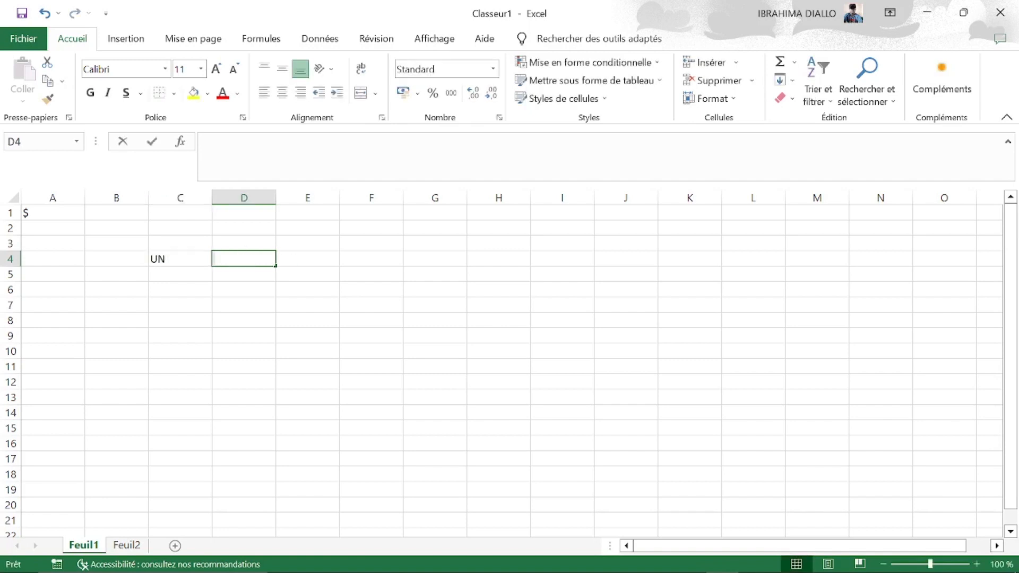
text(Deux)
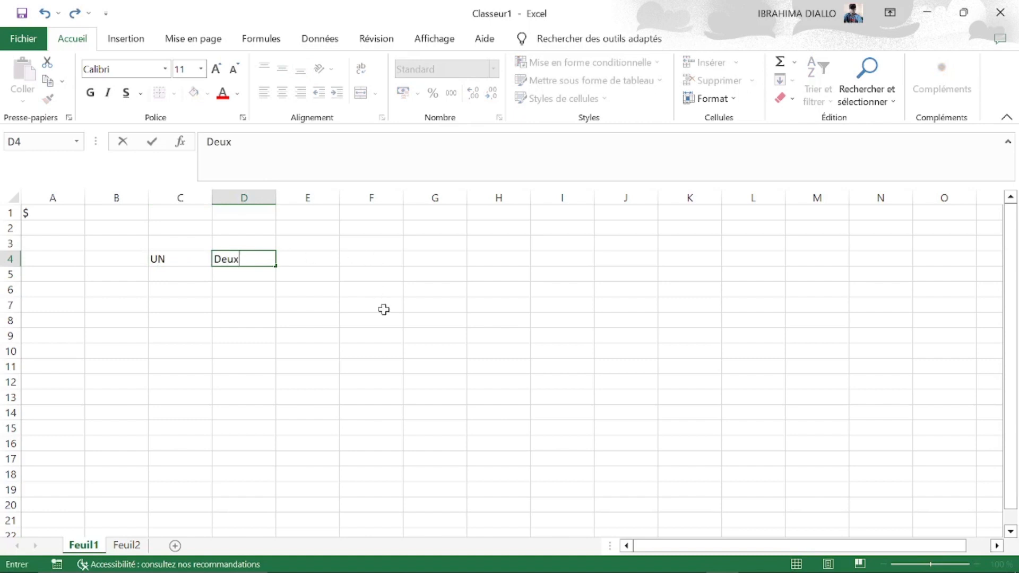
click(854, 335)
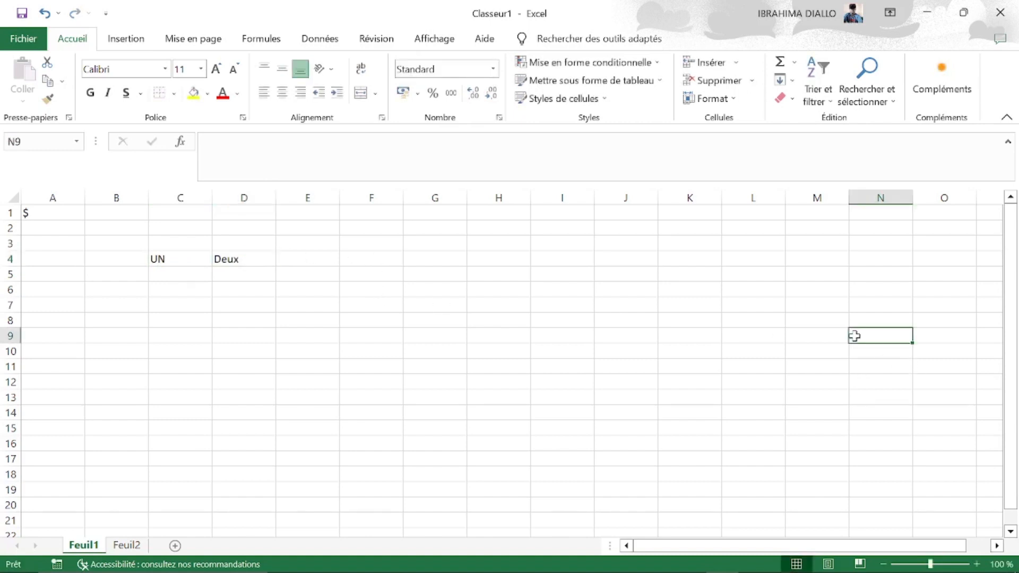
click(304, 386)
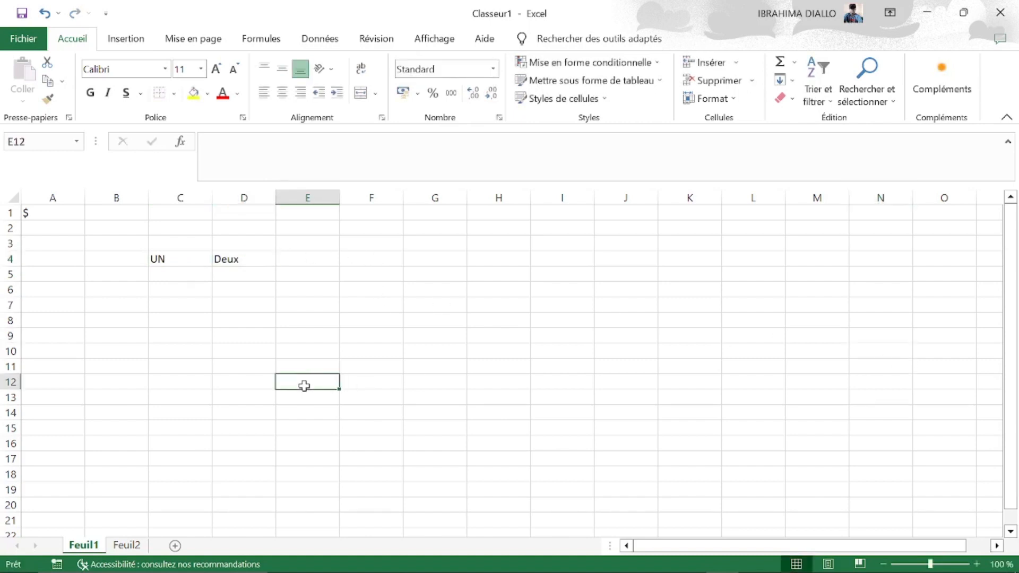
Step: Make the text "UN" in cell C4 bold and give it the orange theme colour
double_click(159, 259)
double_click(158, 259)
key(Right)
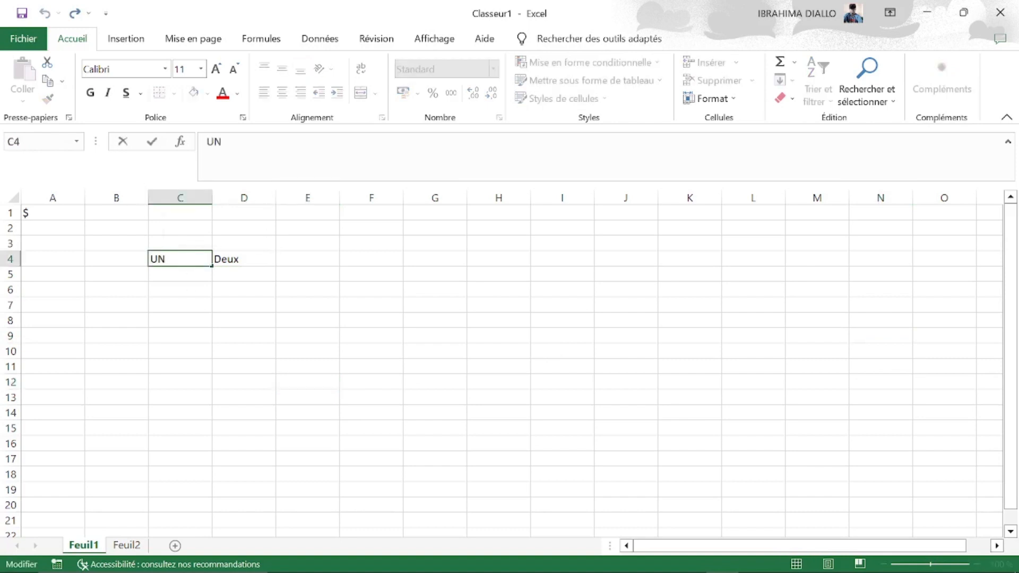
double_click(158, 258)
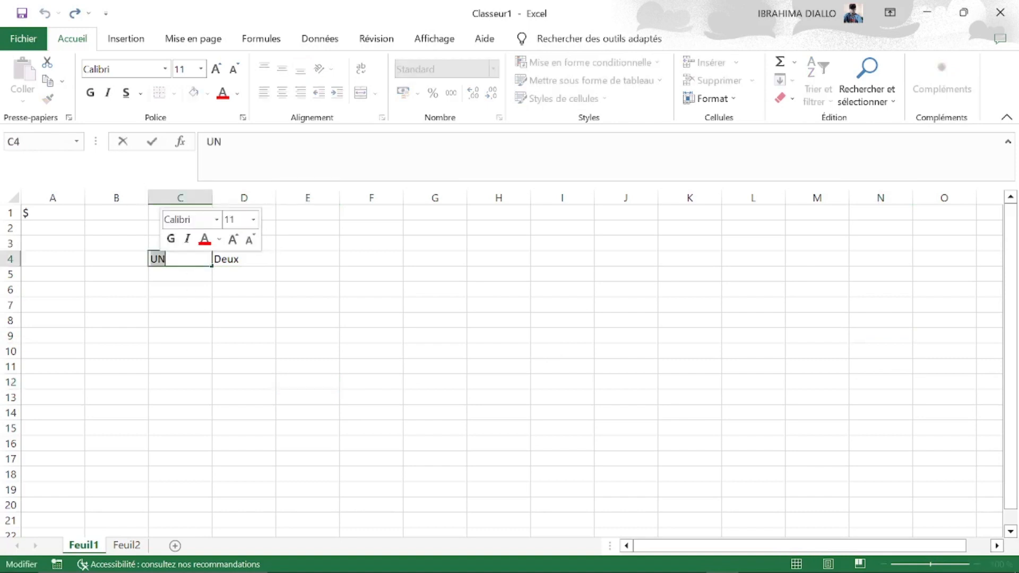
click(95, 97)
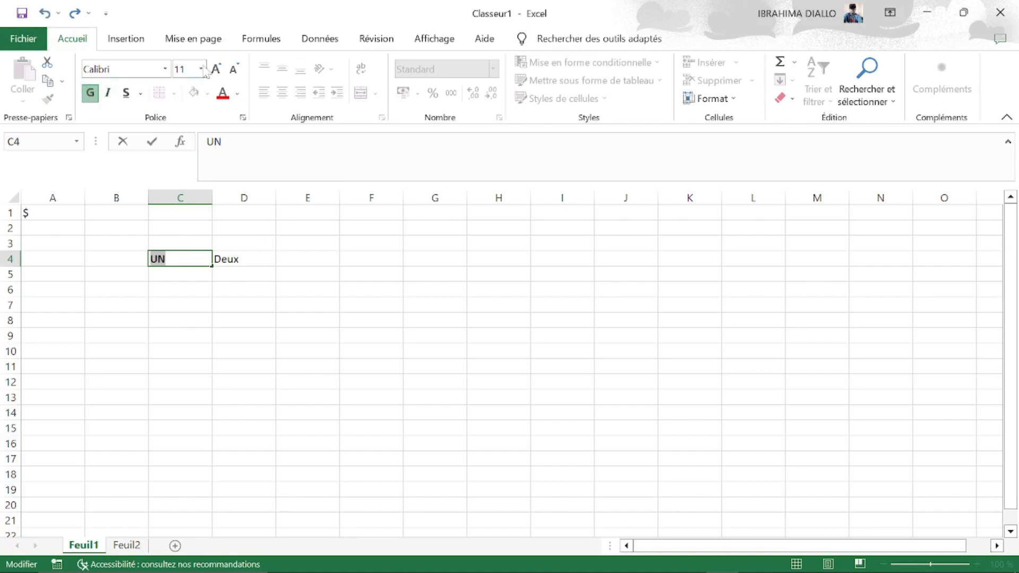
click(239, 95)
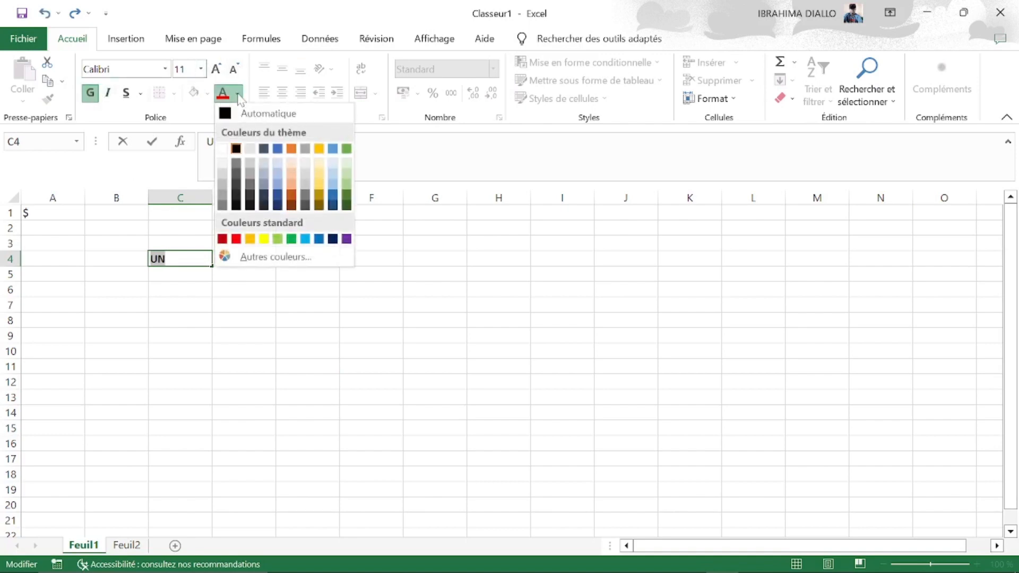
click(290, 150)
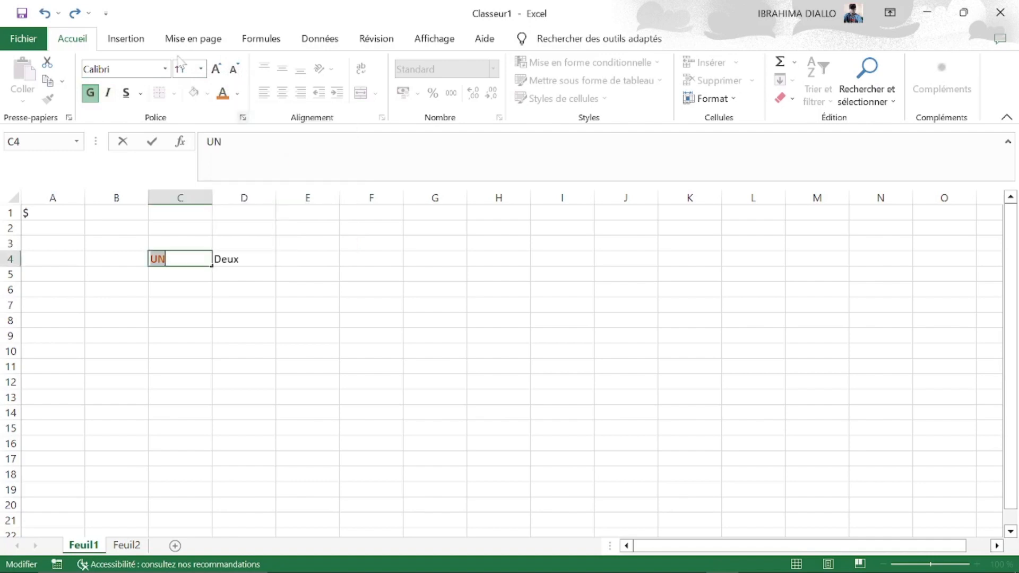
Step: Set the text "UN" in cell C4 to the Arial Black font at size 14
click(166, 69)
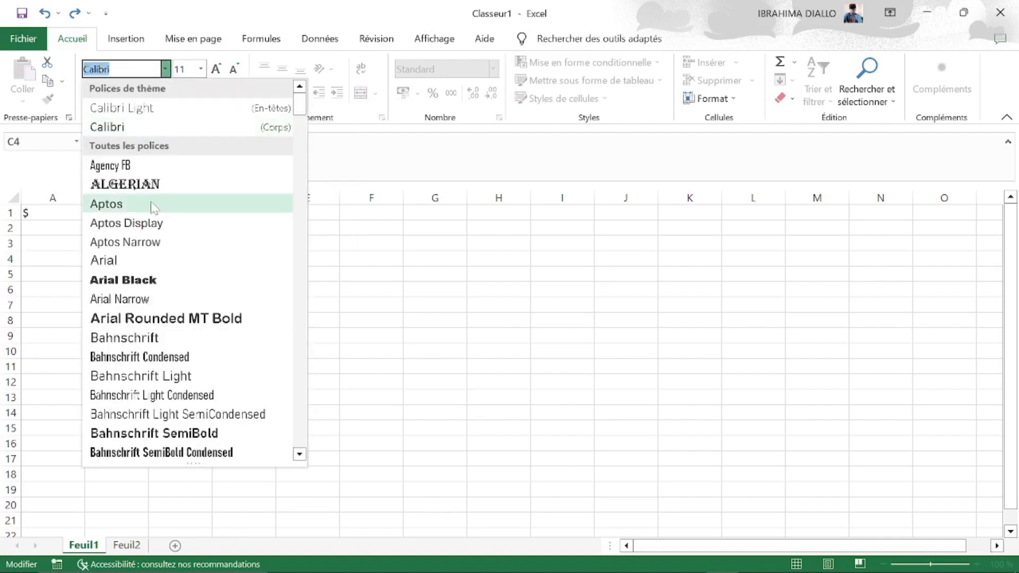
click(135, 277)
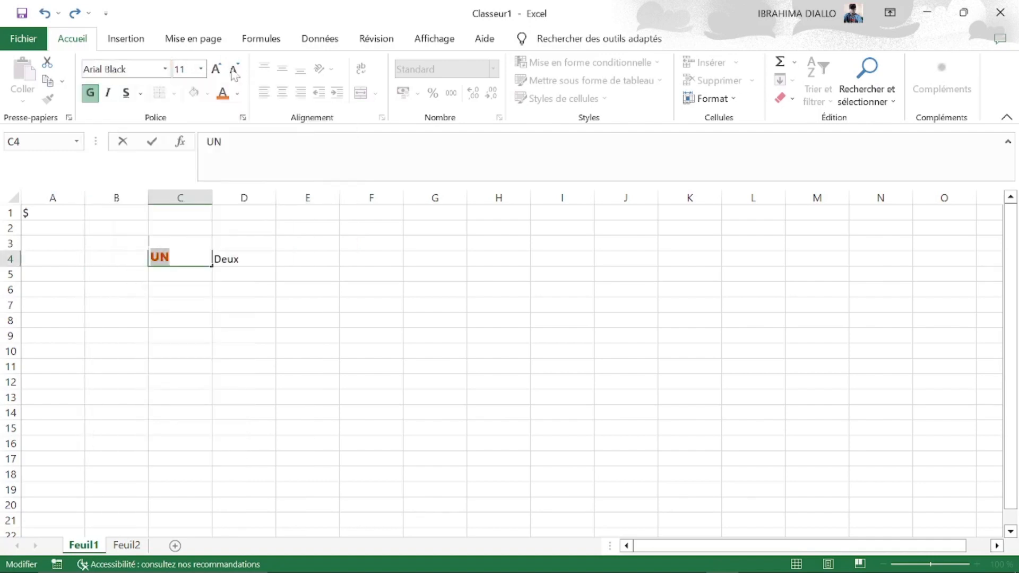
click(200, 70)
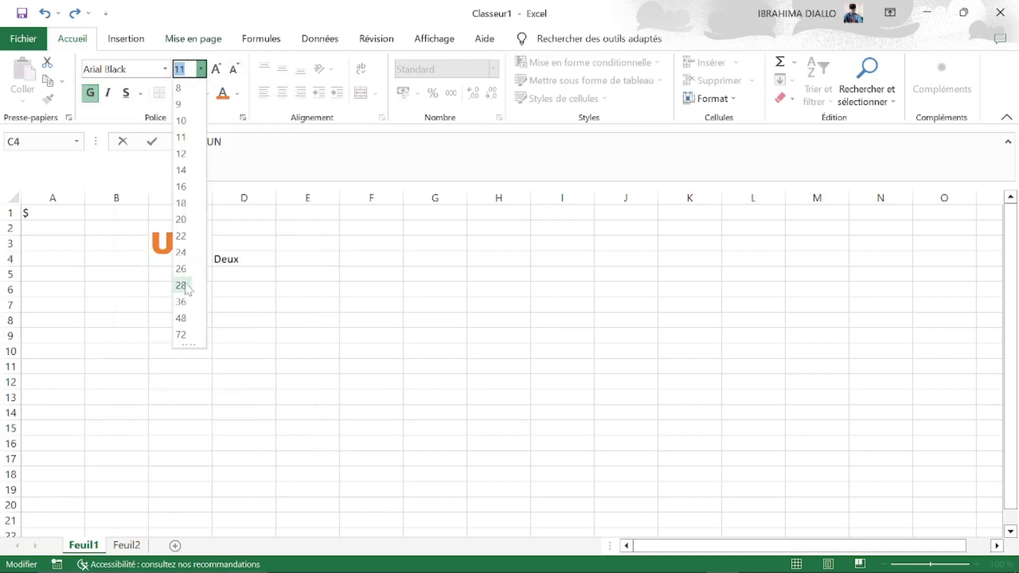
click(189, 171)
click(217, 374)
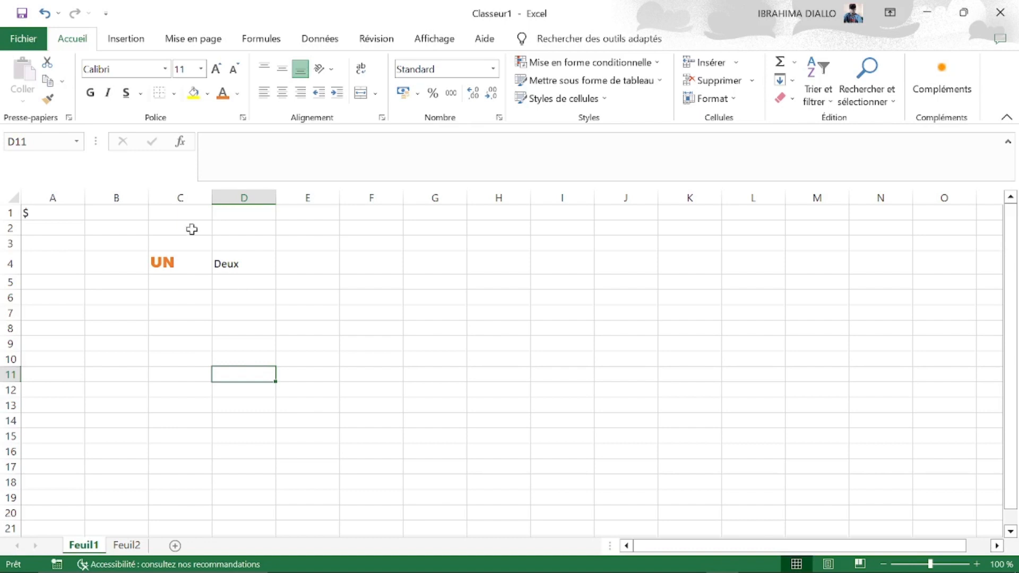
Step: Enter "Bonjour tous le monde" in cell C5
click(181, 283)
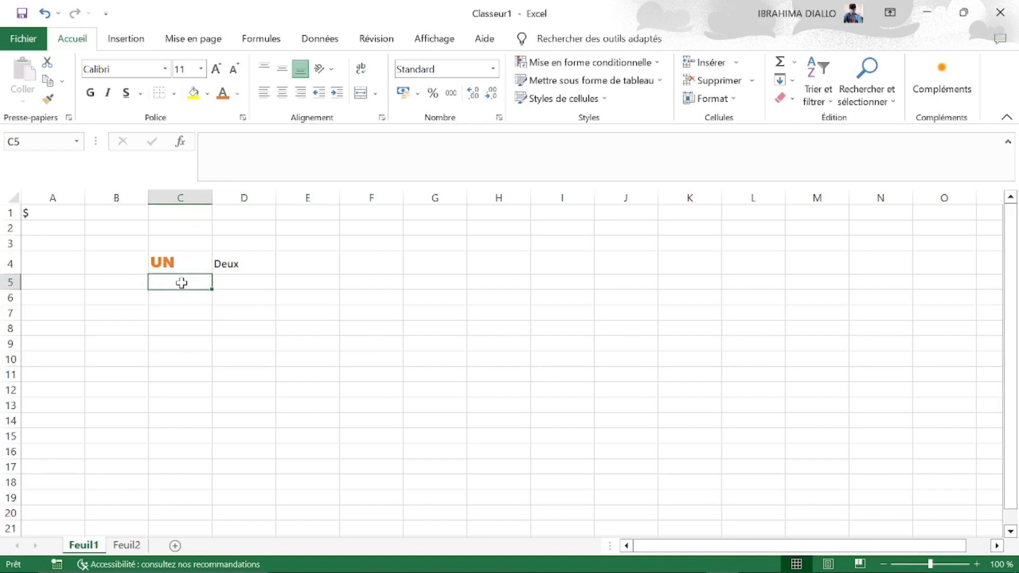
text(Bon)
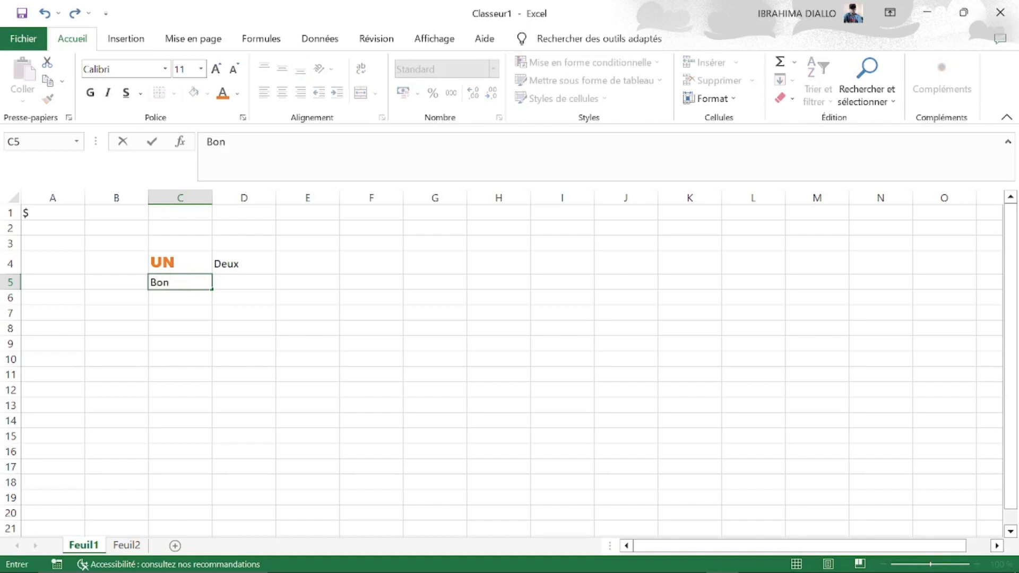
text(jour tous le monde)
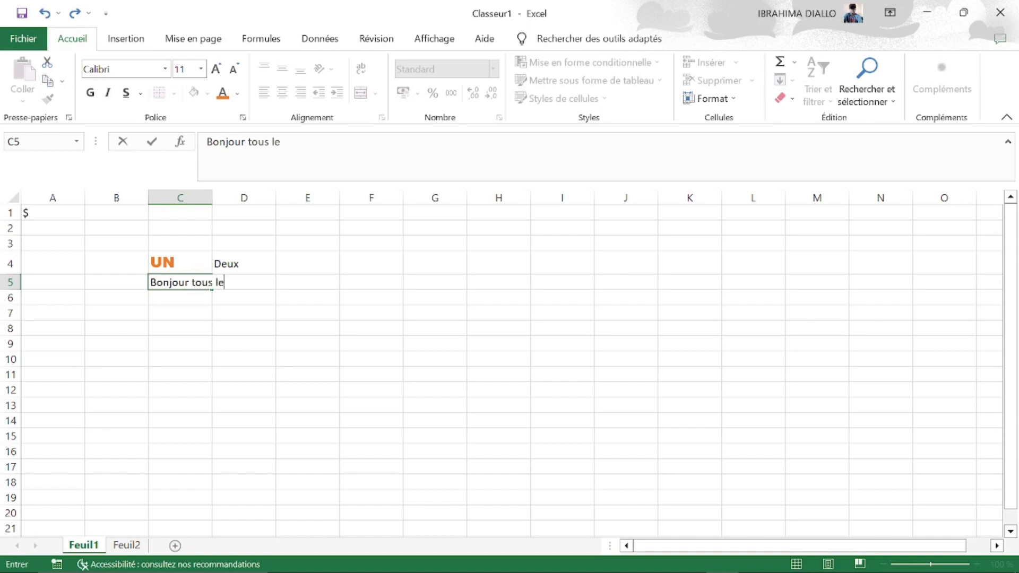
click(341, 295)
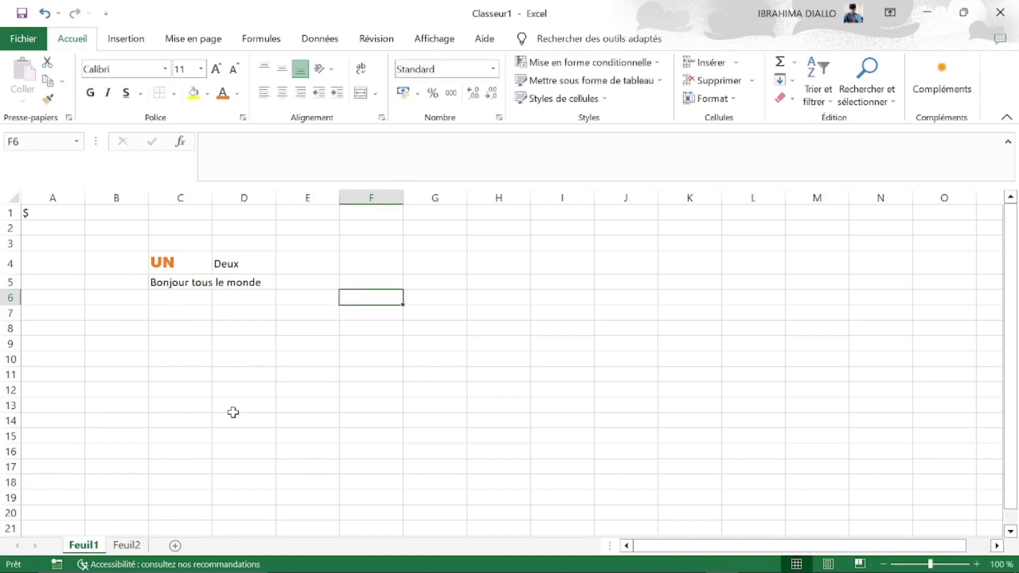
Step: Select cells C5 and D5 in turn to check in the formula bar which one holds the sentence
click(176, 280)
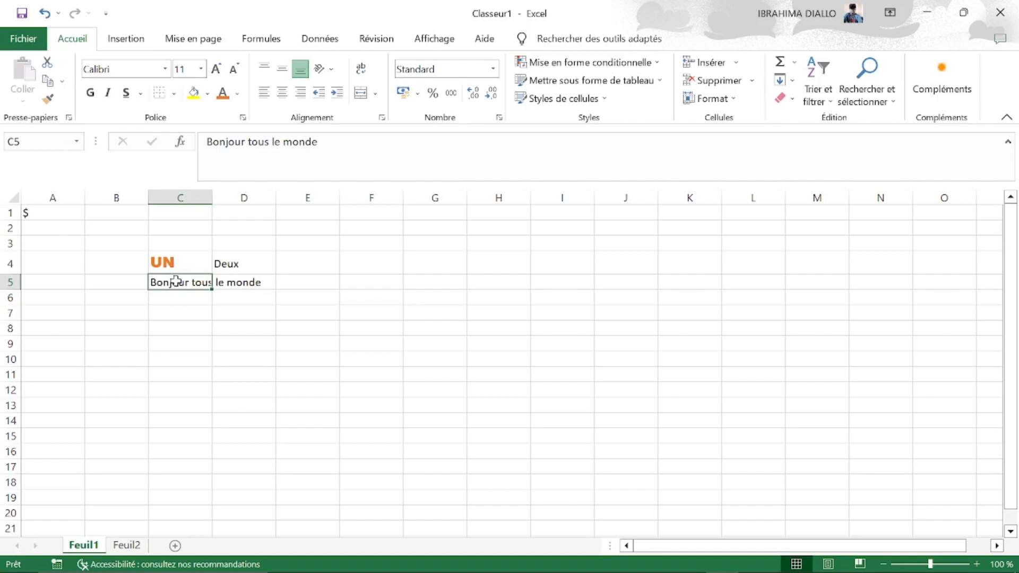
click(278, 310)
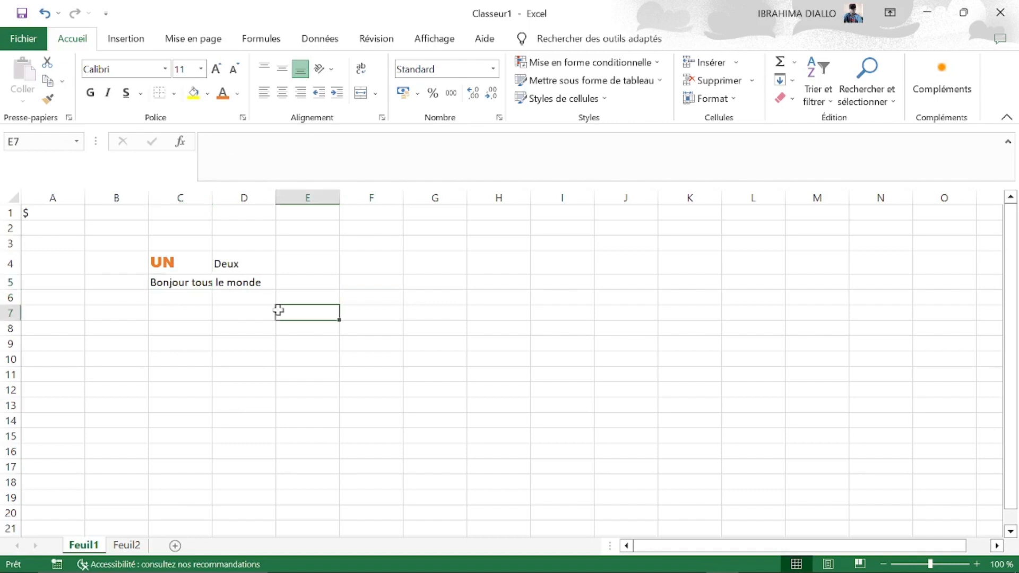
click(181, 284)
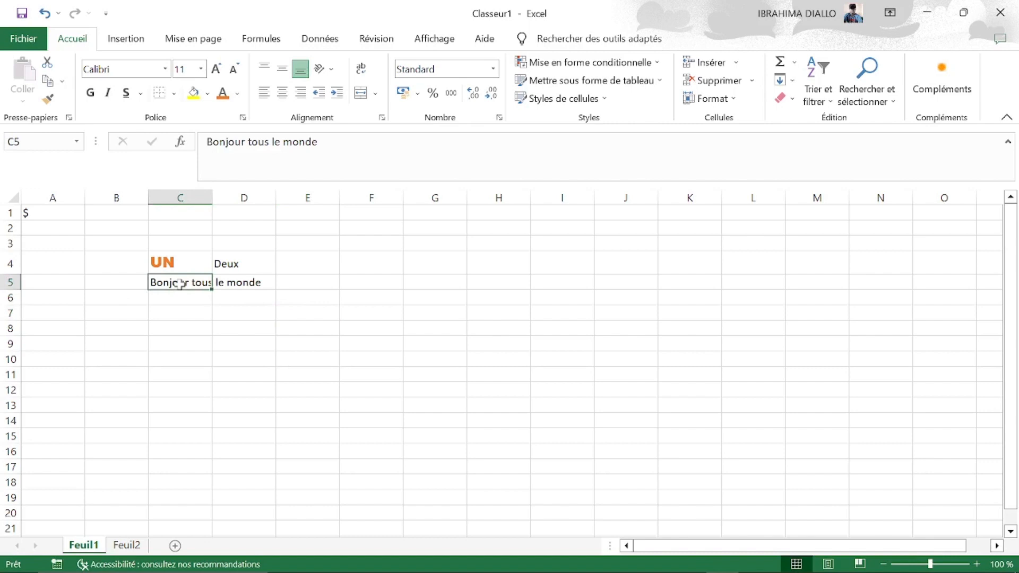
click(251, 282)
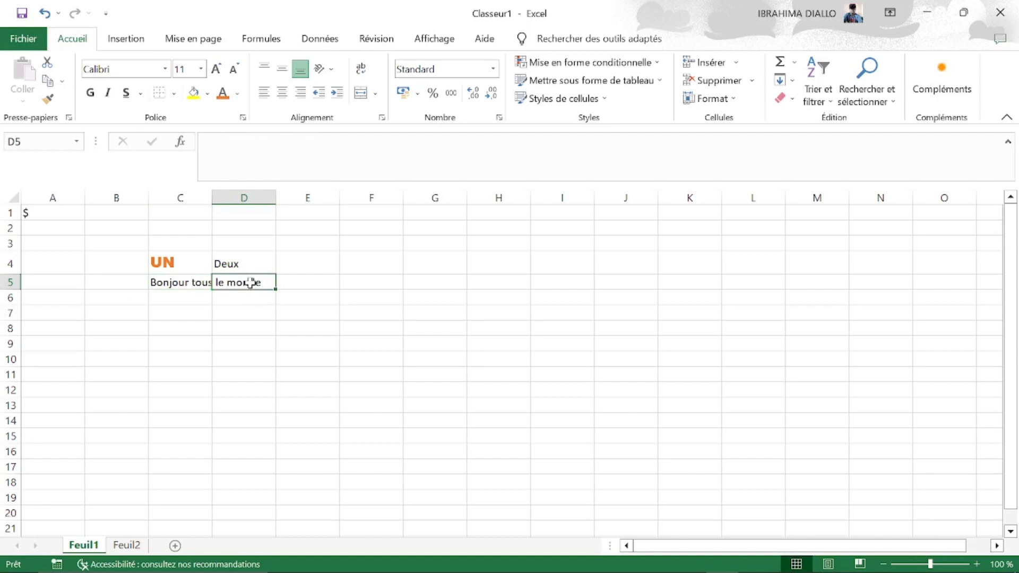
Step: Widen column C so the whole sentence in cell C5 fits inside it, and select cell C9
click(185, 286)
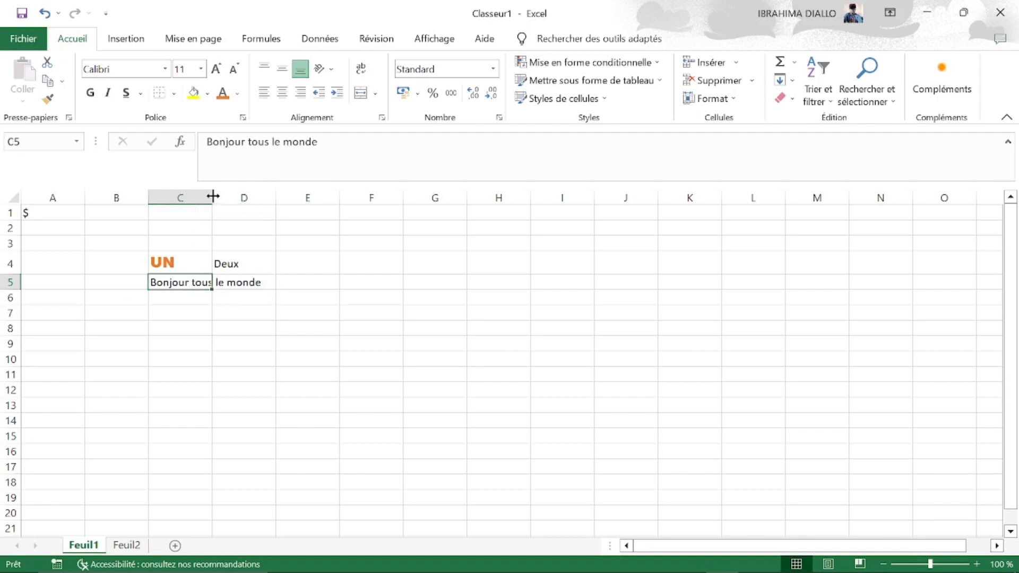
drag(212, 196, 268, 198)
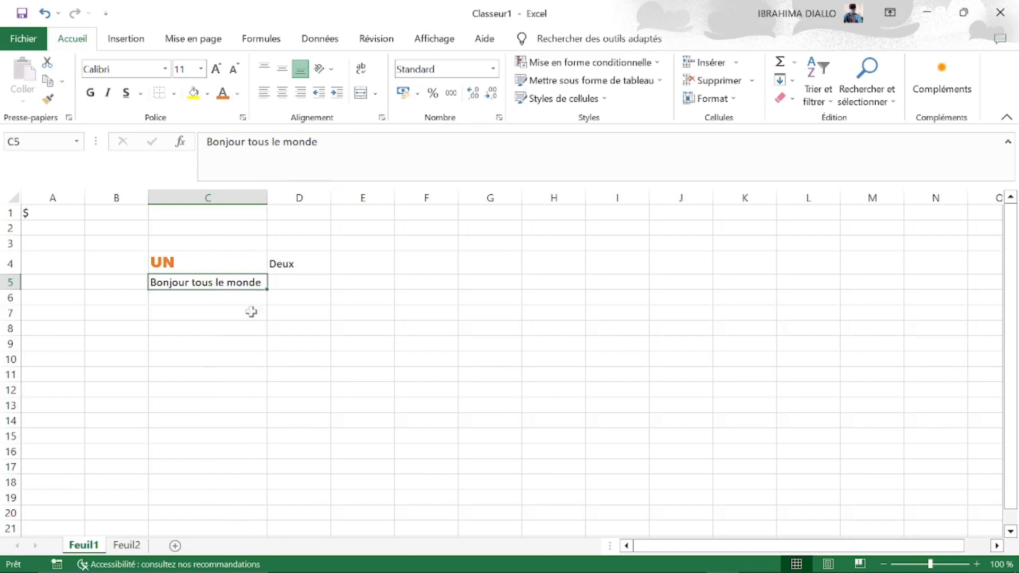
click(218, 343)
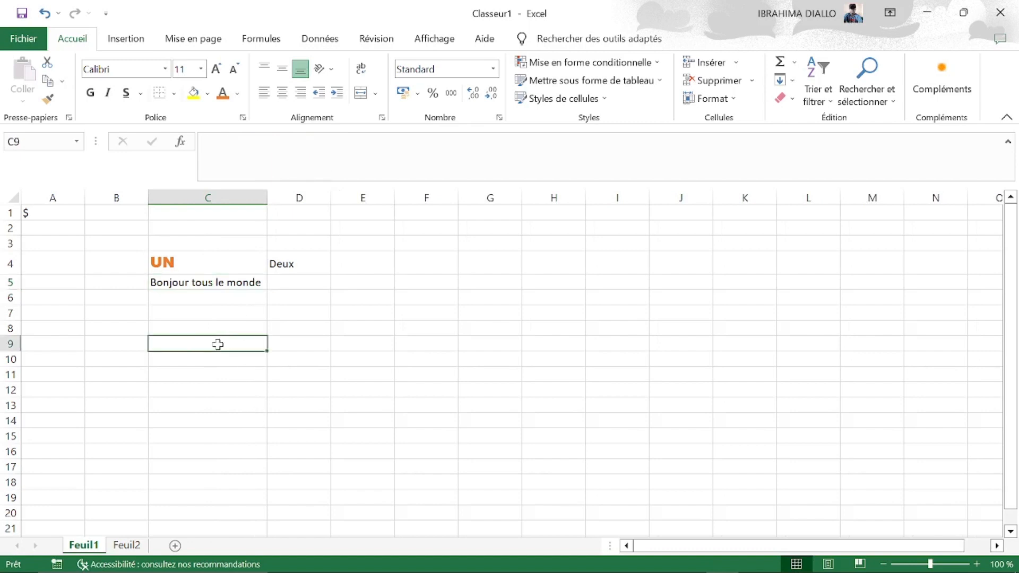
Step: Clear the contents of cells C5, D4 and C4
click(225, 284)
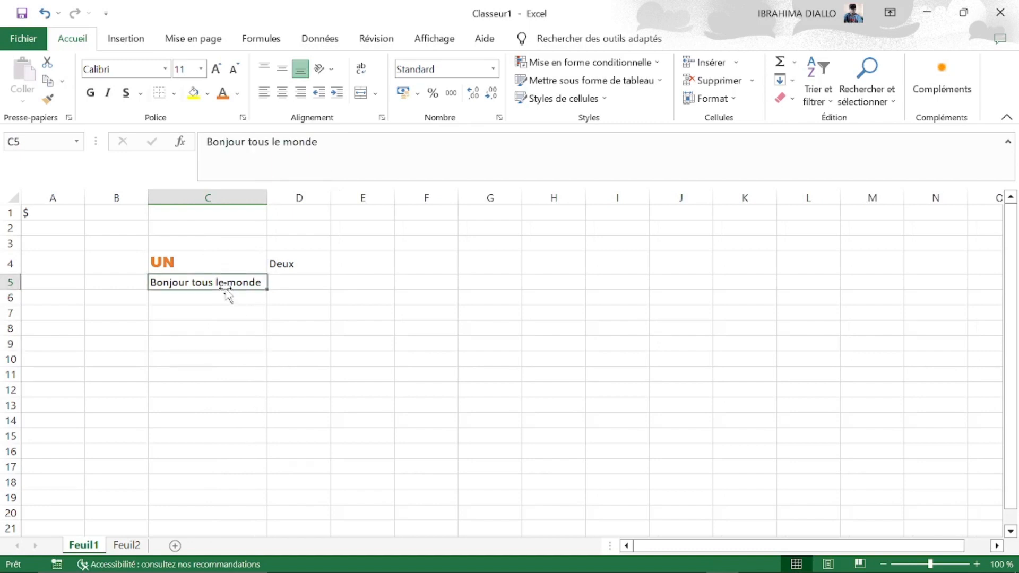
key(BackSpace)
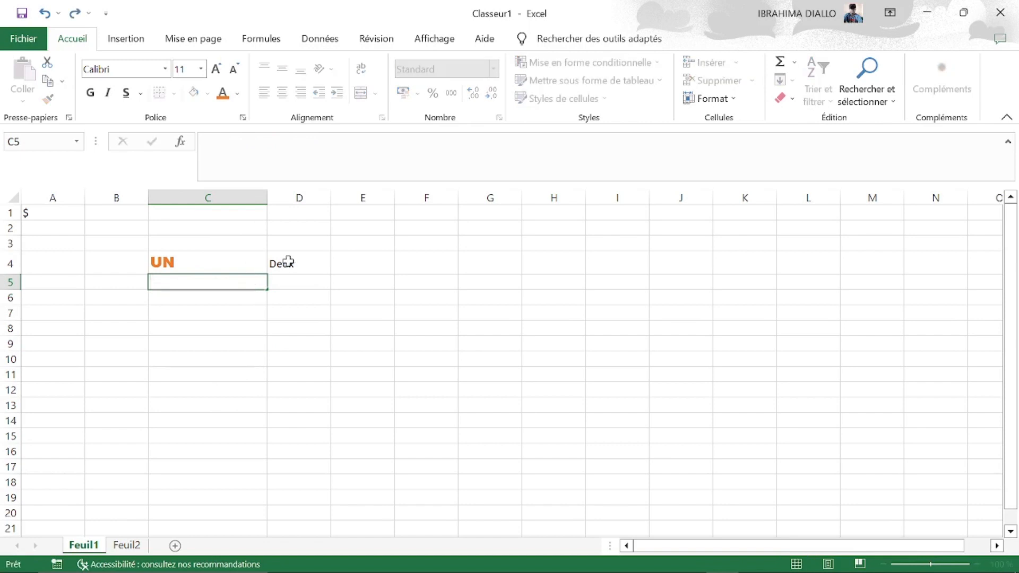
click(287, 262)
key(BackSpace)
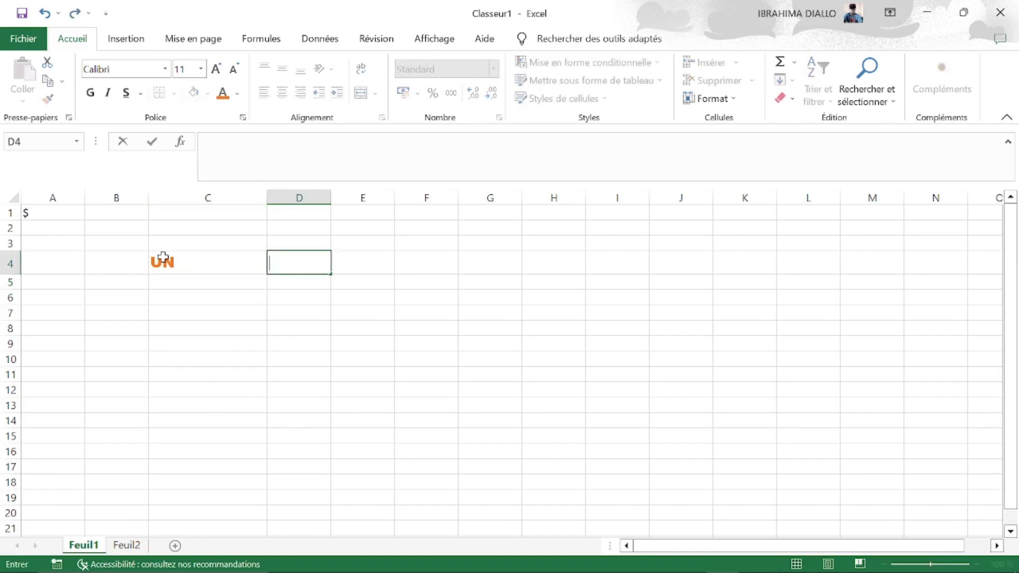
click(163, 258)
key(BackSpace)
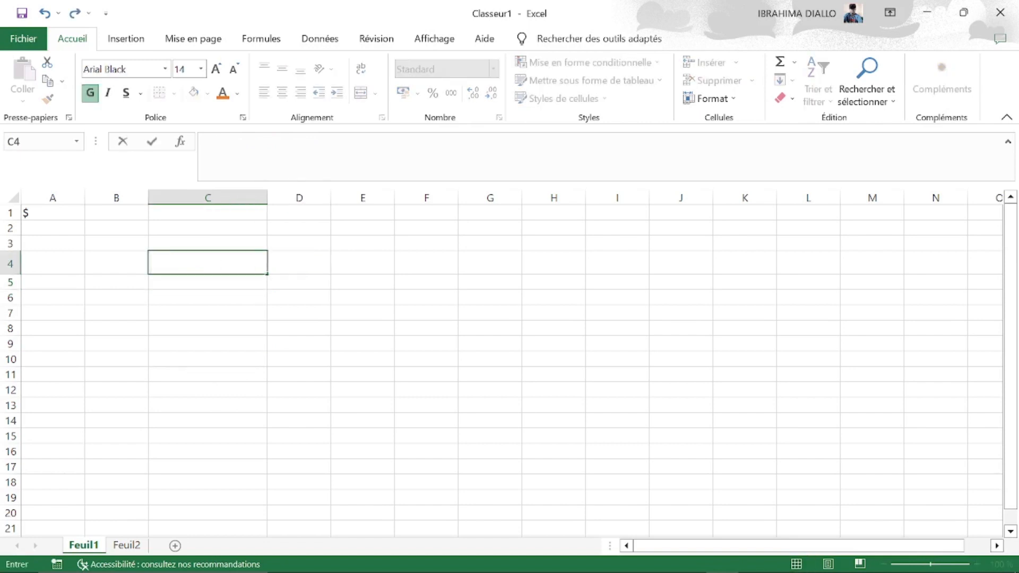
key(ctrl+z)
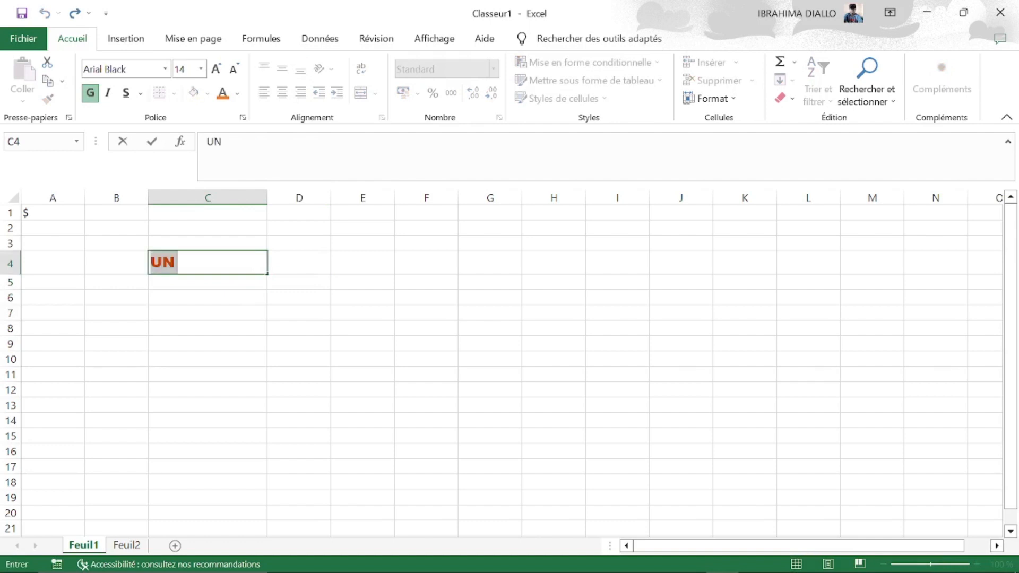
click(524, 279)
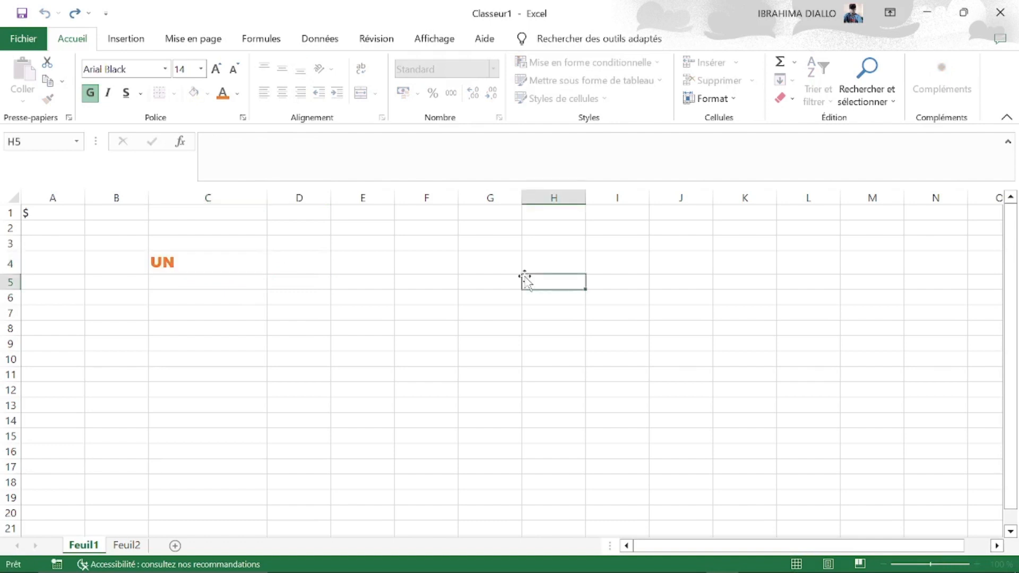
click(204, 258)
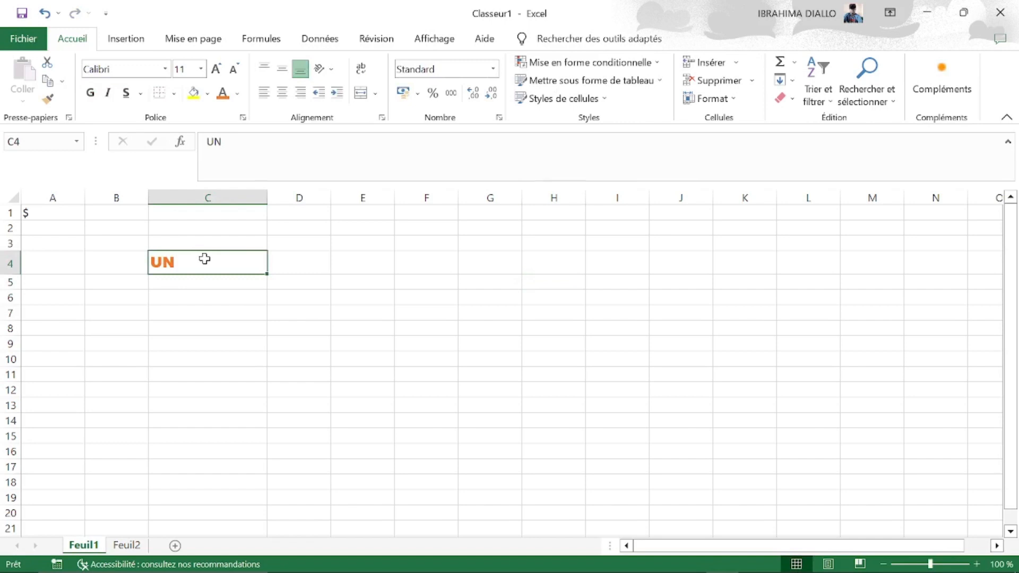
key(Delete)
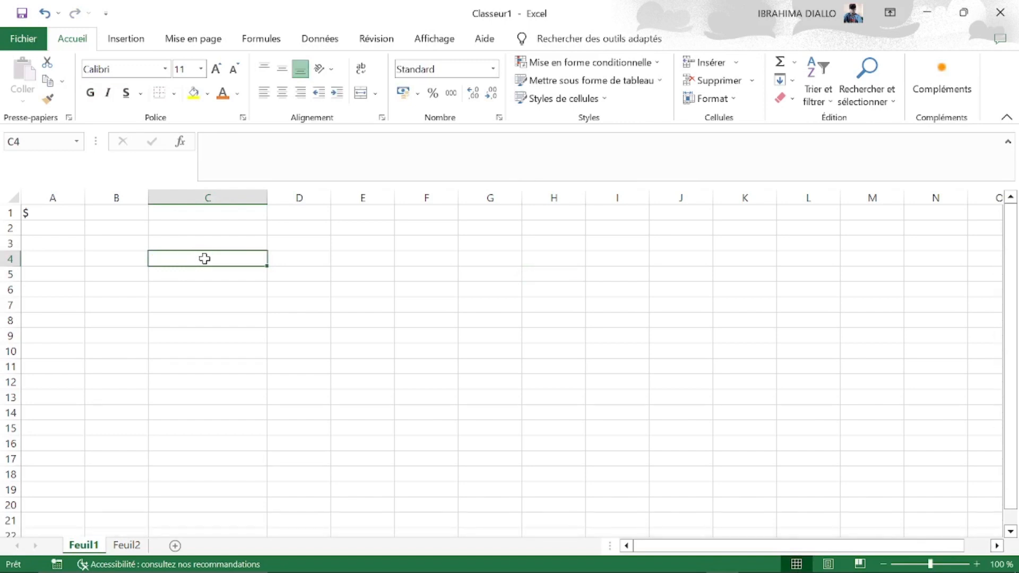
Step: Widen columns B and E slightly
click(294, 273)
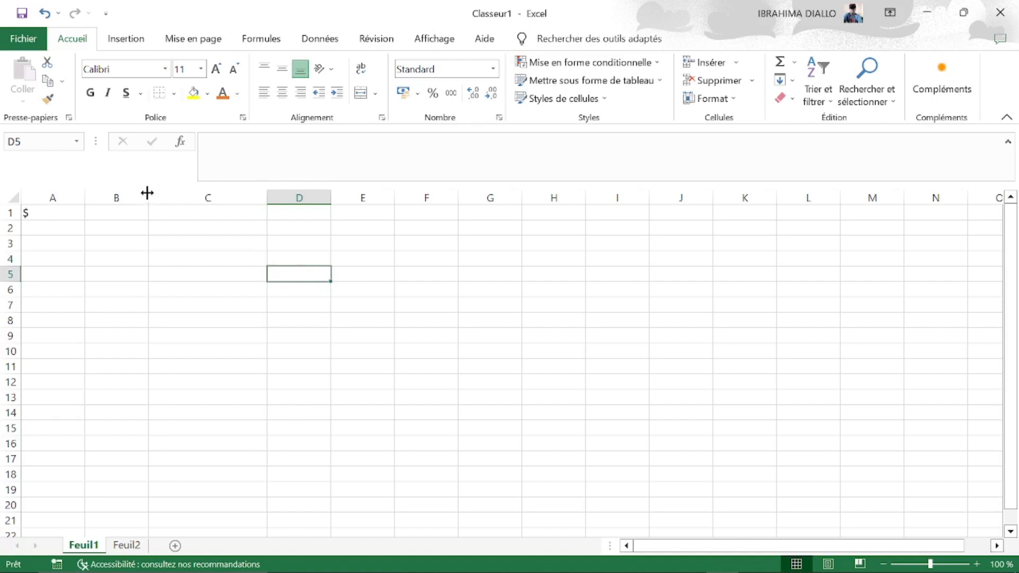
drag(148, 194, 173, 206)
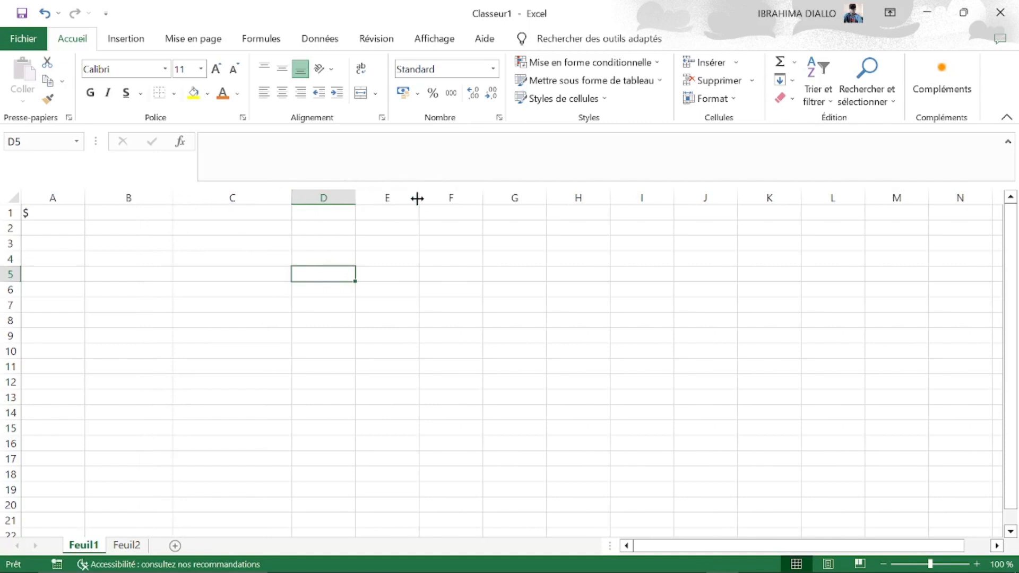
drag(418, 198, 459, 207)
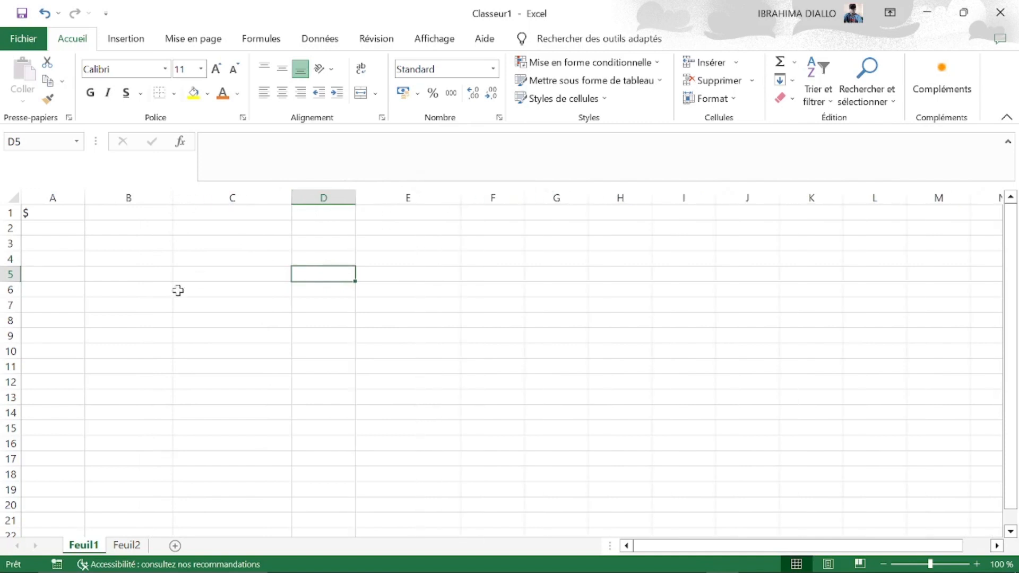
Step: Enter "Bonjour et merci pour tous" in cell C5, with a line break inside the cell before "pour tous"
click(196, 274)
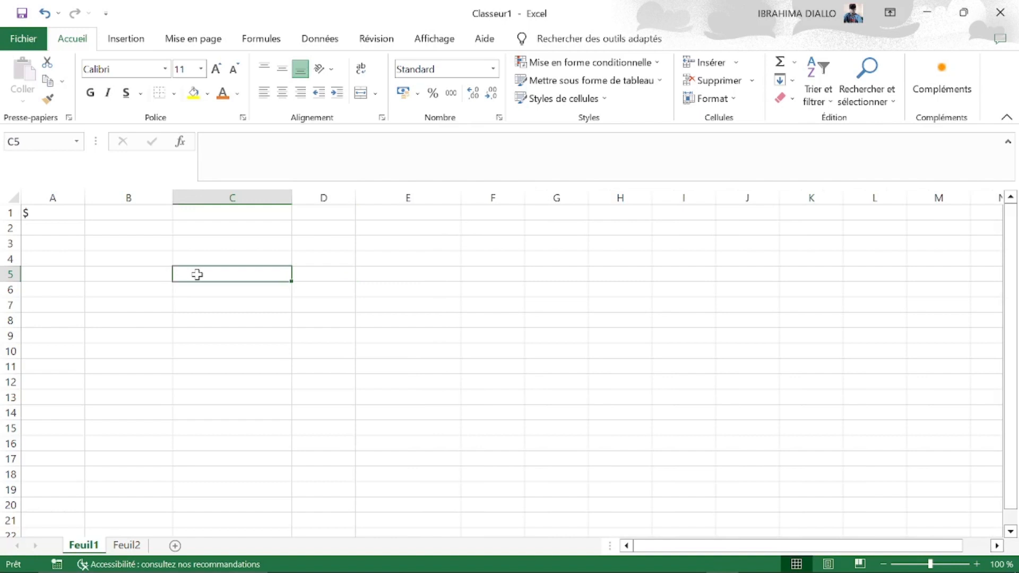
text(Bonj)
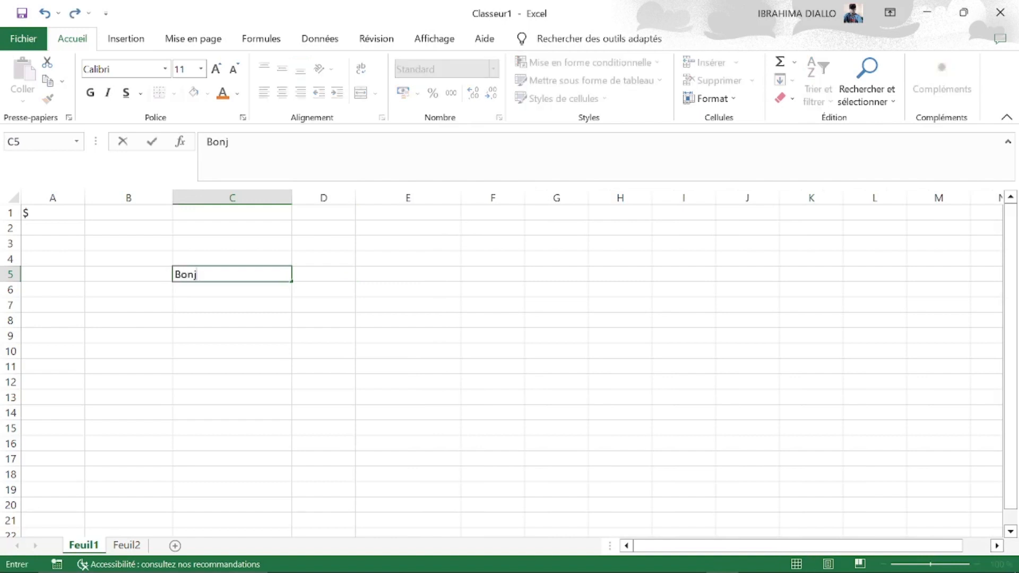
text(our et mer)
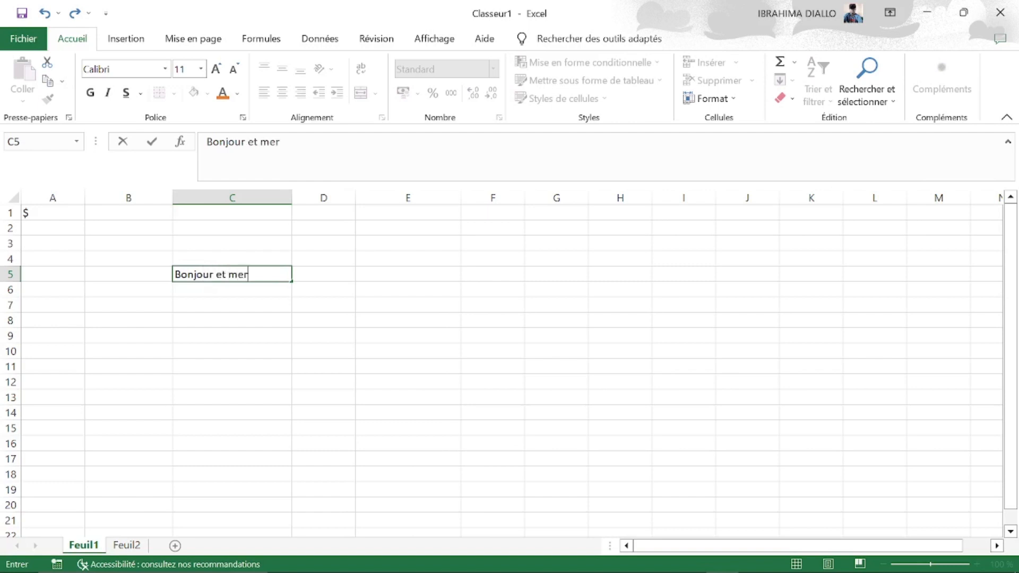
text(ci pour tous)
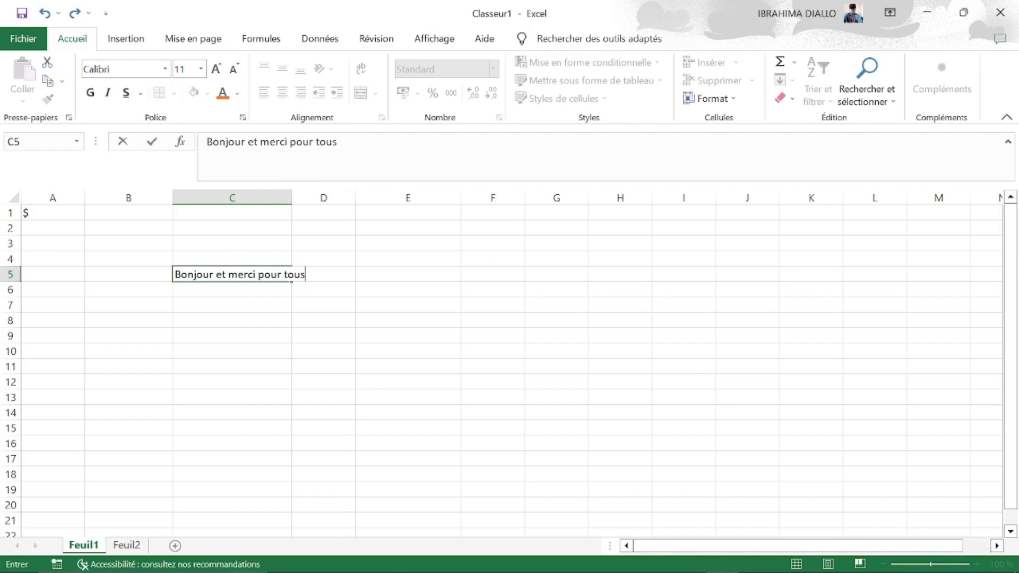
click(256, 275)
key(alt+Return)
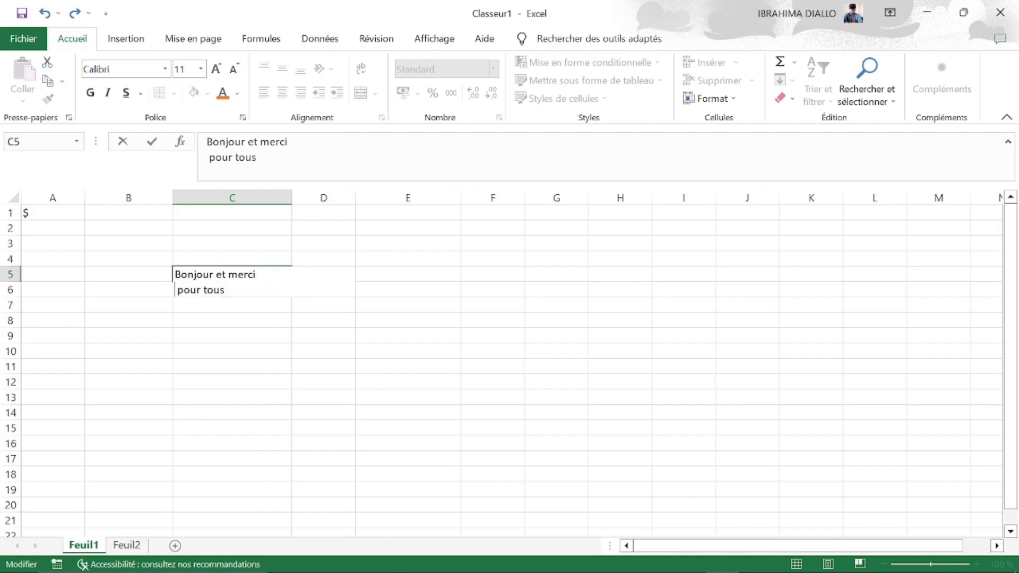
click(320, 373)
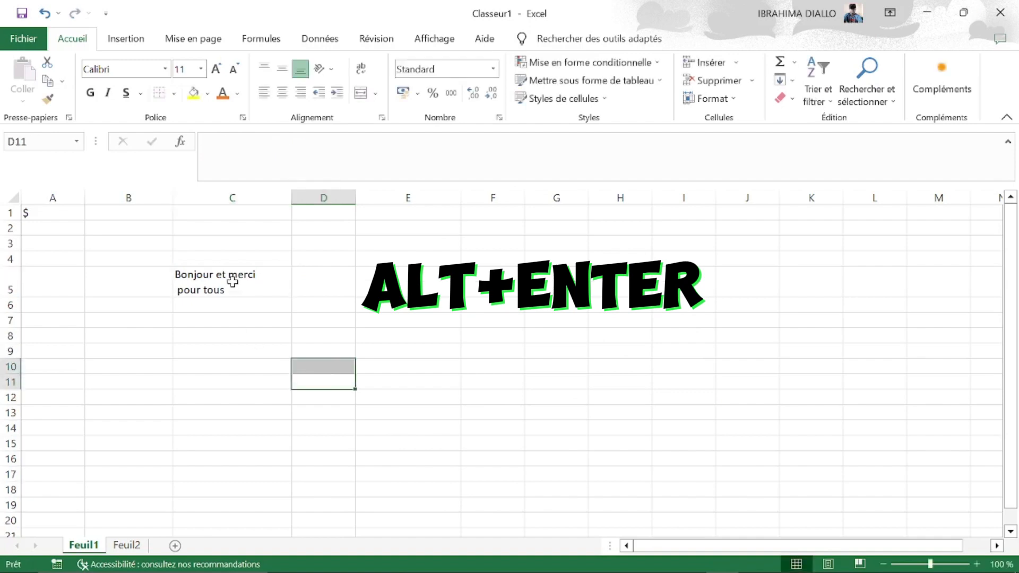
Step: Center the two-line text in cell C5 horizontally and vertically, and clear the cell's contents
click(198, 280)
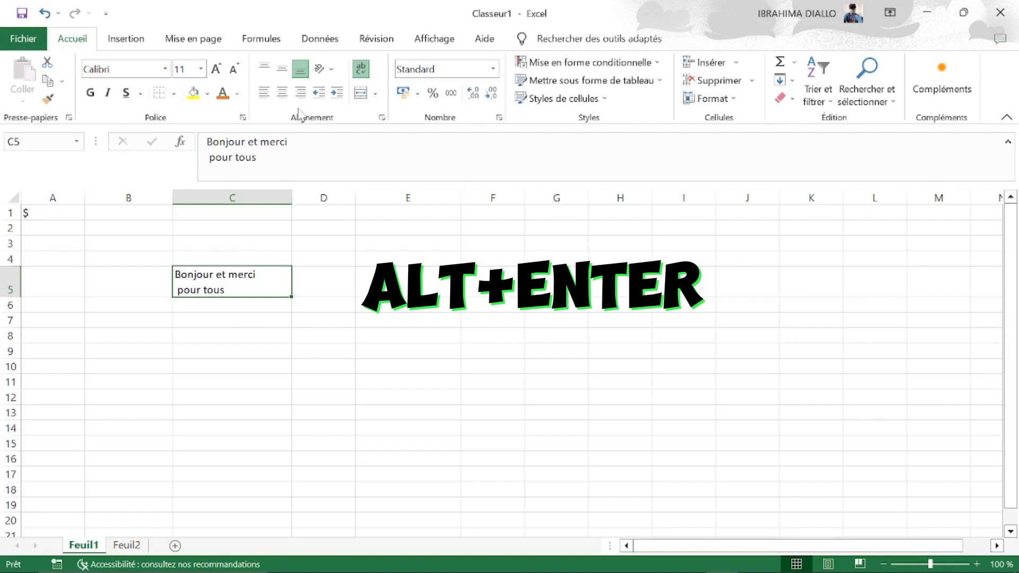
click(285, 96)
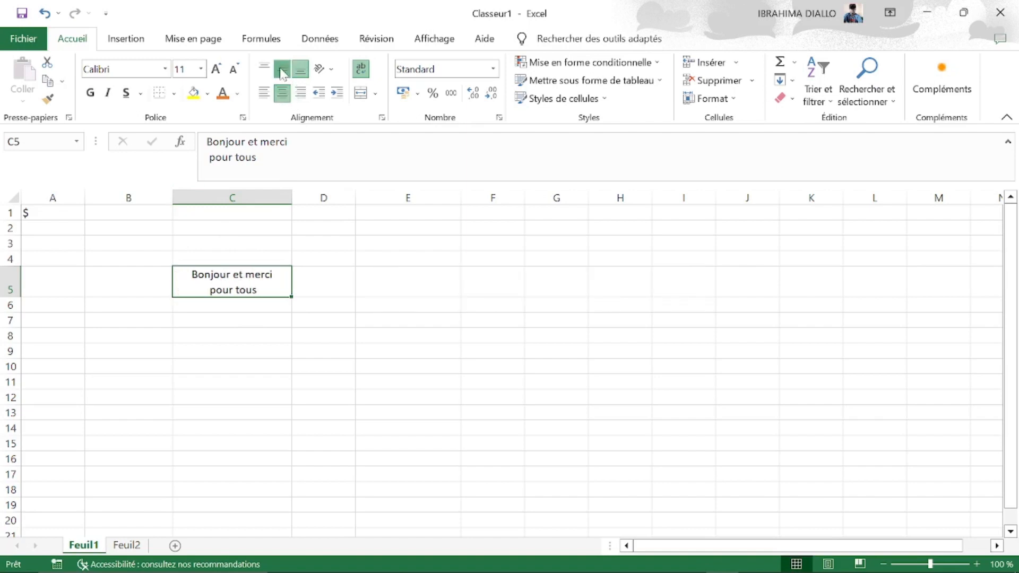
click(281, 70)
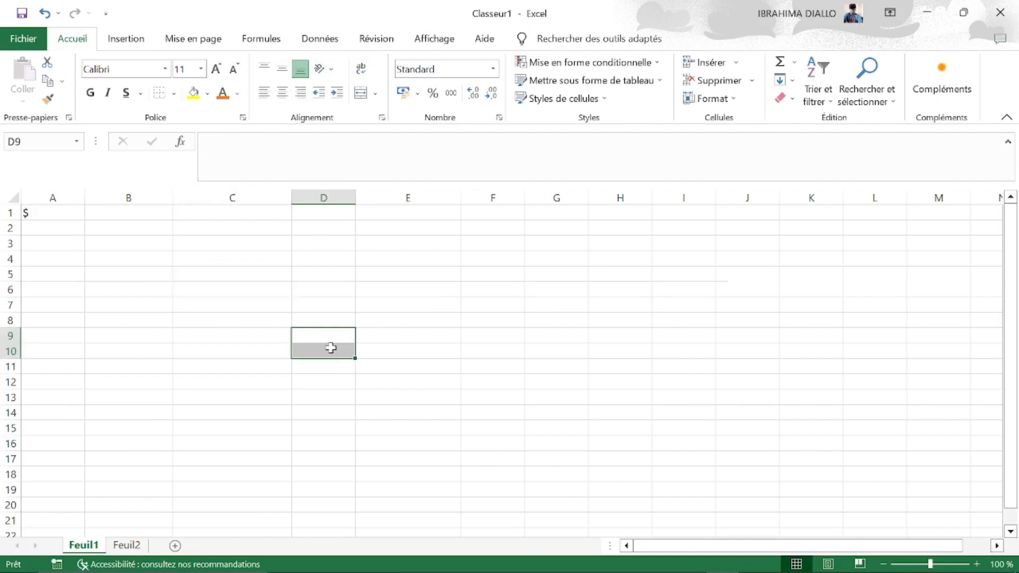
click(331, 348)
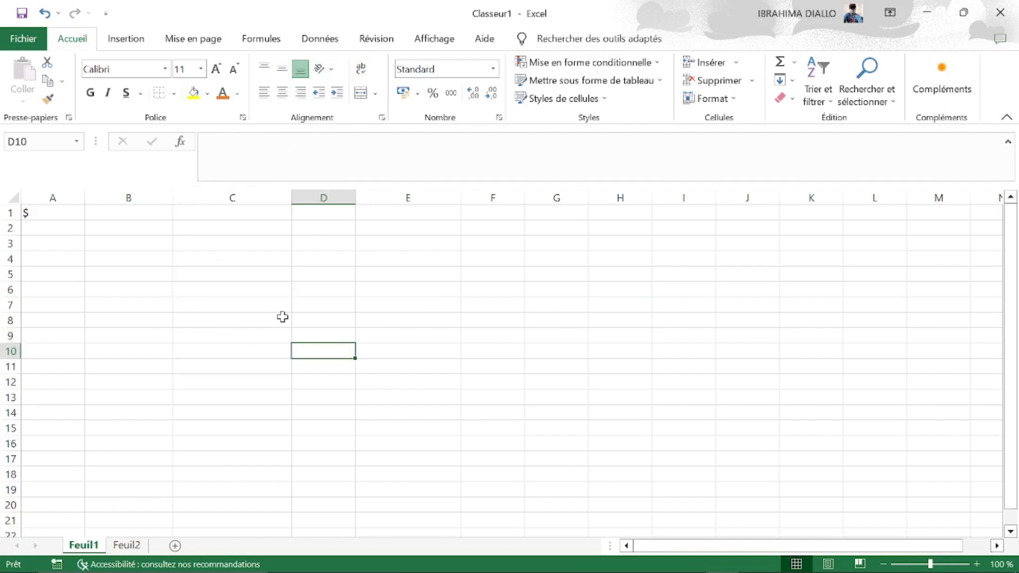
Step: Enter 12 in cell C4 and 10 in cell C5
click(224, 257)
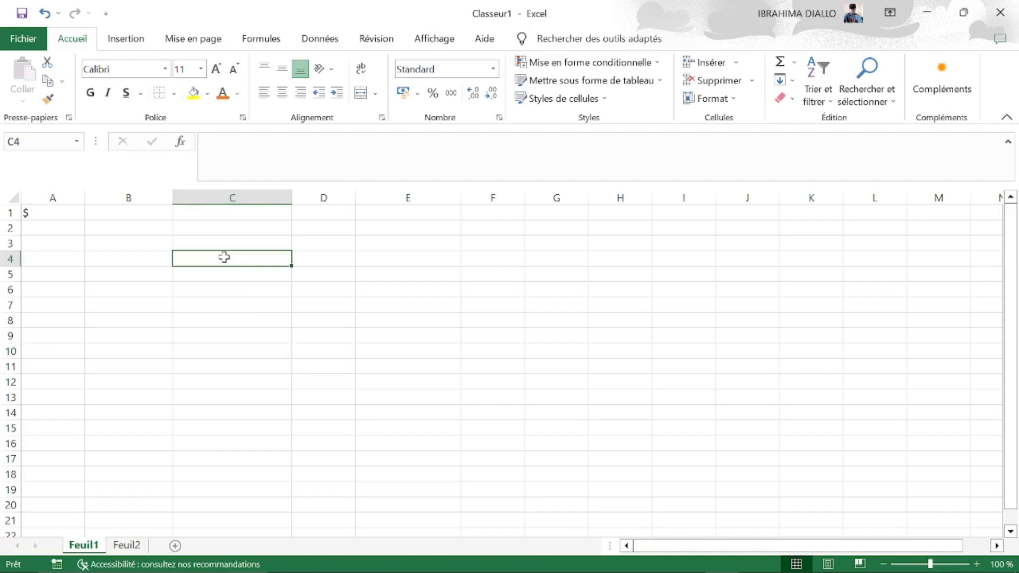
text(12)
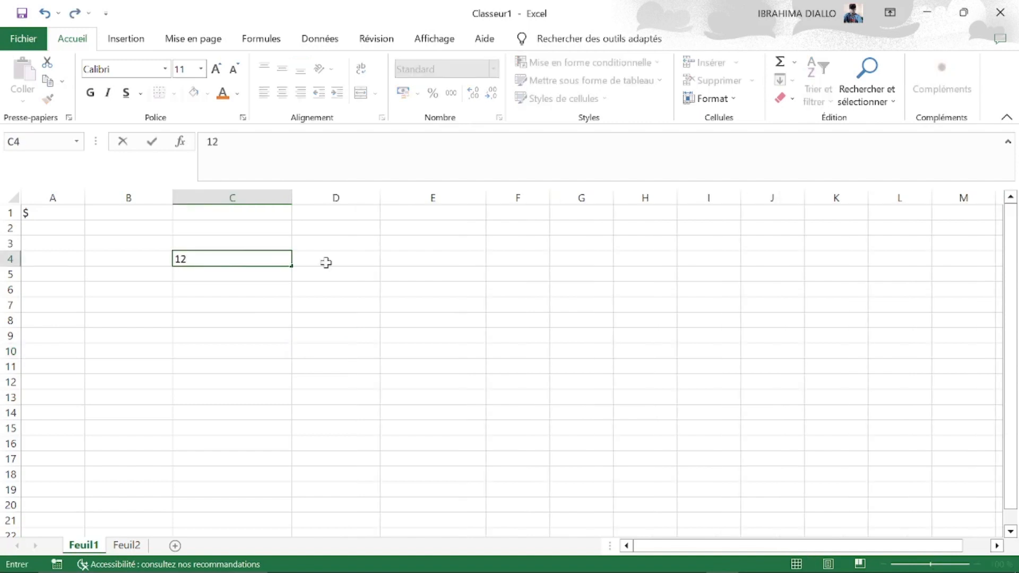
click(225, 280)
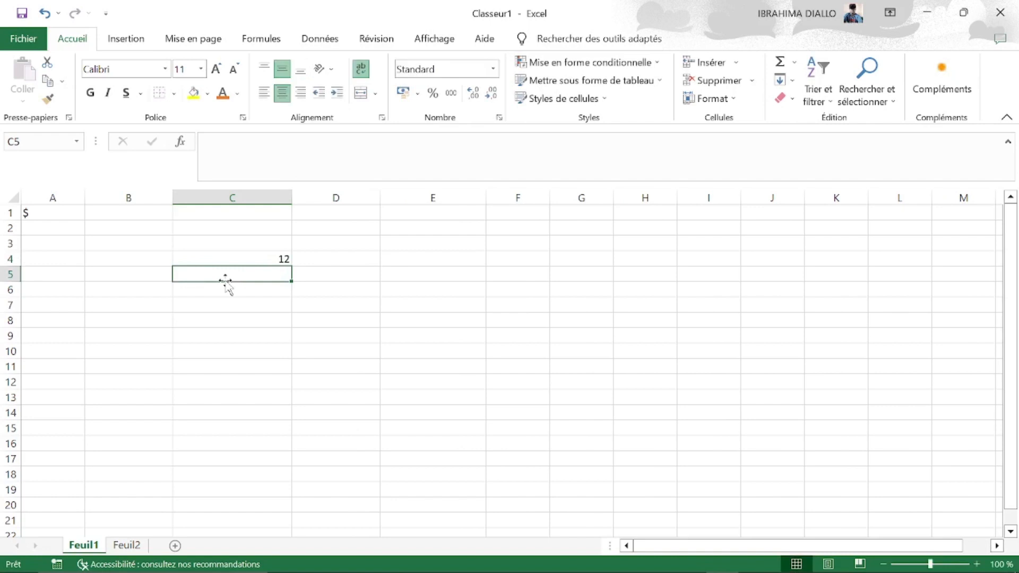
text(10)
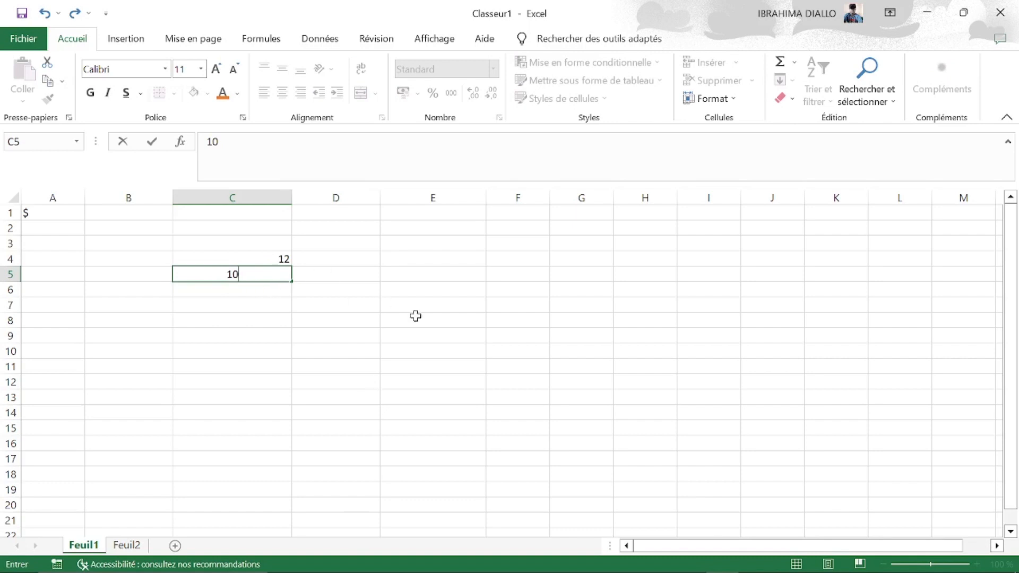
click(882, 324)
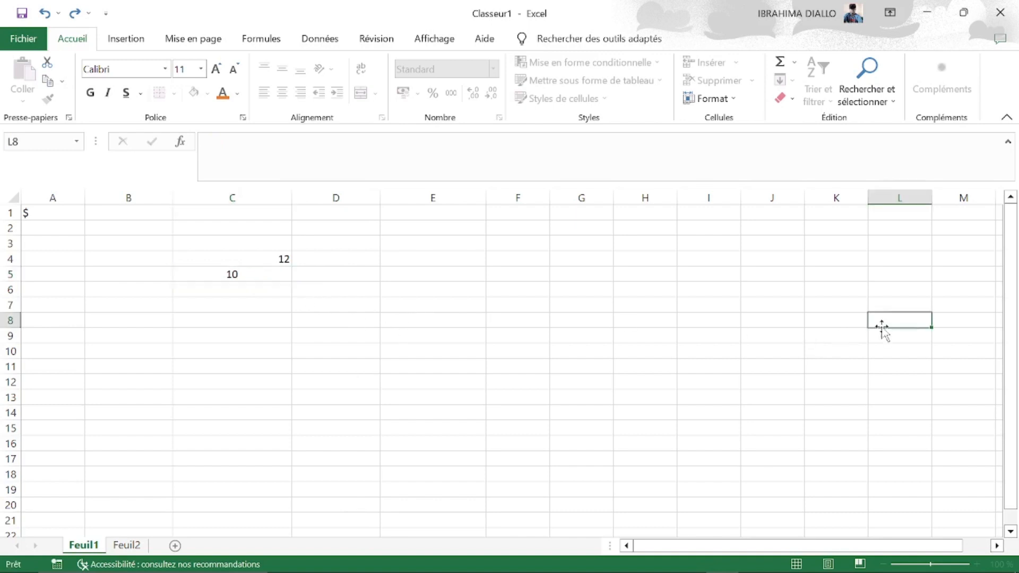
Step: Align the number in cell C5 to the right
click(243, 275)
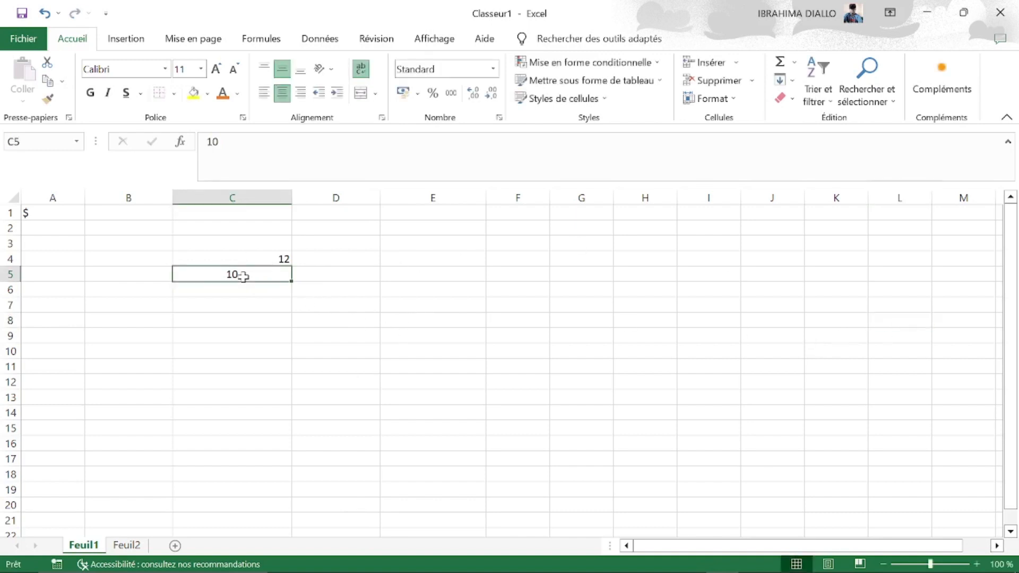
click(300, 93)
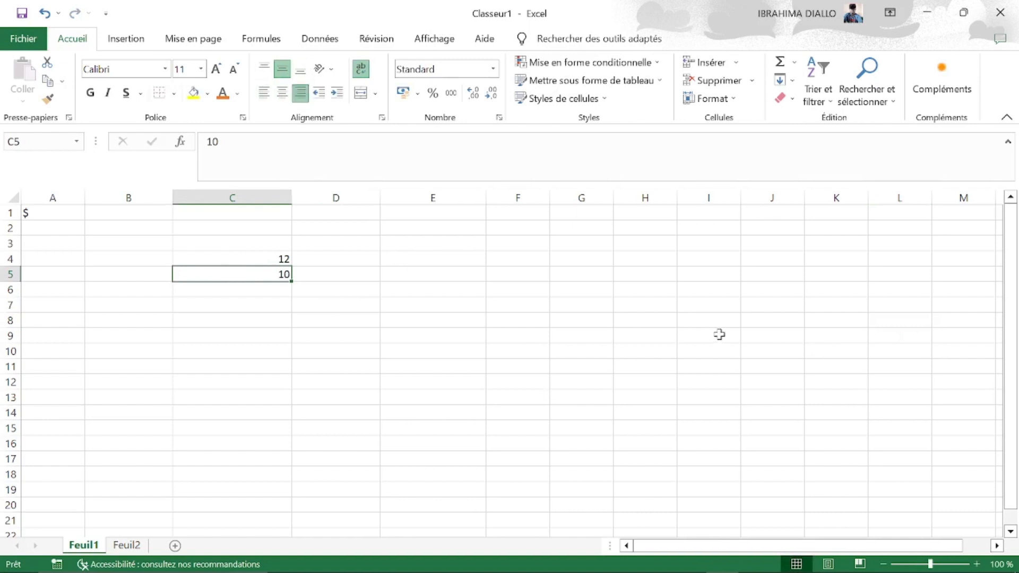
click(392, 299)
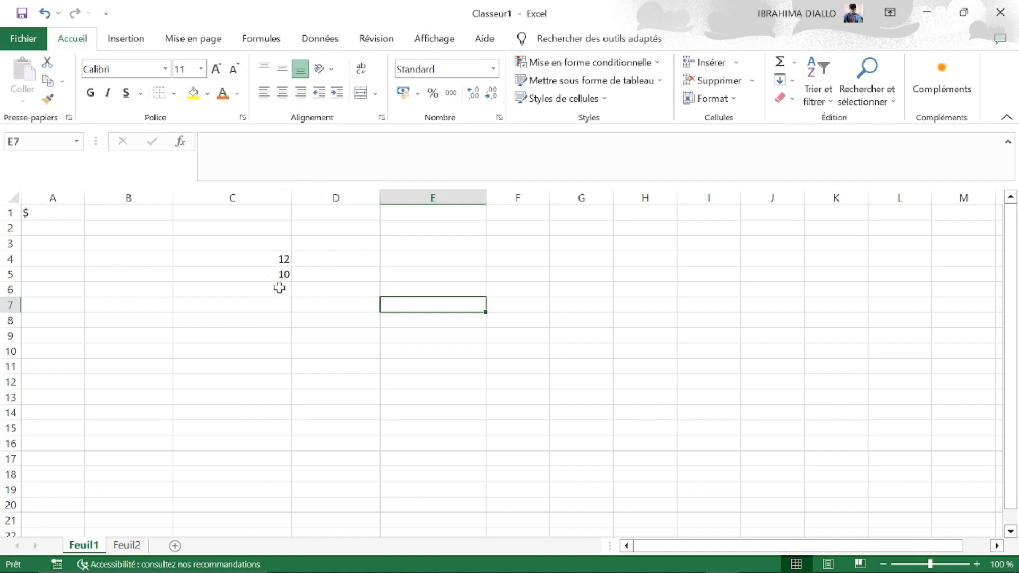
click(797, 293)
Step: Add cells C4 and C5 with the formula =C4+C5 in cell D9, and reselect the cell to check its formula
click(225, 339)
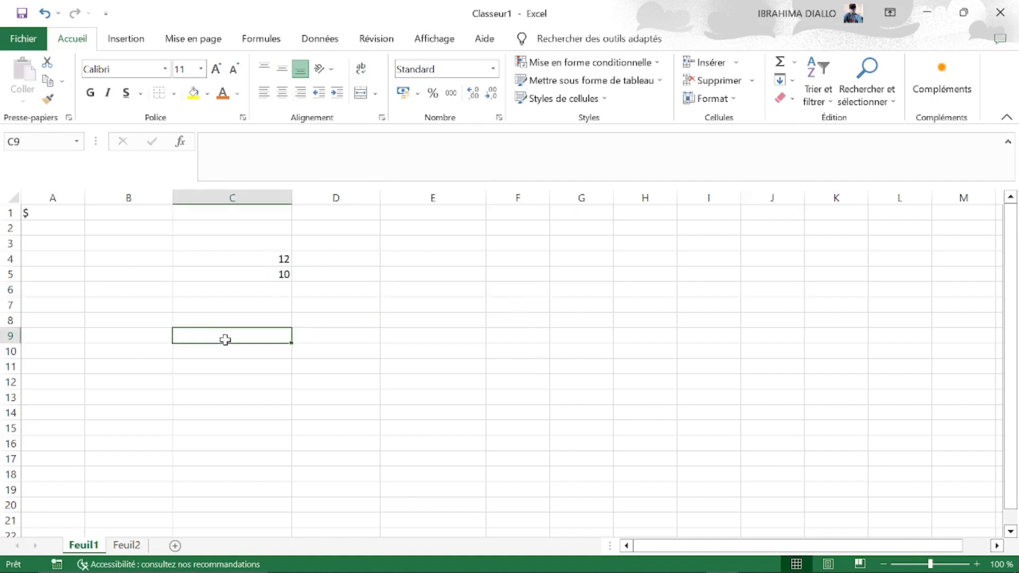
click(318, 331)
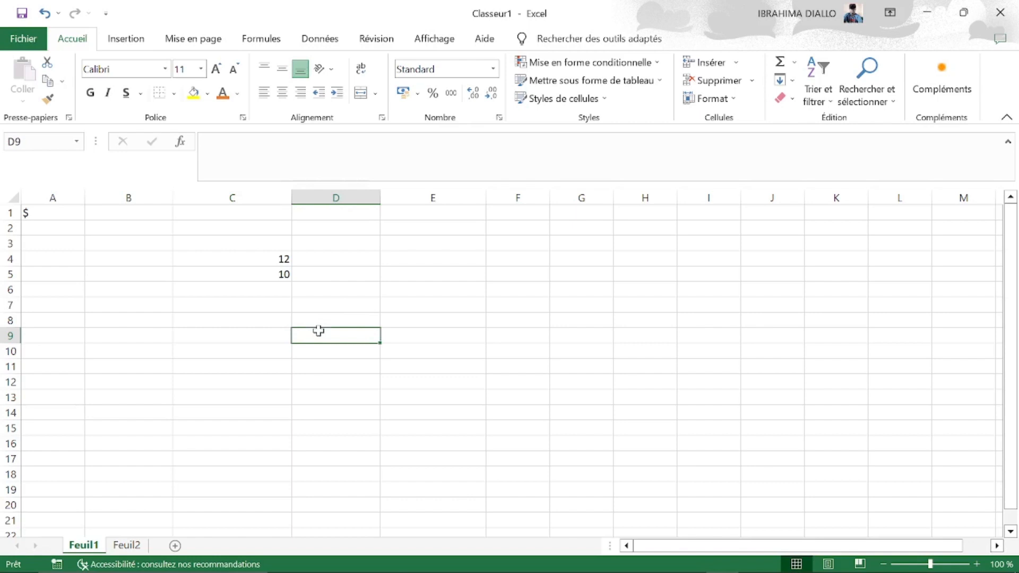
text(=)
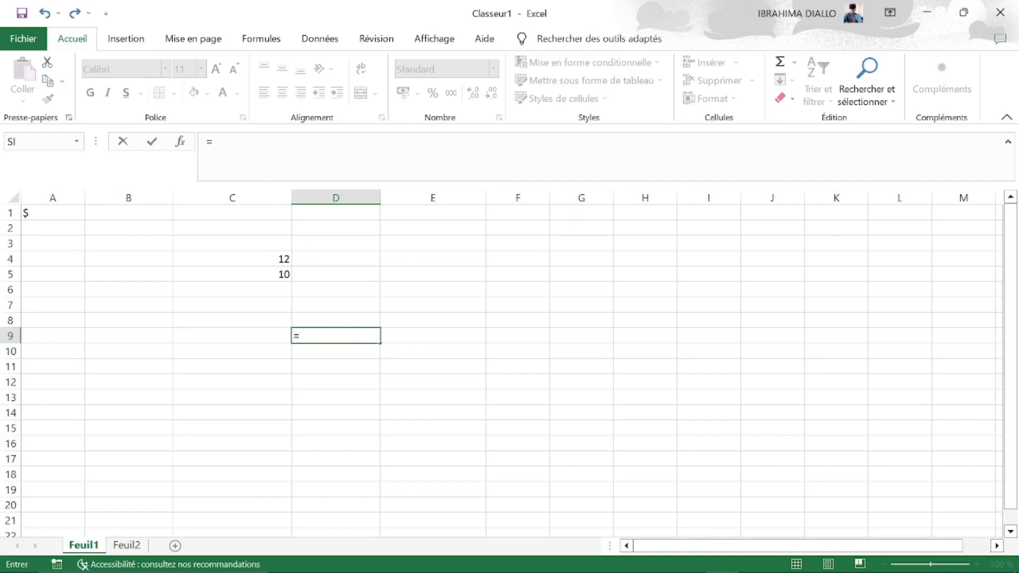
click(213, 141)
click(276, 258)
click(276, 259)
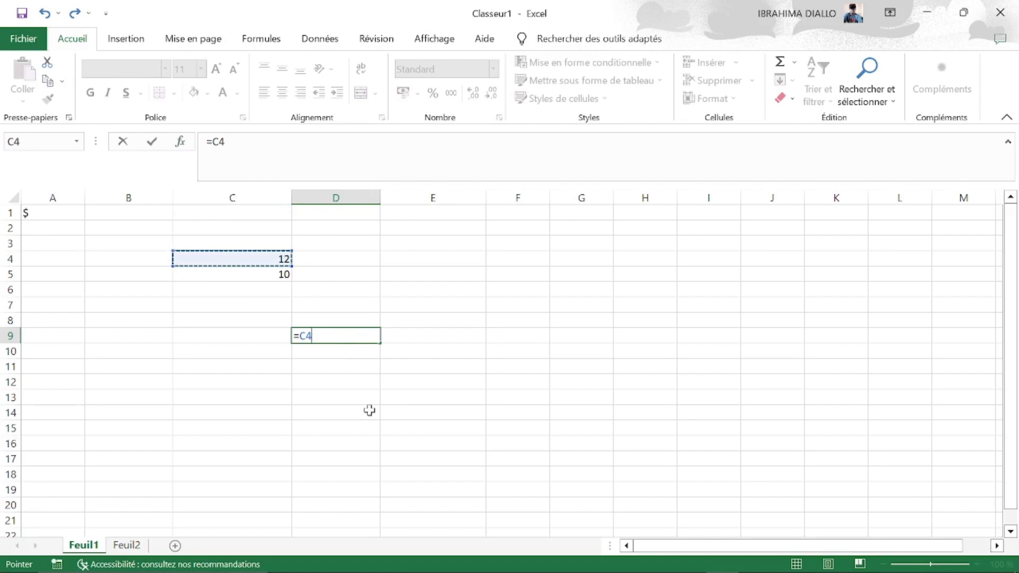
text(+)
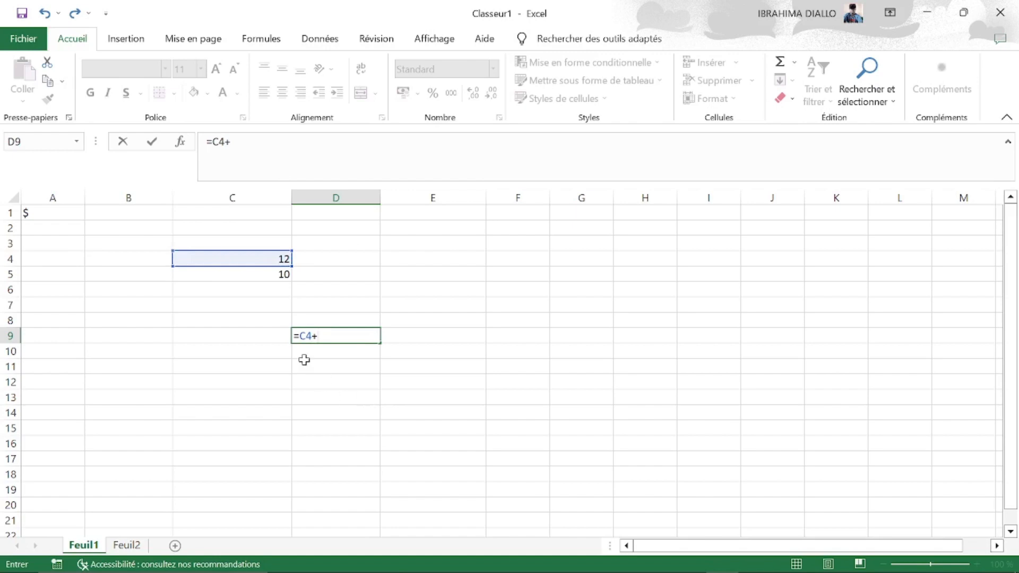
click(272, 272)
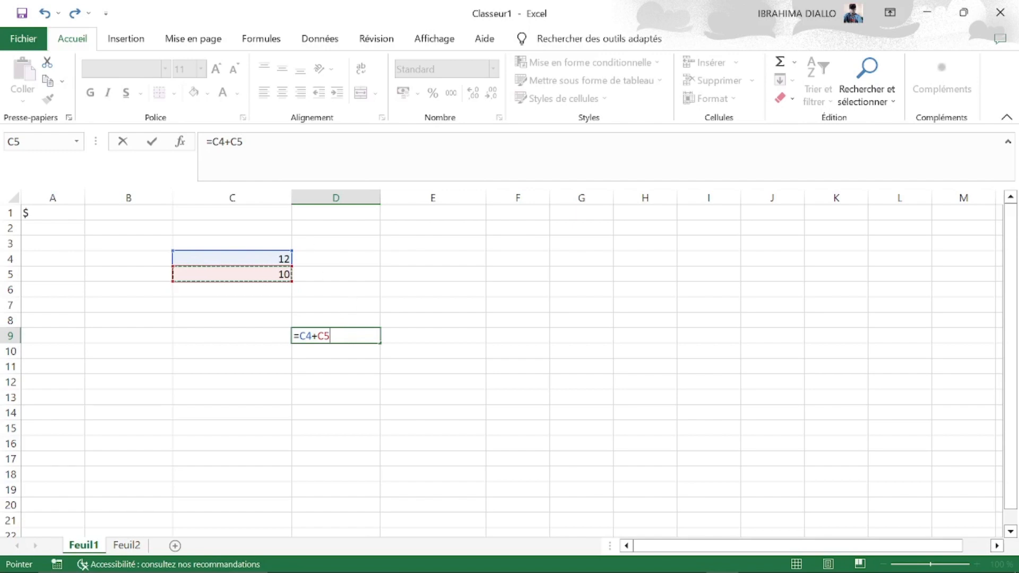
key(Return)
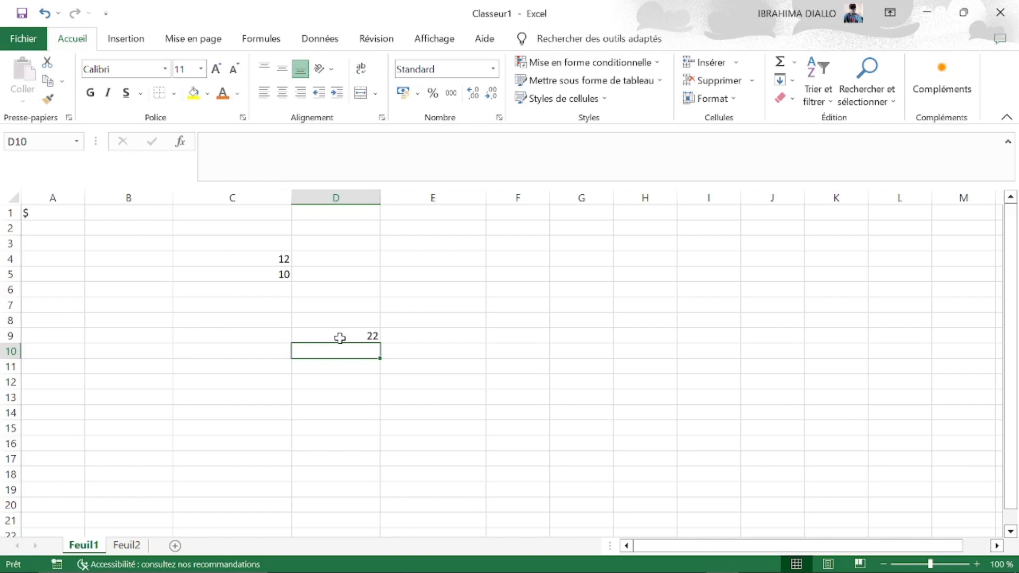
click(352, 335)
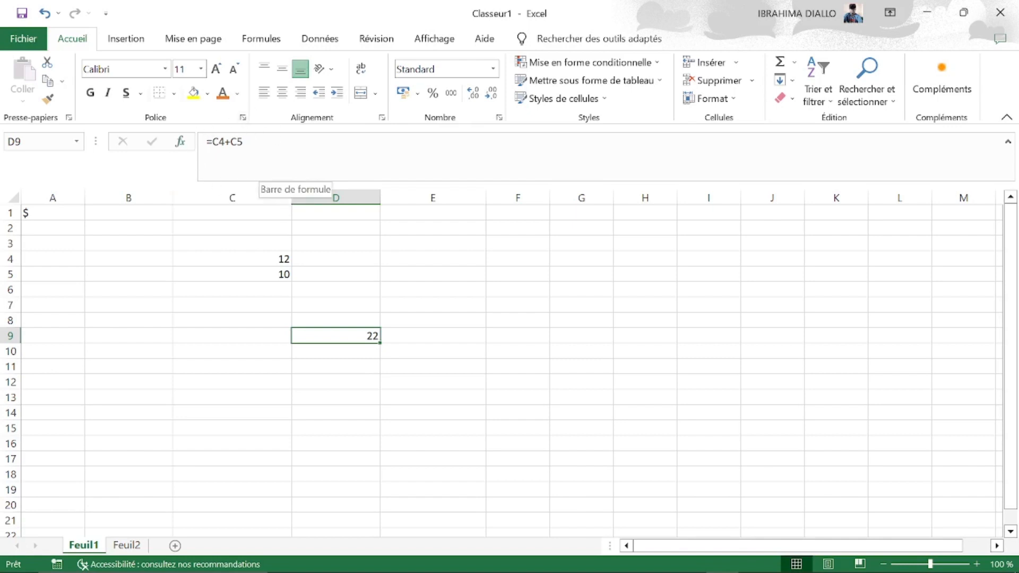
Step: Enter 5 in cell E4, 8 in cell E5 and 9 in cell E7
click(489, 338)
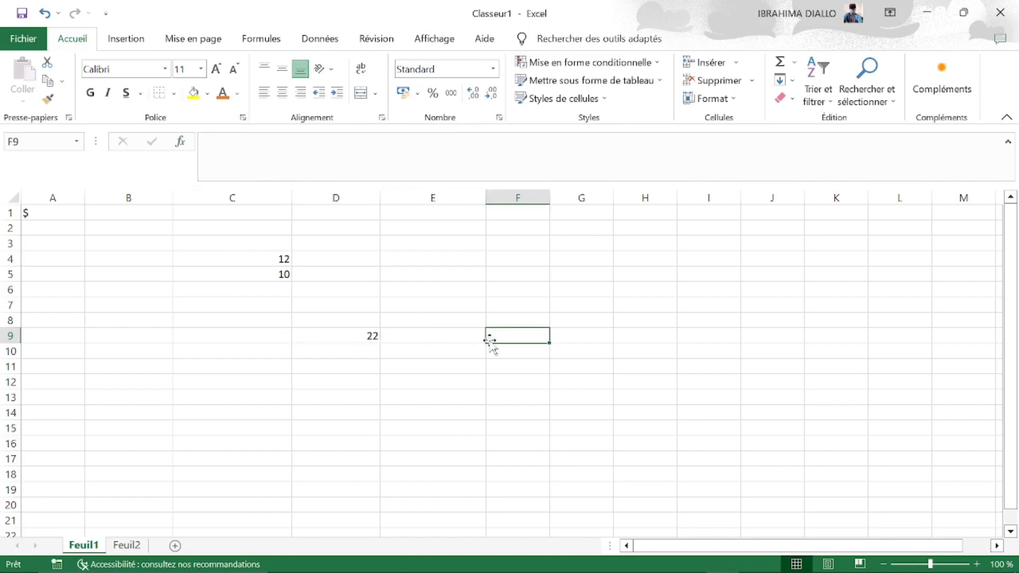
click(448, 264)
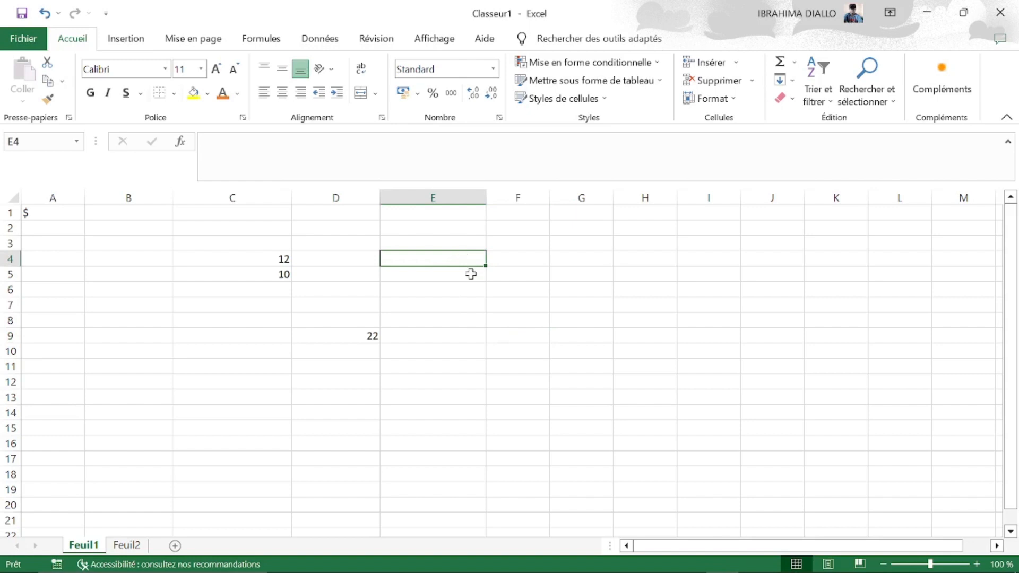
text(5)
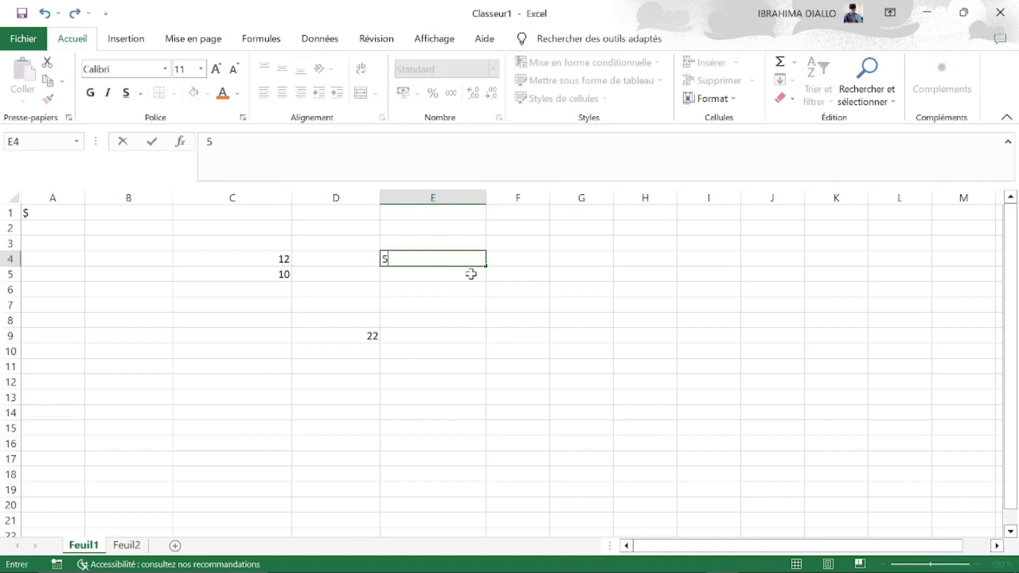
key(Return)
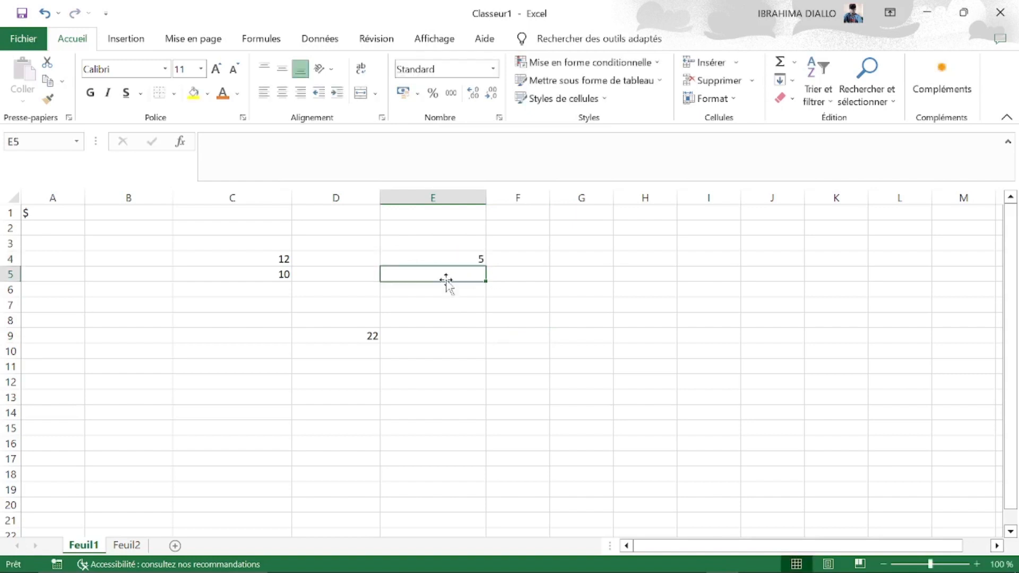
text(8)
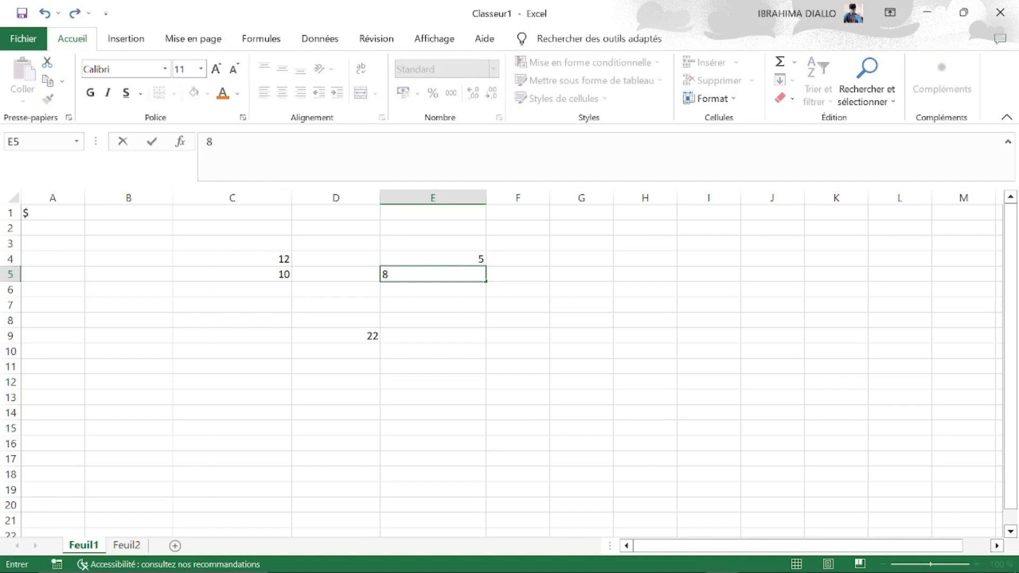
click(472, 303)
text(ç)
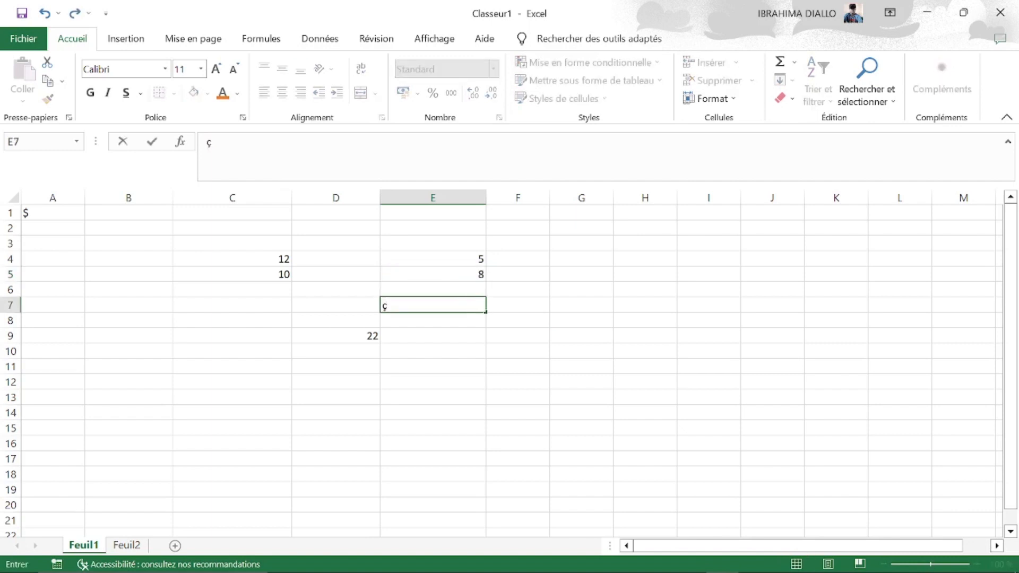
key(F2)
text(9)
key(BackSpace)
key(BackSpace)
text(9)
click(571, 294)
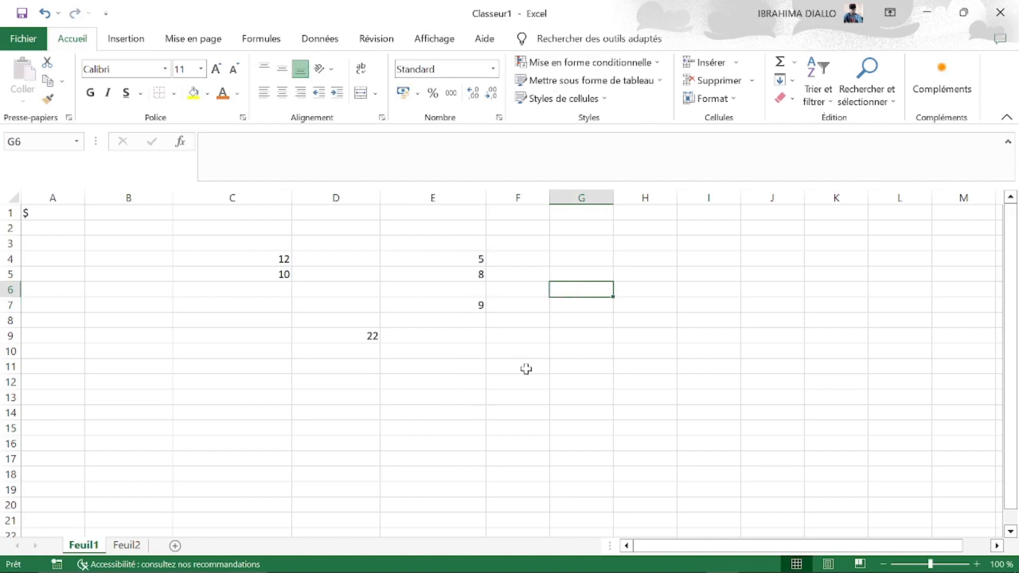
Step: Add the three numbers of column E in cell E8 with a formula that starts with a plus sign, +E4+E5+E7
click(575, 321)
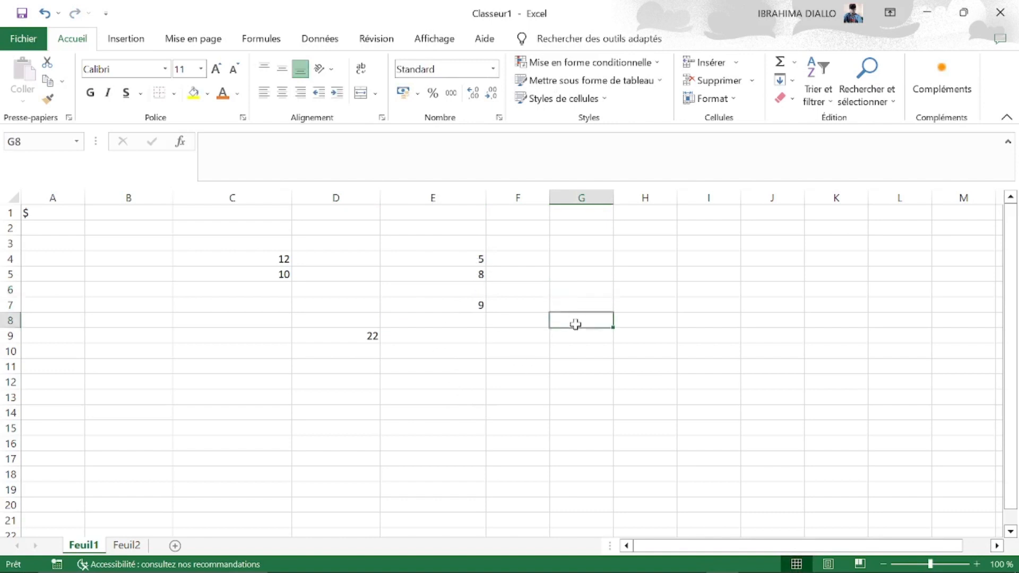
click(450, 322)
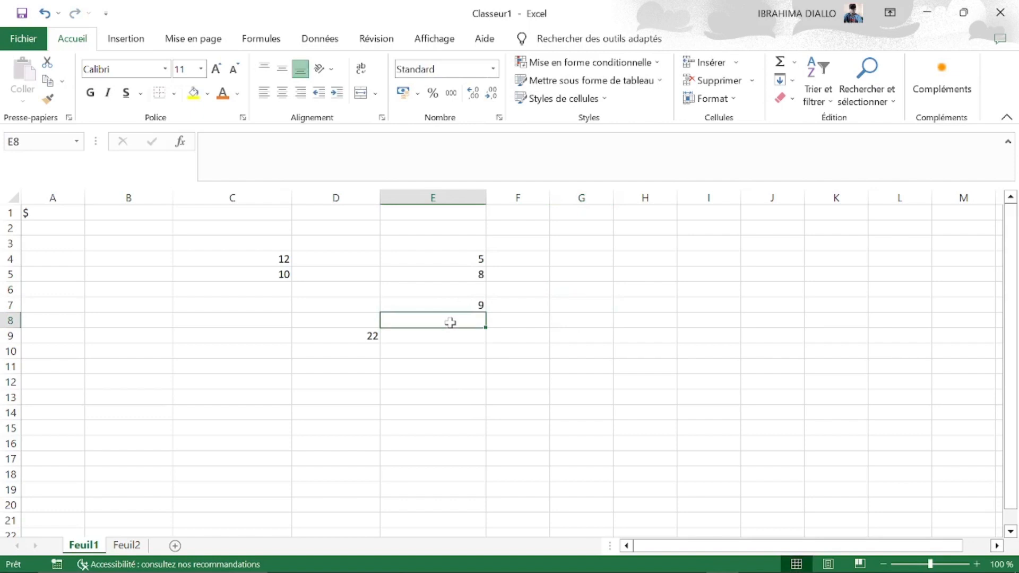
text(=)
key(BackSpace)
text(+)
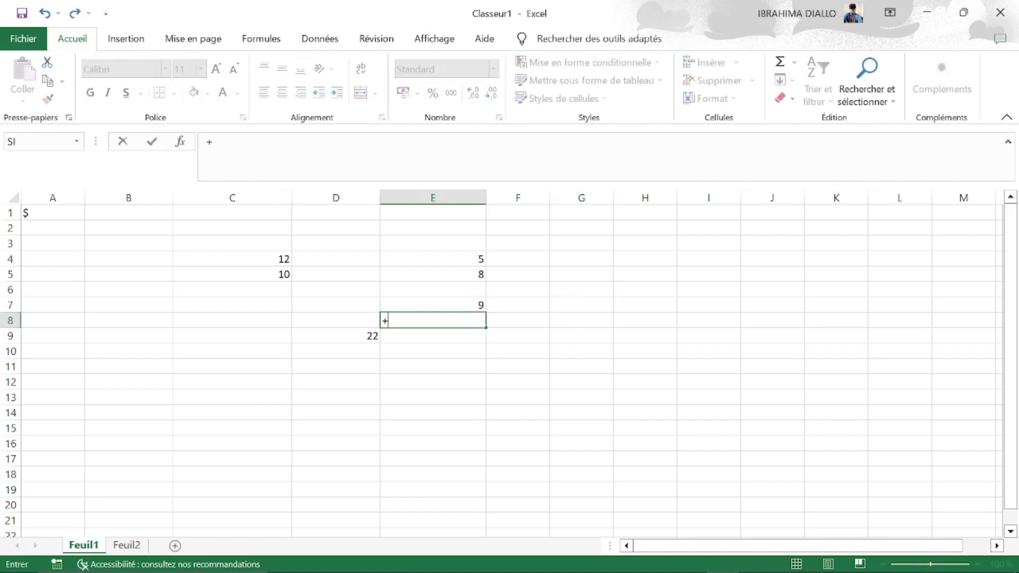
click(462, 256)
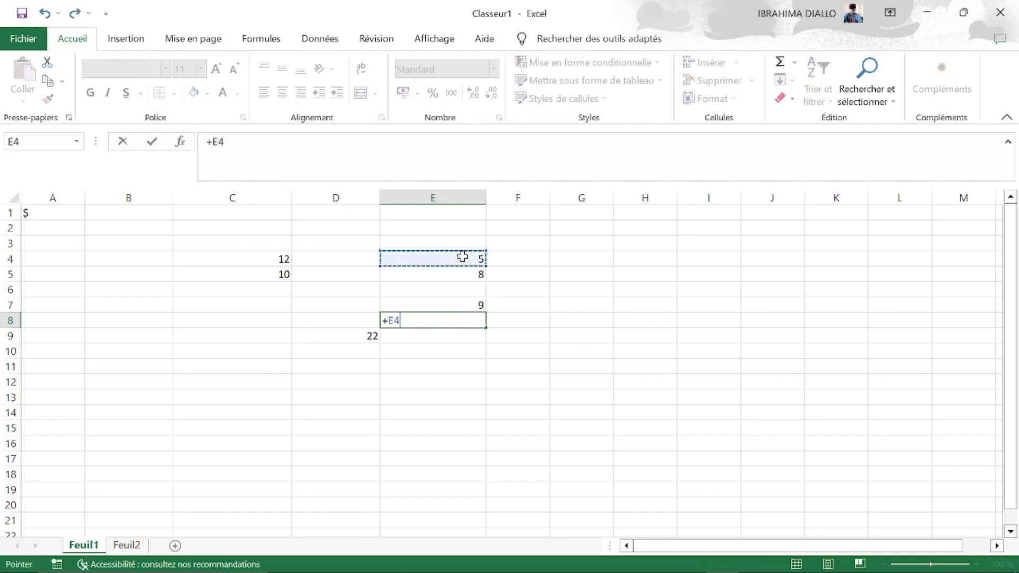
text(+)
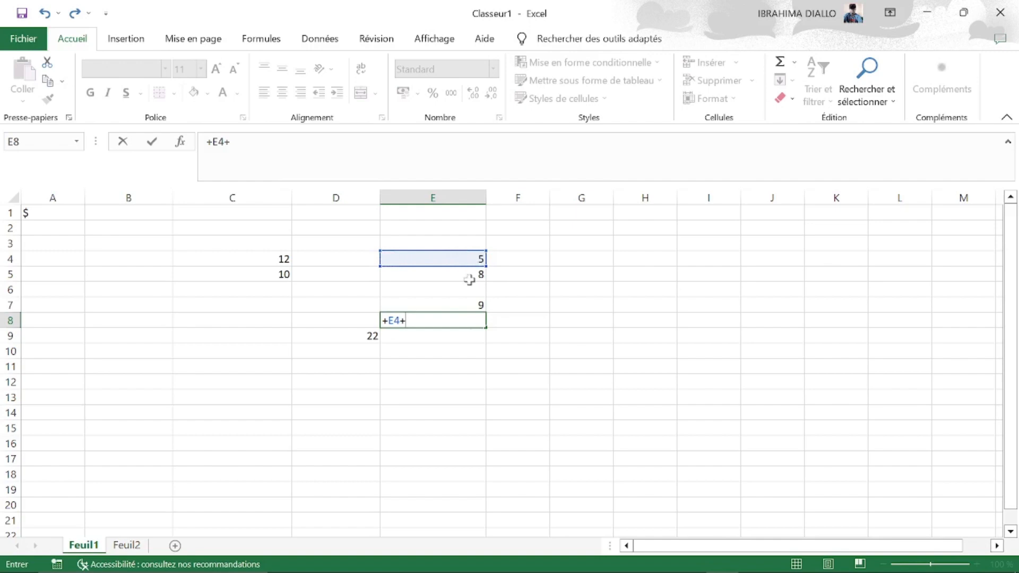
click(470, 279)
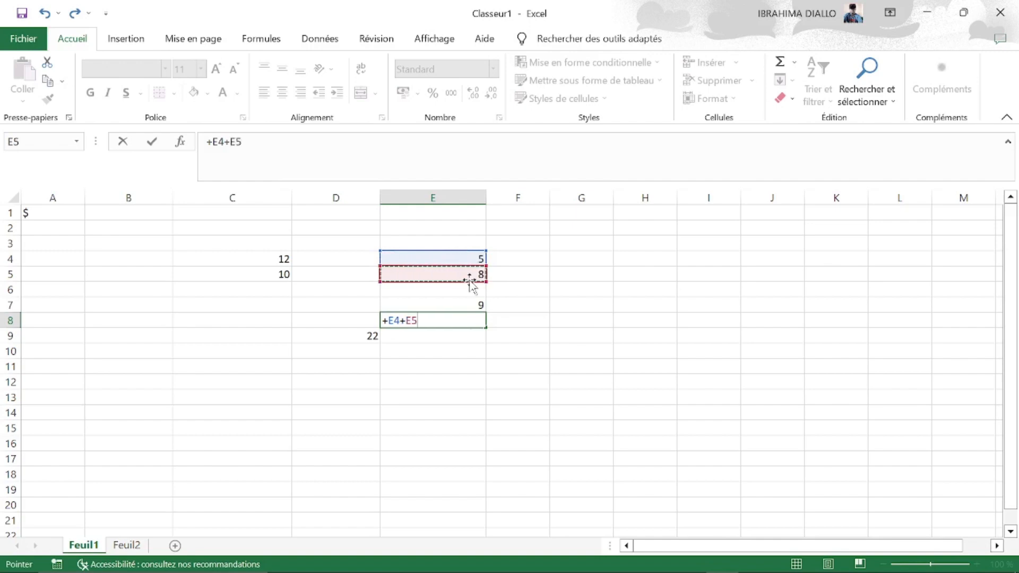
text(+)
click(473, 303)
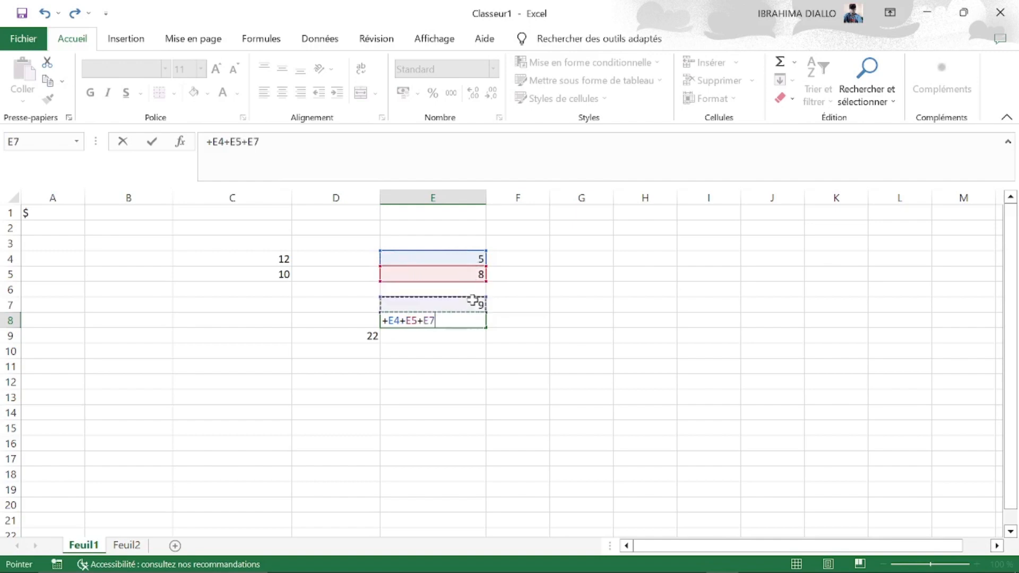
key(Return)
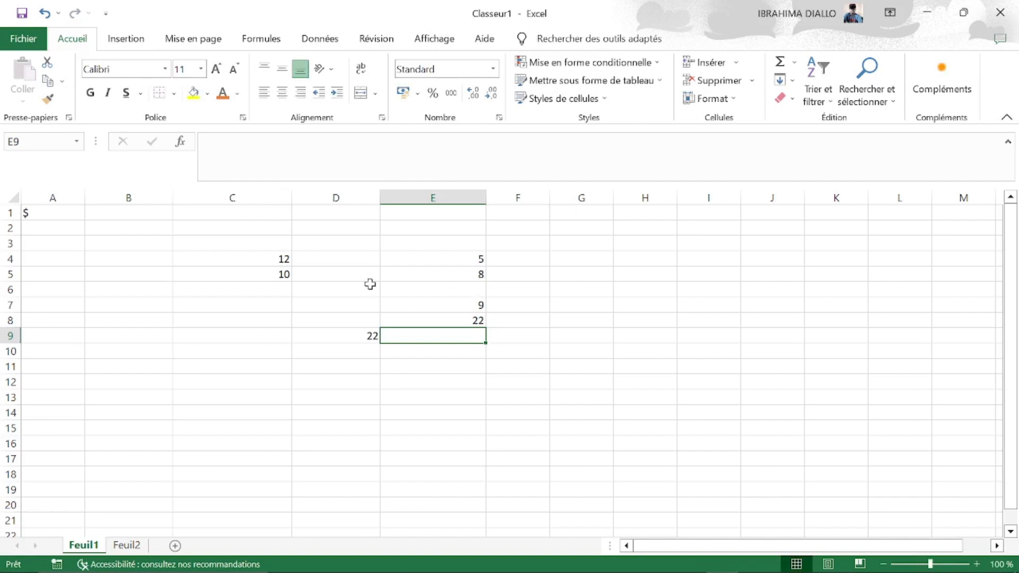
Step: Delete the addition formula from cell D9
click(133, 272)
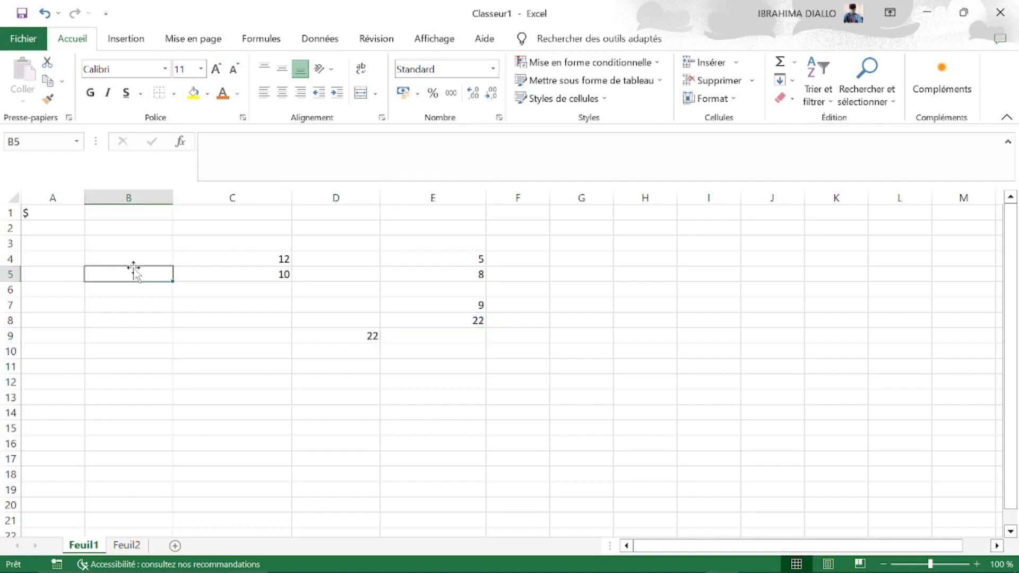
click(363, 338)
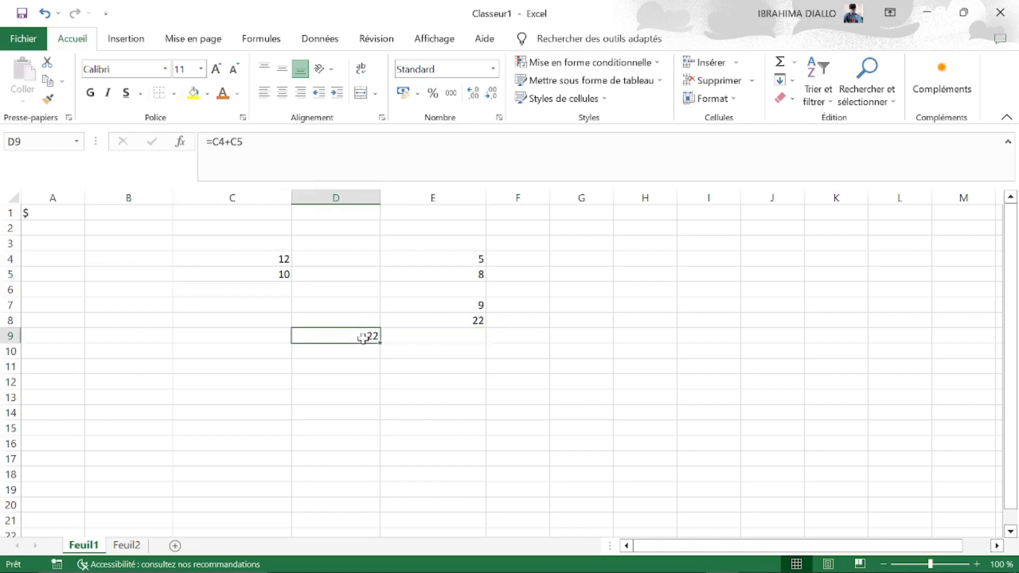
double_click(363, 338)
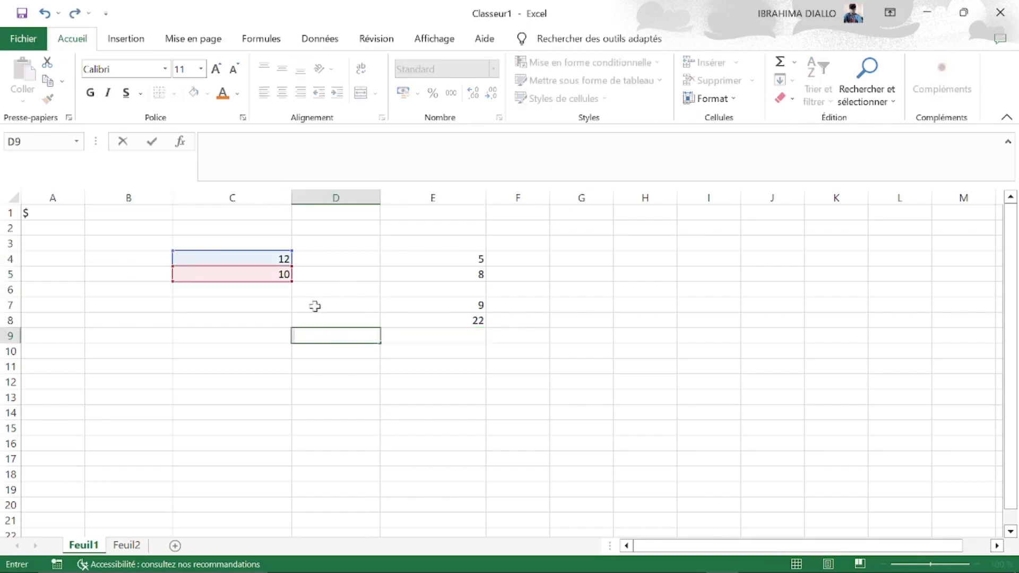
click(310, 258)
Step: Change the number in cell C4 to 22 and the one in cell C5 to 2
click(278, 260)
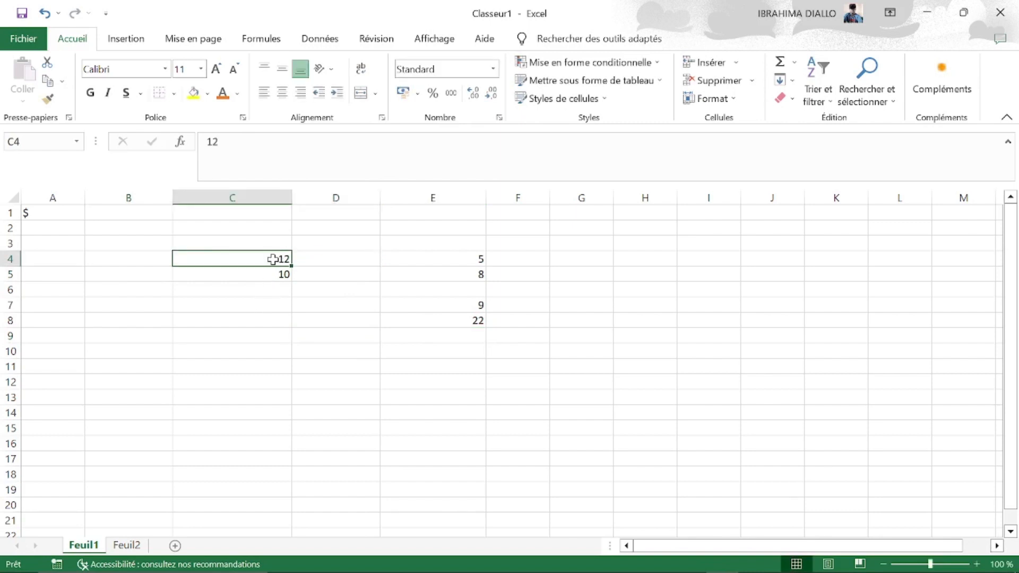
key(F2)
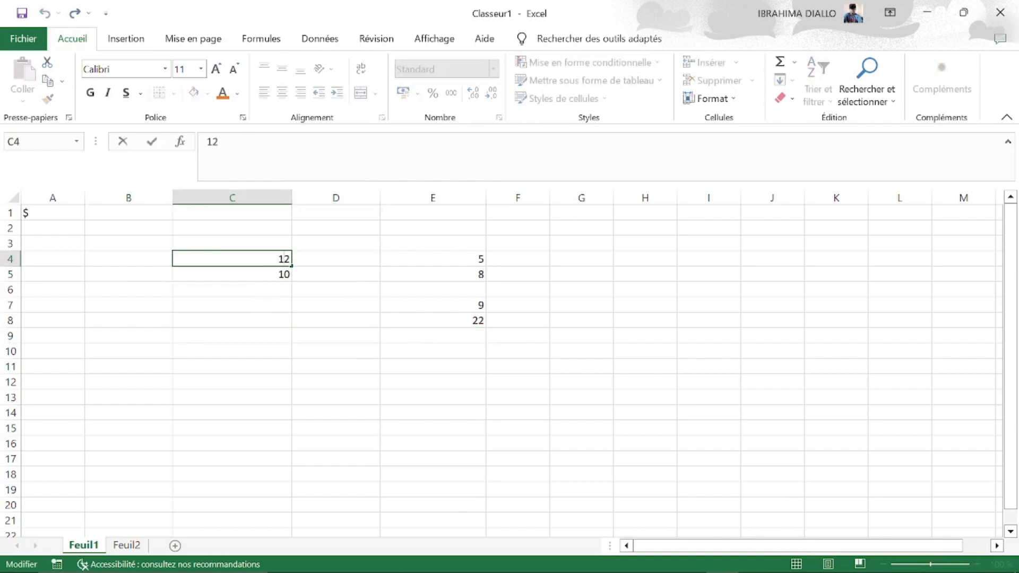
key(BackSpace)
text(2)
click(287, 275)
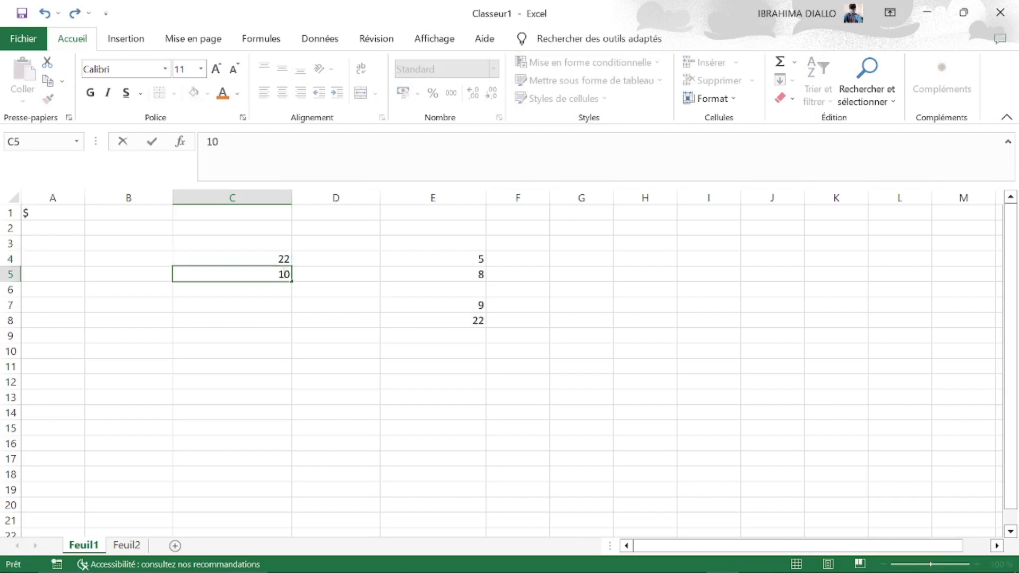
double_click(286, 275)
key(BackSpace)
key(BackSpace)
text(2)
Step: Divide cell C4 by cell C5 with the formula =C4/C5 in cell C6
click(244, 293)
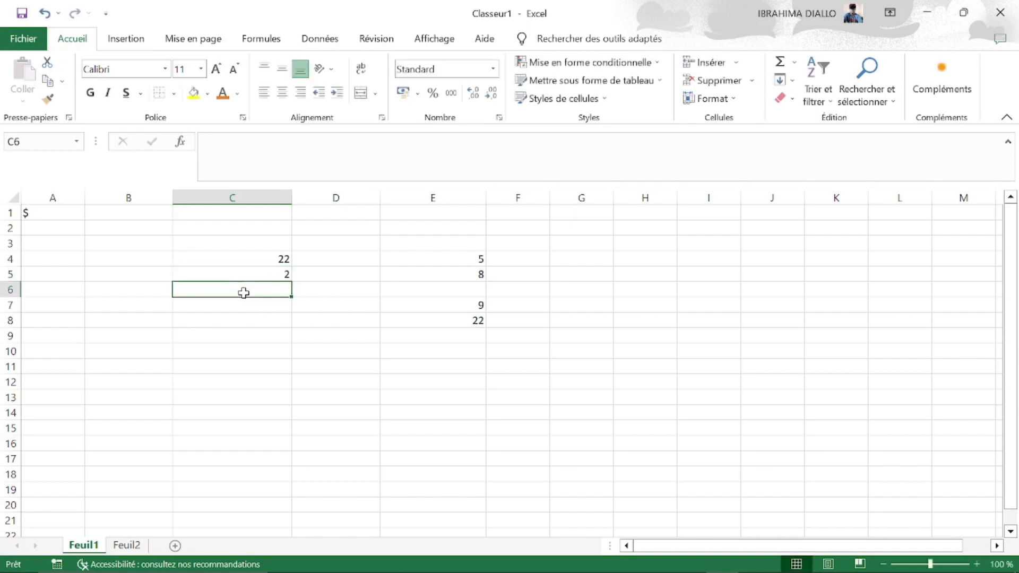
text(=)
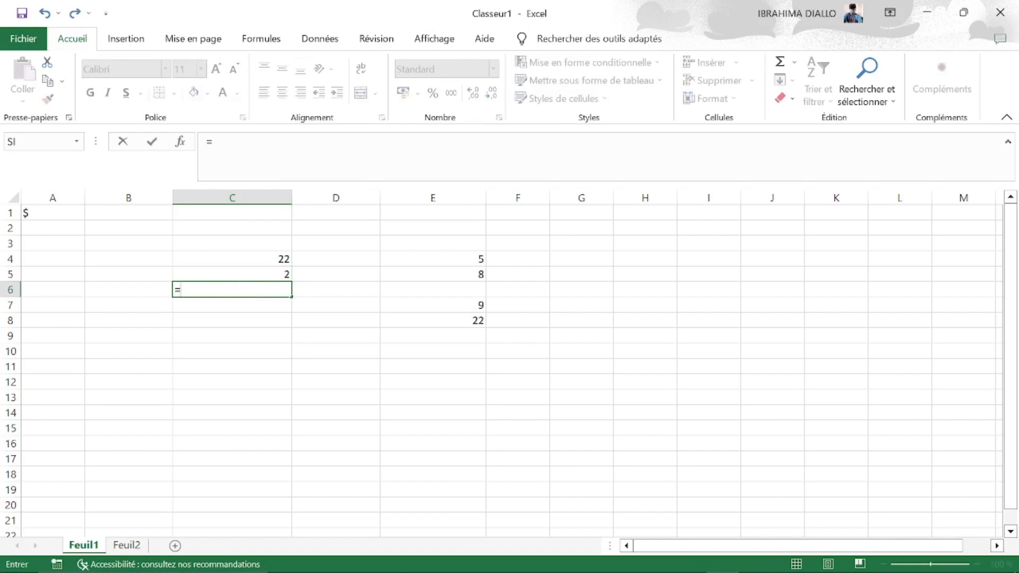
click(275, 258)
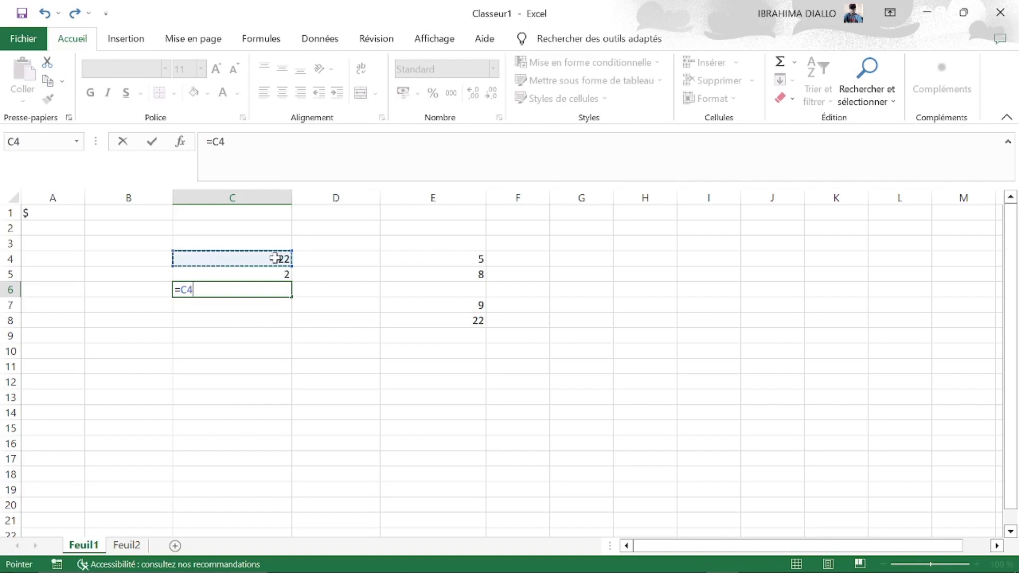
text(/)
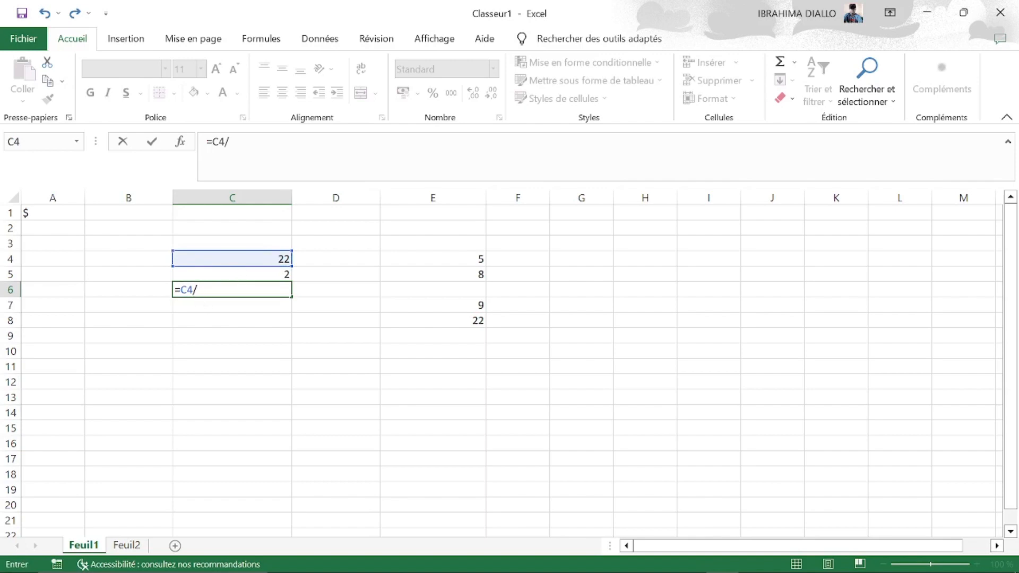
click(273, 272)
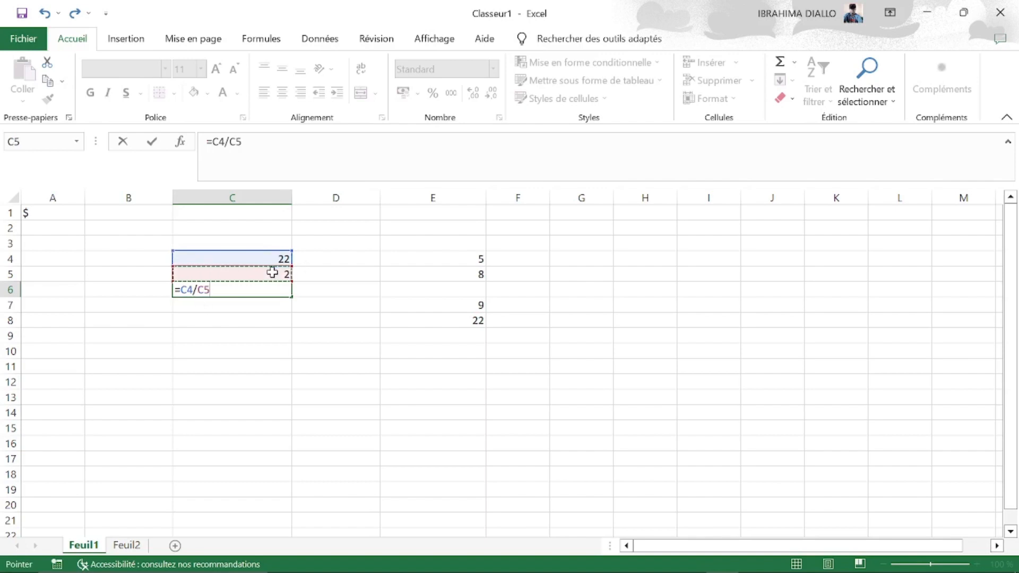
key(Return)
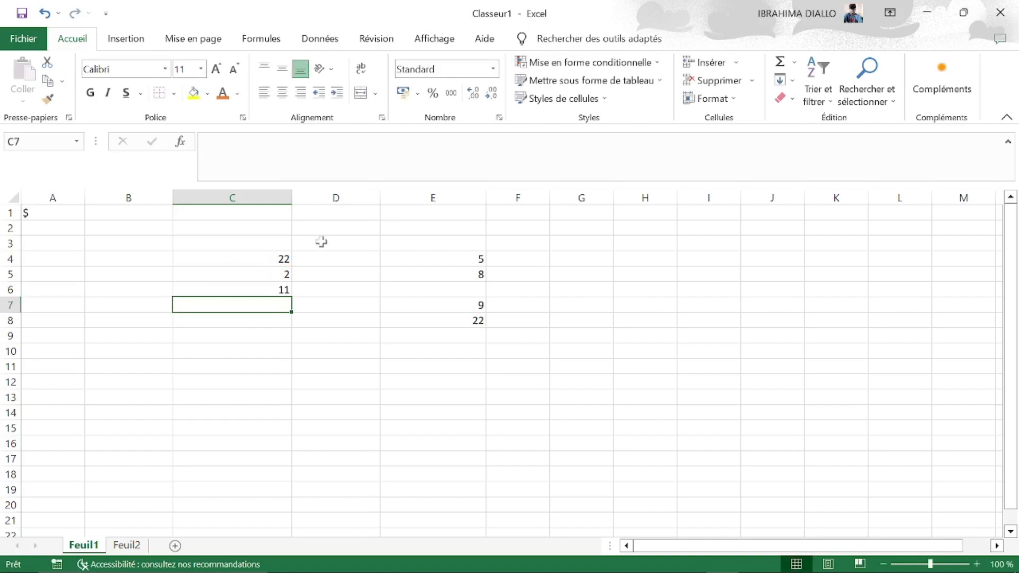
Step: Enter 50 in cell D4 and 2 in cell D5, and start a formula with an equals sign in cell D6
click(343, 260)
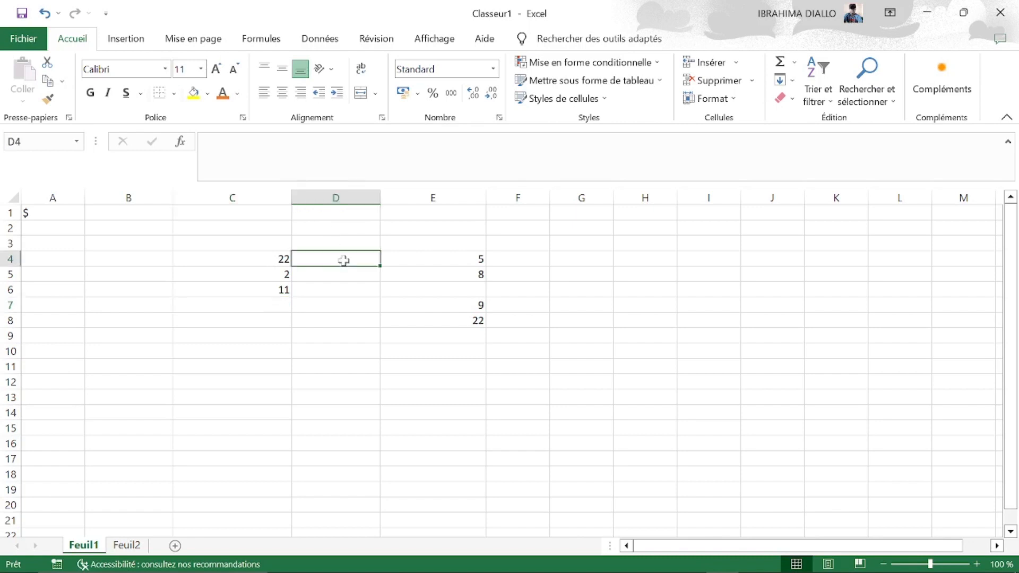
text(50)
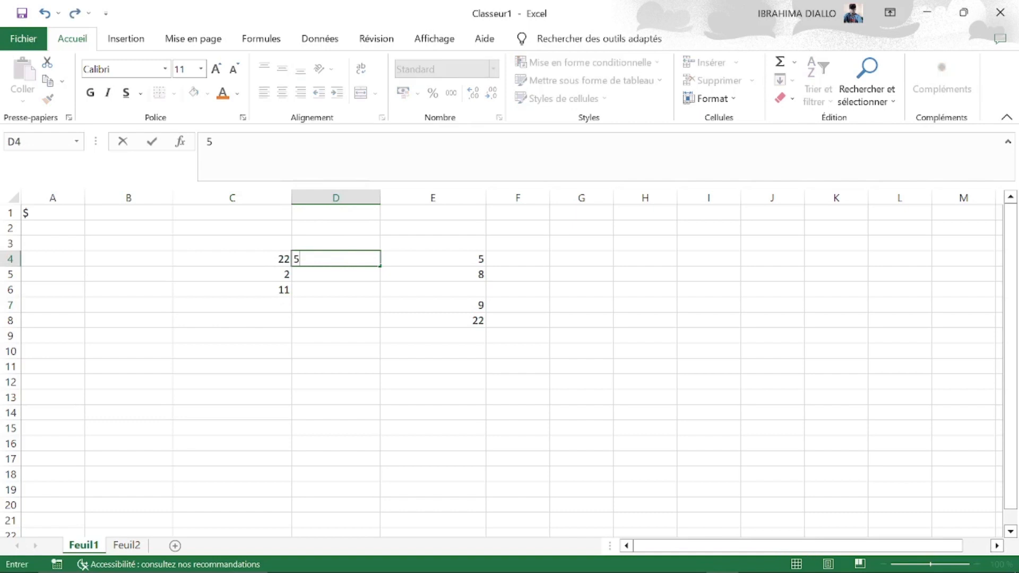
click(352, 289)
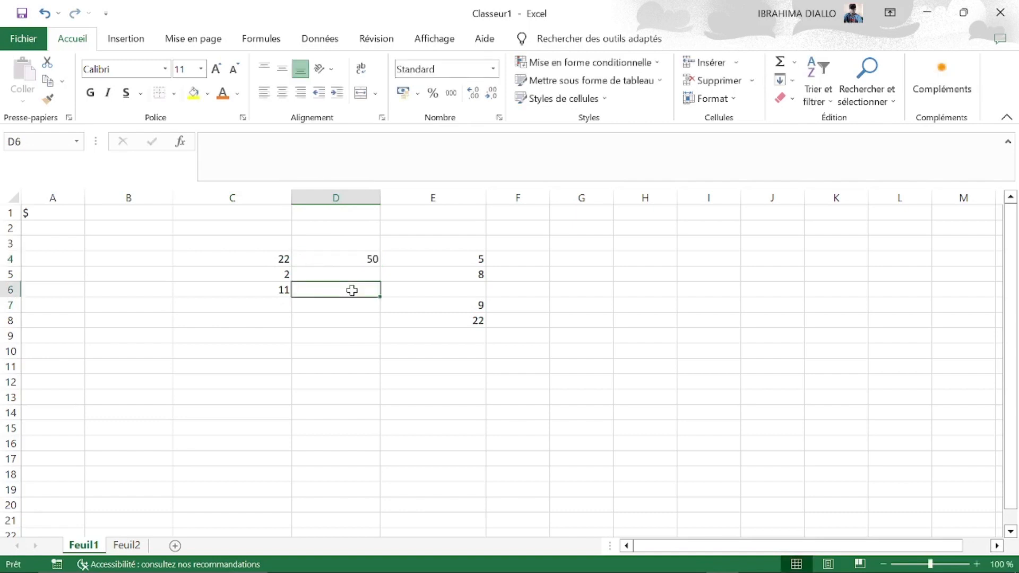
click(361, 270)
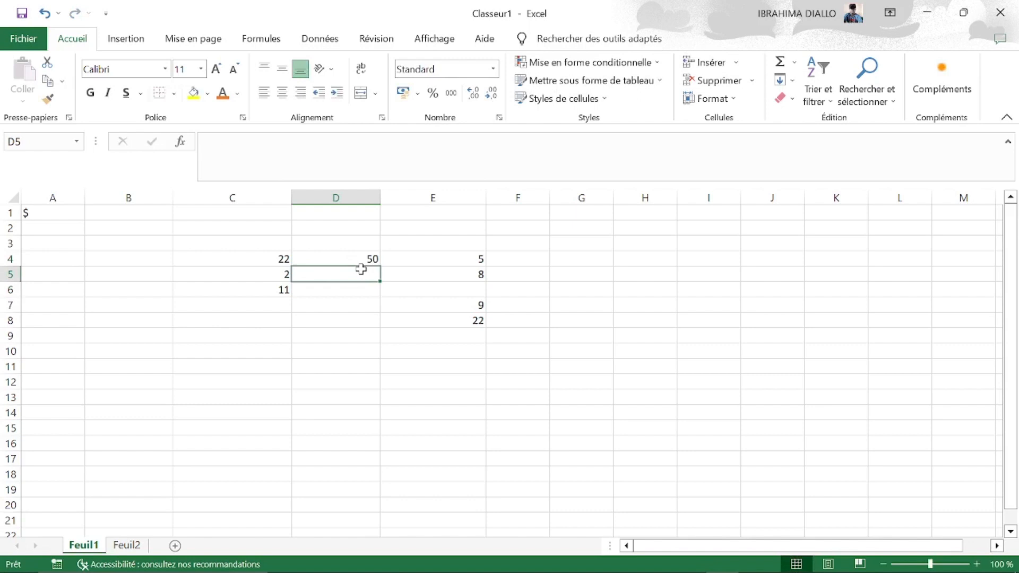
text(2)
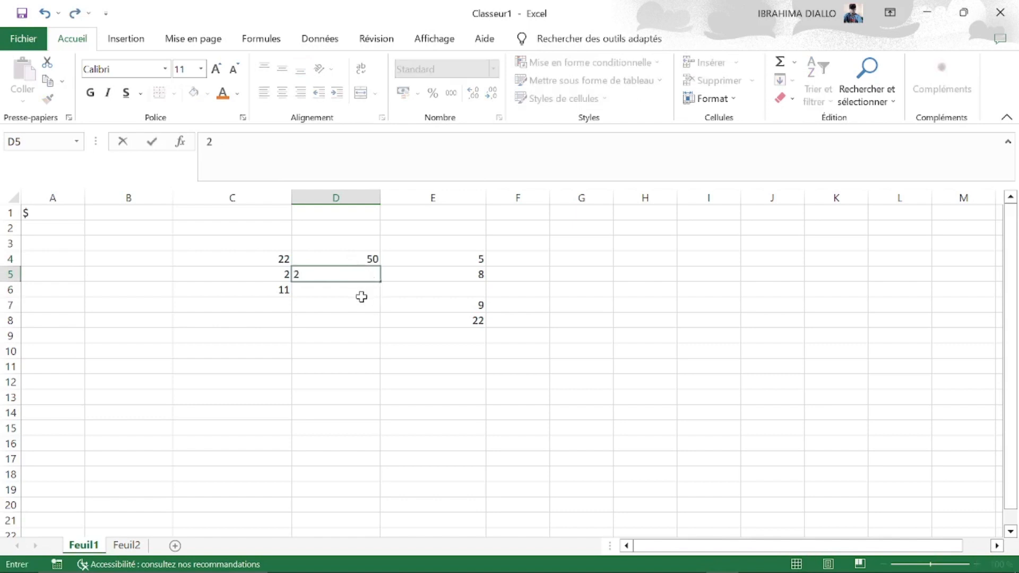
click(362, 297)
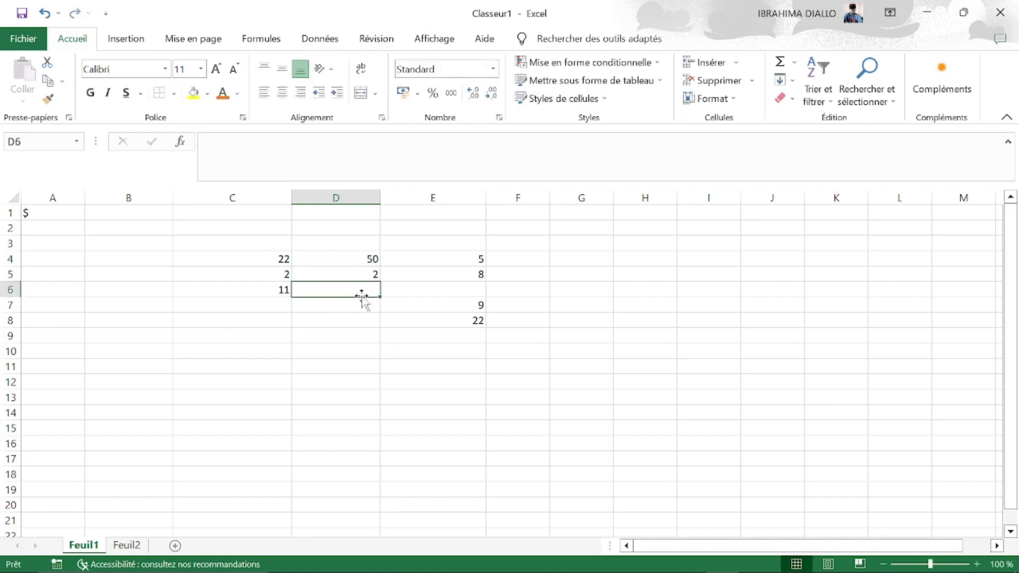
text(=)
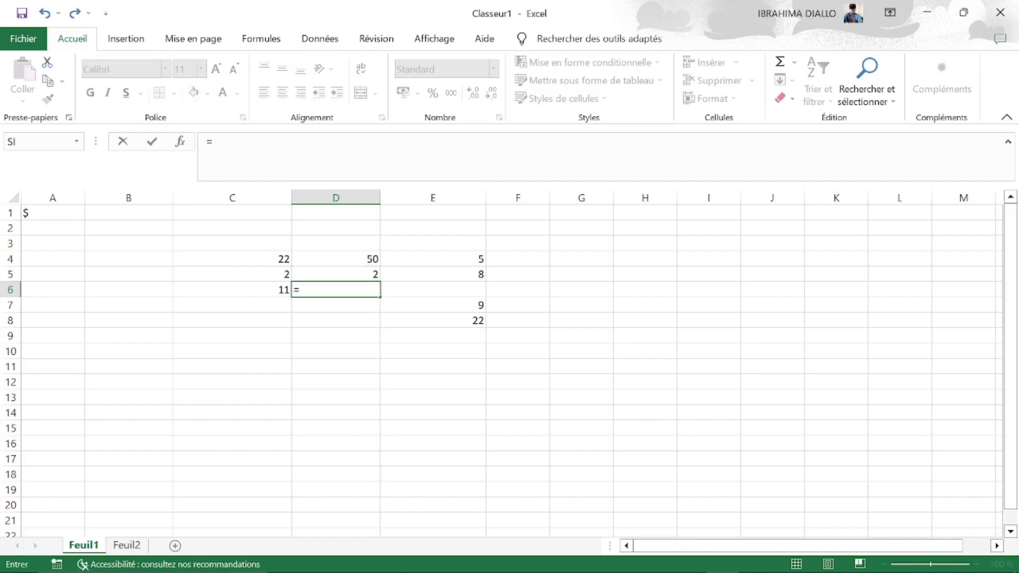
click(371, 259)
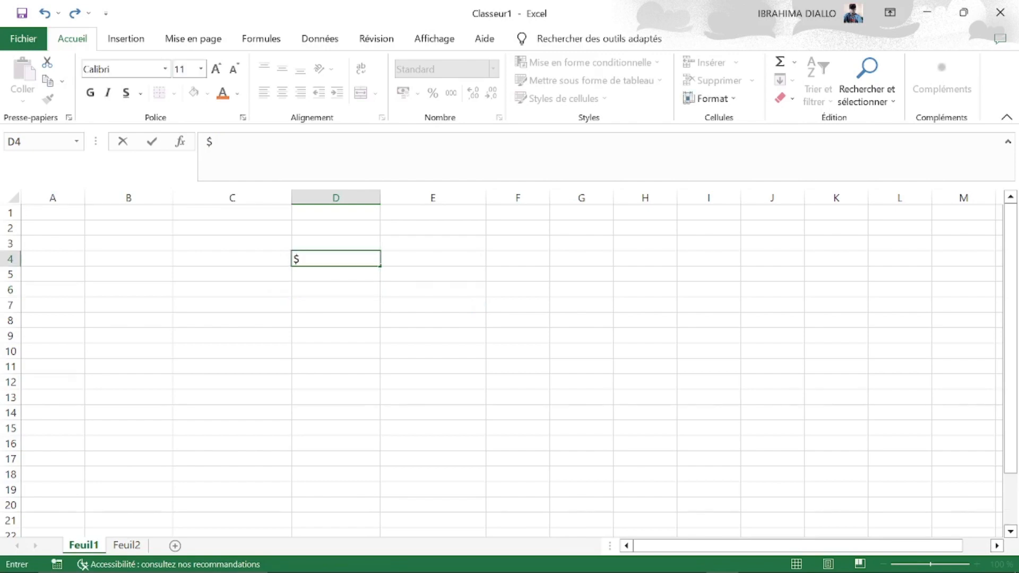
Step: Remove the $ sign from cell D4, and enter 100 in cell C4 and 50 in cell C5
key(BackSpace)
click(242, 263)
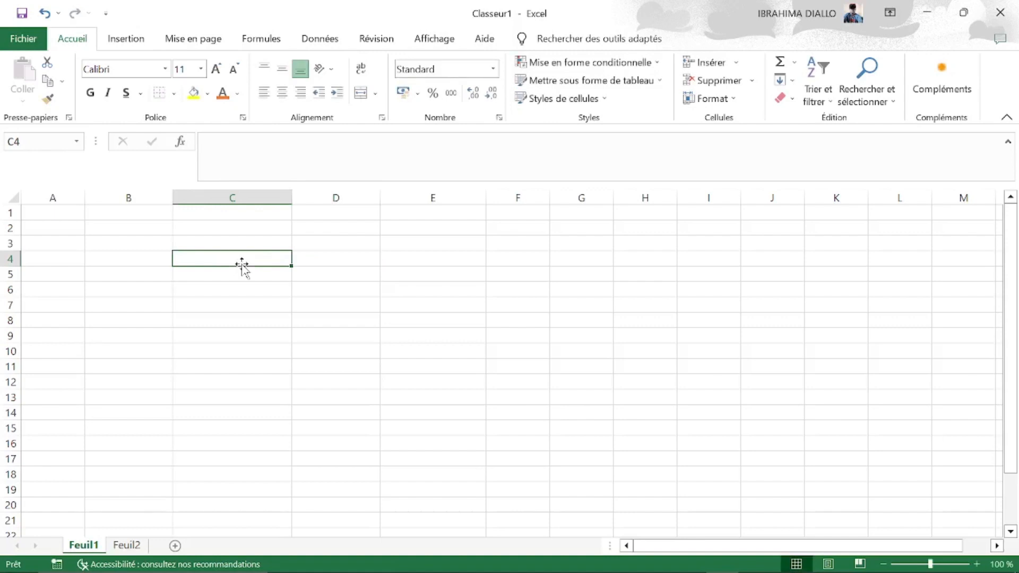
text(100)
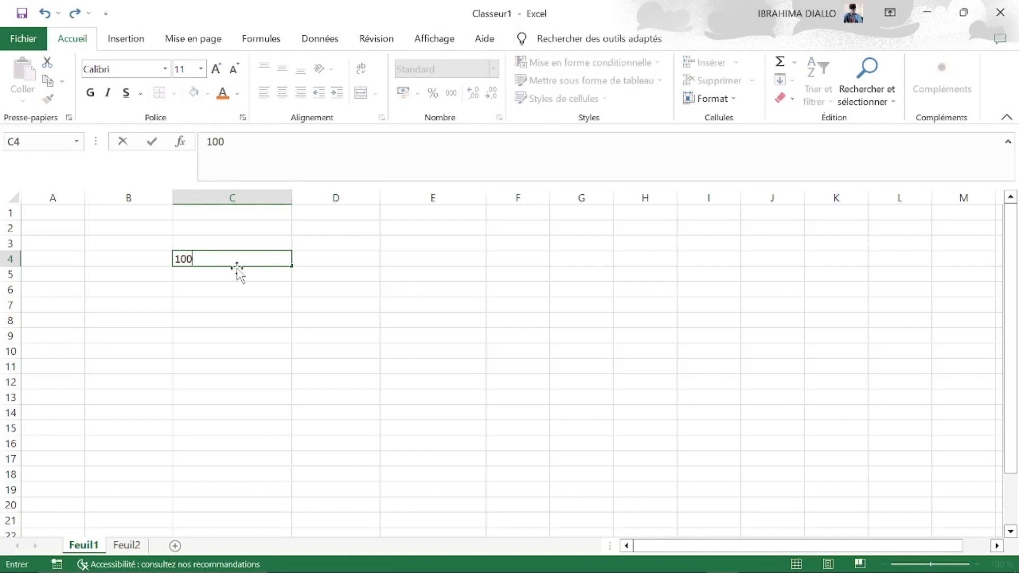
click(218, 275)
text(5)
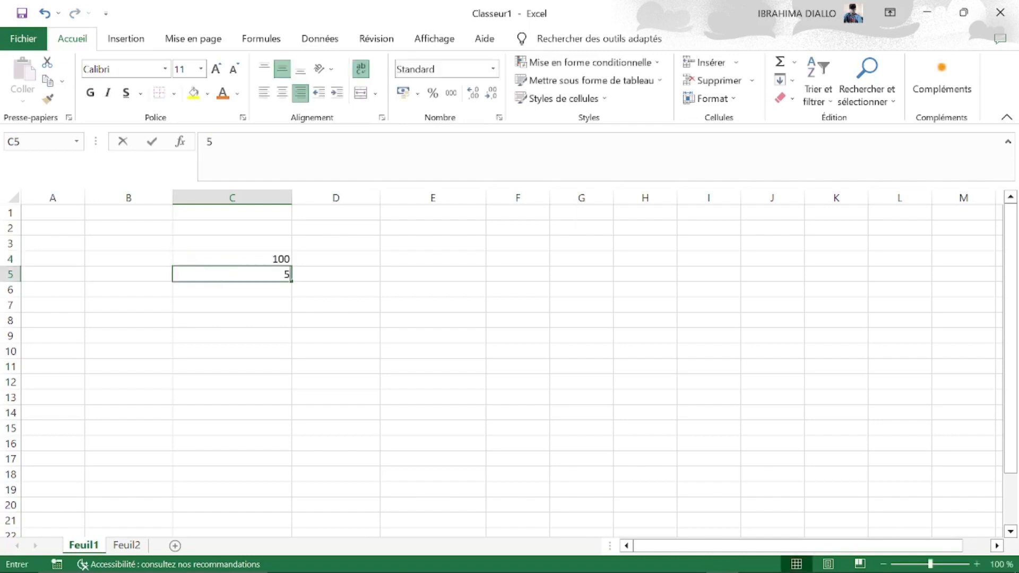
text(0)
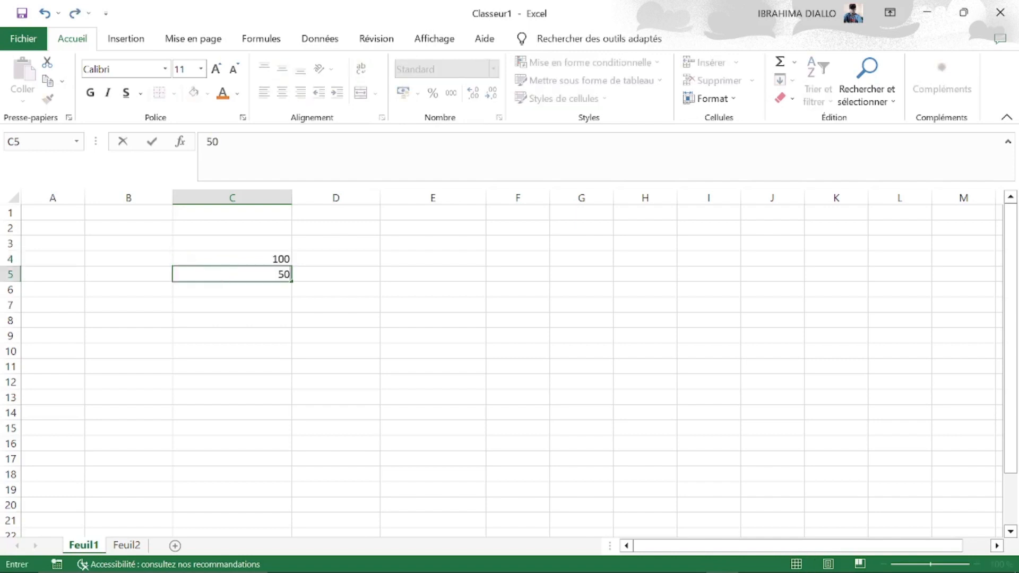
click(366, 257)
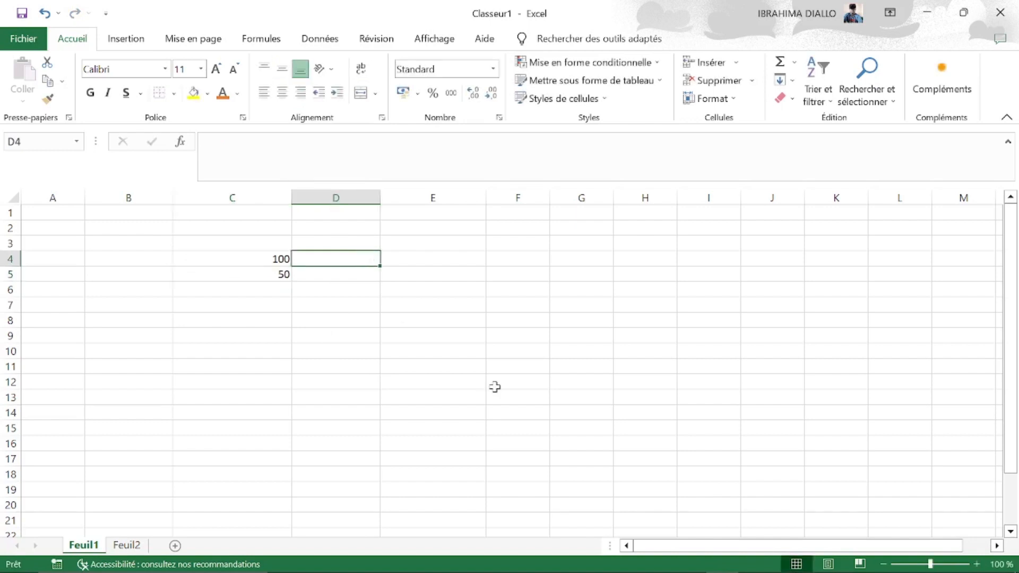
Step: Fill cell G9 with the green theme colour
click(552, 338)
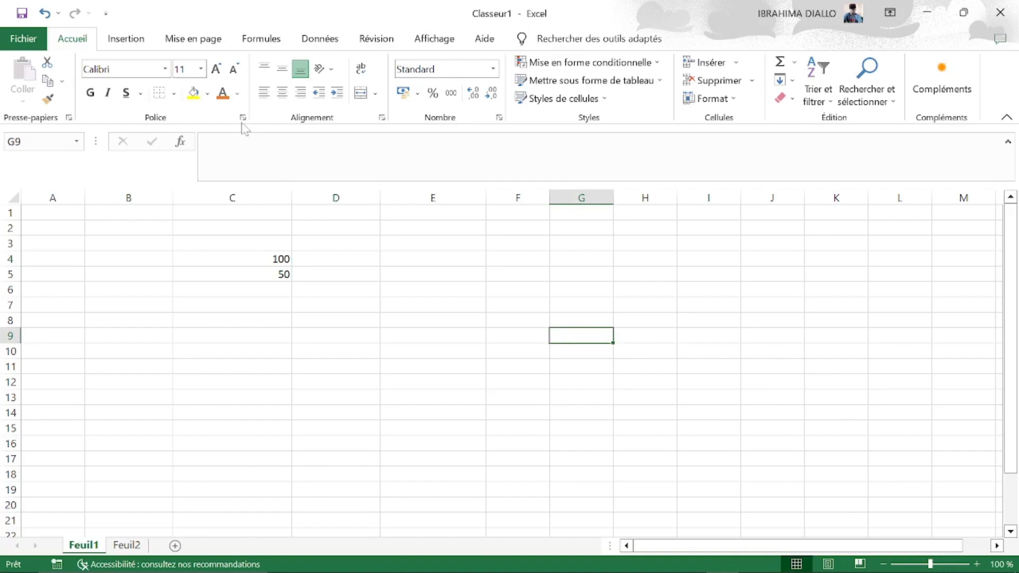
click(238, 94)
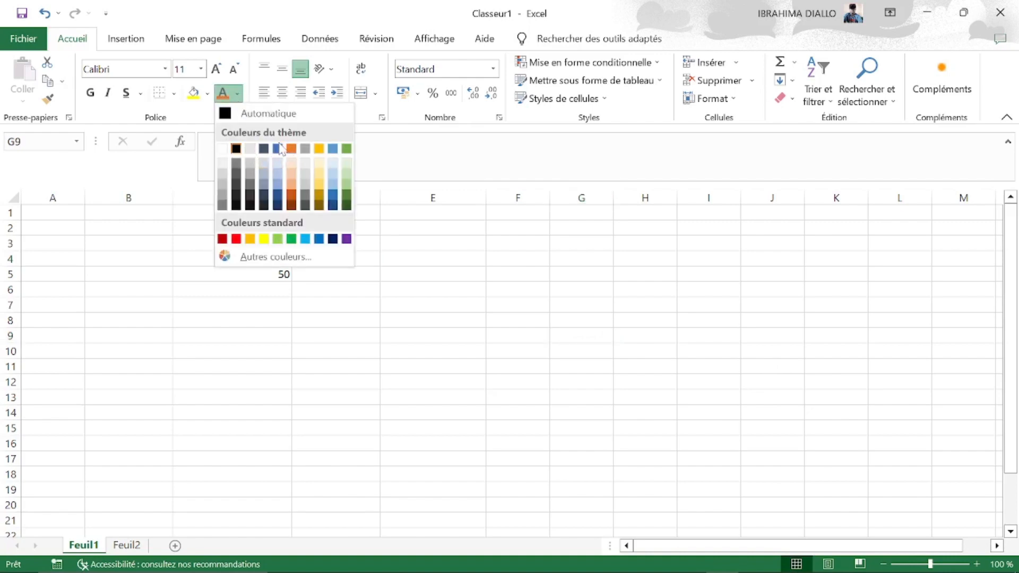
click(207, 94)
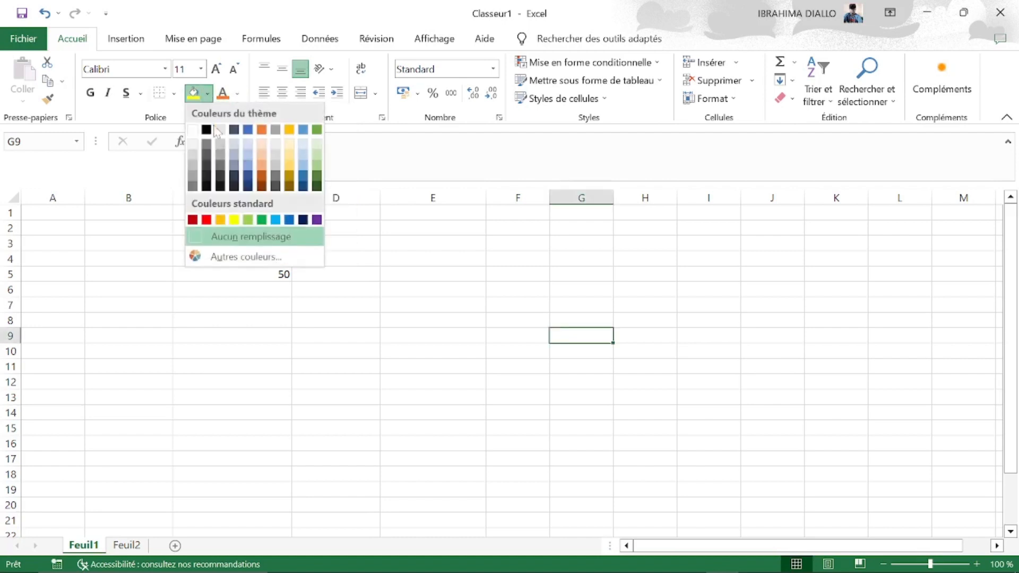
click(314, 131)
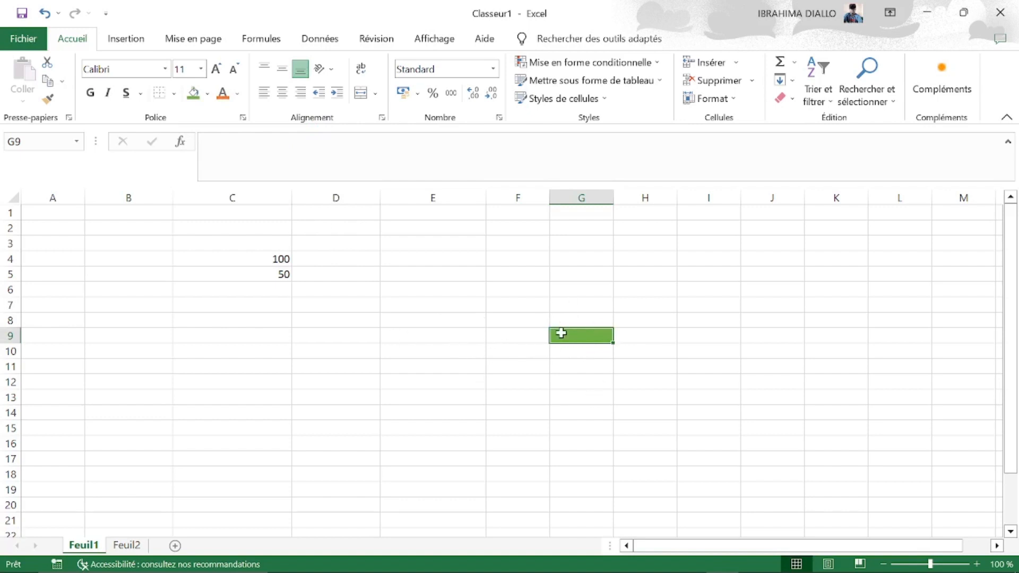
Step: Subtract cell C5 from cell C4 with the formula =C4-C5 in the green cell G9
text(=)
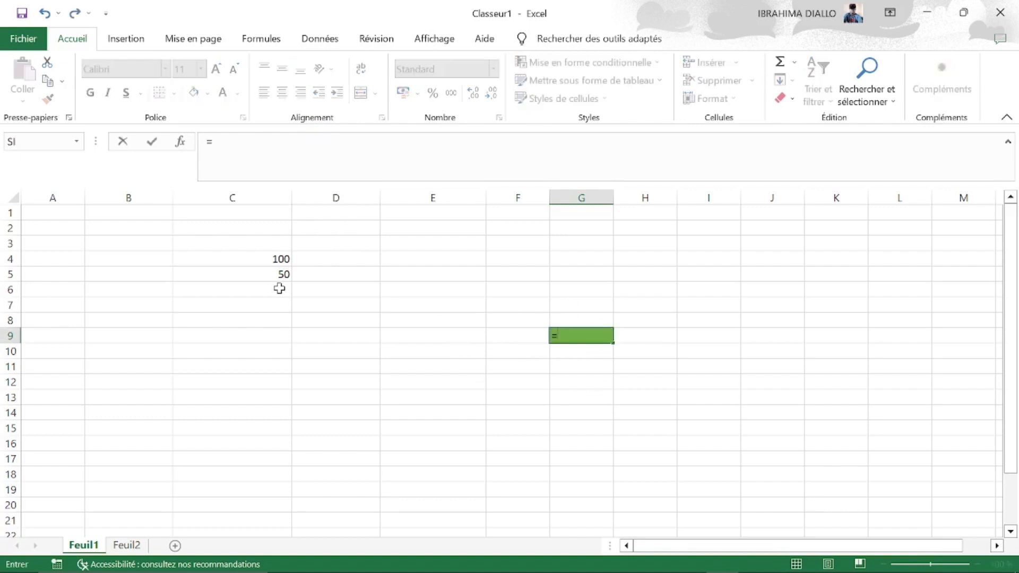
click(262, 258)
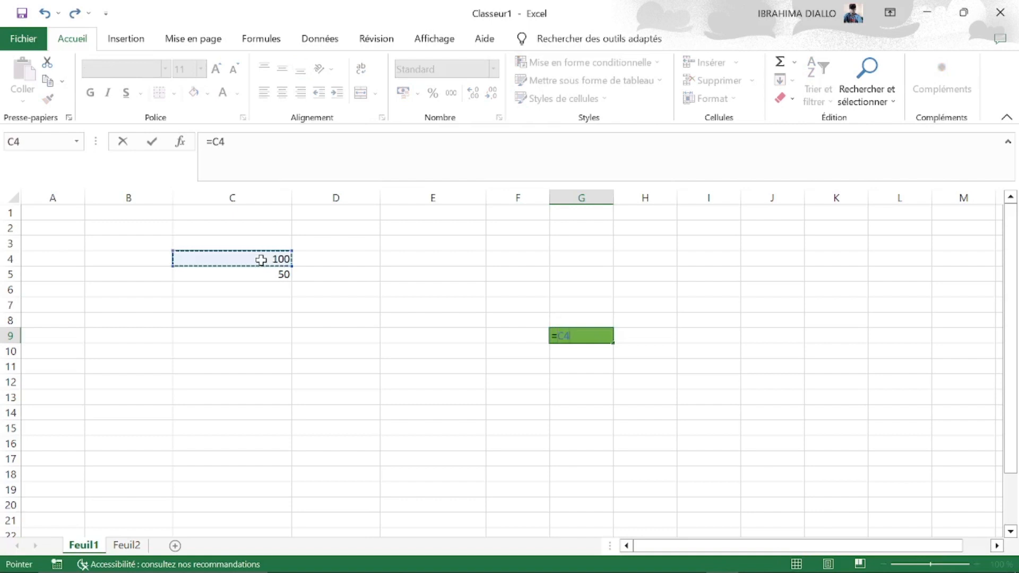
text(-)
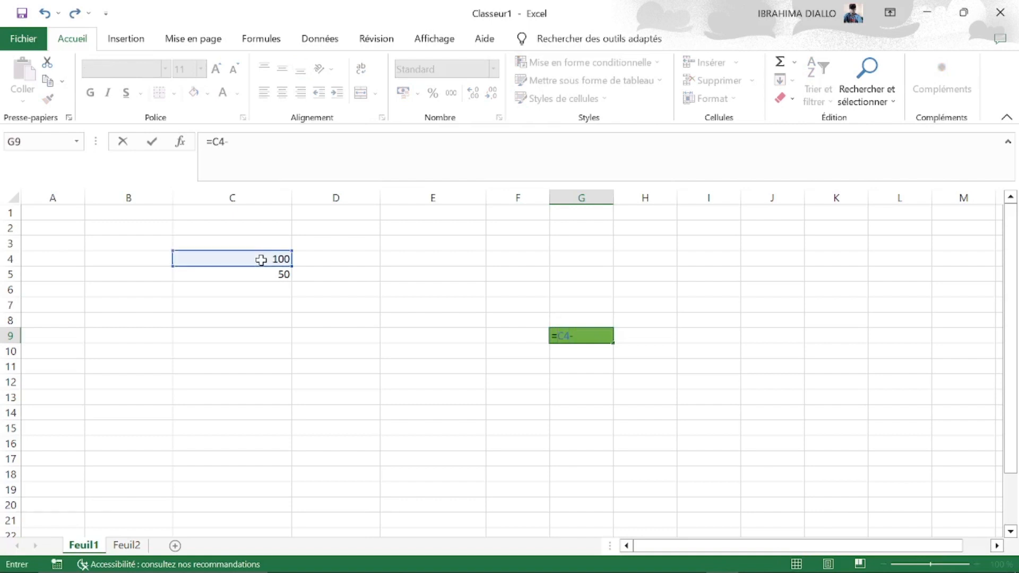
click(266, 288)
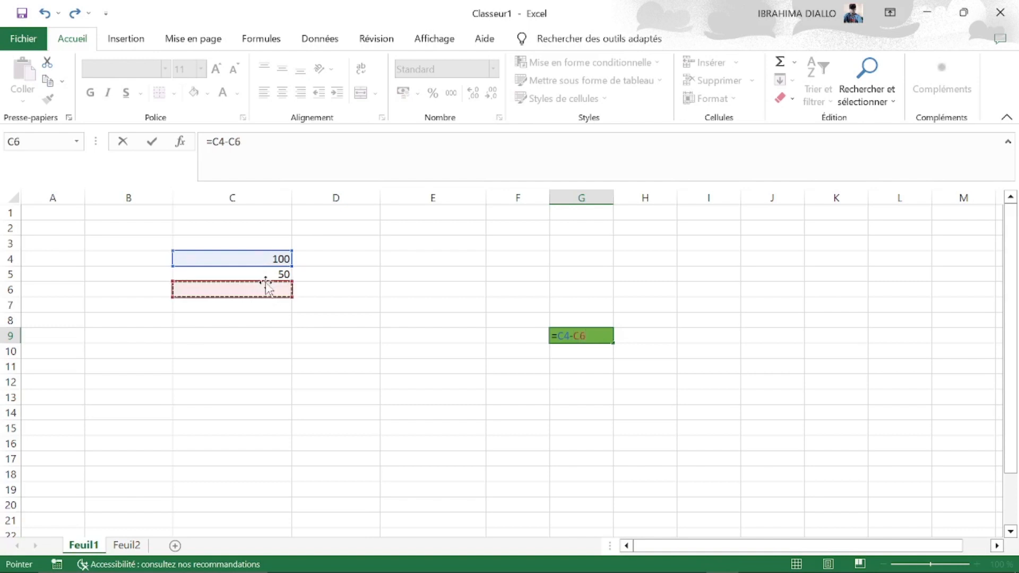
click(283, 273)
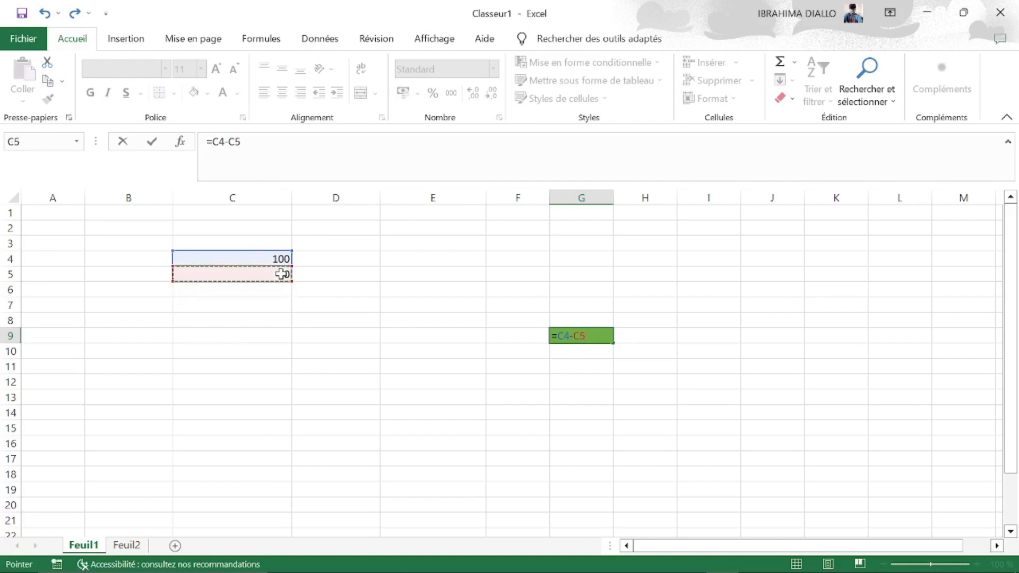
key(Return)
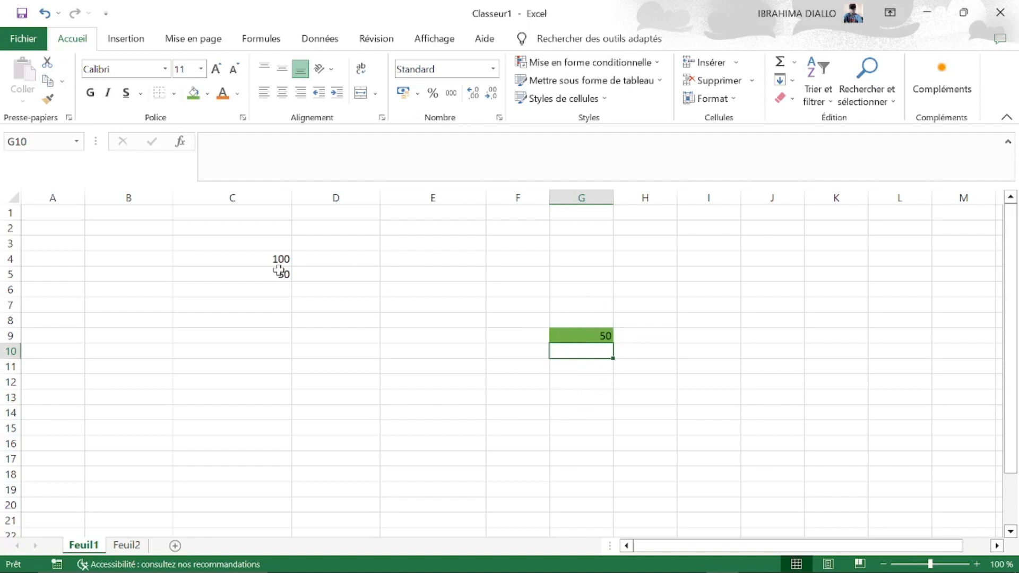
Step: Enter 1.8, written with a point as decimal separator, in cell E4 and 7 in cell E5
click(256, 290)
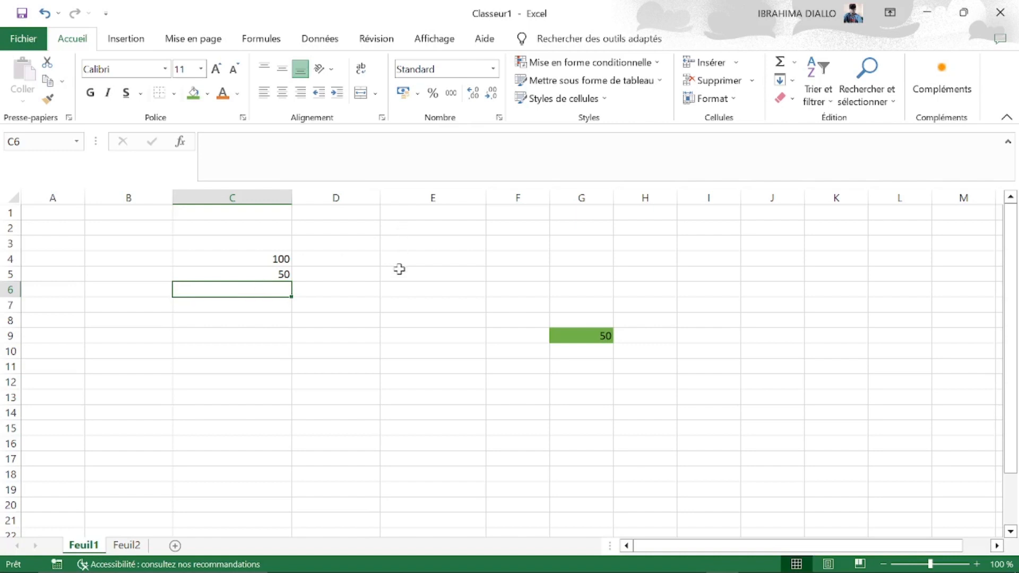
click(415, 258)
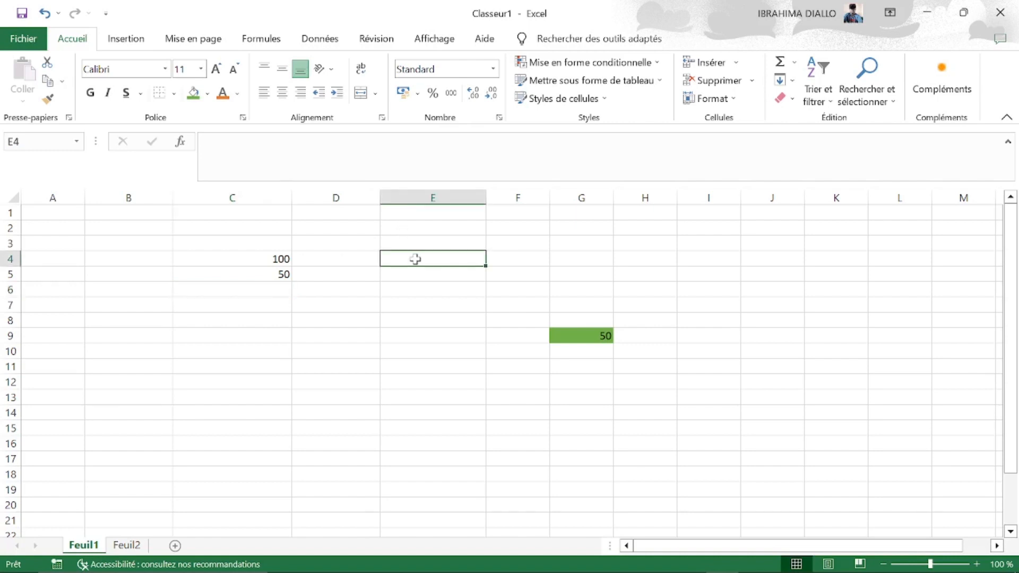
text(1.8)
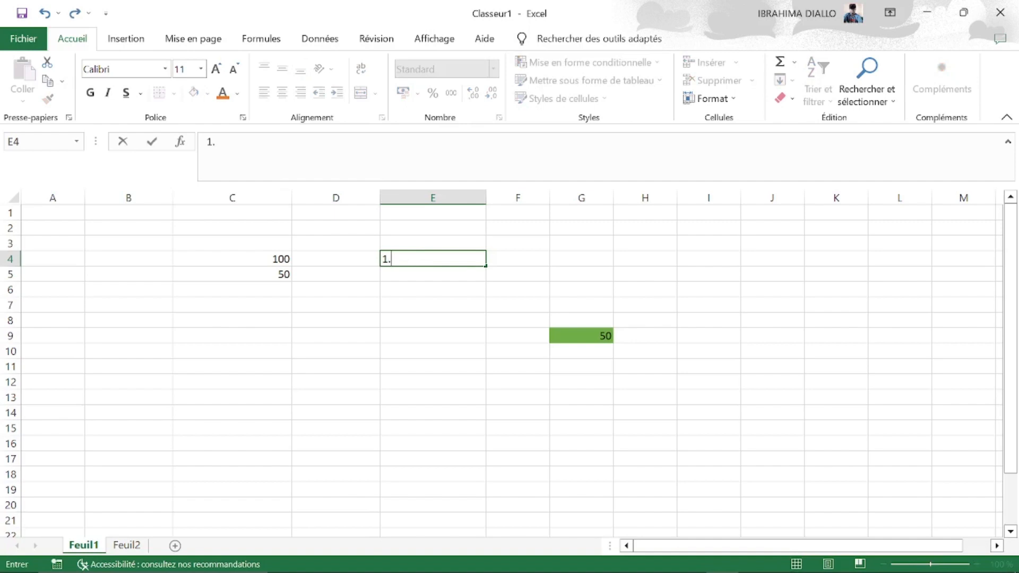
click(403, 276)
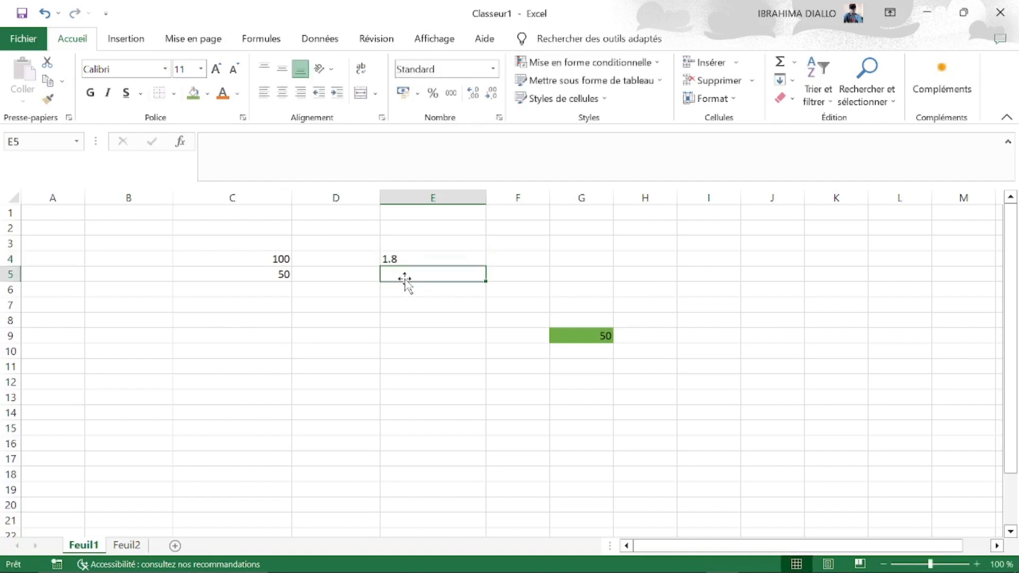
text(7)
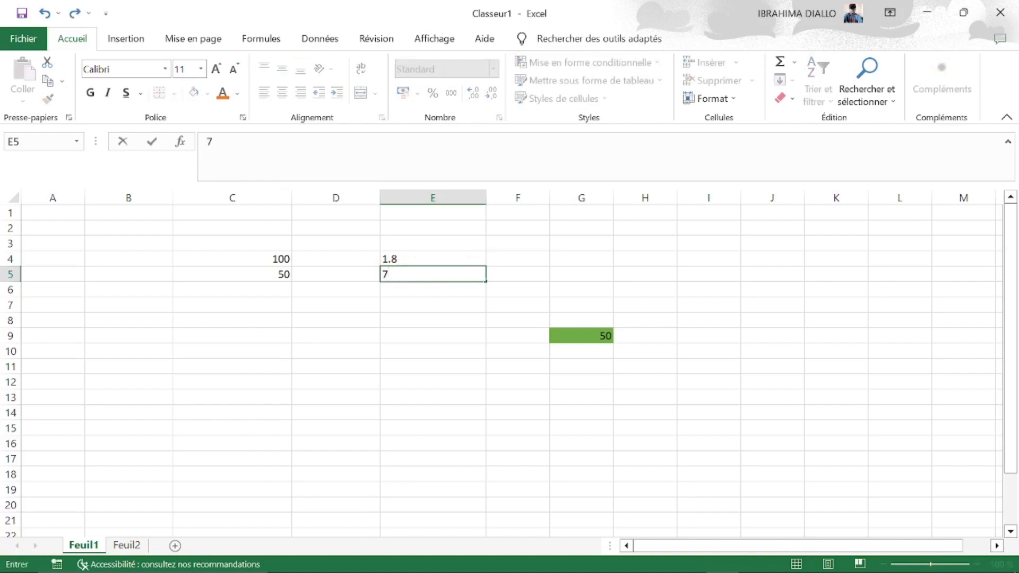
Step: Add cells E4 and E5 in cell E6 with the formula +E4+E5
click(384, 289)
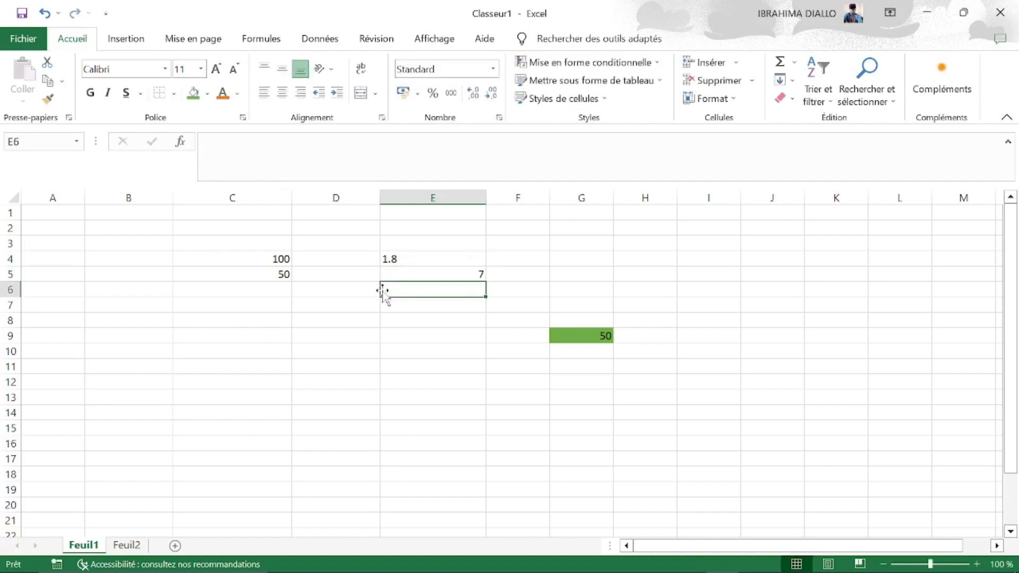
text(+)
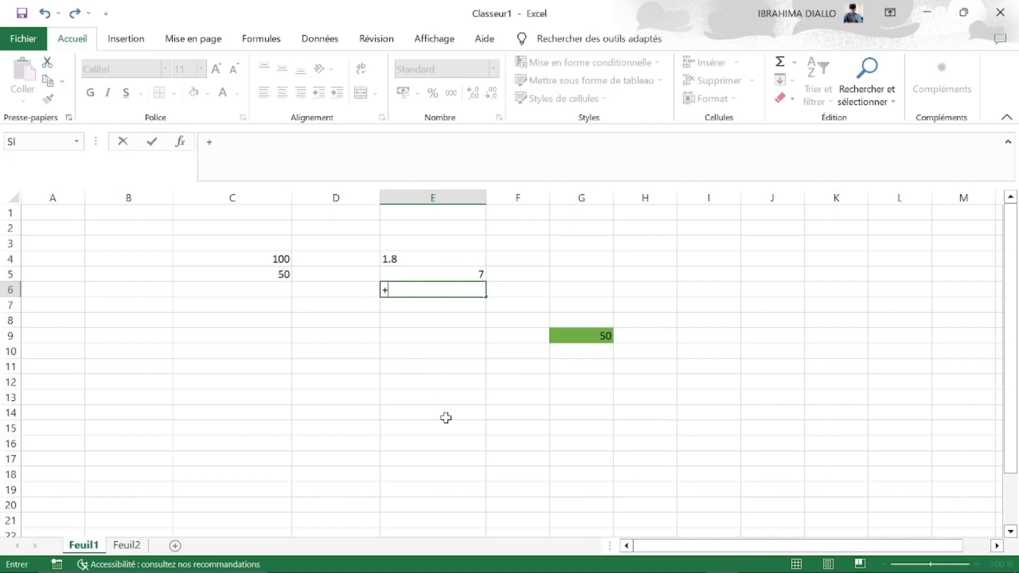
click(437, 260)
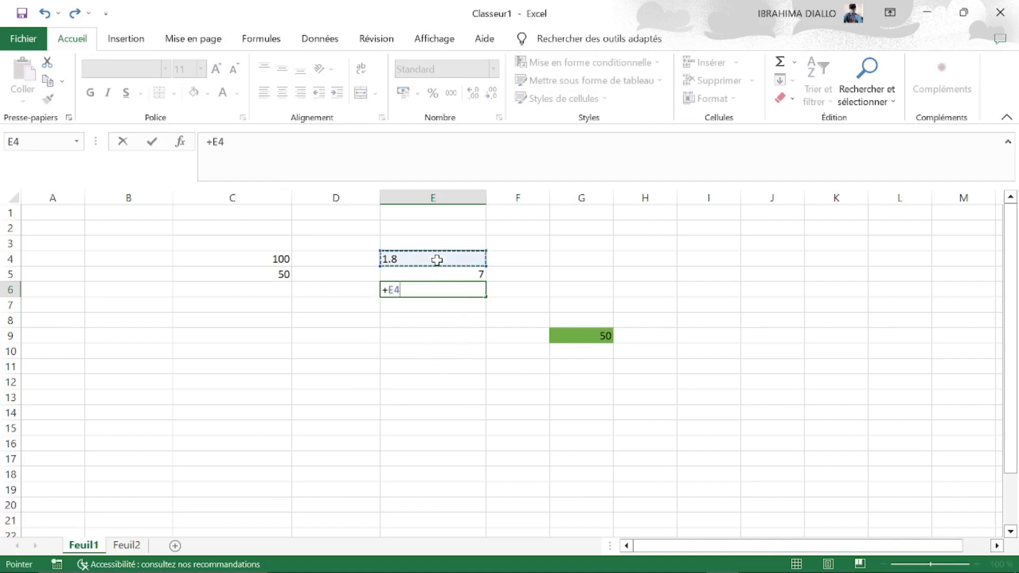
text(+)
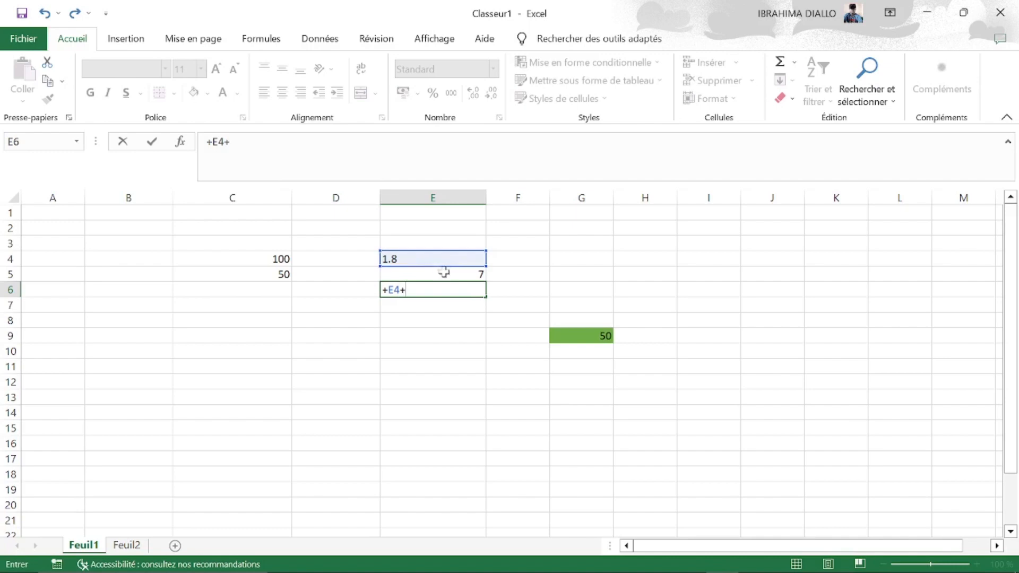
click(444, 273)
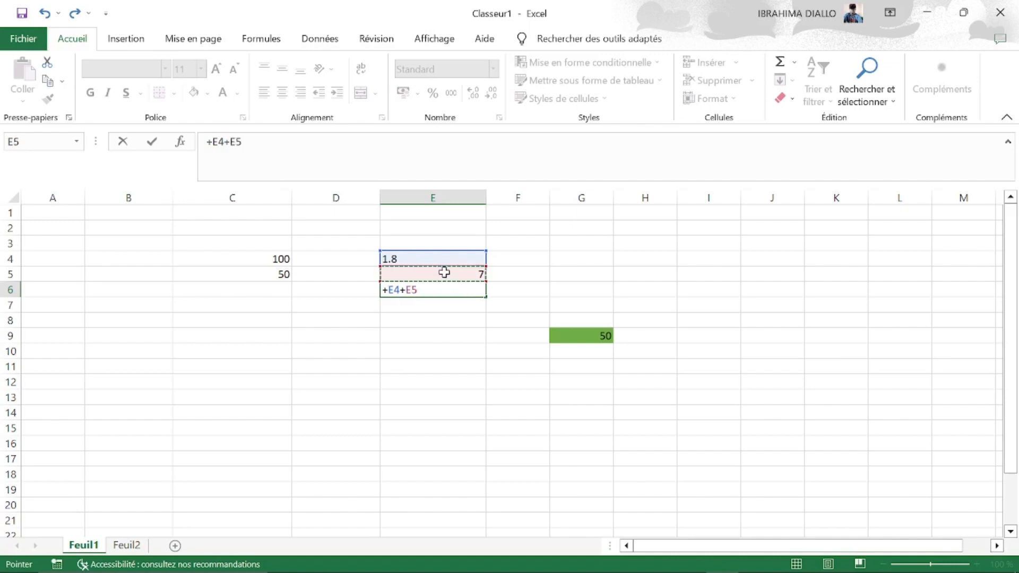
key(Return)
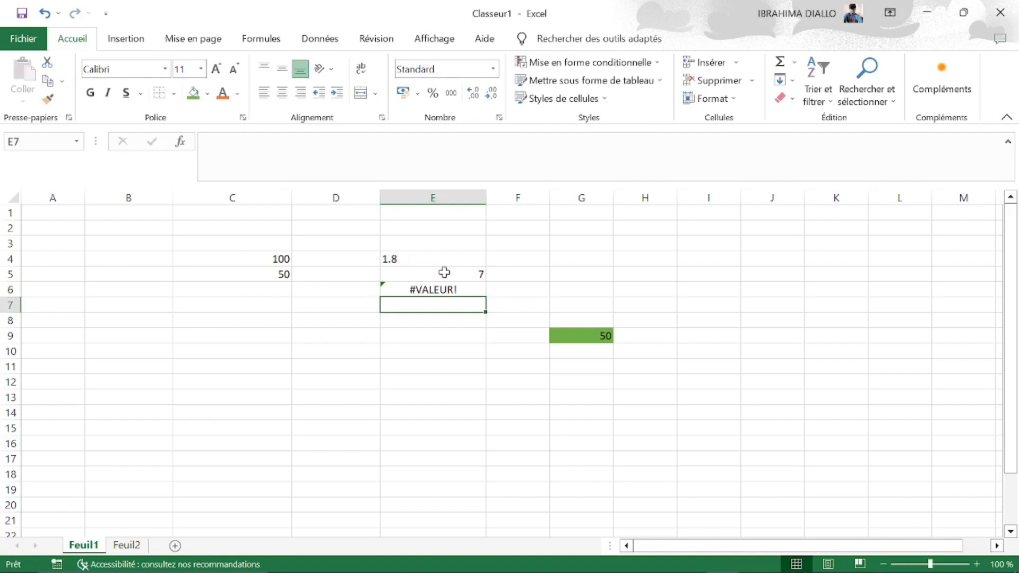
Step: Replace the decimal point in cell E4 with a comma so the value reads 1,8
click(392, 257)
double_click(416, 259)
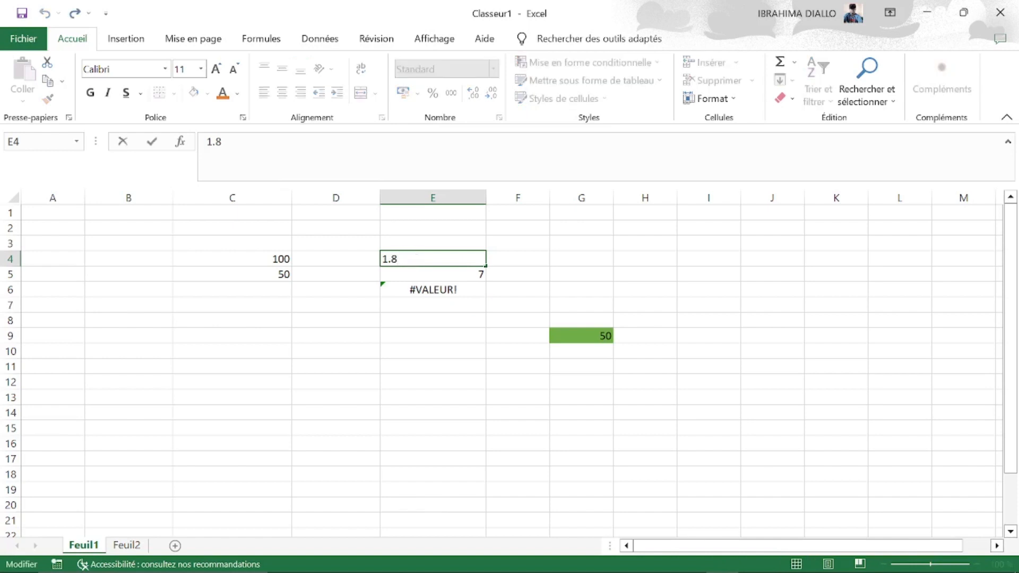
key(BackSpace)
text(,)
click(501, 258)
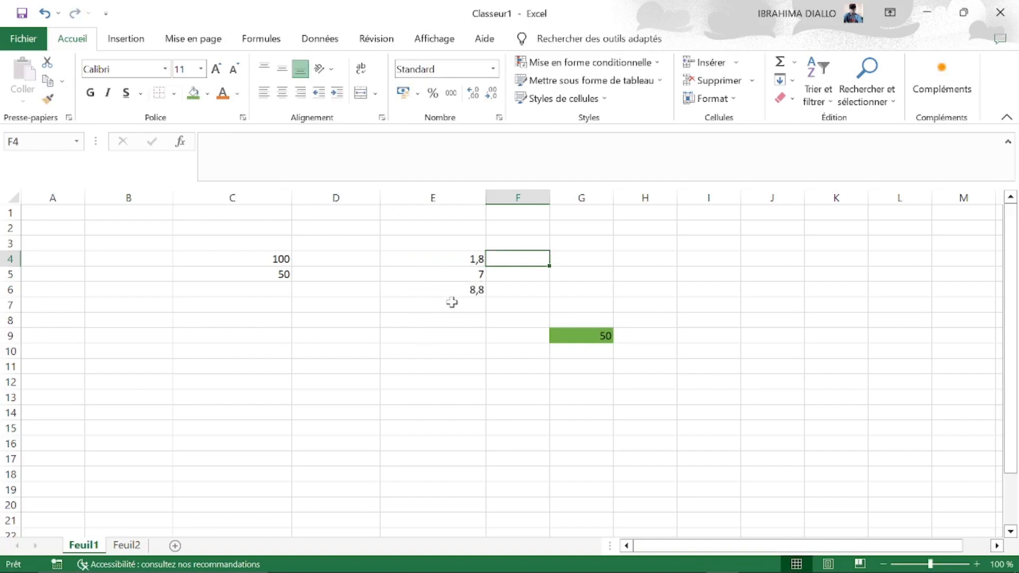
click(443, 260)
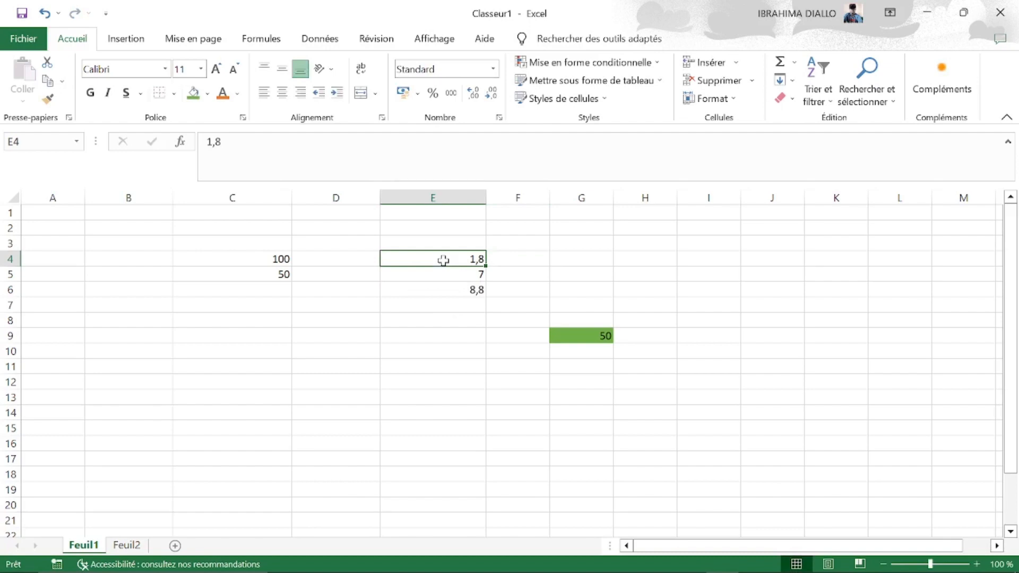
click(419, 275)
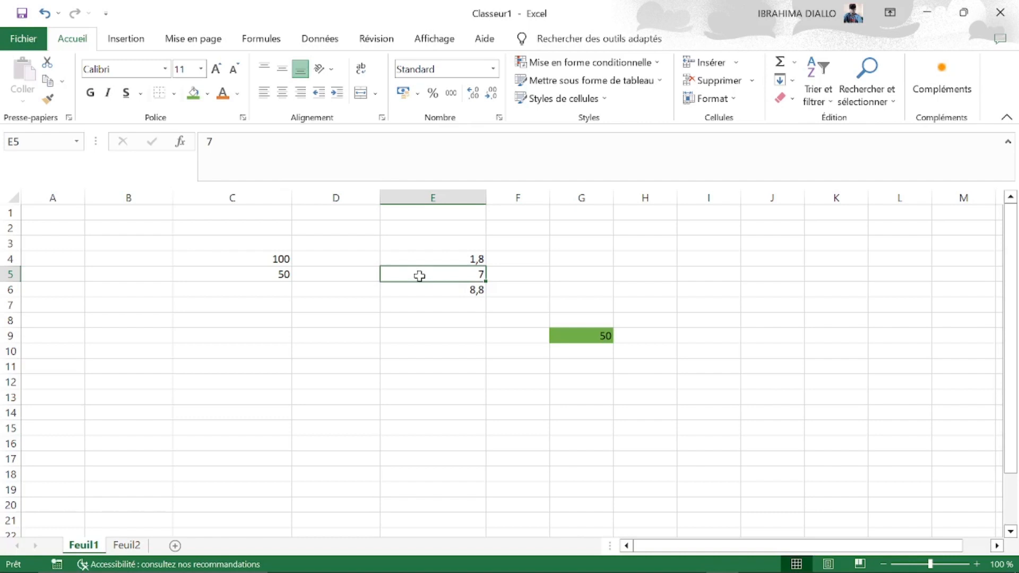
Step: Enter 1 in cell B4 and 2 in cell B5
click(153, 258)
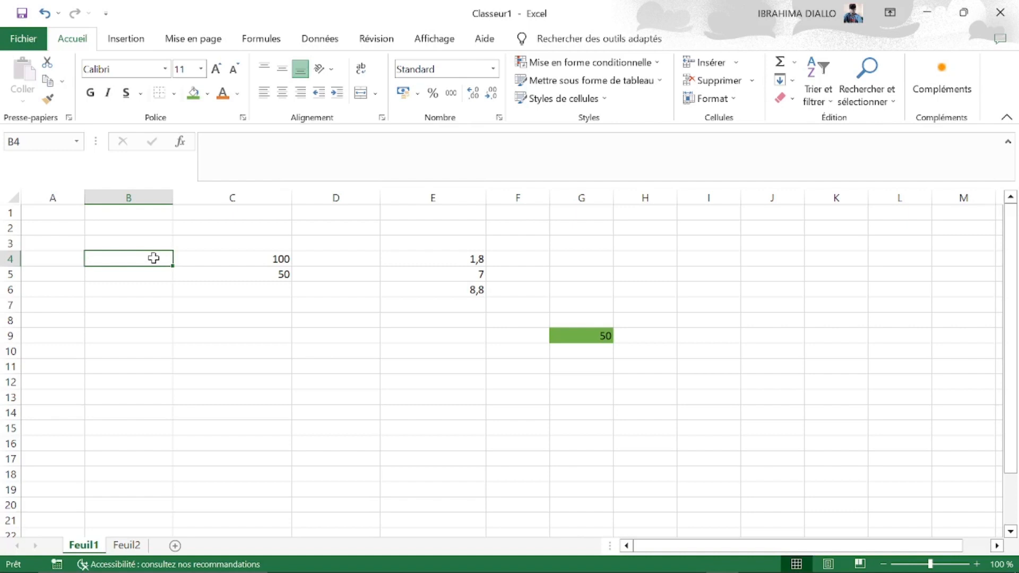
text(1)
key(Return)
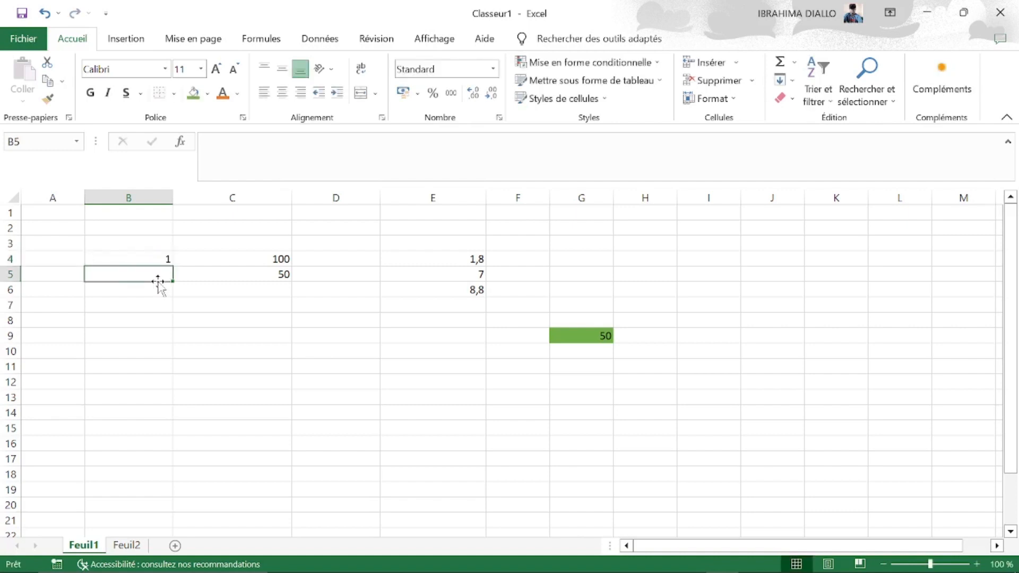
text(2)
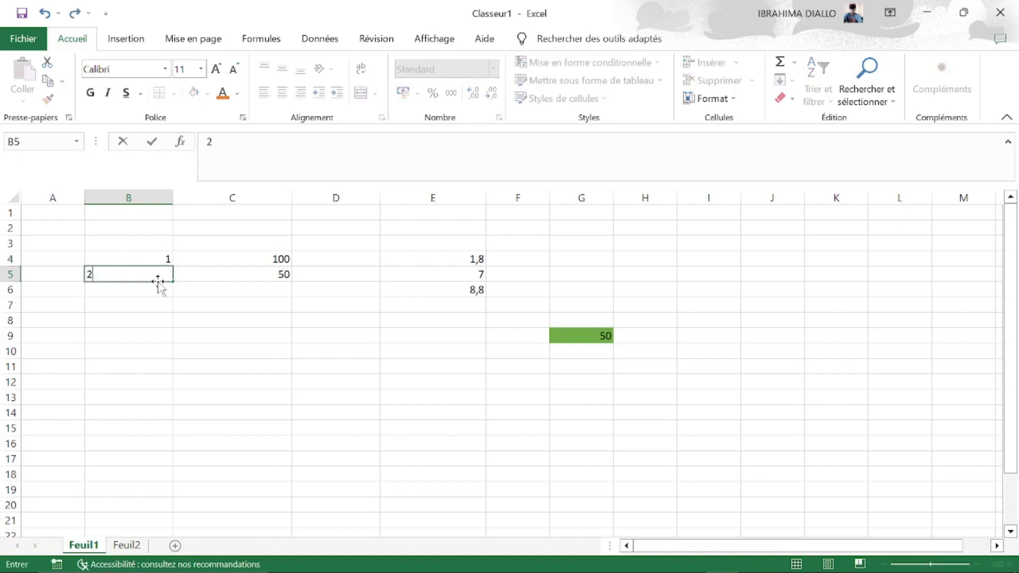
key(Return)
key(Up)
key(Up)
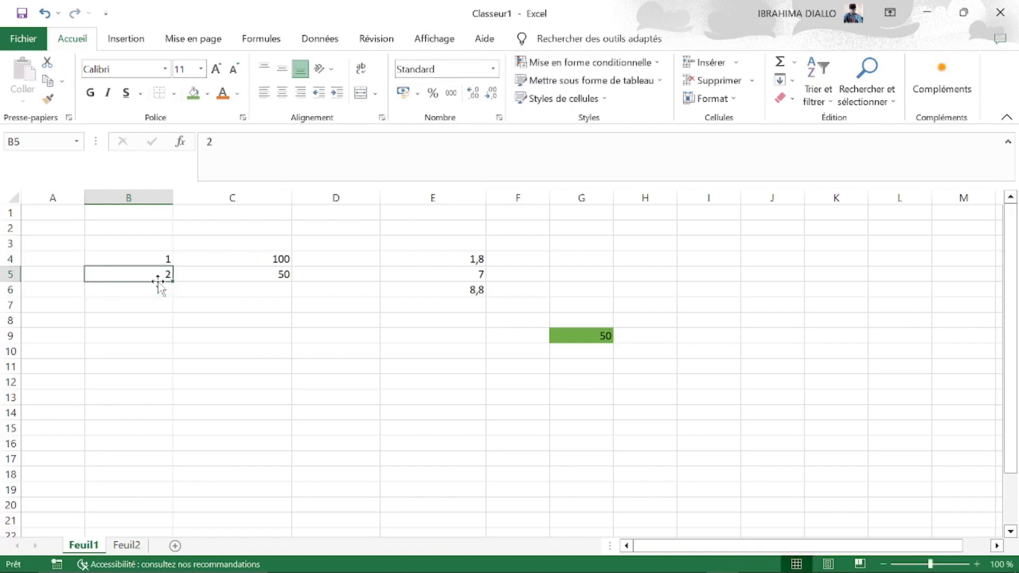
key(Right)
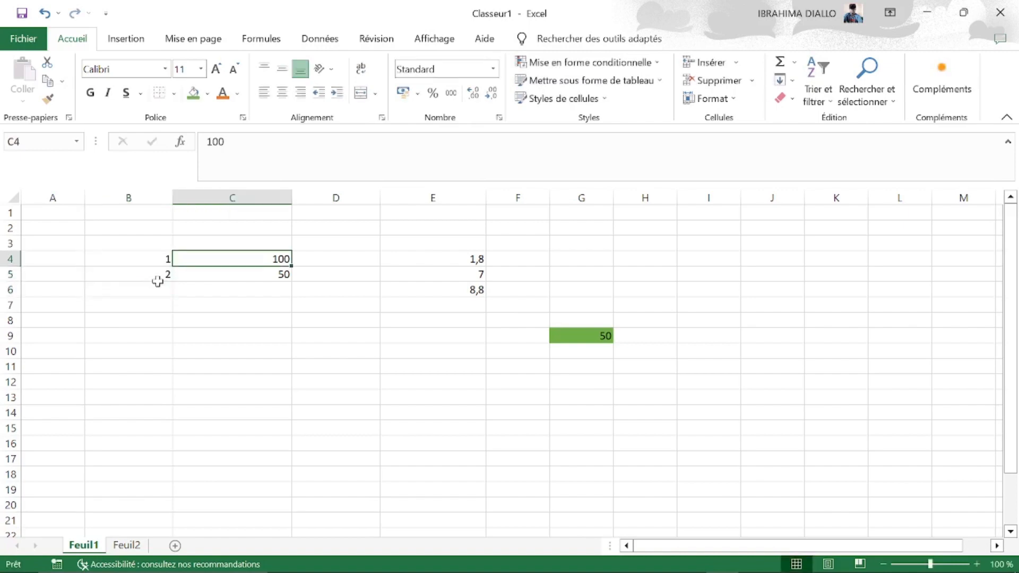
key(Left)
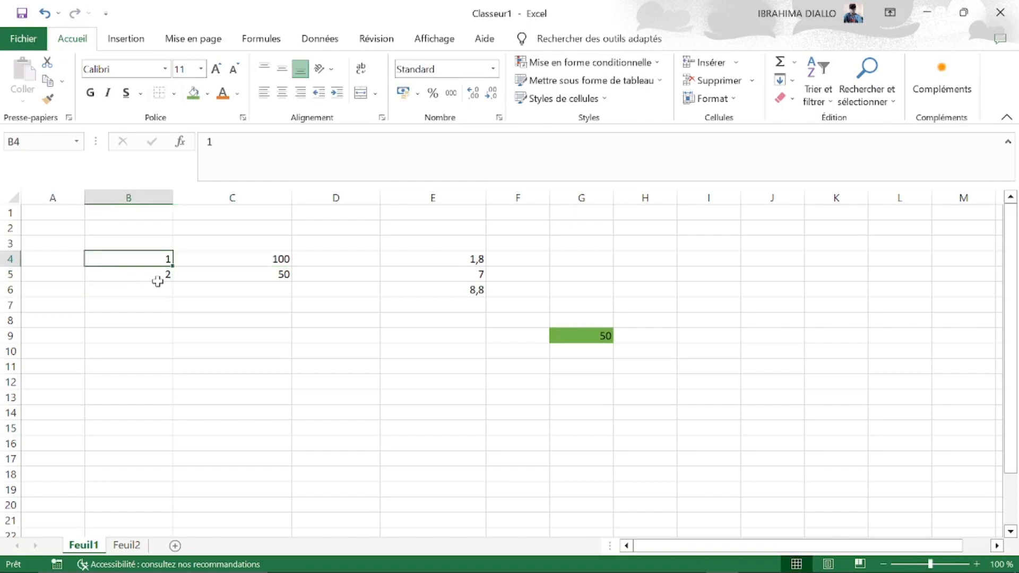
key(Down)
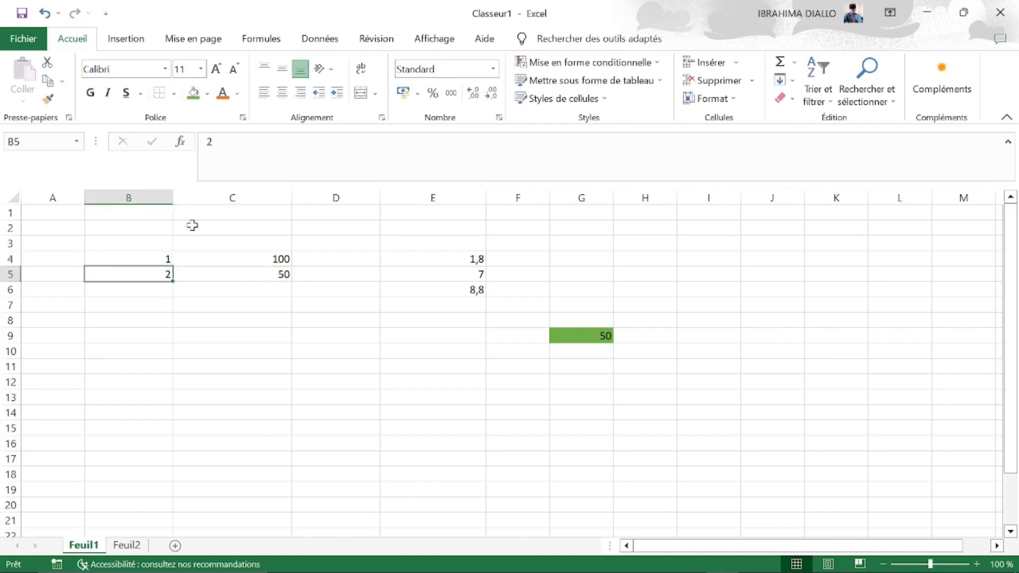
key(Up)
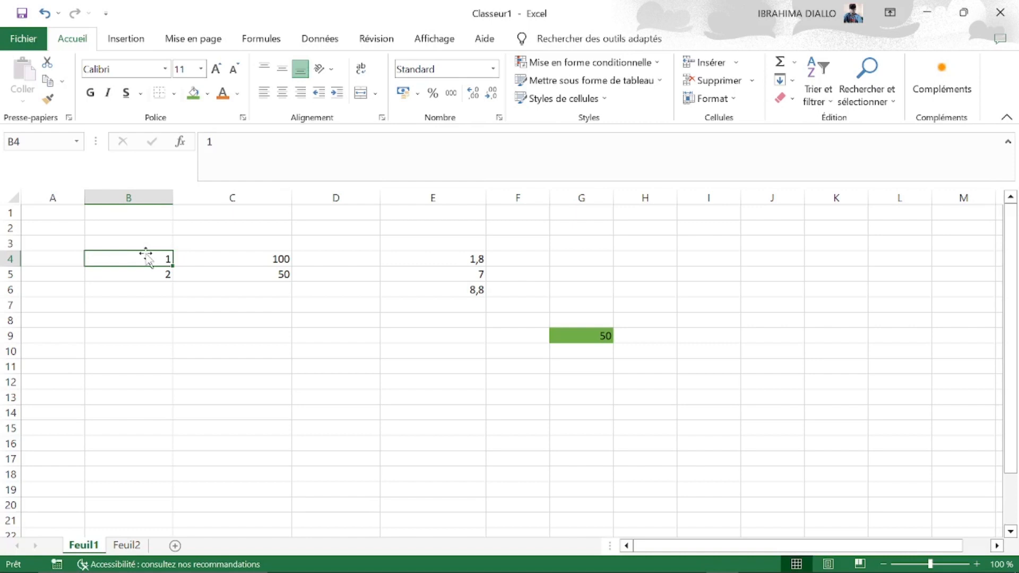
click(199, 210)
Step: Extend the number series in B4:B5 down column B to B115 and clear the filled range
click(128, 262)
drag(129, 262, 130, 274)
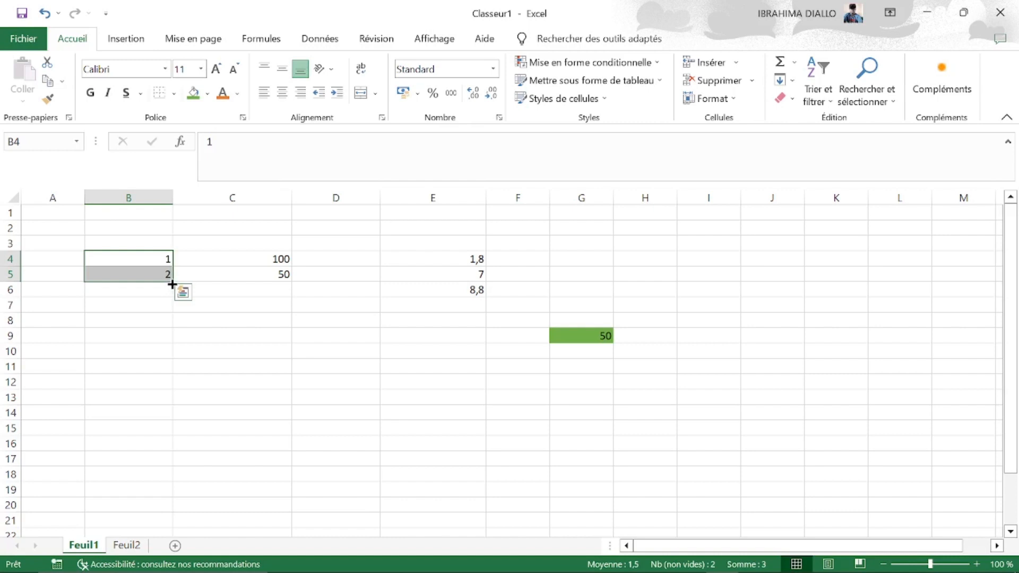
drag(172, 285, 212, 569)
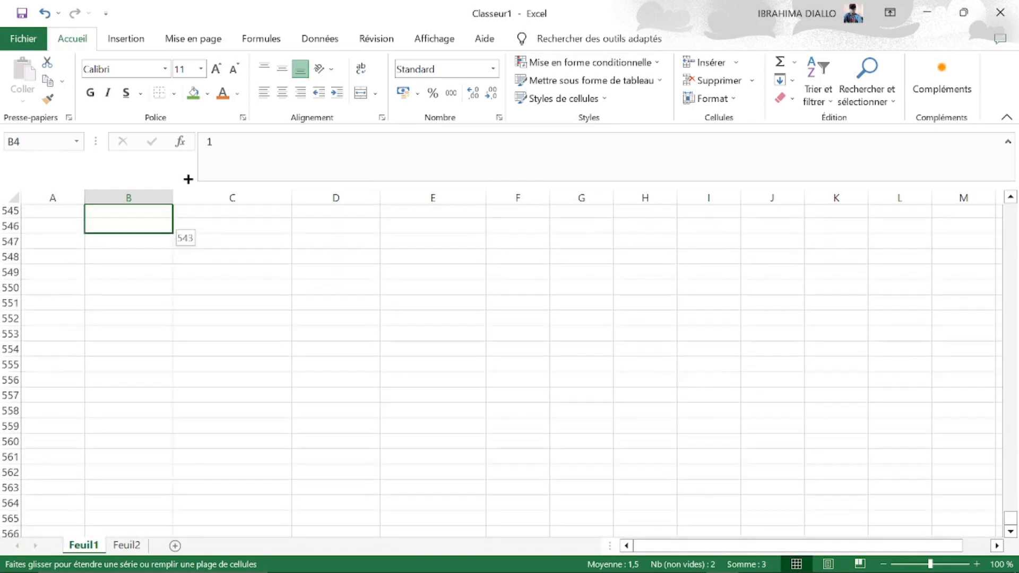
drag(187, 179, 189, 160)
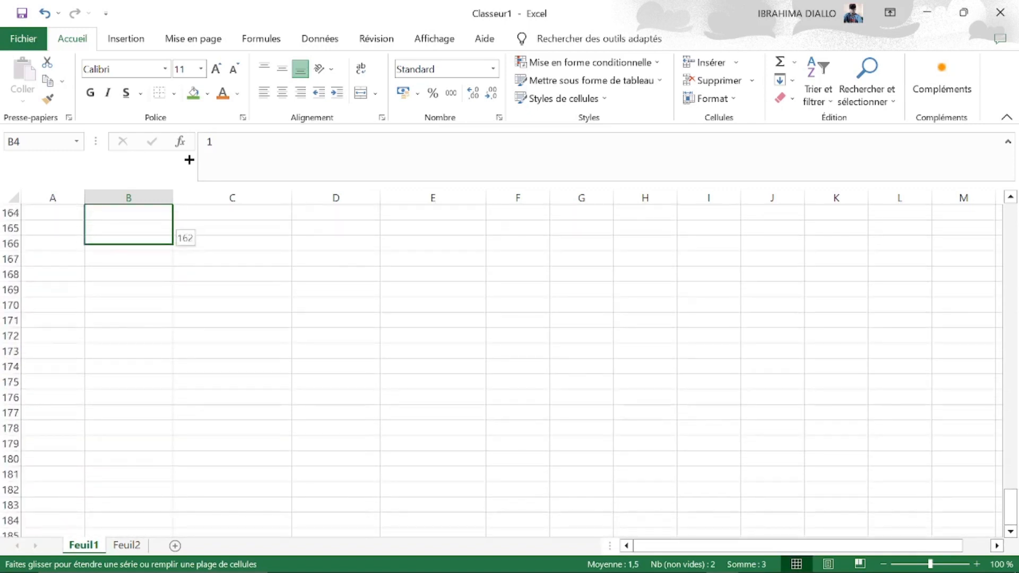
drag(189, 160, 139, 221)
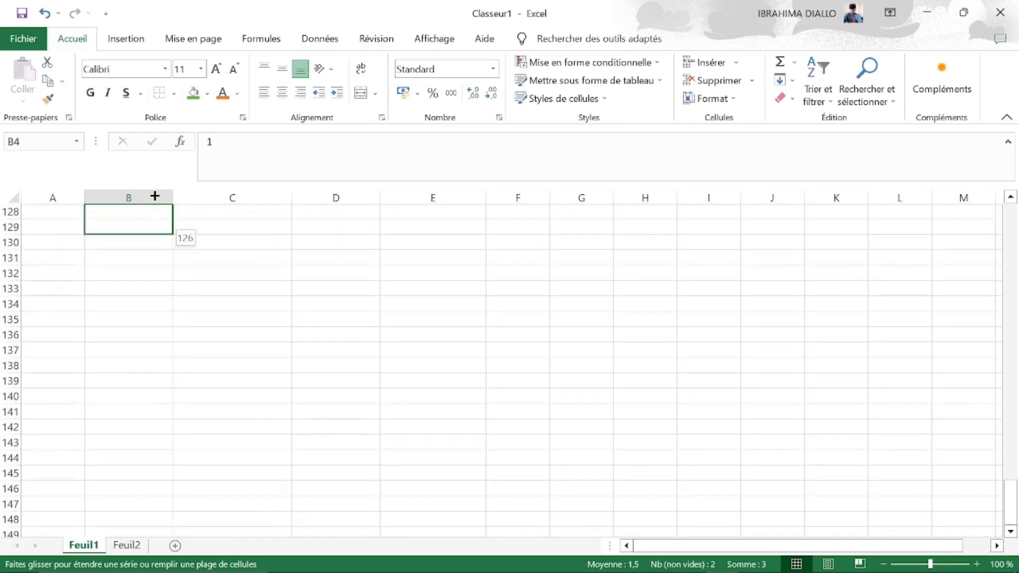
drag(154, 197, 154, 191)
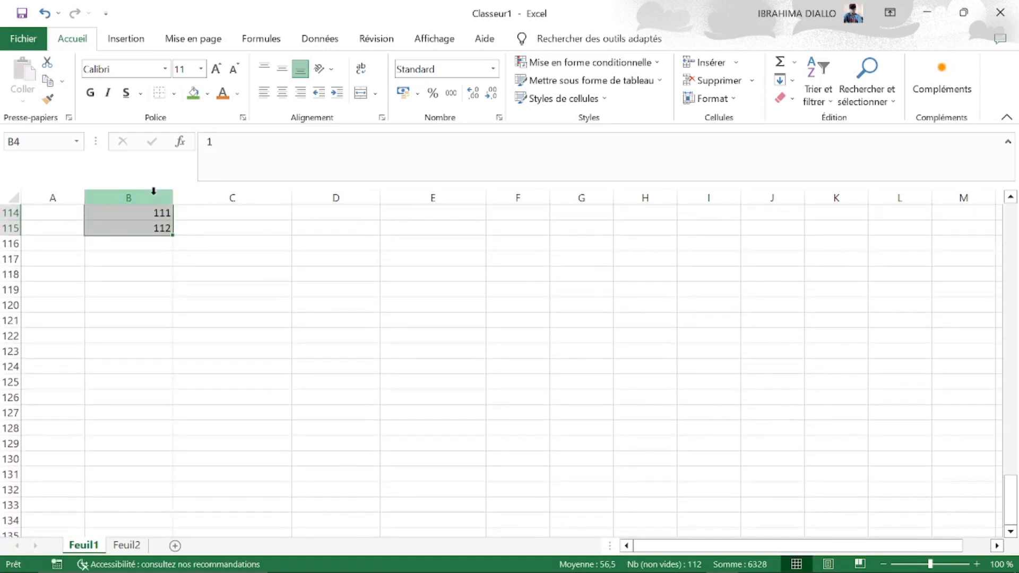
key(Delete)
click(134, 286)
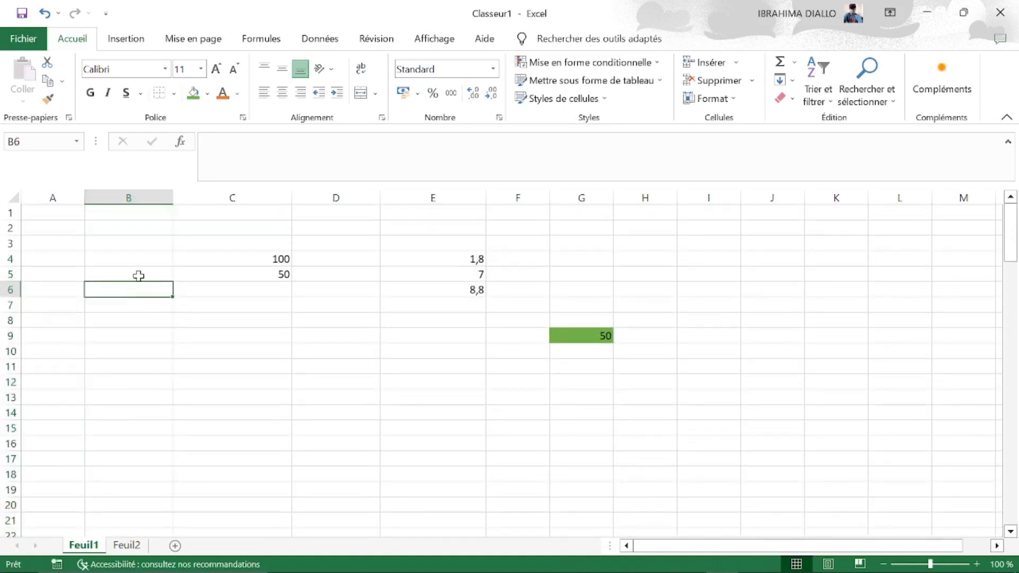
Step: Enter 1 in cell B5 and 2 in cell B6, and extend the series down to cell B14
click(138, 275)
text(1)
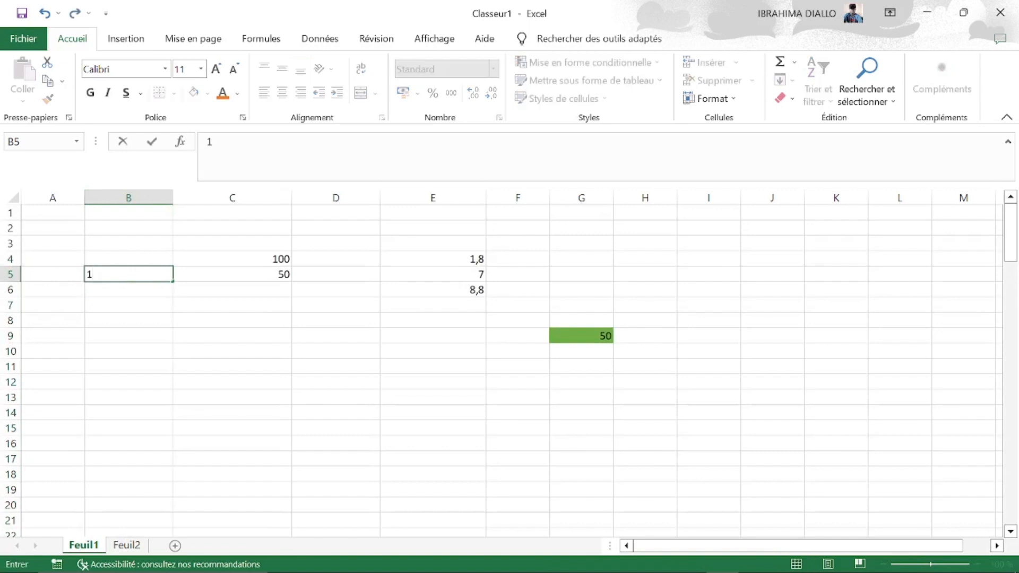
click(137, 295)
text(2)
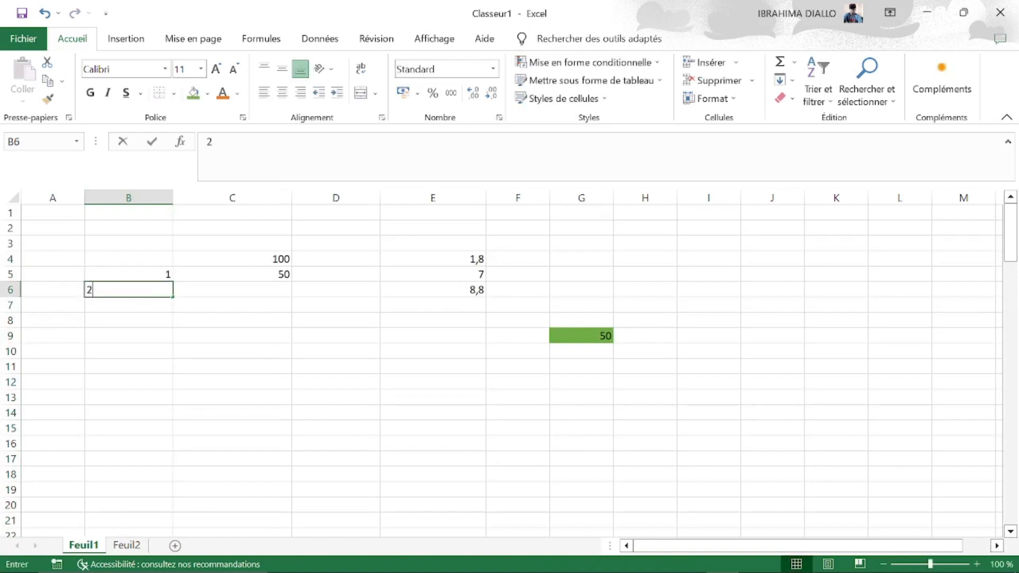
click(152, 275)
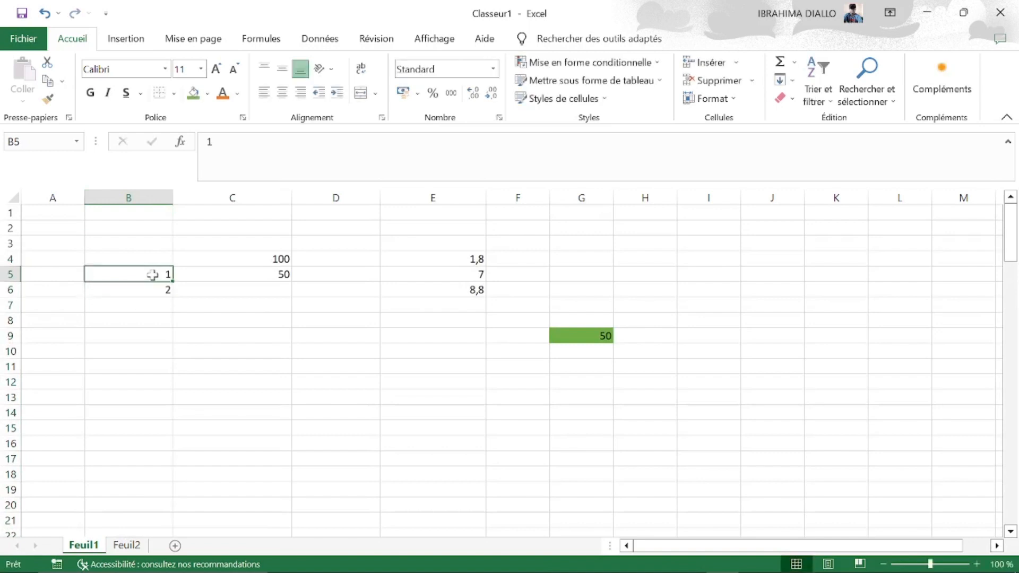
drag(152, 274, 167, 425)
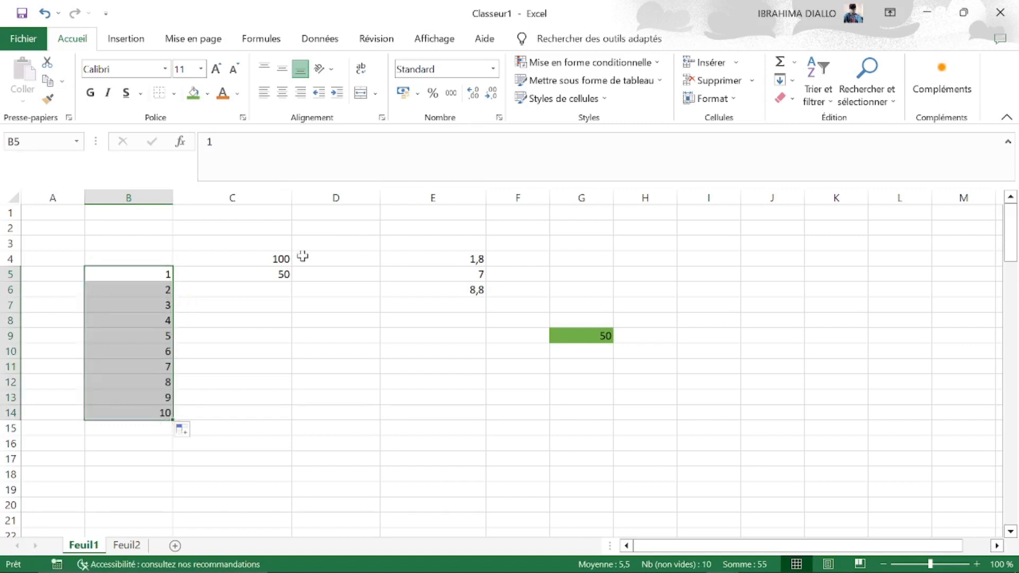
Step: Enter 1 in cell C6 and fill it down to cell C14
click(232, 287)
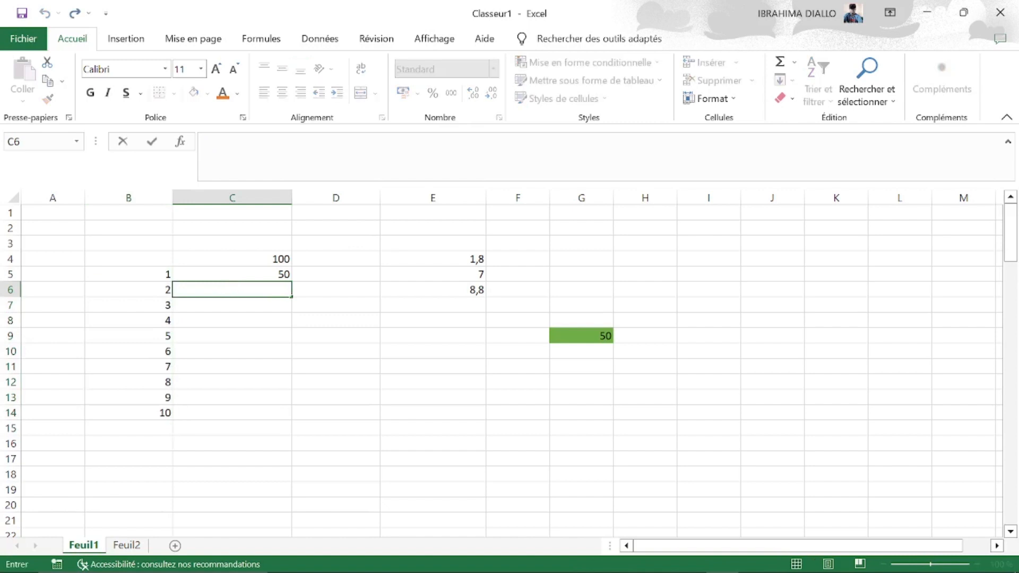
text(1)
drag(353, 325, 298, 420)
Step: Clear the repeated 1 values from cells C6 to C14
click(259, 291)
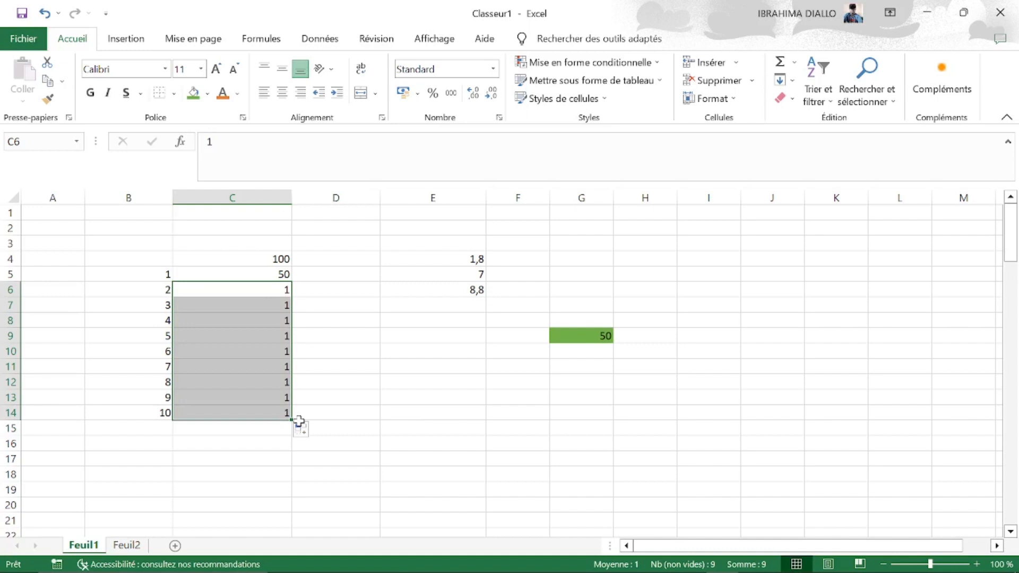
click(249, 352)
drag(264, 303, 266, 408)
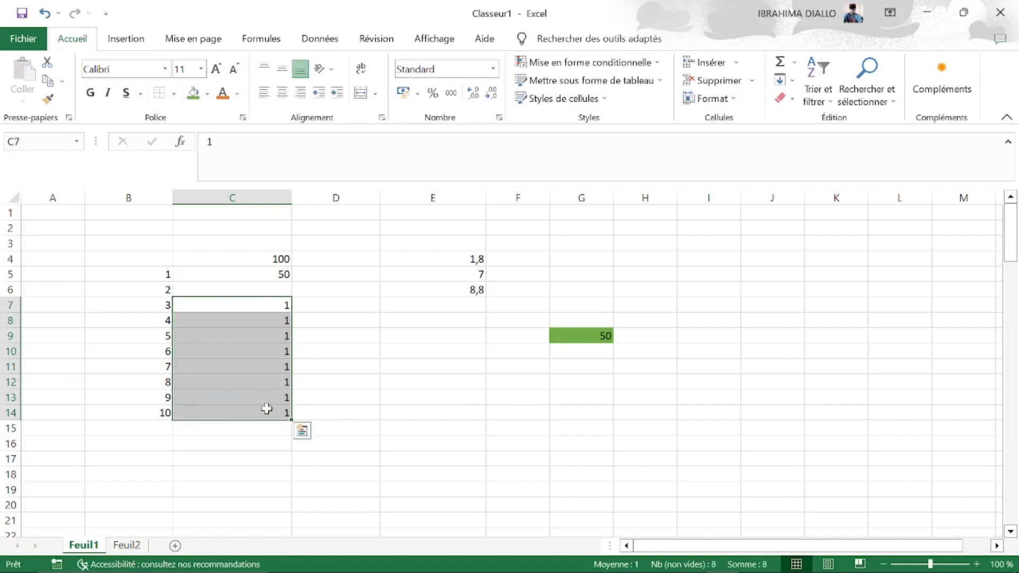
key(Delete)
click(317, 347)
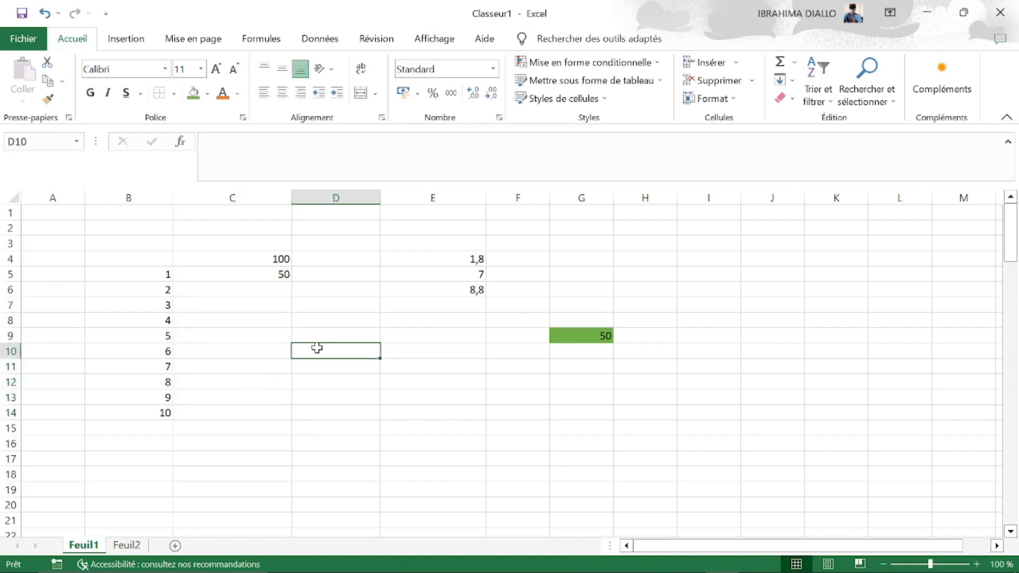
Step: Clear the contents of range C4:G14 and remove the fill colour from cell G9
drag(252, 261, 607, 420)
key(Delete)
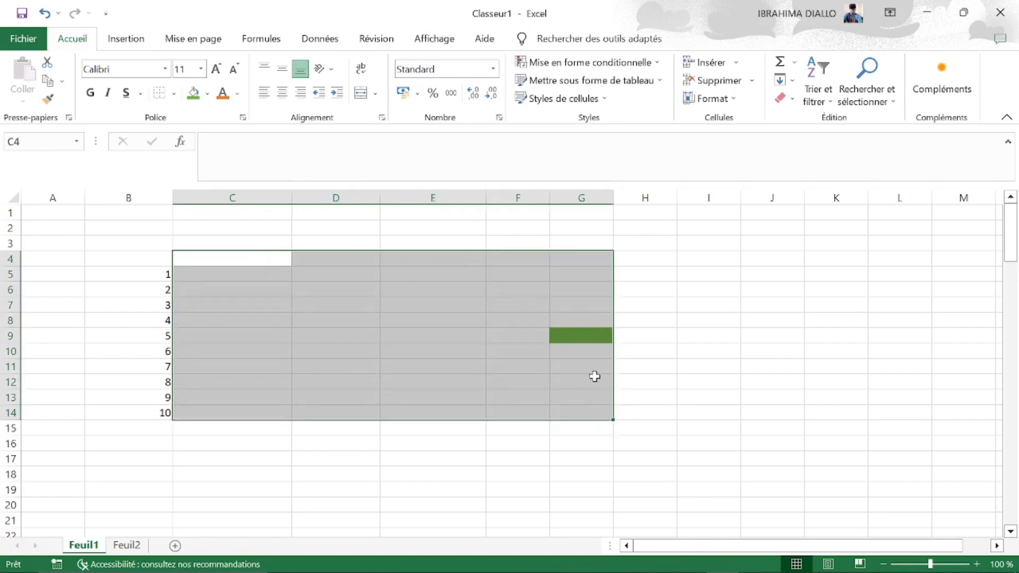
click(586, 338)
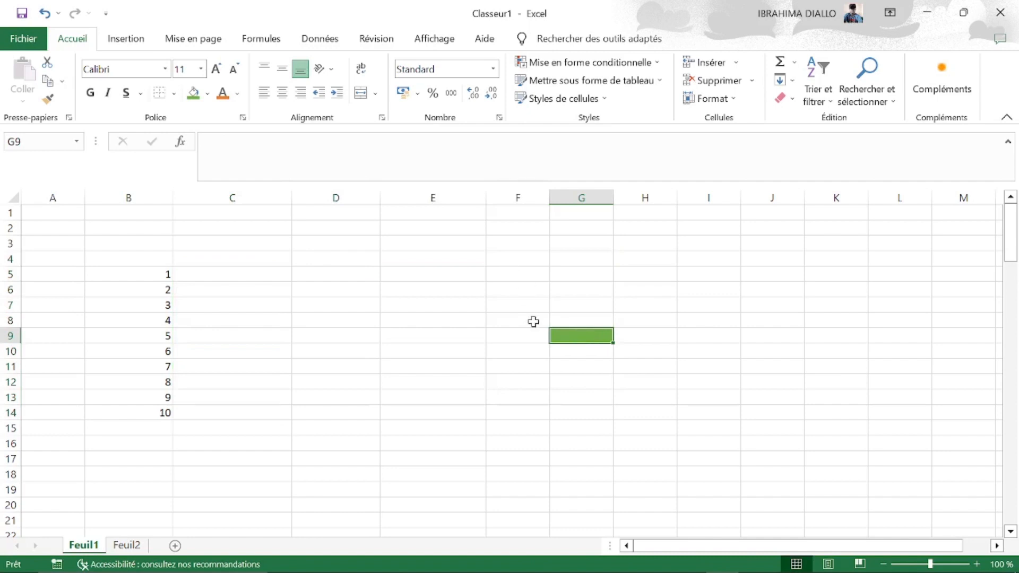
click(208, 93)
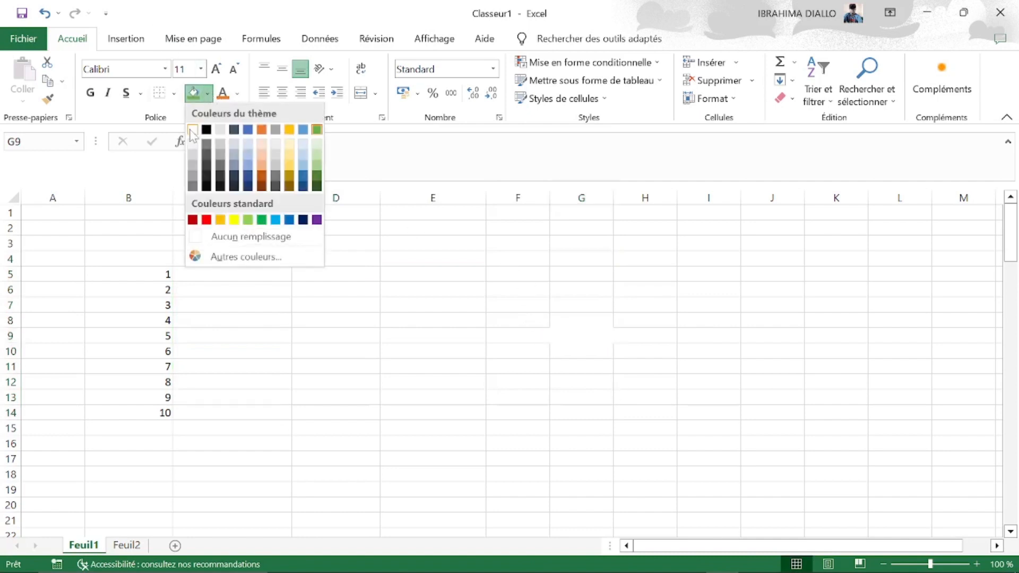
click(232, 240)
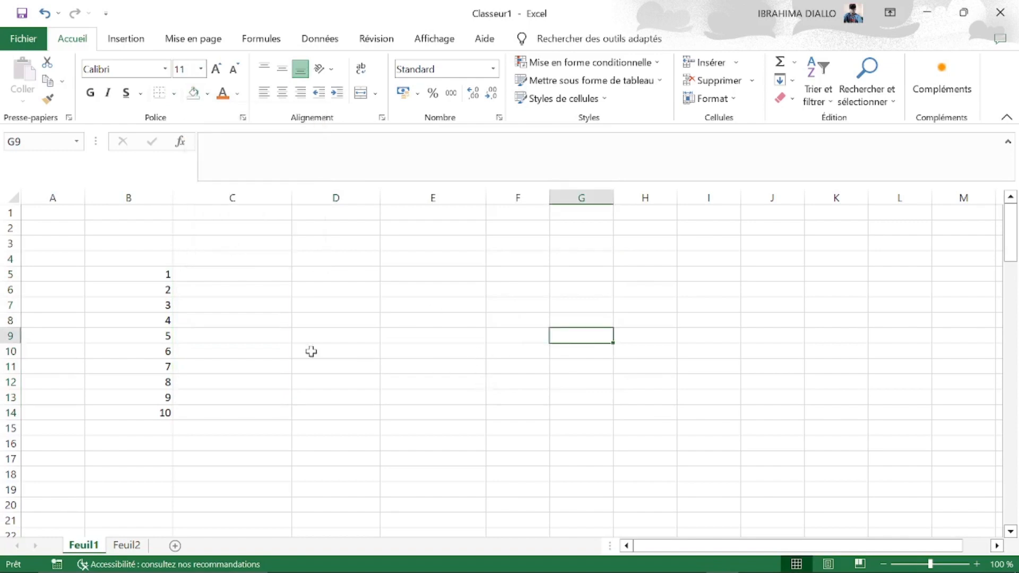
Step: Enter lundi in cell C3 and fill the weekday series across to cell I3
click(262, 244)
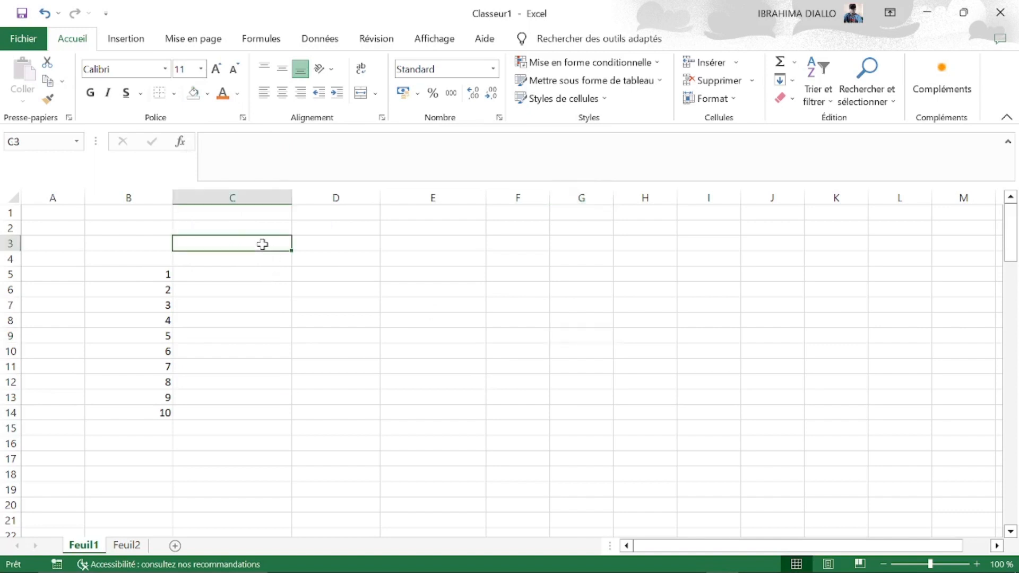
text(lund)
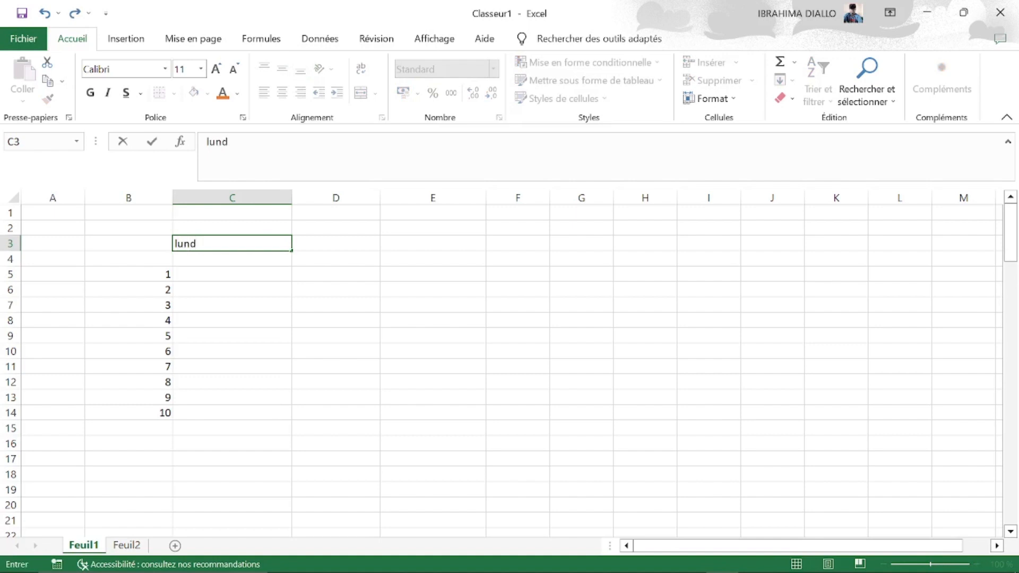
text(i)
key(Return)
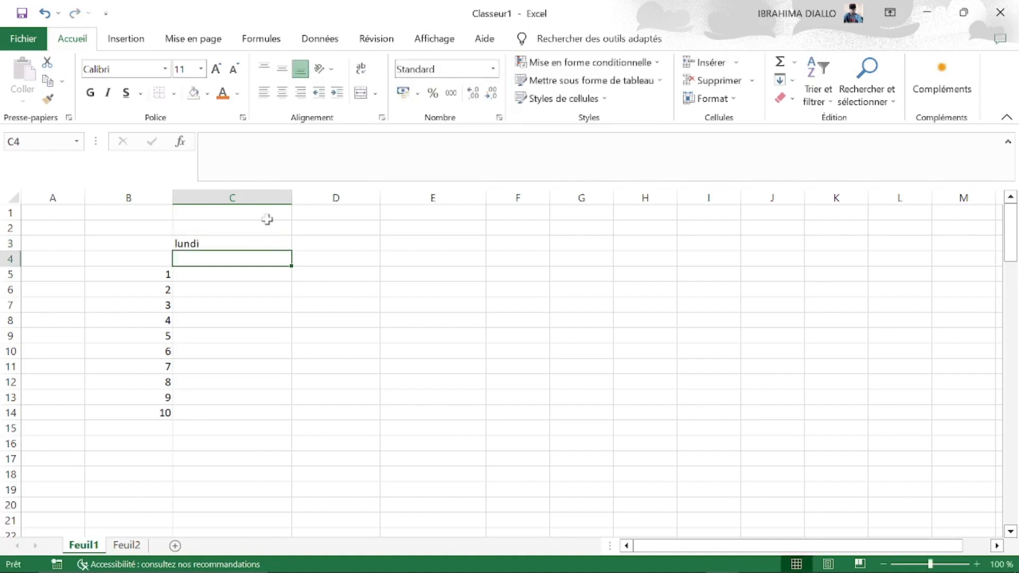
click(203, 243)
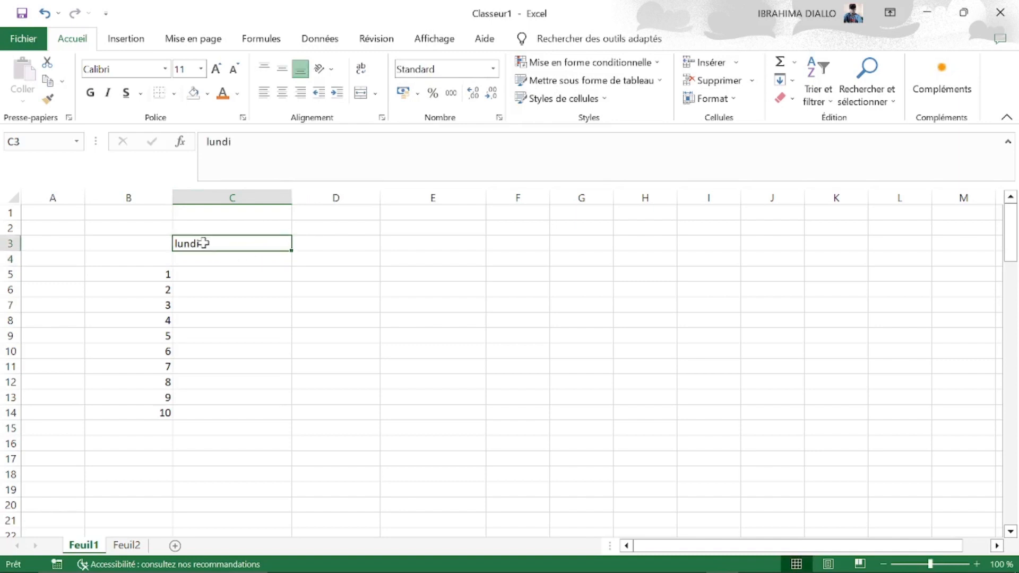
key(F2)
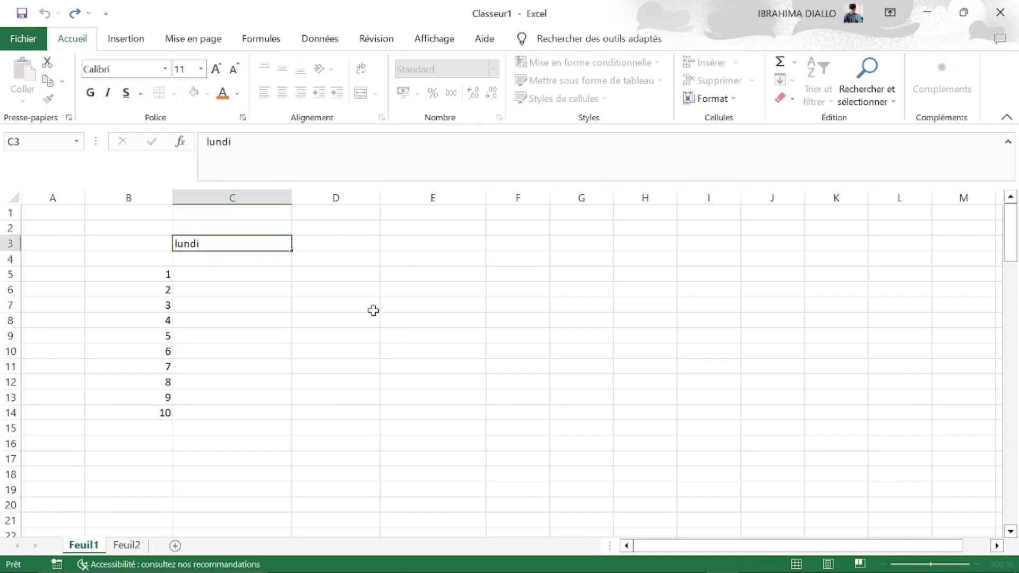
click(371, 308)
click(271, 241)
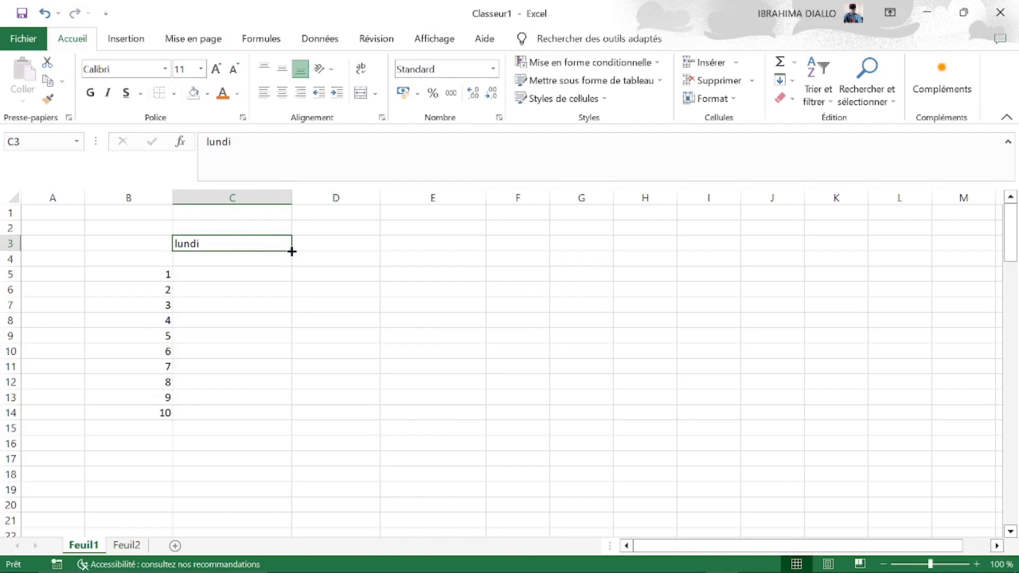
drag(291, 251, 752, 255)
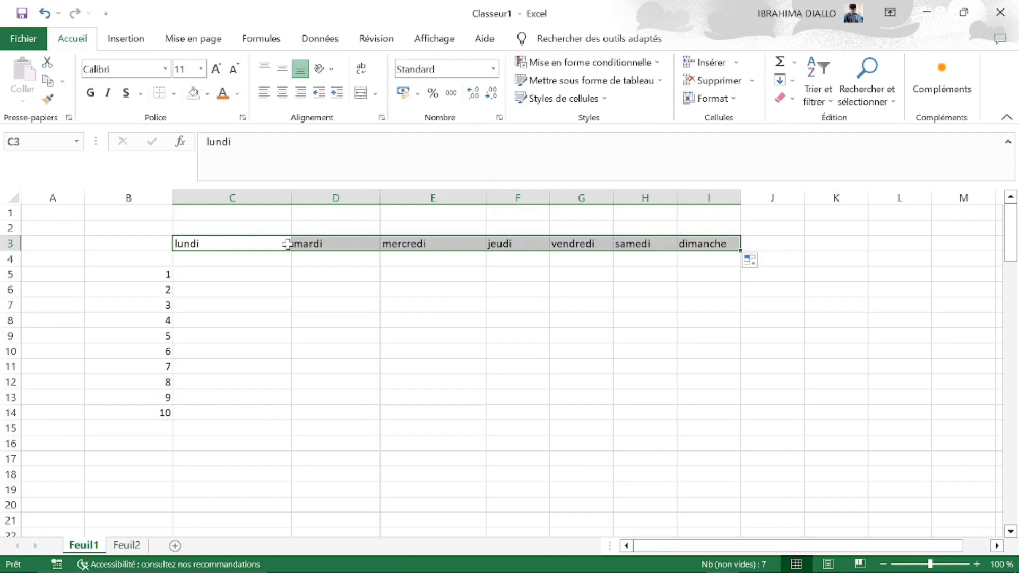
Step: Enter Janvier in cell C5 and fill the month series down to cell C28
click(193, 275)
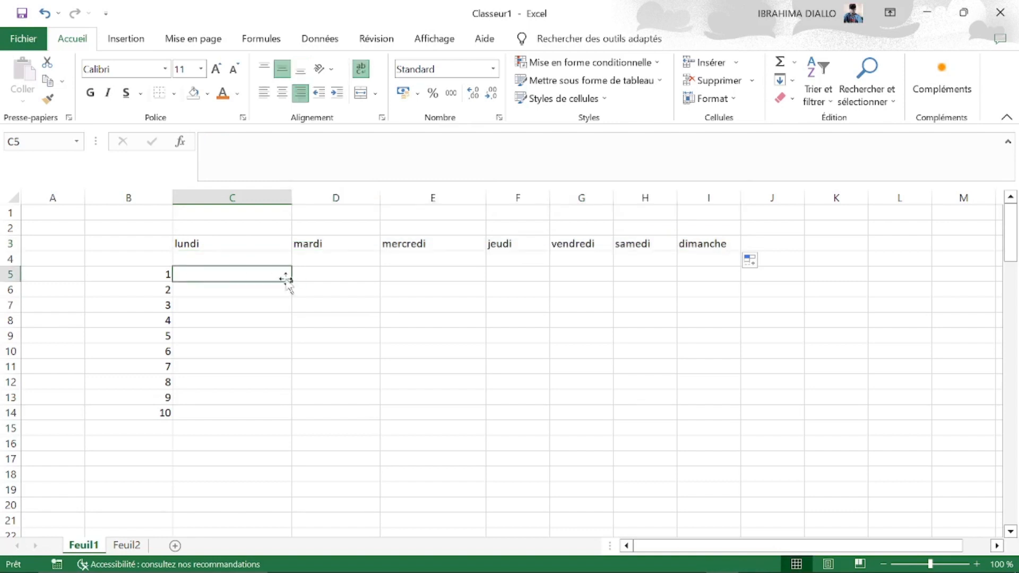
text(Janvier)
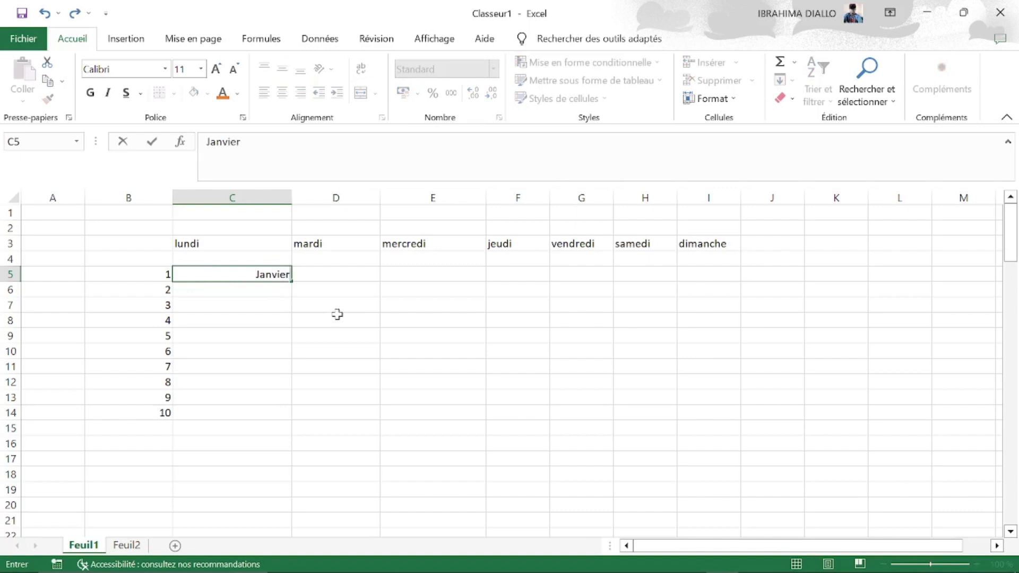
click(274, 291)
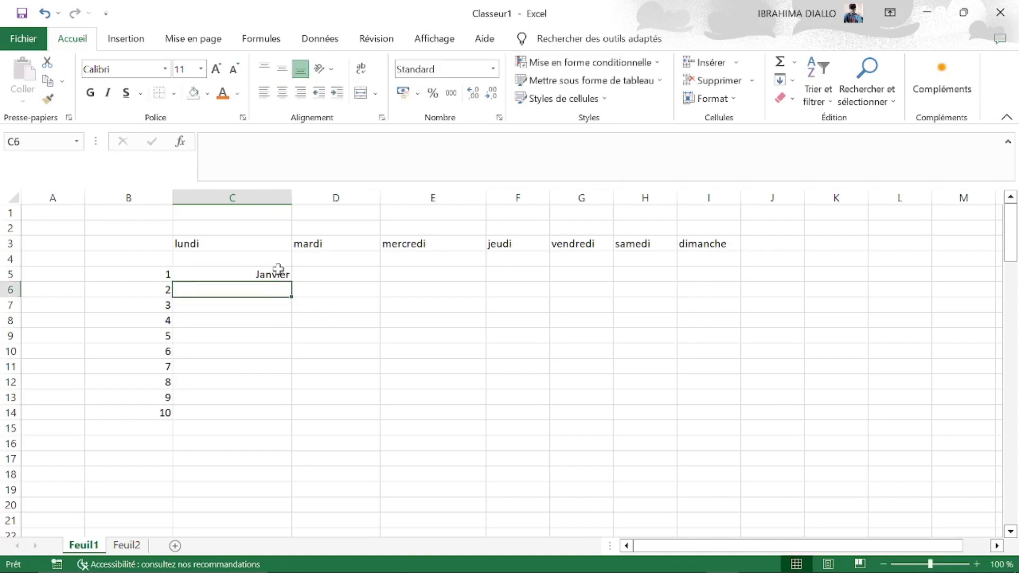
click(276, 269)
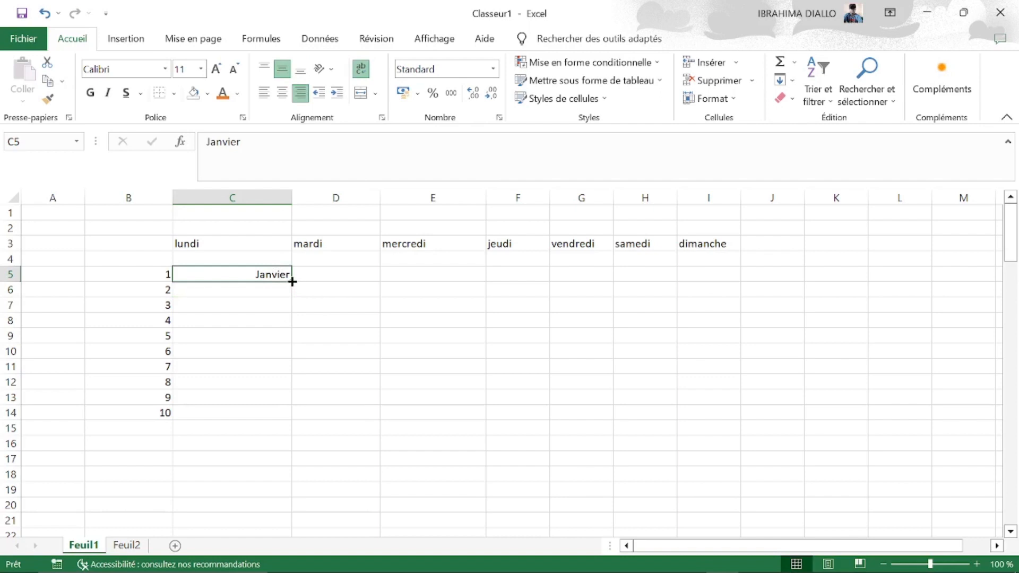
drag(292, 281, 299, 496)
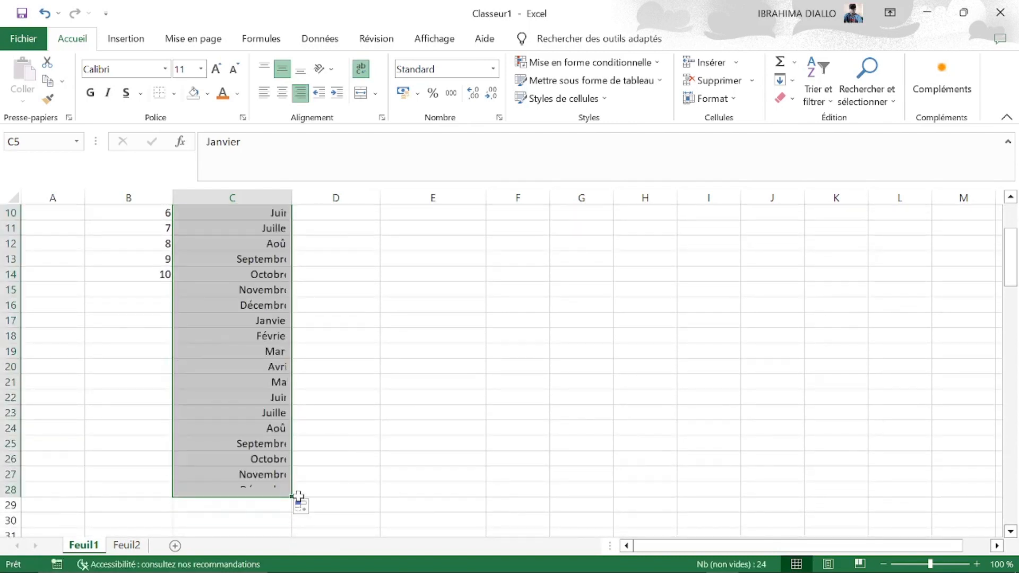
Step: Examine the filled month series in column C from row 5 to row 28 and the weekday row above it
scroll(373, 371, up, 3)
scroll(373, 371, down, 3)
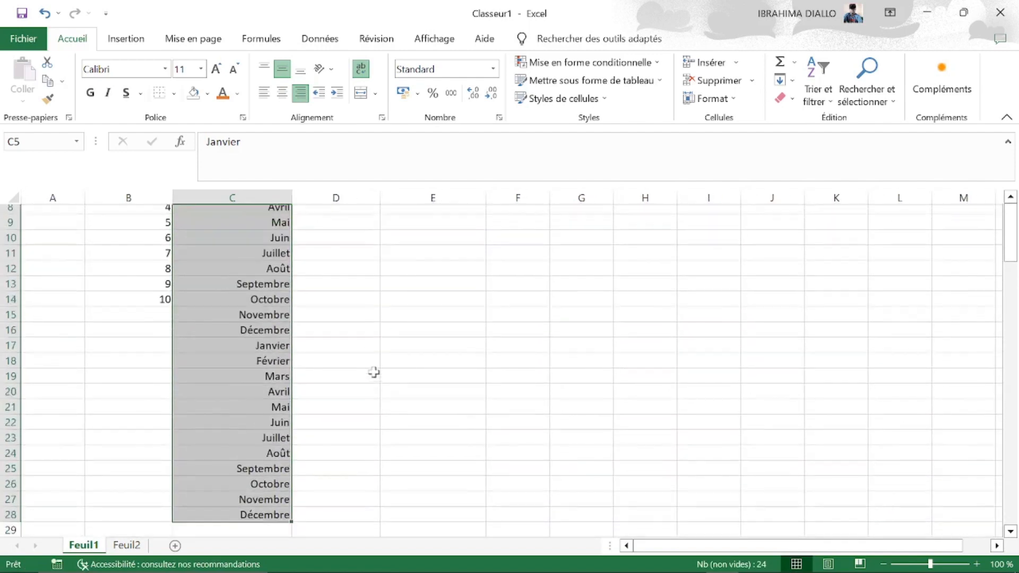
click(374, 367)
click(306, 287)
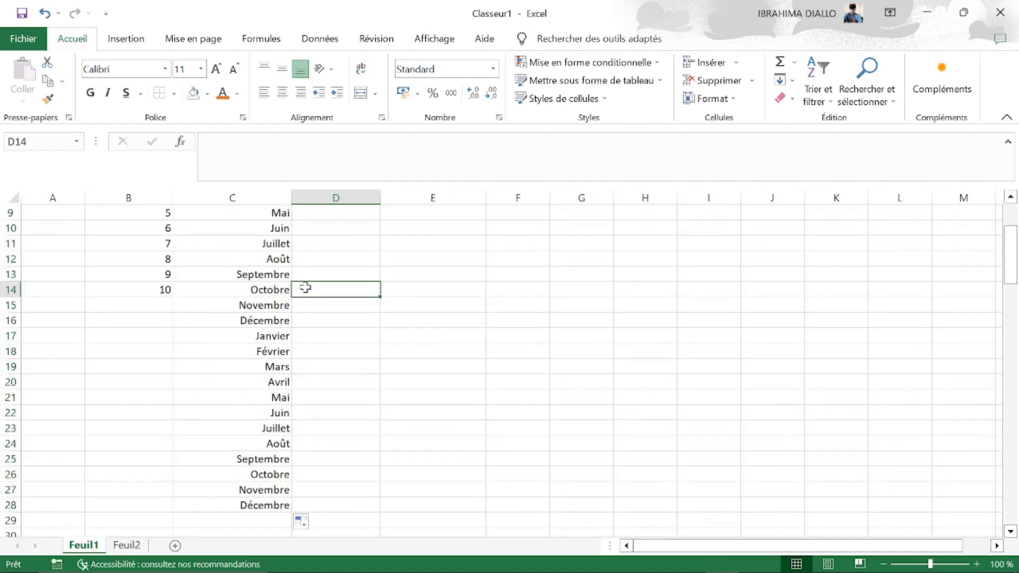
click(343, 269)
scroll(345, 269, up, 3)
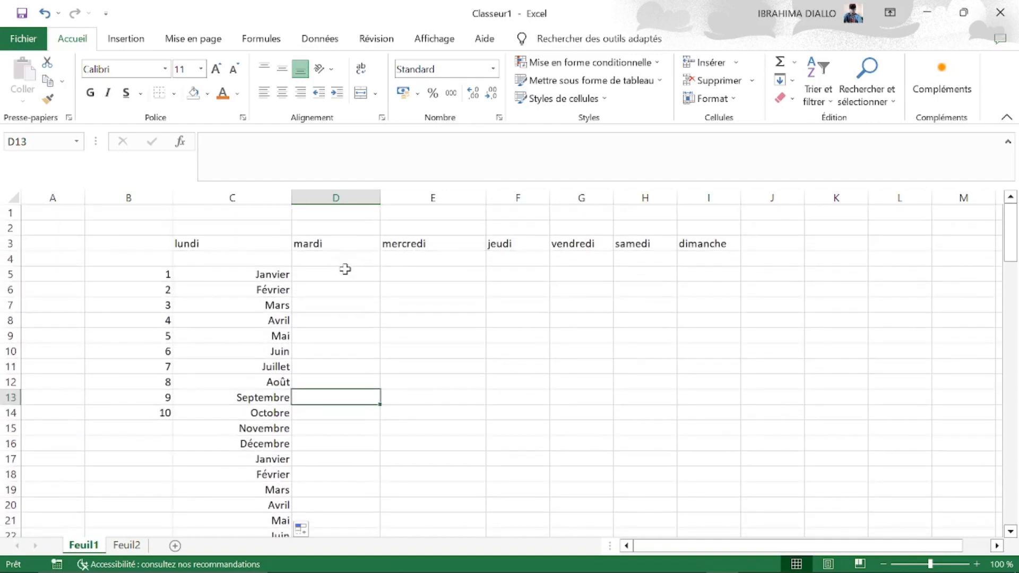
click(274, 275)
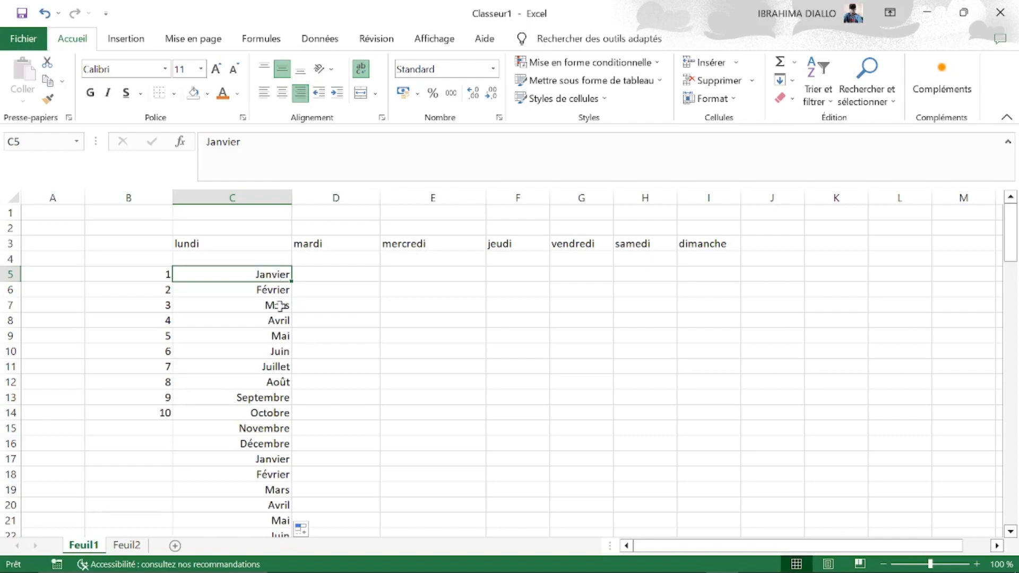
scroll(356, 382, down, 4)
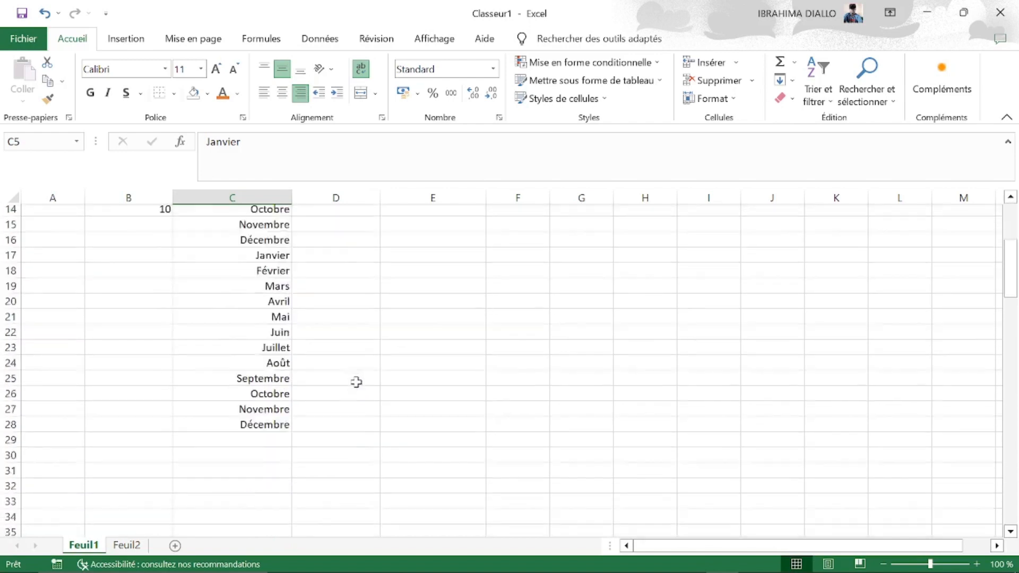
scroll(357, 382, up, 5)
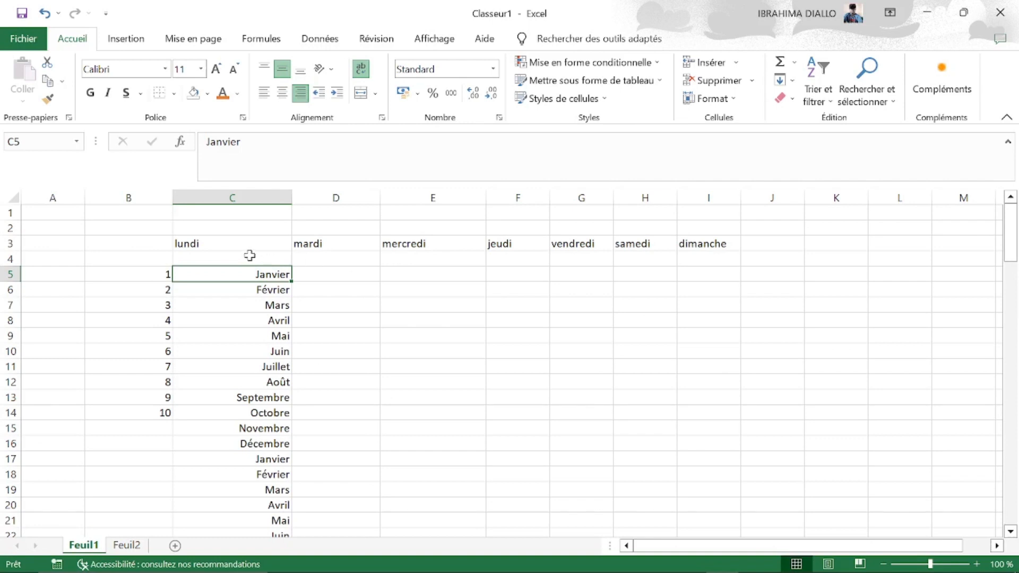
click(147, 237)
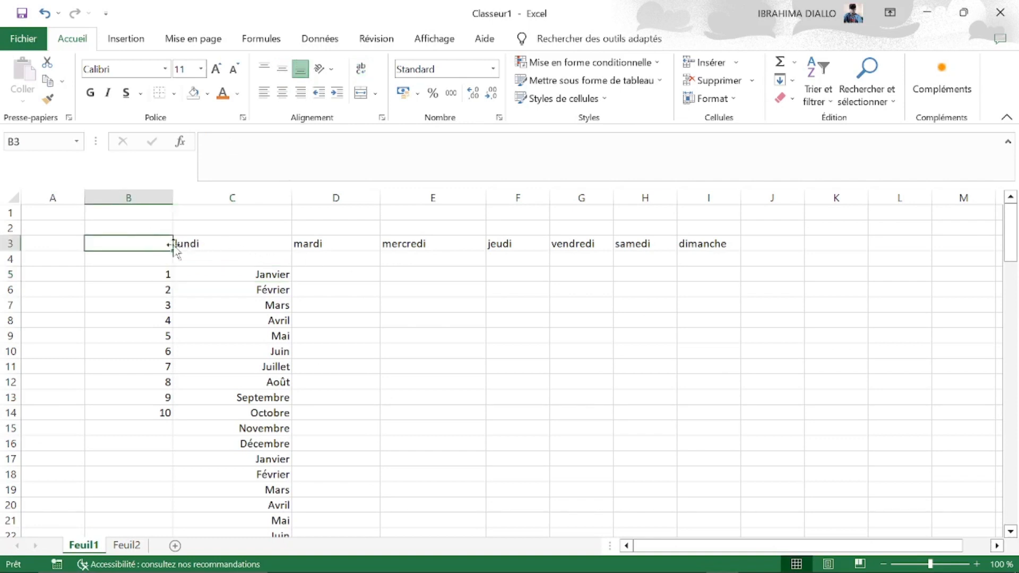
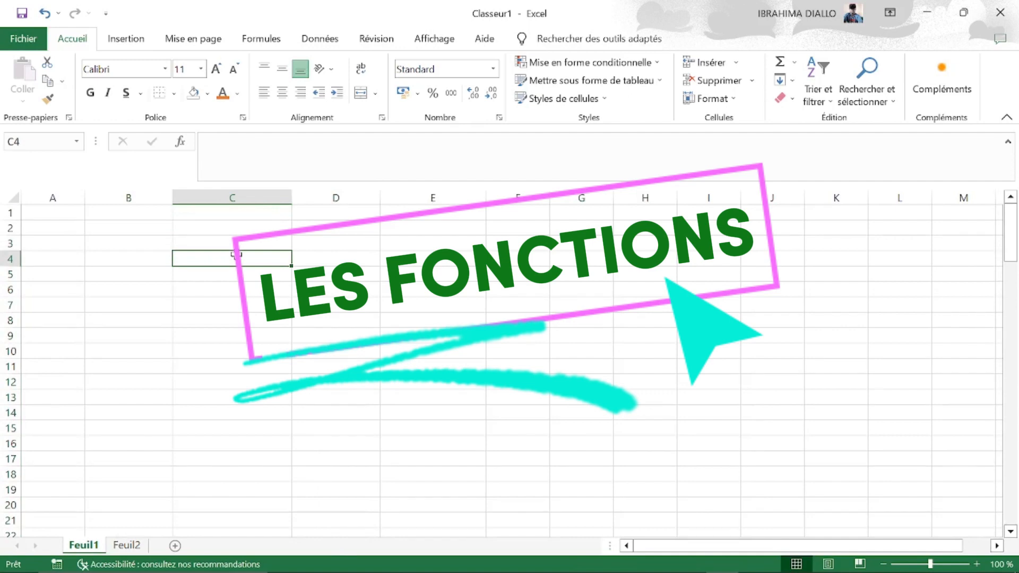
Step: Enter the table headers Produit, Quantité, Prix Unitaire and Montant in cells C4 to F4
text(P)
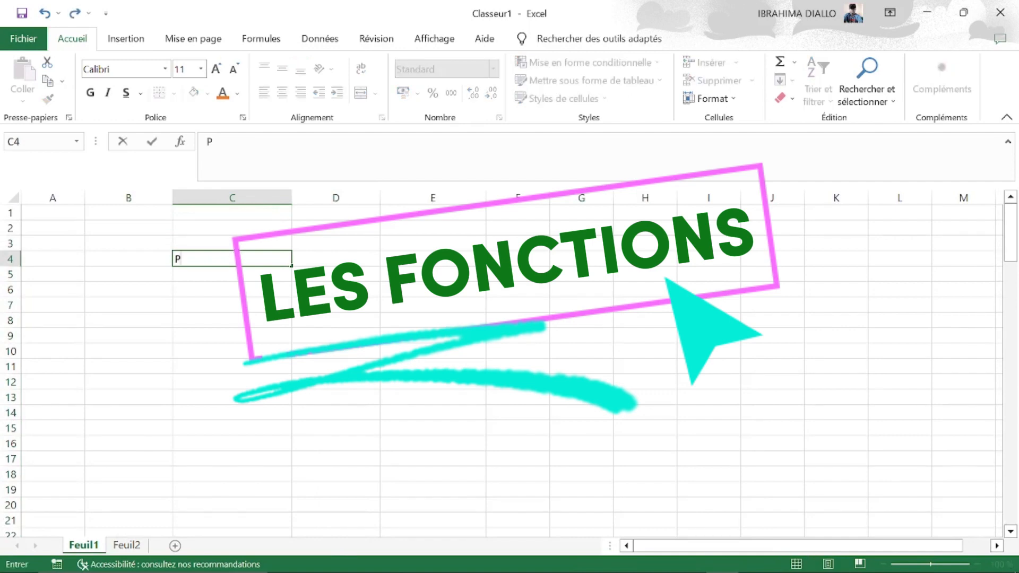
text(roduit)
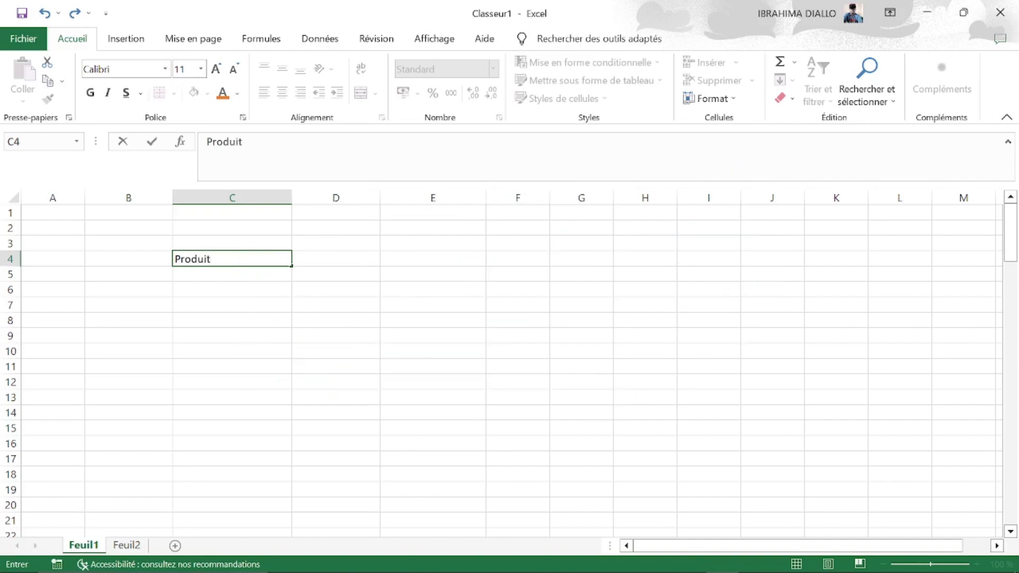
click(329, 264)
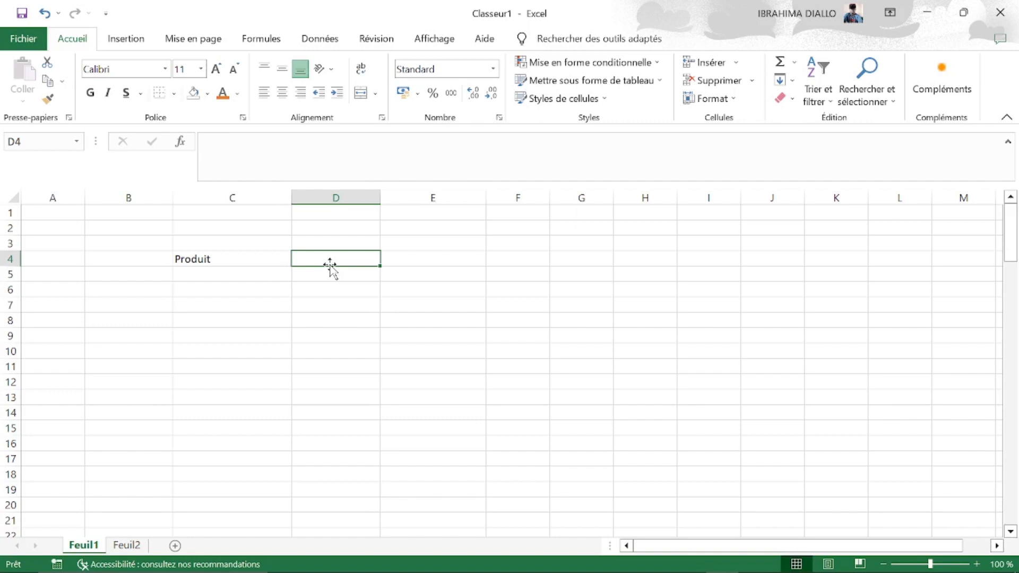
text(Qua)
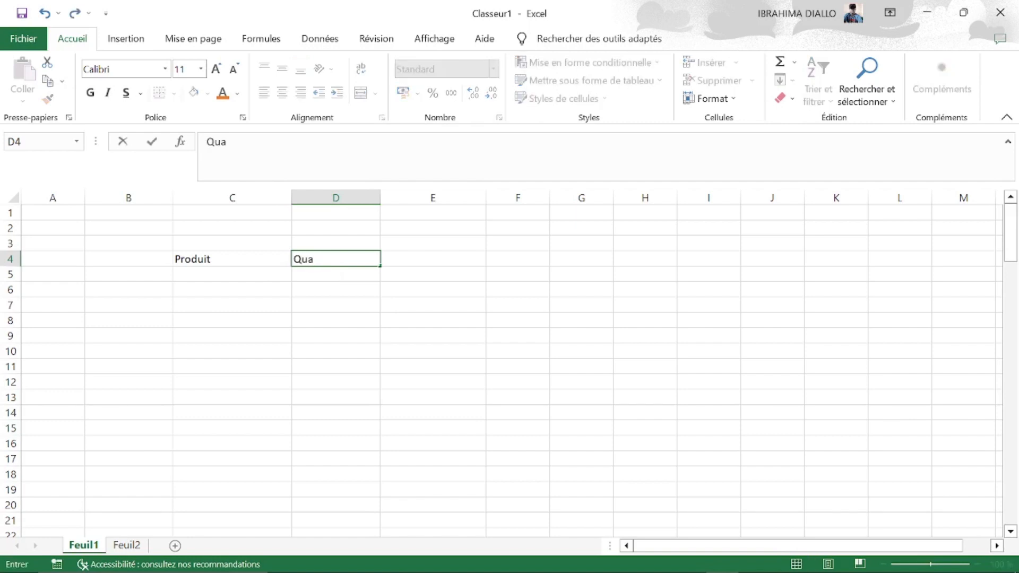
text(ntité)
click(424, 261)
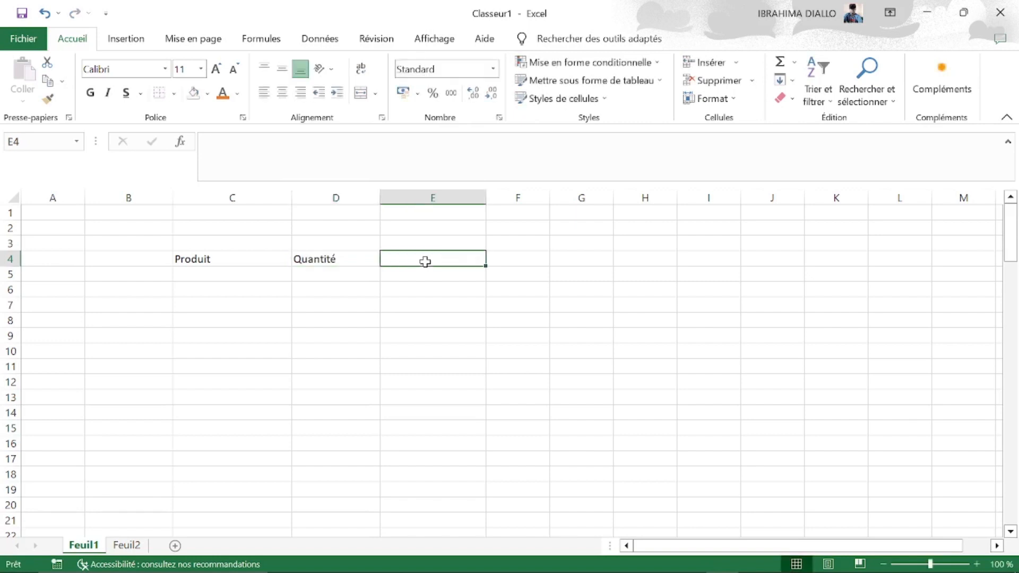
text(Prix)
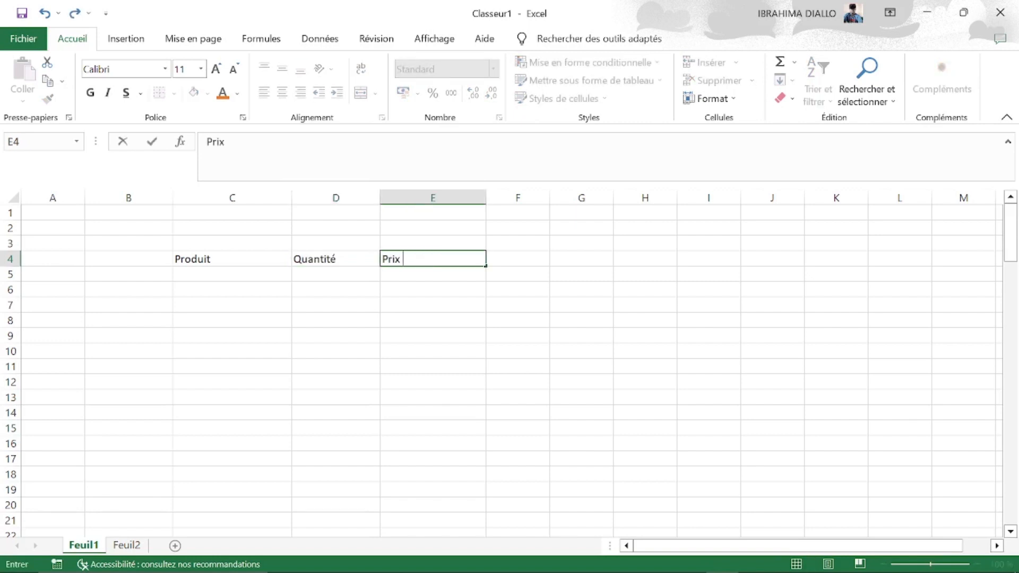
text( Unitaire)
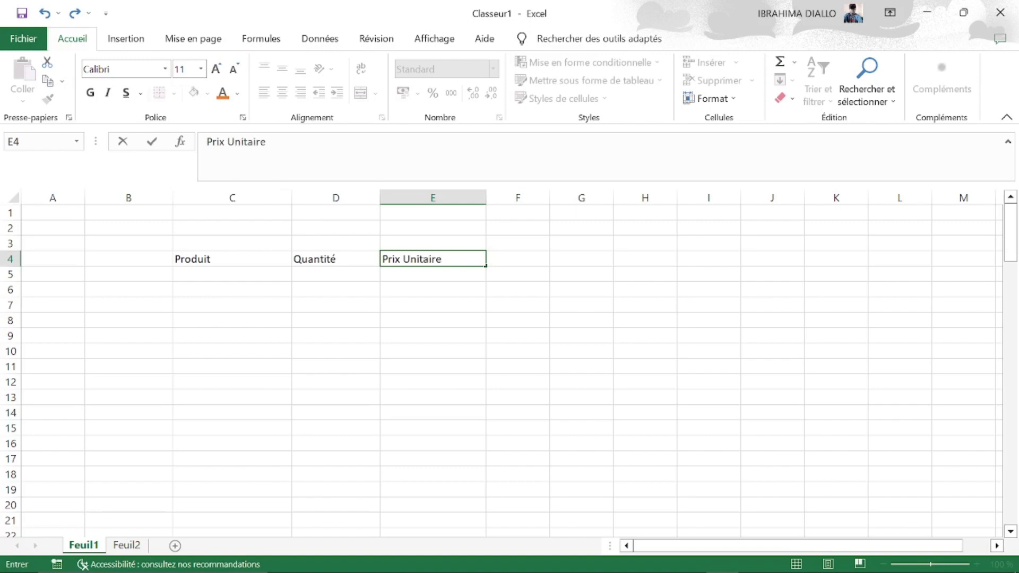
click(518, 260)
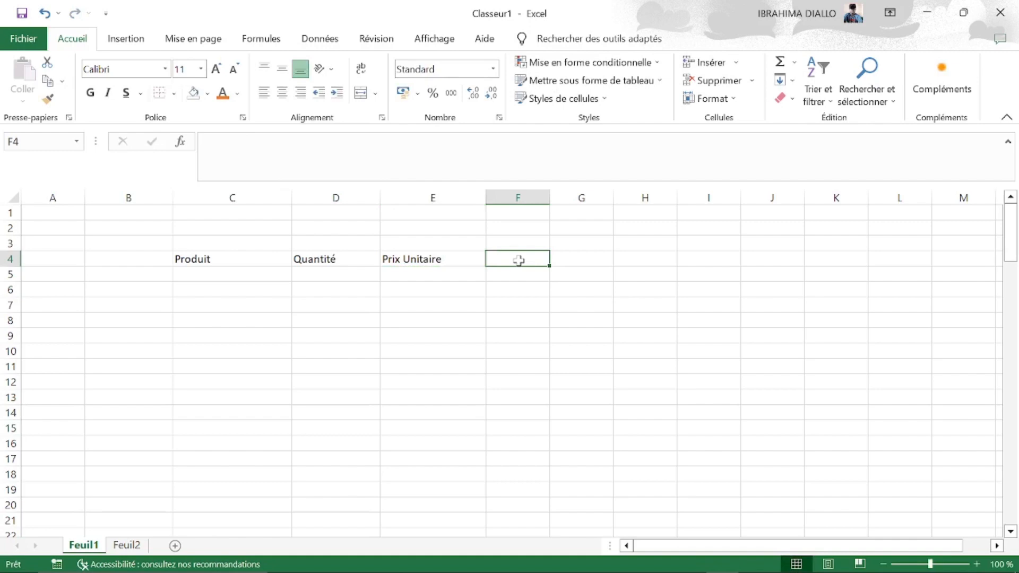
text(Monta)
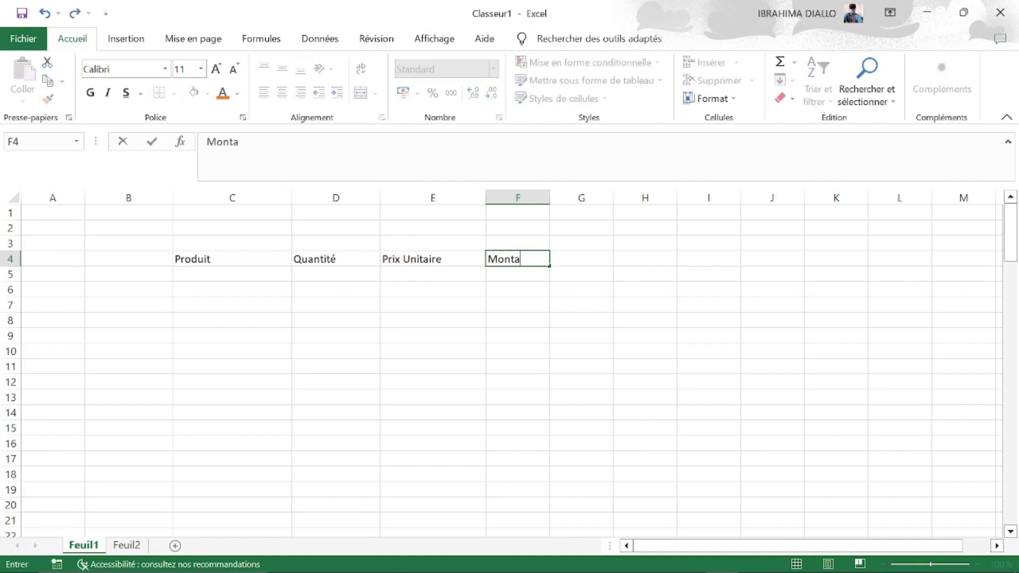
text(nt)
Step: Enter the products Mangue in cell C5 and Banane in cell C6
click(195, 274)
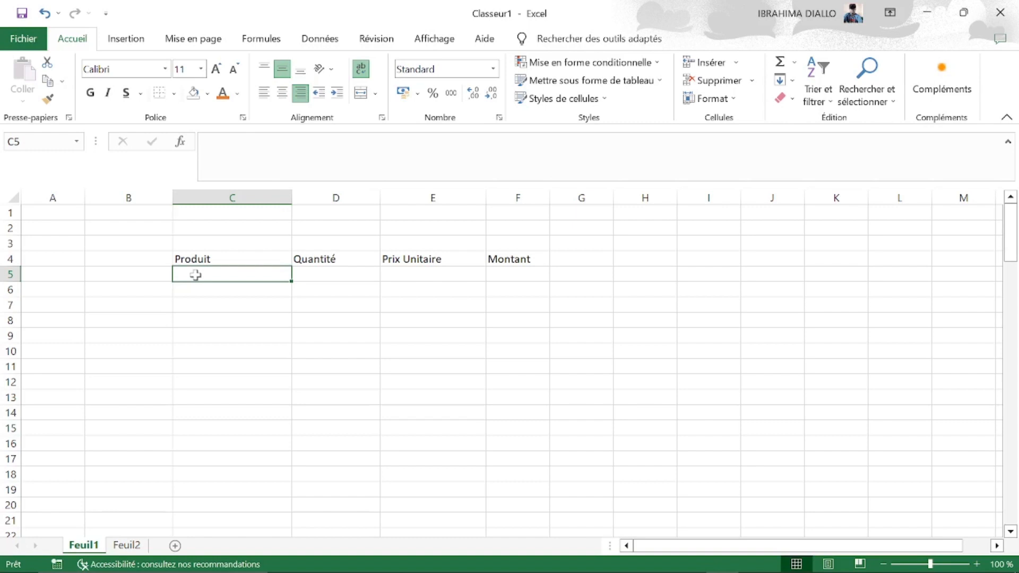
text(Ma)
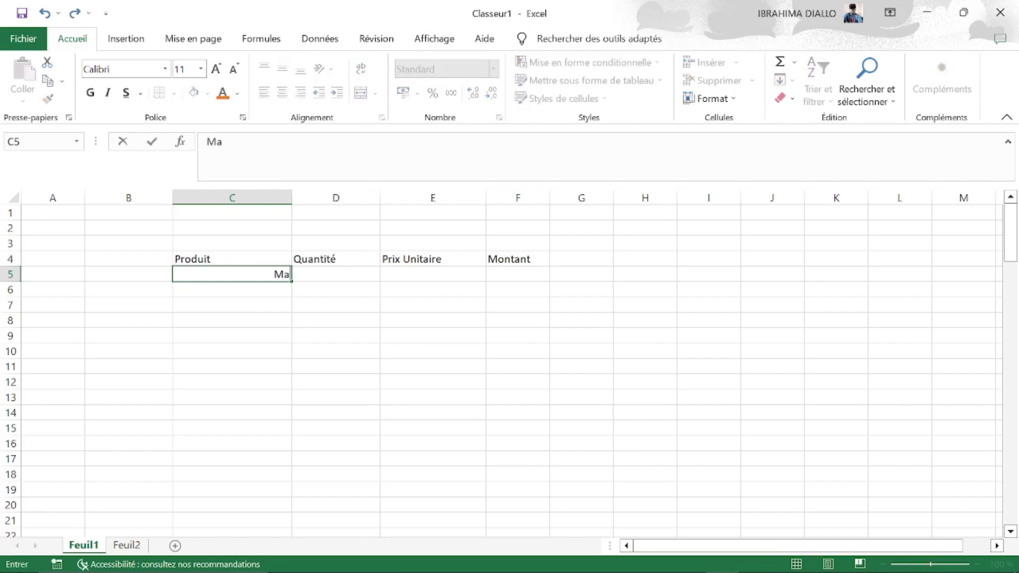
text(ngue)
click(229, 293)
text(Bann)
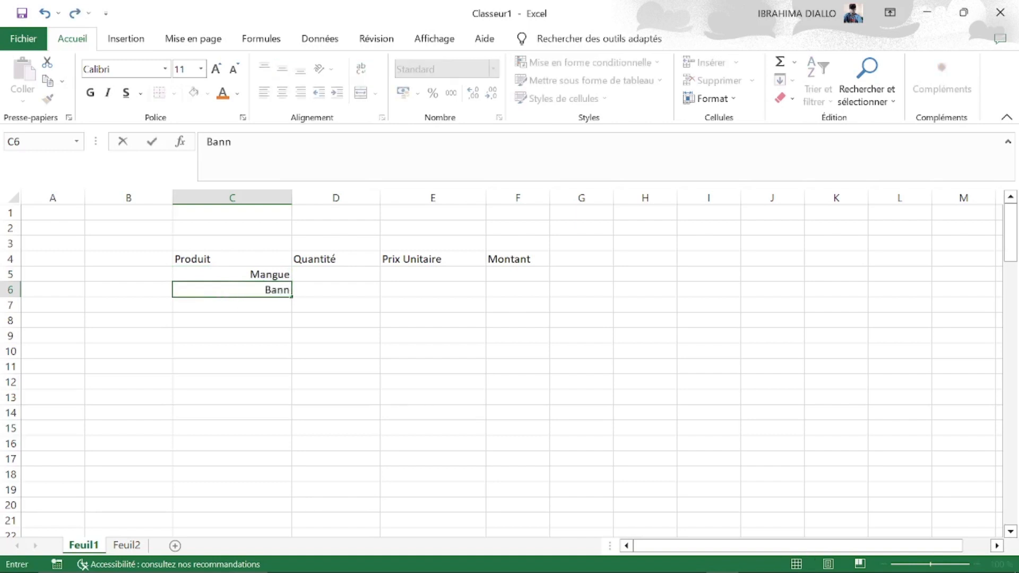
key(BackSpace)
text(ene)
key(BackSpace)
key(BackSpace)
key(BackSpace)
text(ane)
Step: Enter the products Fraise in cell C7 and Citron in cell C8
click(249, 318)
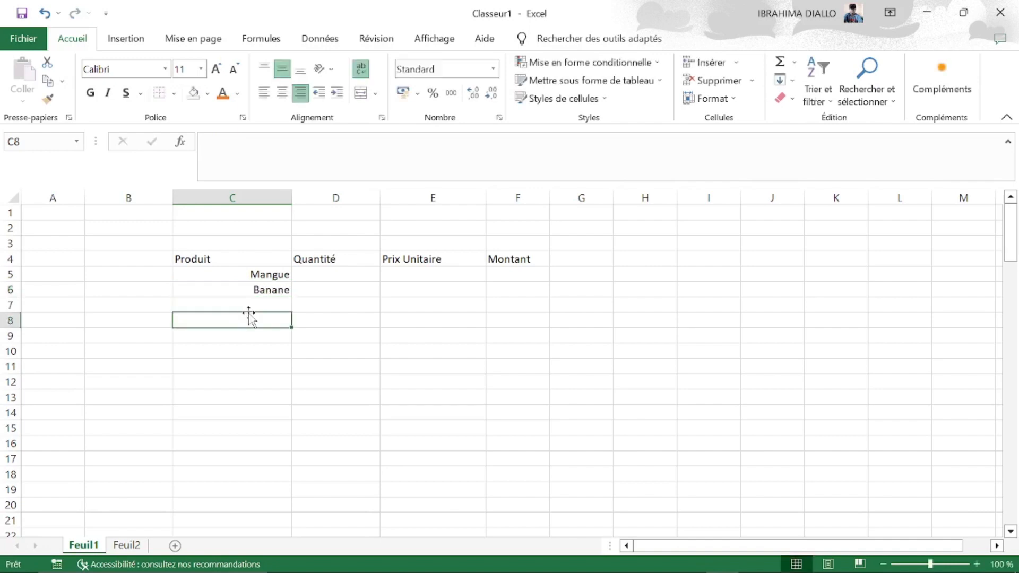
click(259, 304)
text(Fraise)
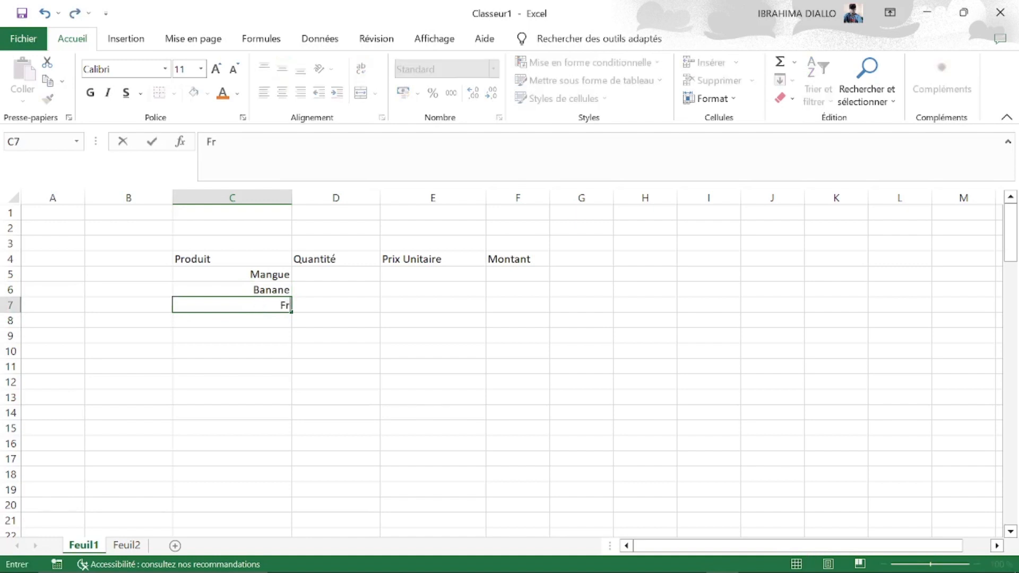
click(259, 321)
text(Ci)
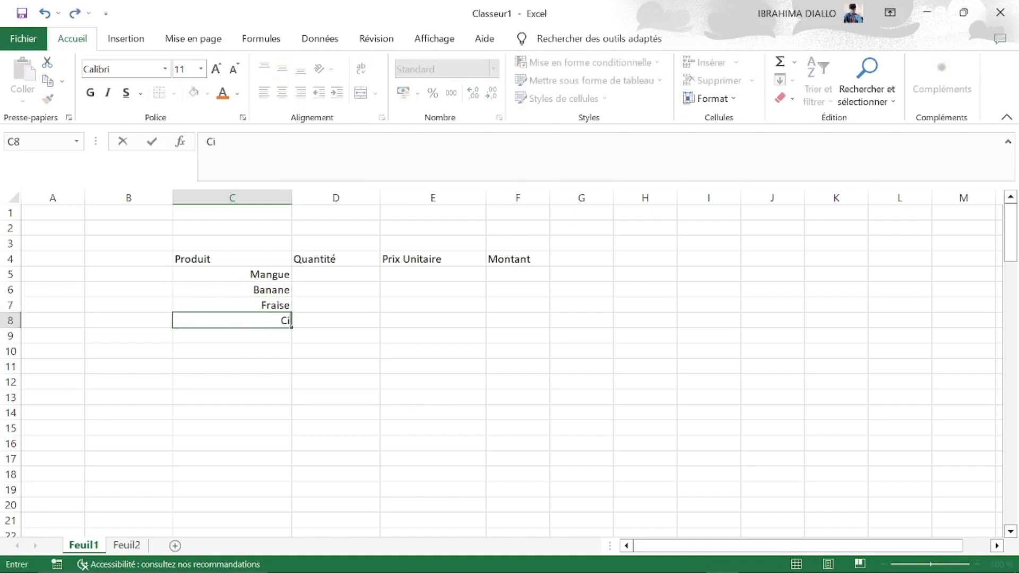
text(tron)
Step: Enter the products Mandarine in cell C9 and Orange in cell C10
click(269, 339)
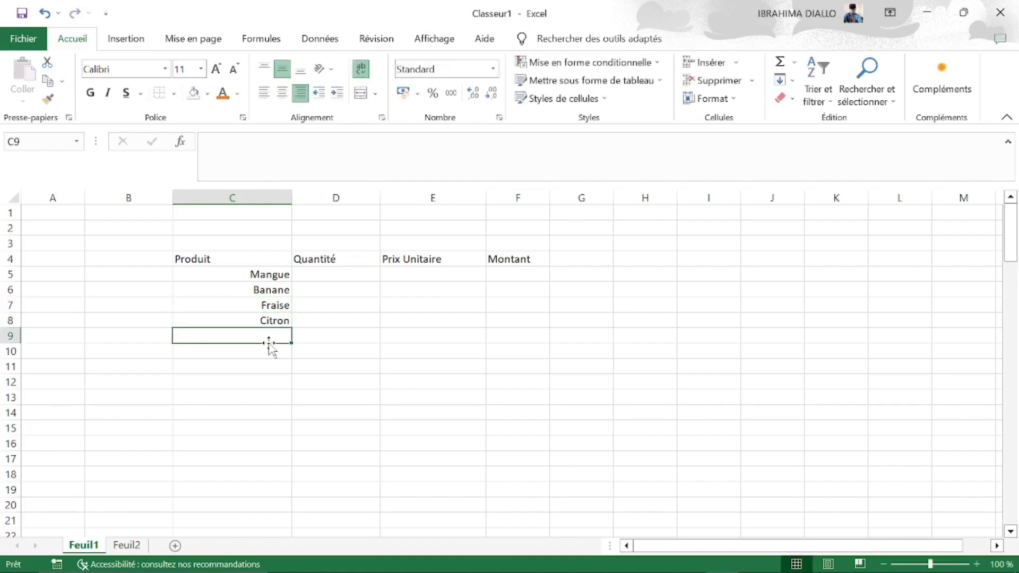
text(Manda)
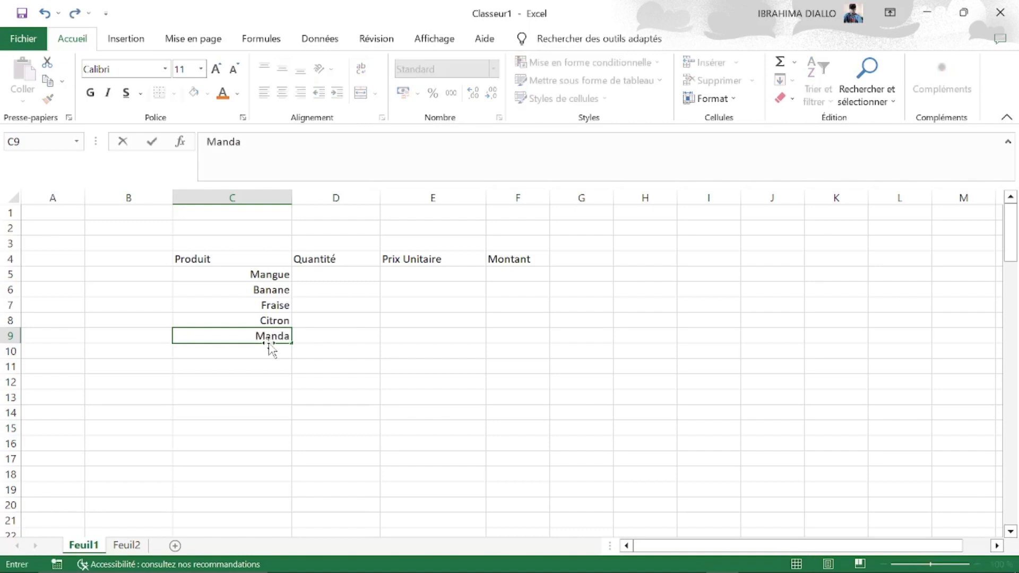
text(rine)
click(262, 356)
text(O)
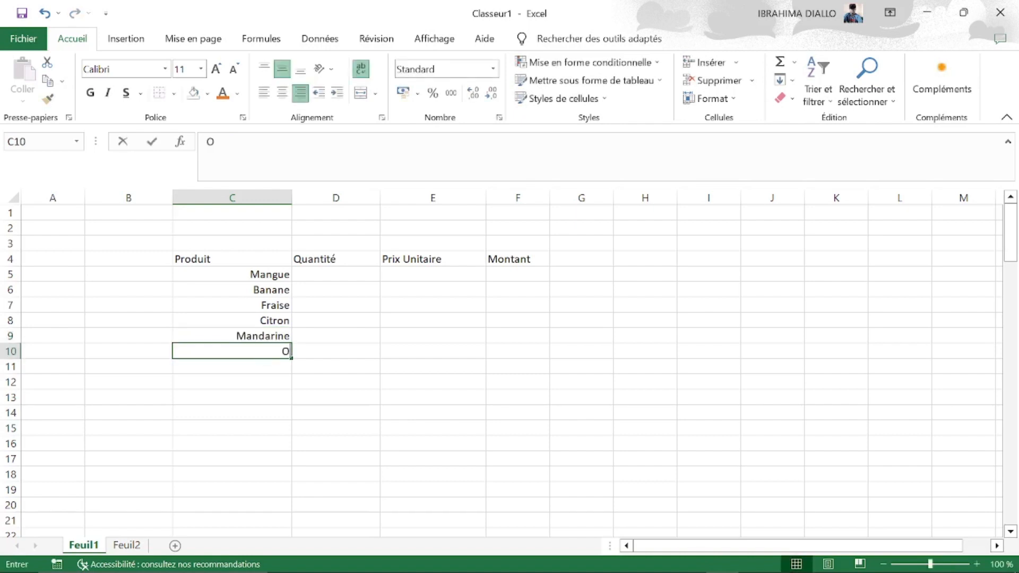
text(rage)
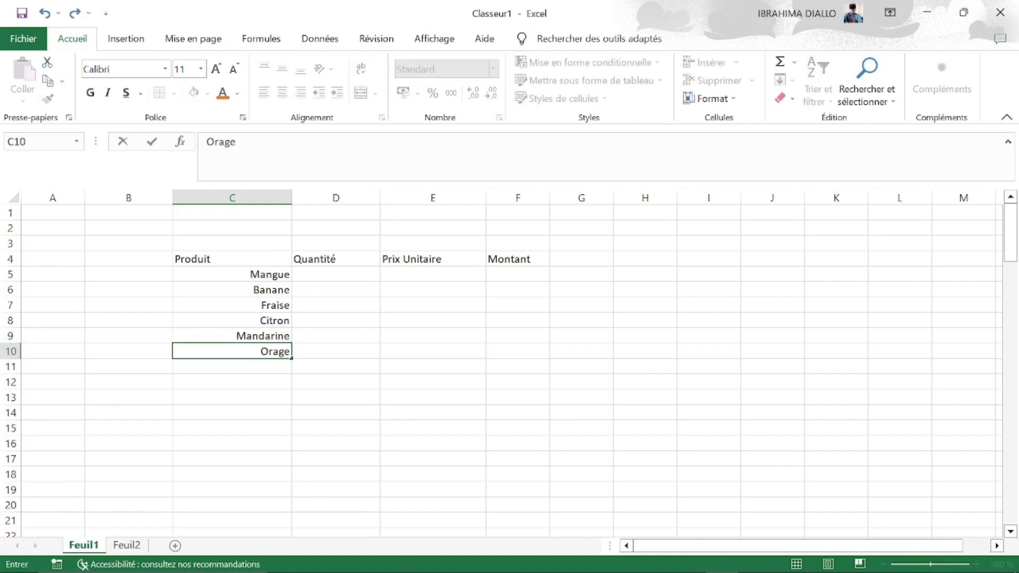
key(Left)
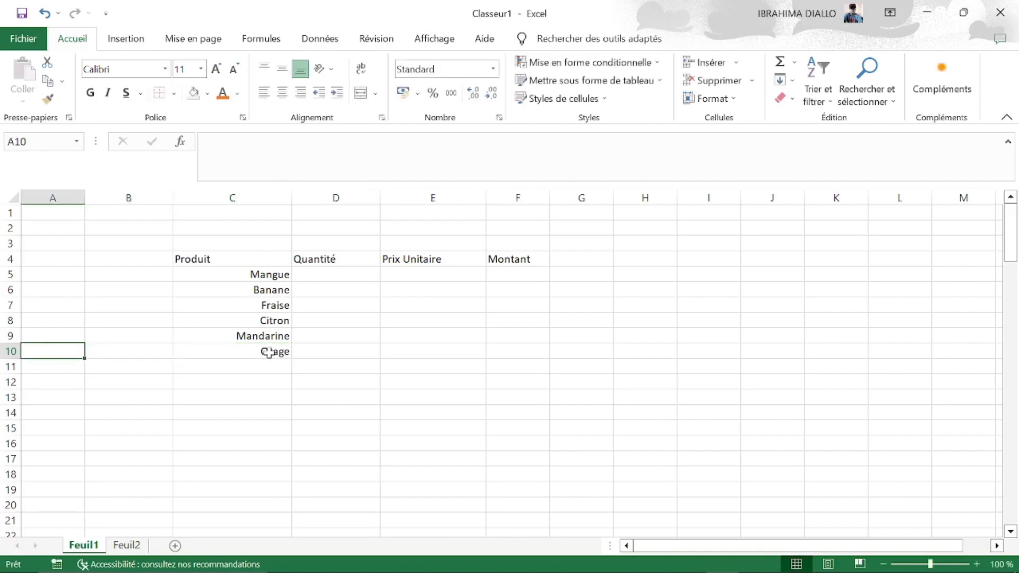
click(261, 353)
double_click(278, 351)
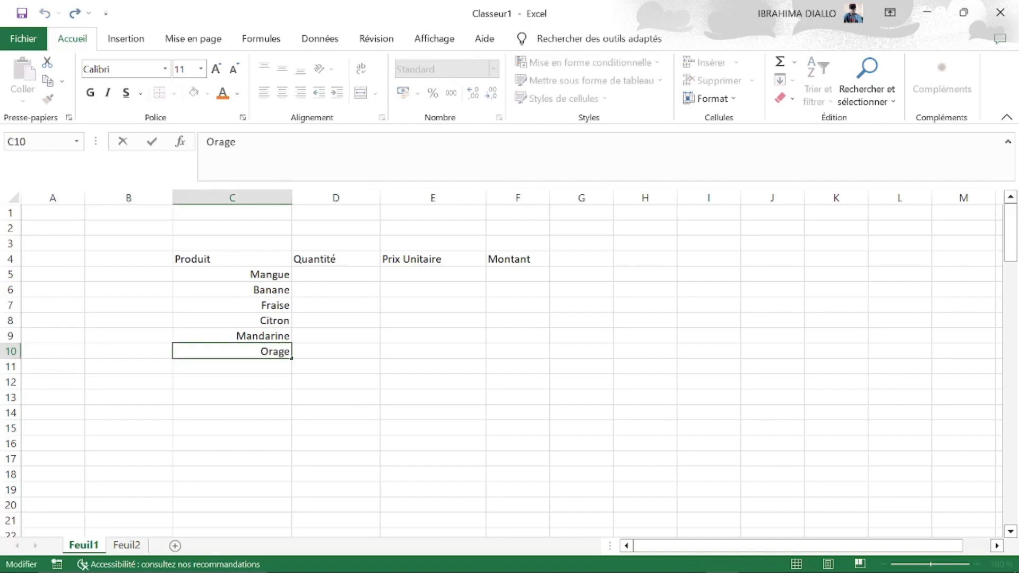
text(n)
click(335, 325)
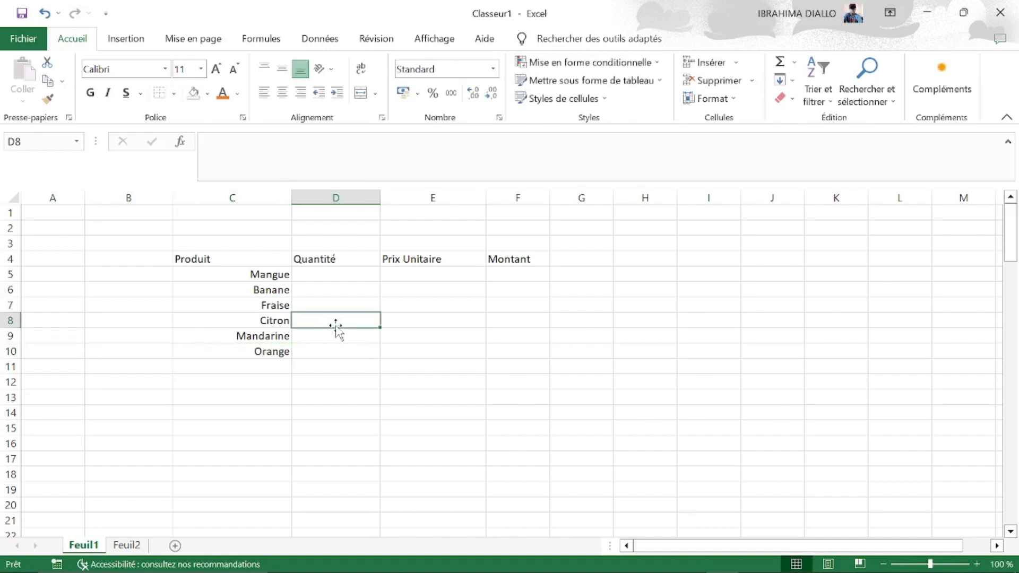
Step: Enter the quantities 10, 6 and 20 for Mangue, Banane and Fraise in cells D5 to D7
click(332, 271)
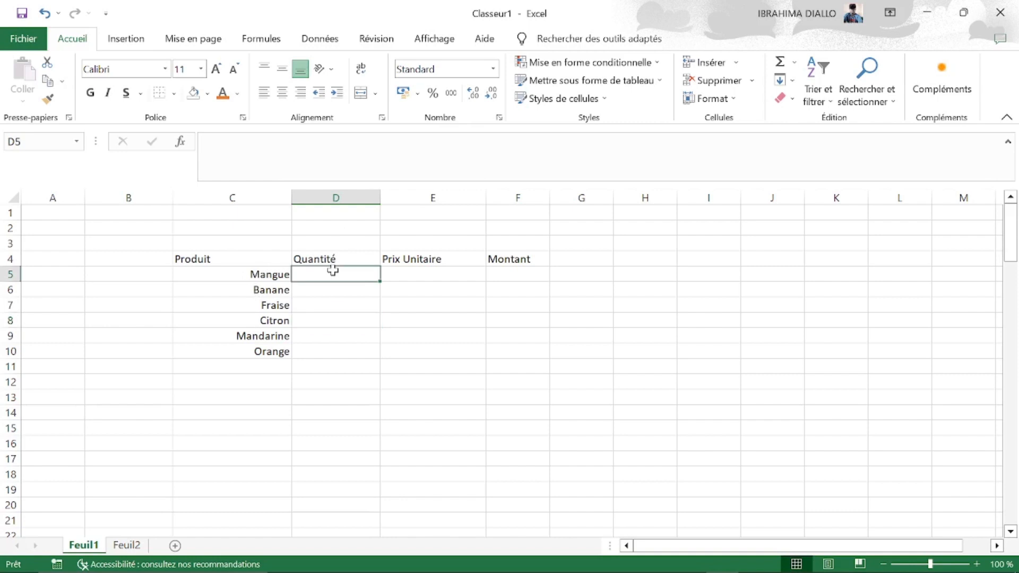
text(10)
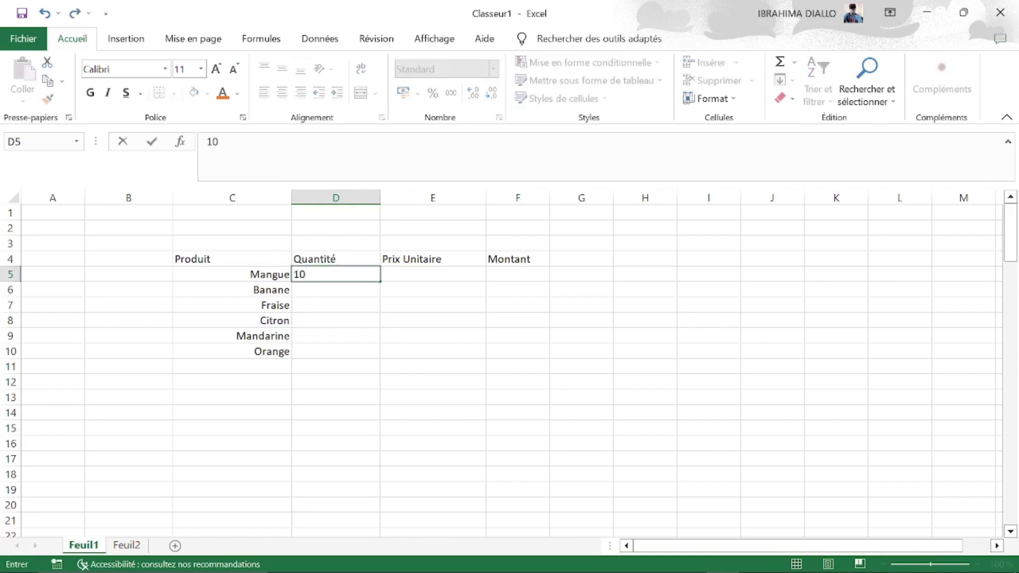
click(332, 291)
text(6)
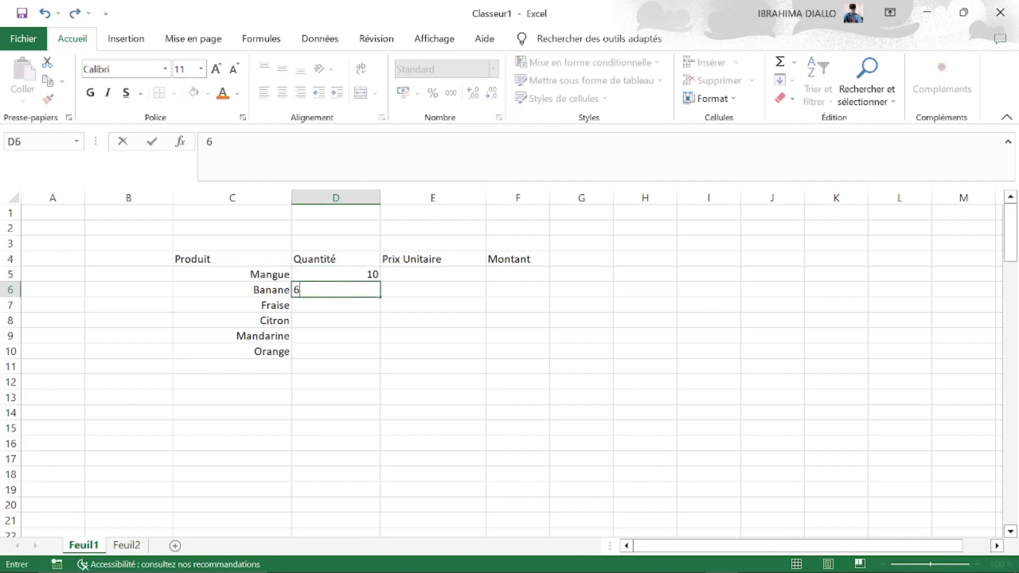
click(340, 306)
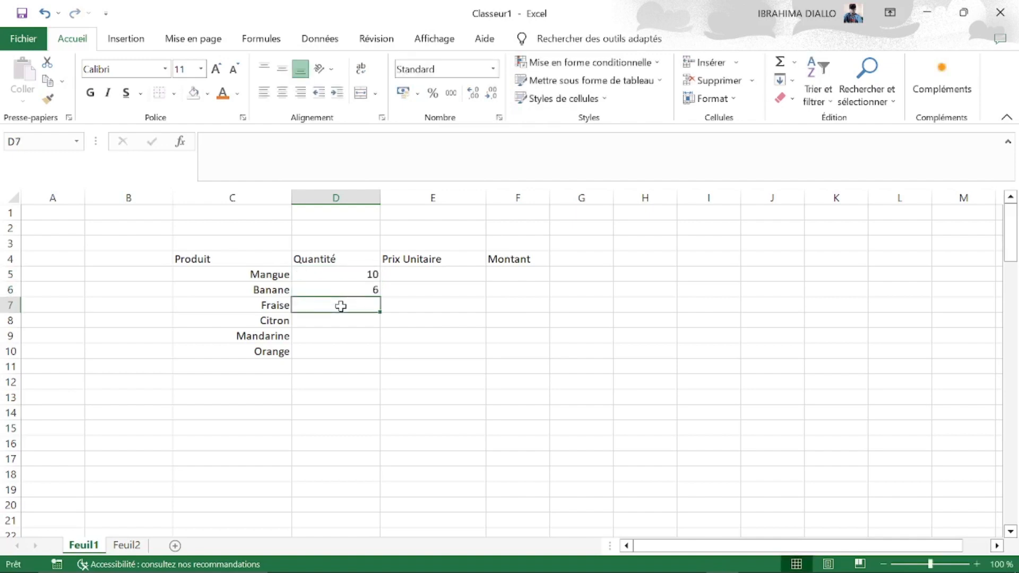
text(2)
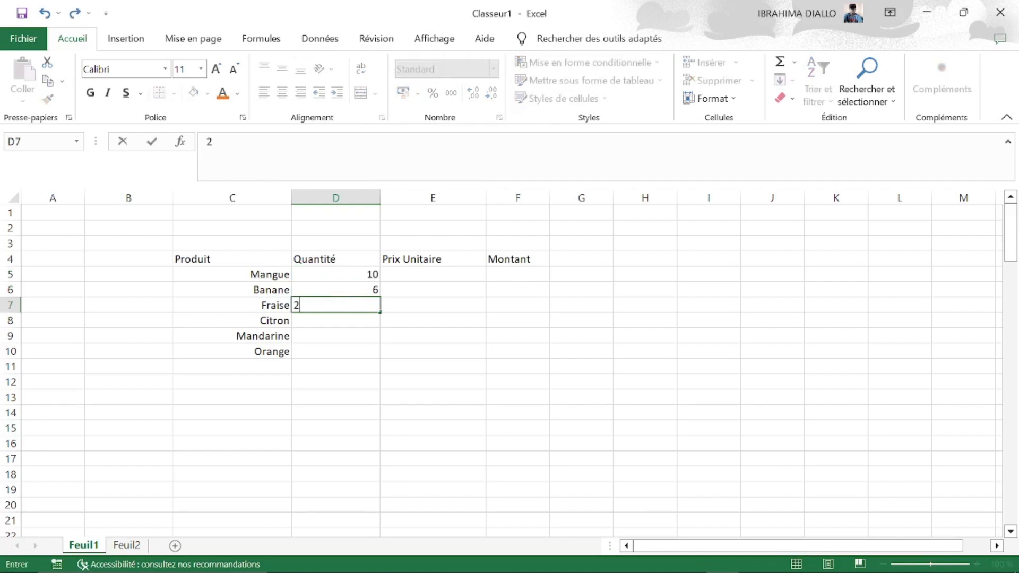
text(0)
Step: Enter the quantities 5, 12 and 30 for Citron, Mandarine and Orange in cells D8 to D10
click(359, 328)
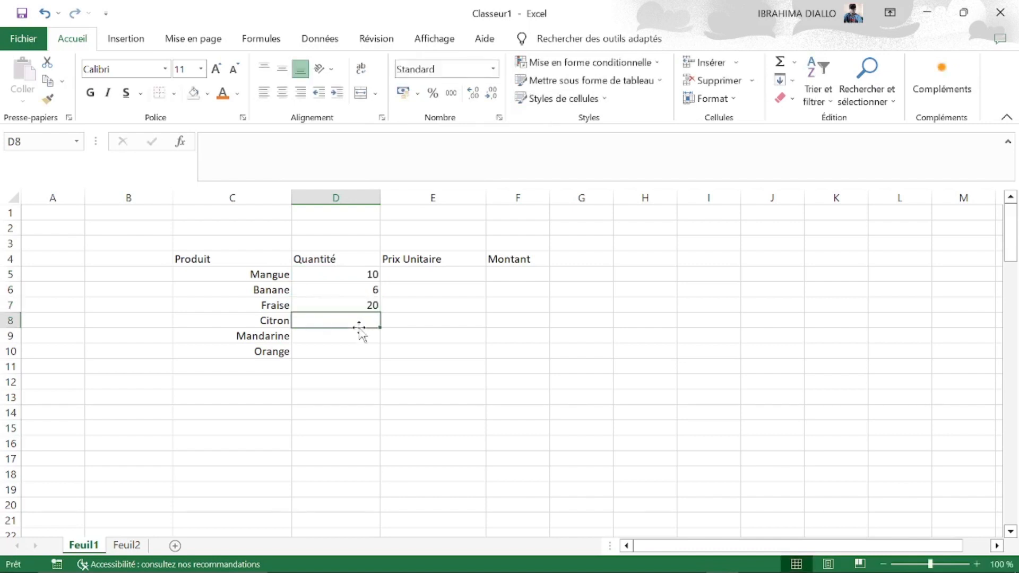
text(5)
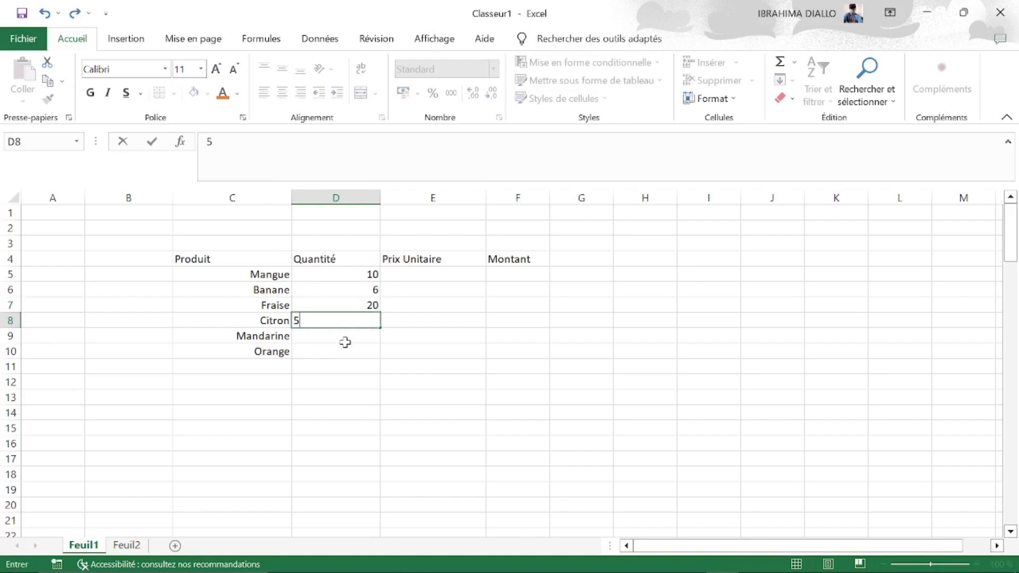
click(345, 342)
text(12)
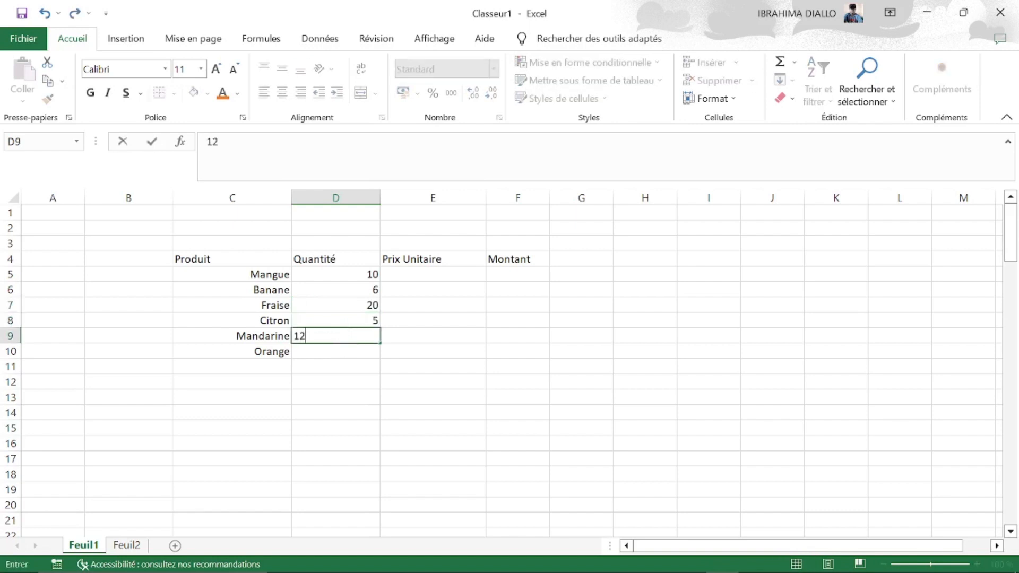
click(350, 354)
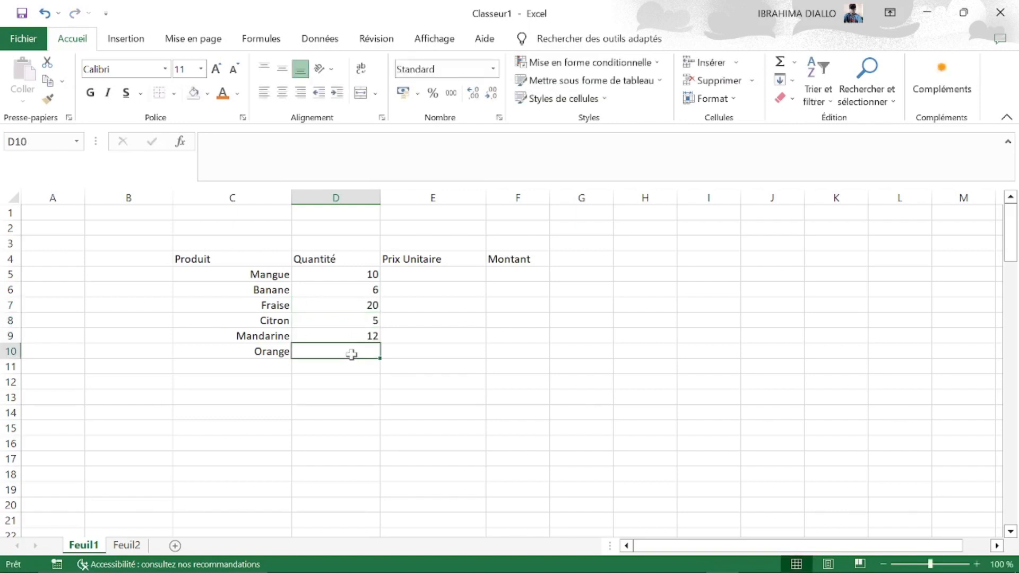
text(30)
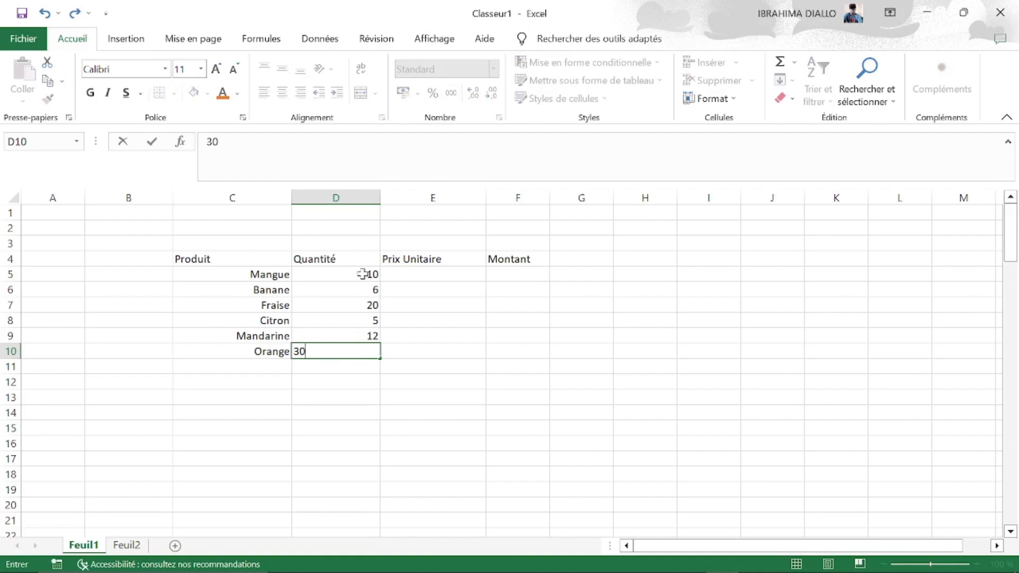
click(414, 283)
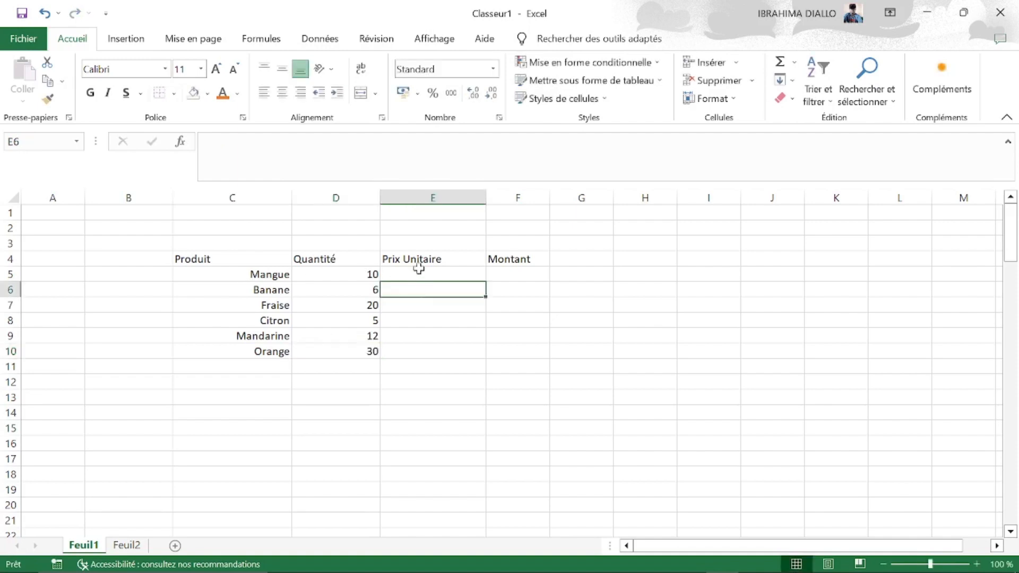
Step: Enter the unit prices 200 for Mangue in cell E5 and 150 for Banane in cell E6
click(416, 271)
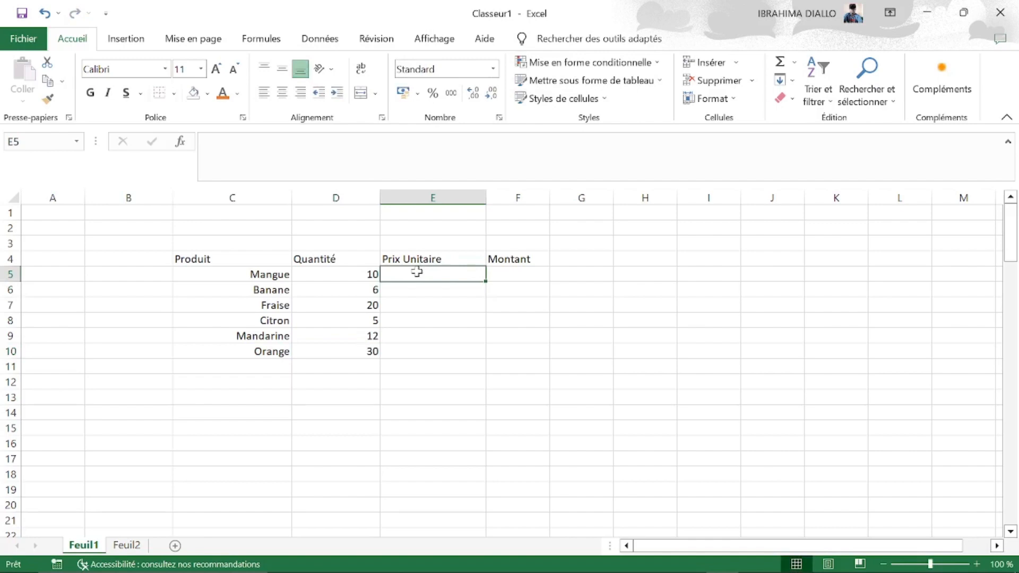
text(200)
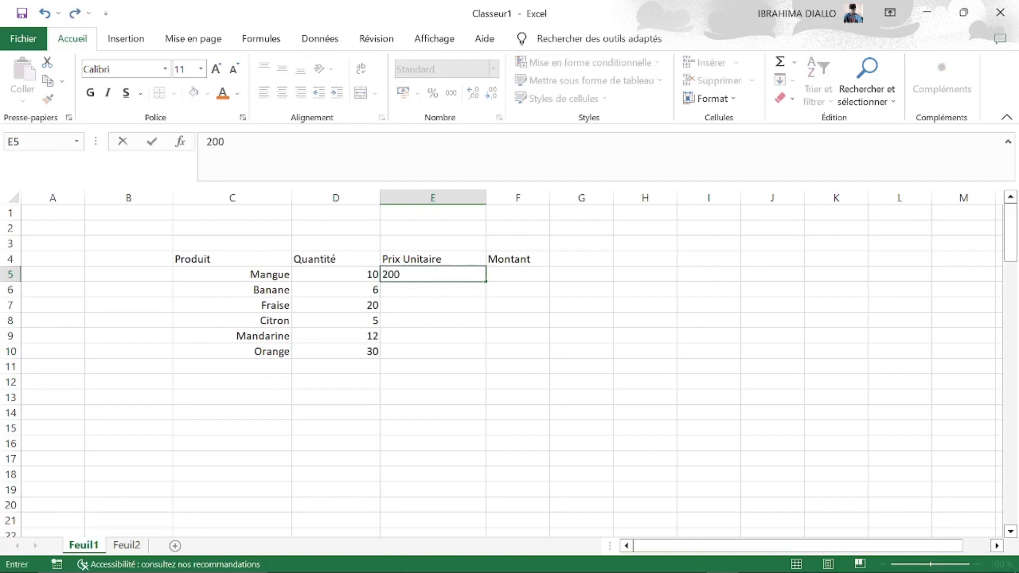
click(402, 291)
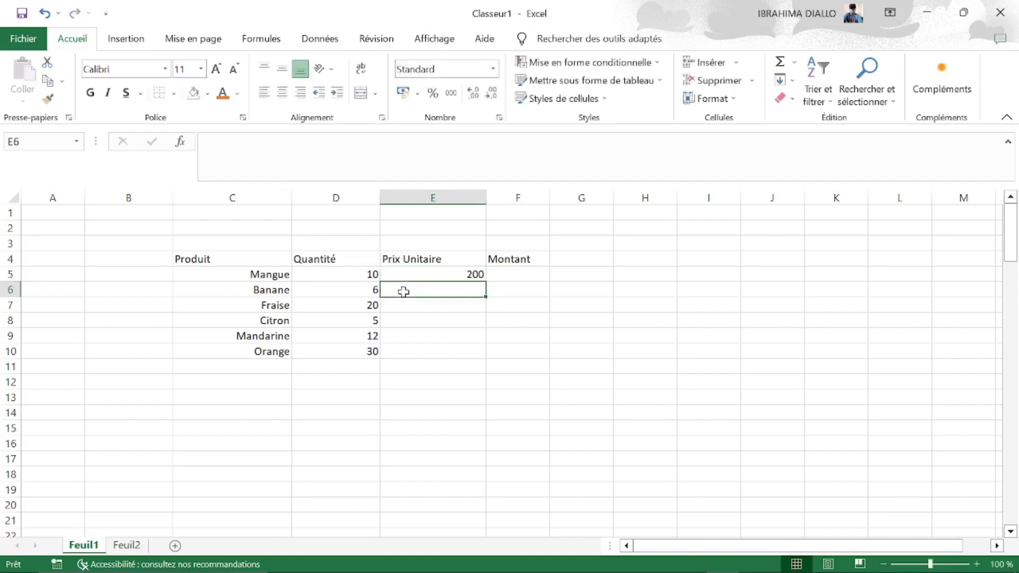
text(150)
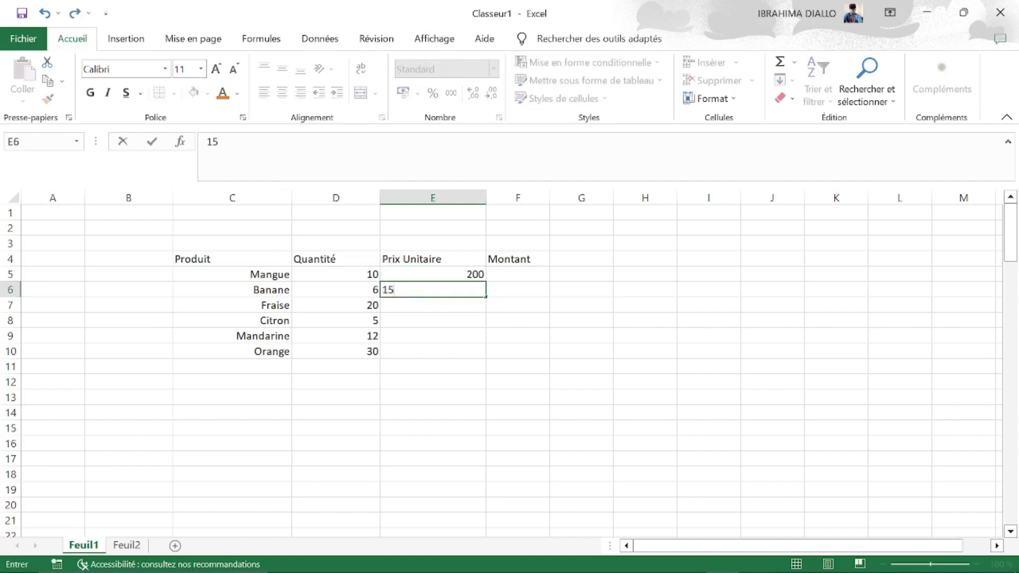
Step: Enter the unit price 250 for Fraise in cell E7
click(410, 306)
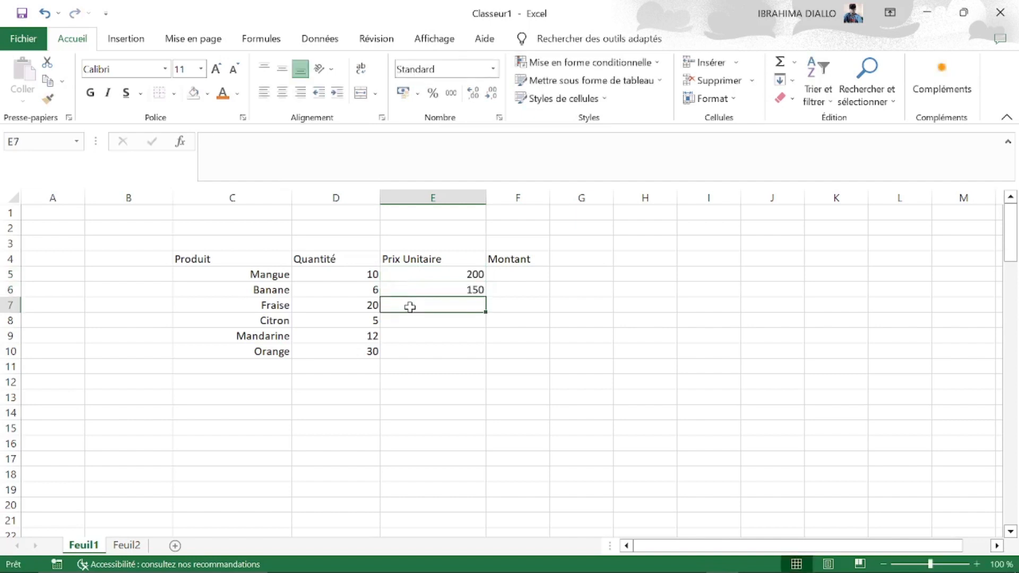
text(1)
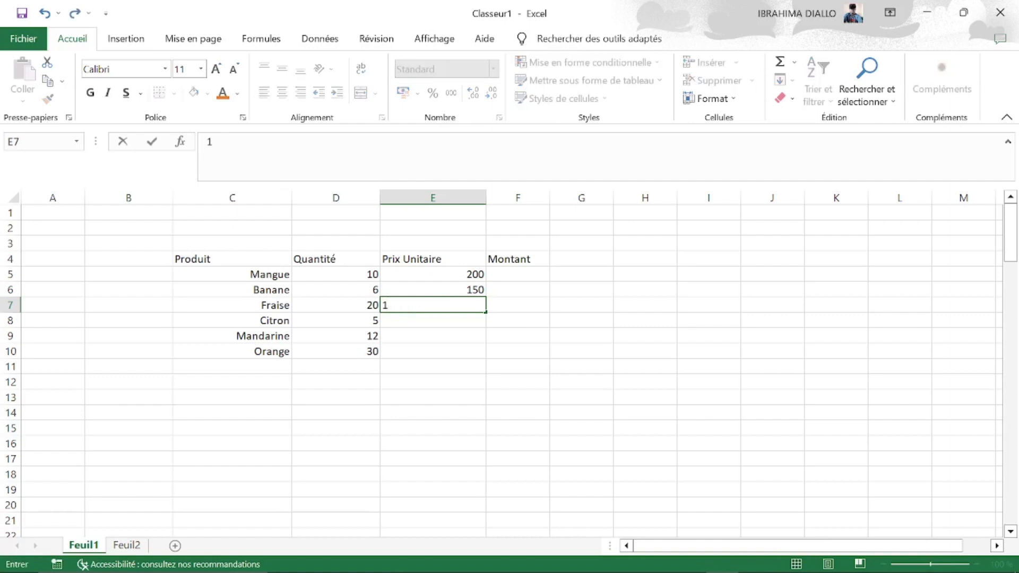
key(BackSpace)
text(20)
key(BackSpace)
text(2)
key(BackSpace)
text(50)
click(460, 318)
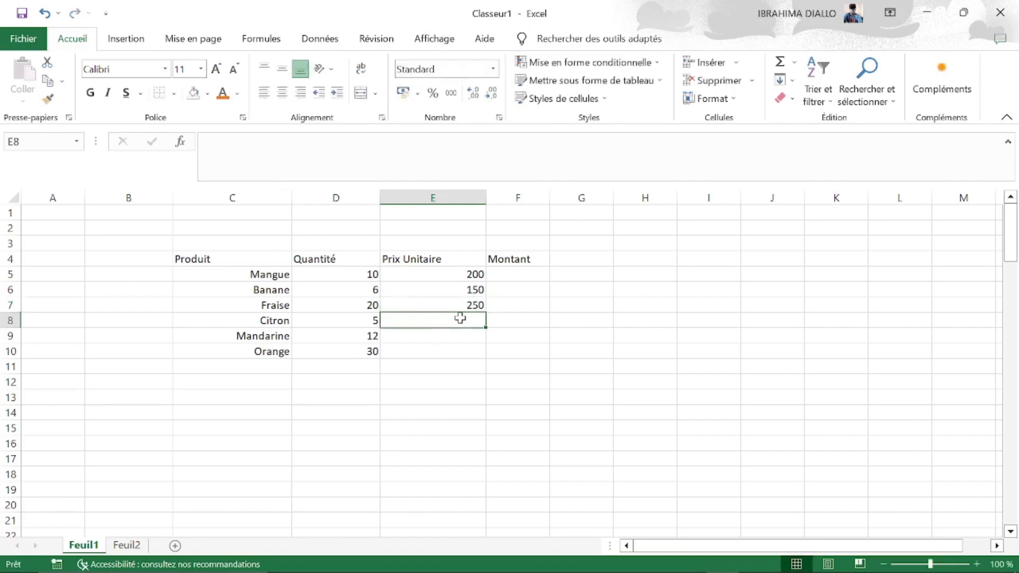
Step: Enter the unit prices 100 for Citron, 300 for Mandarine and 175 for Orange
text(100)
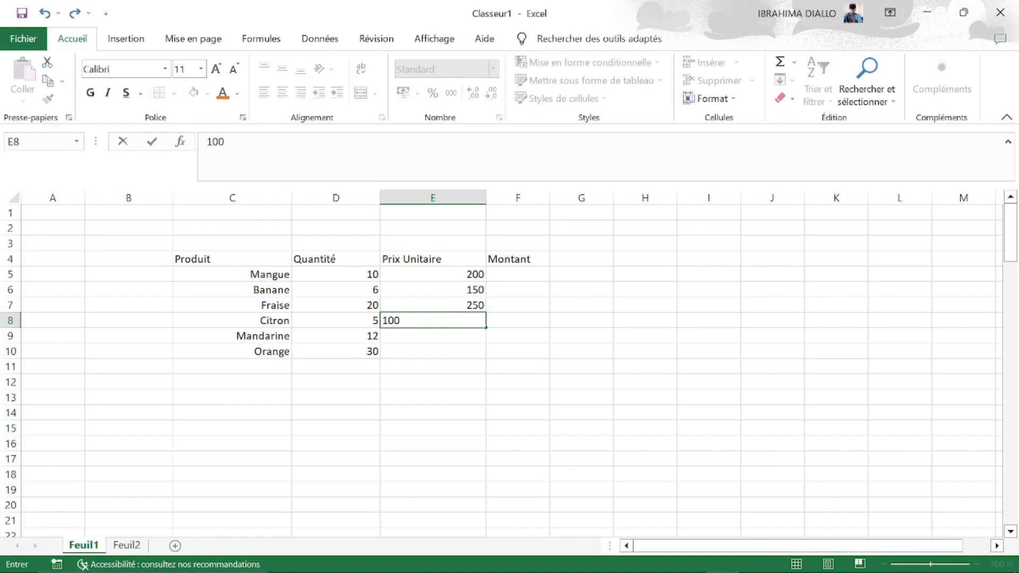
click(432, 338)
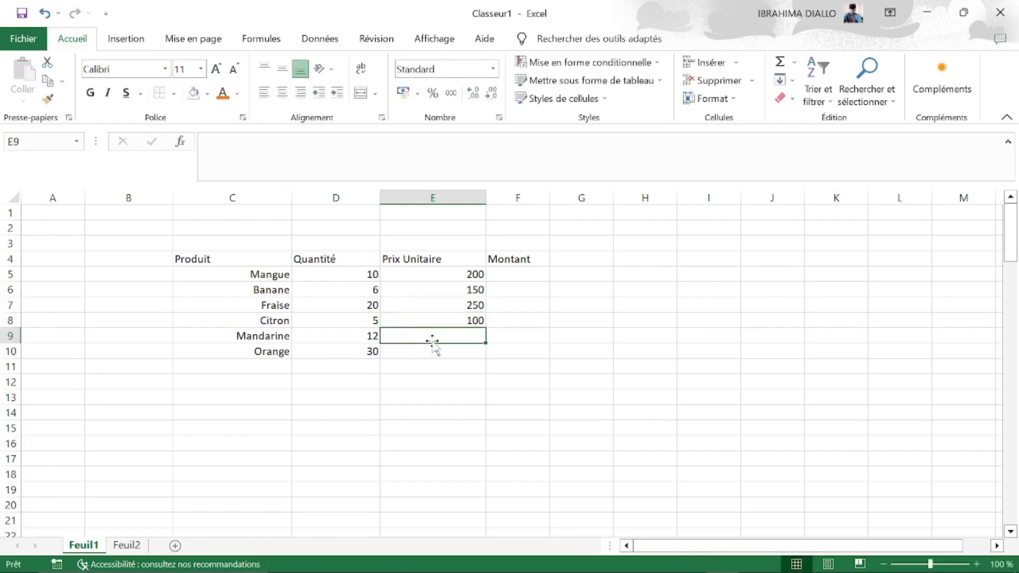
text(3)
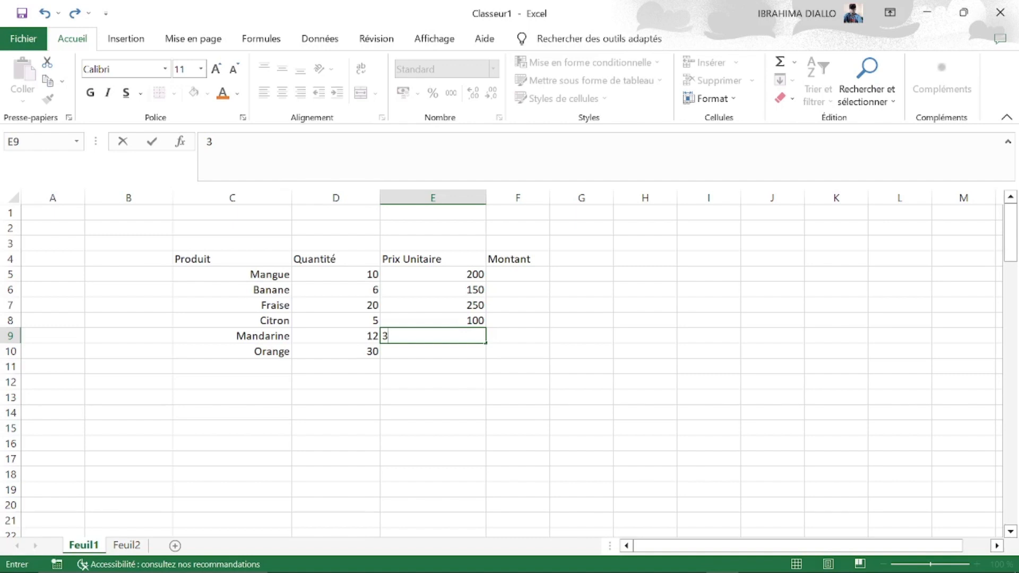
text(00)
click(416, 352)
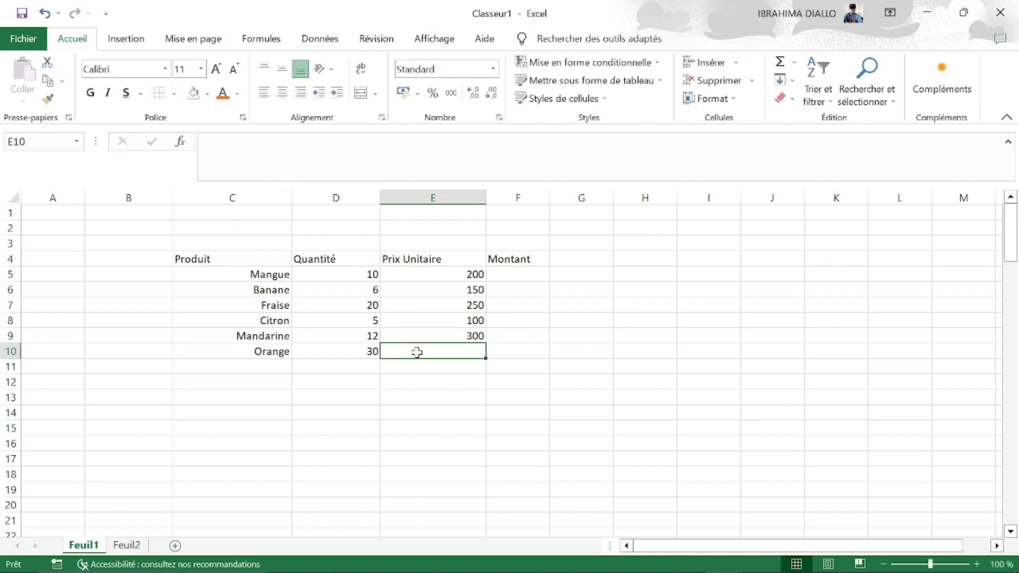
text(1)
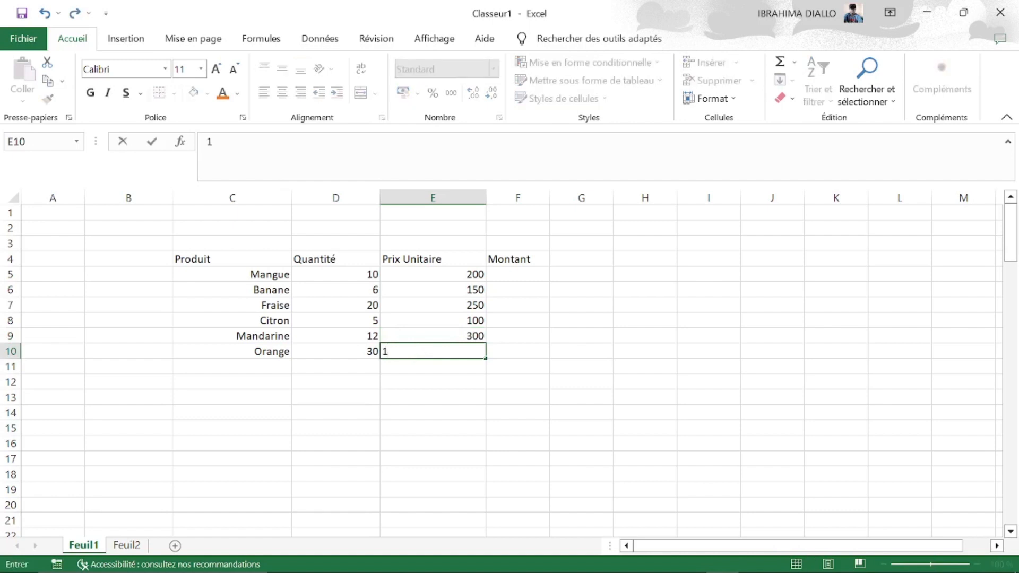
text(75)
Step: Left-align the contents of the product rows C5:F10
click(205, 275)
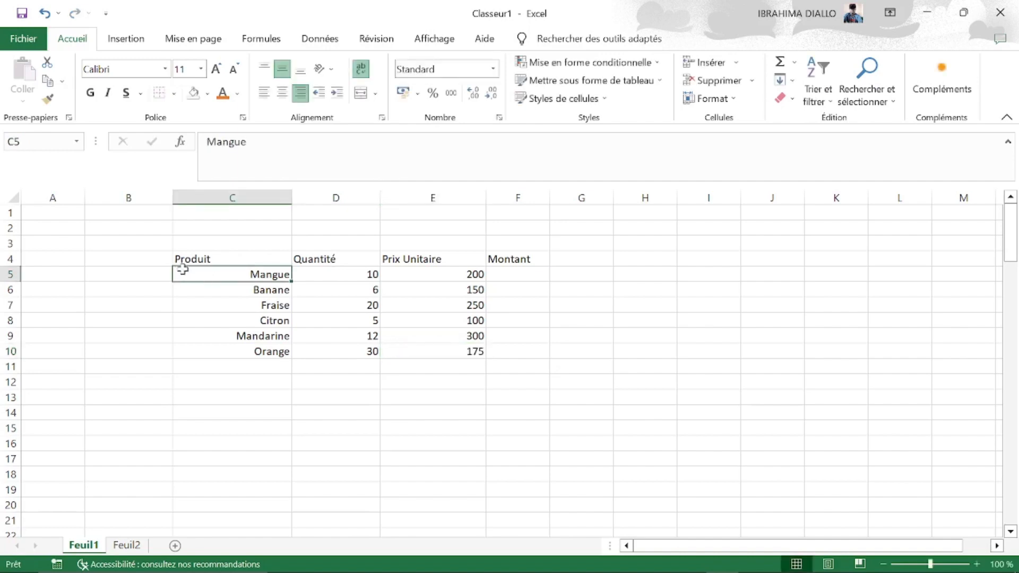
drag(183, 269, 495, 350)
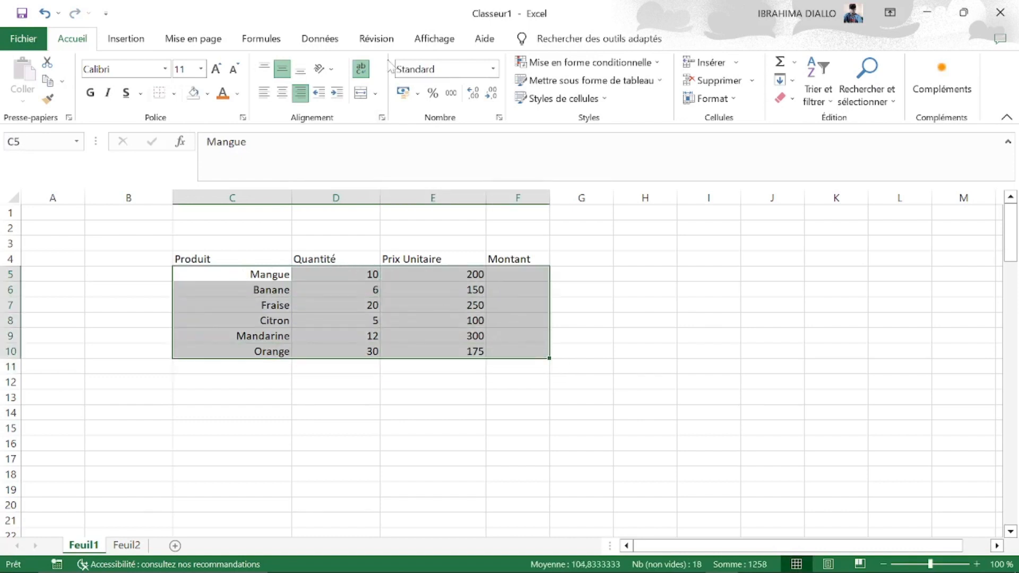
click(268, 97)
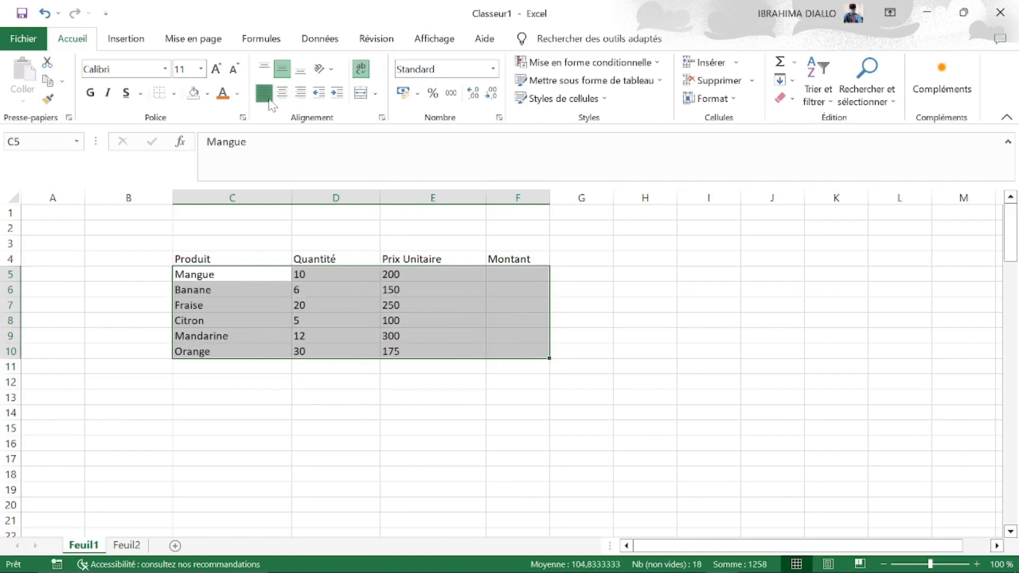
click(327, 386)
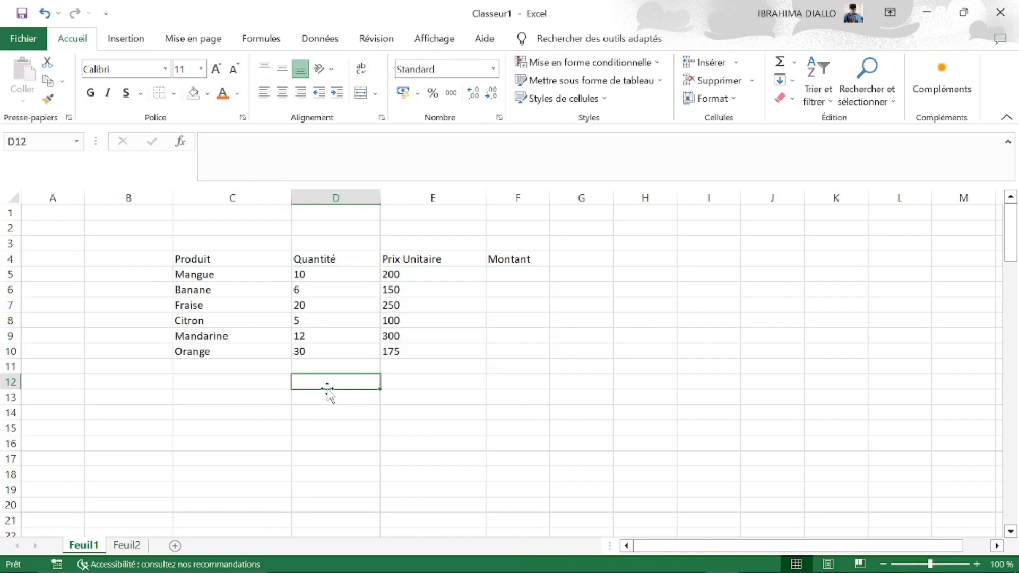
click(179, 256)
drag(179, 256, 510, 266)
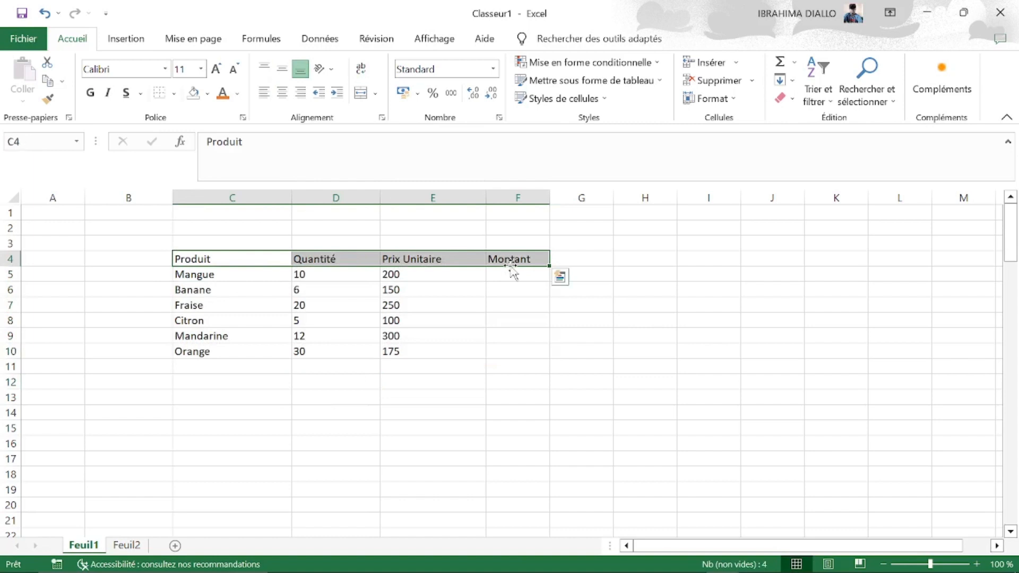
click(476, 365)
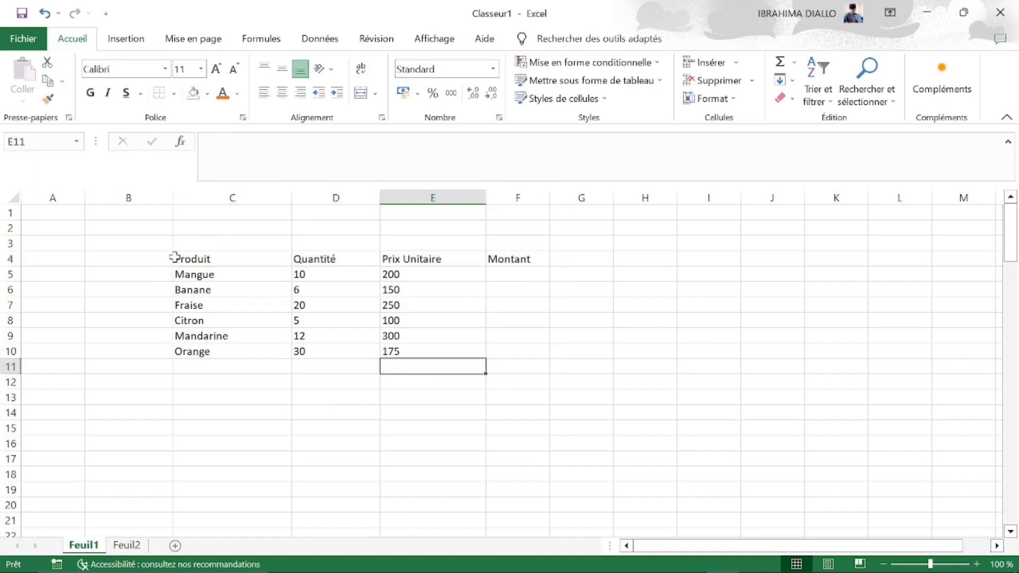
Step: Apply all borders to the whole table C4:F10, including the header row
drag(175, 257, 528, 344)
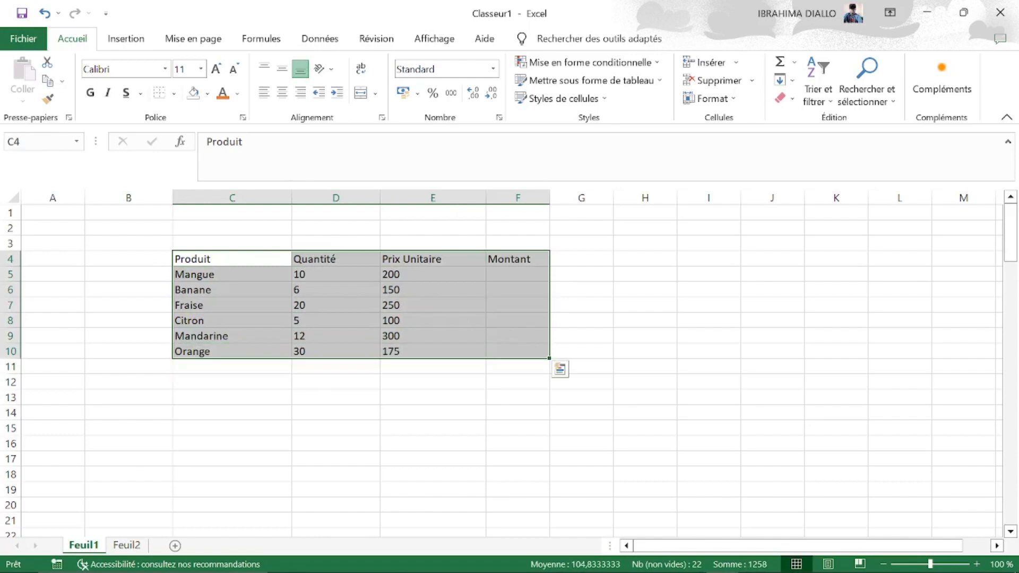
click(175, 96)
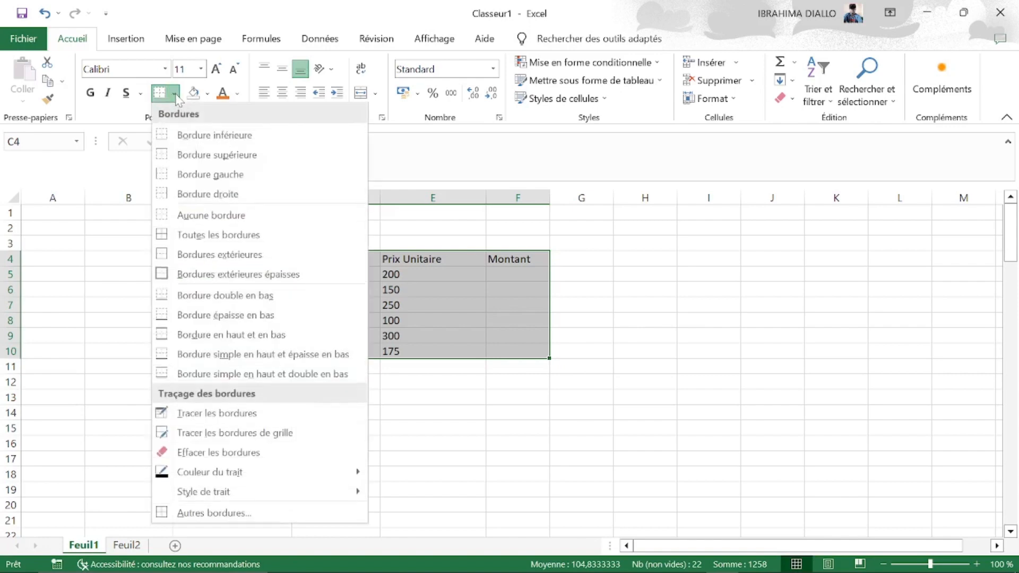
click(224, 235)
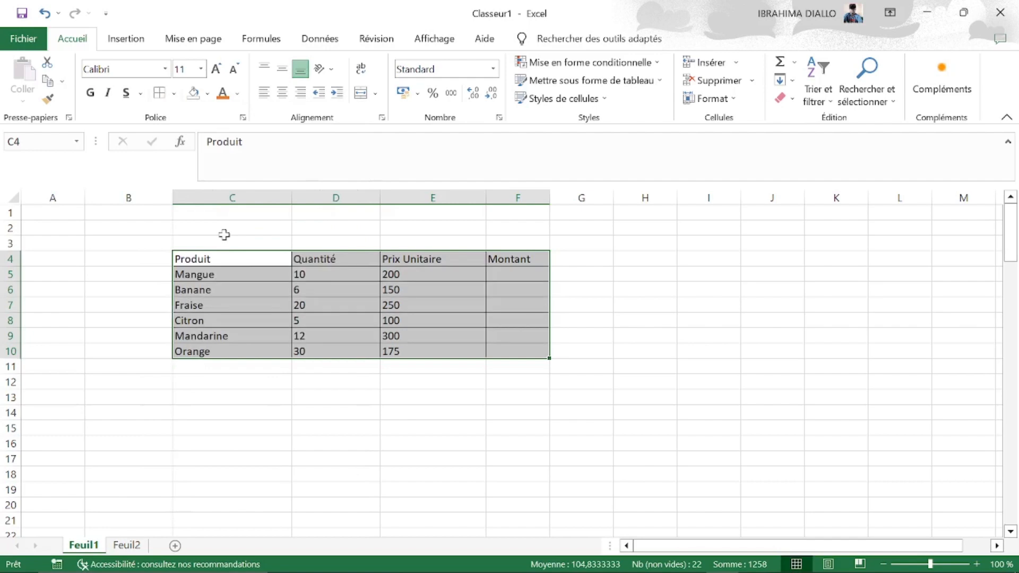
click(343, 380)
click(207, 257)
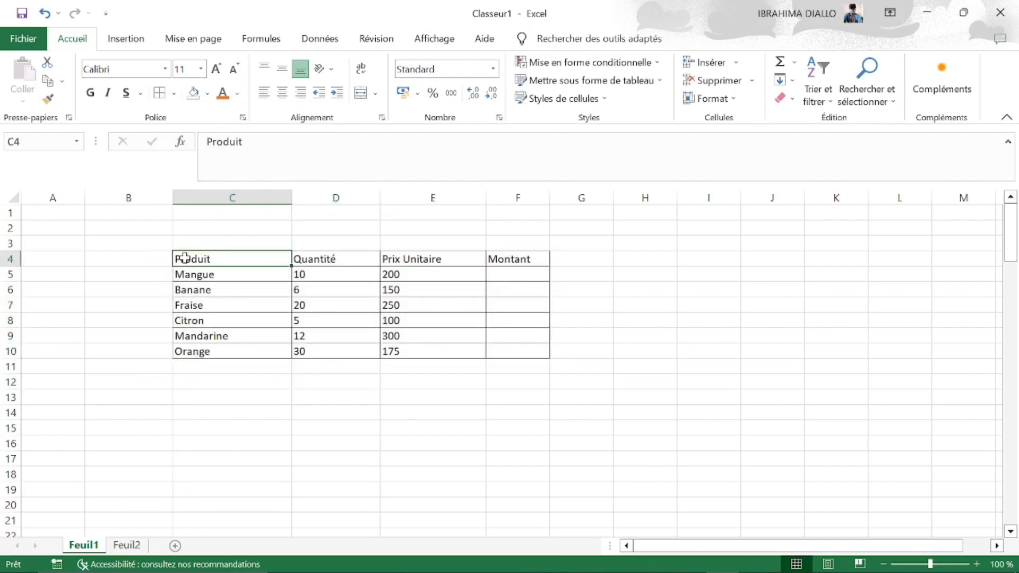
drag(184, 258, 525, 353)
click(450, 440)
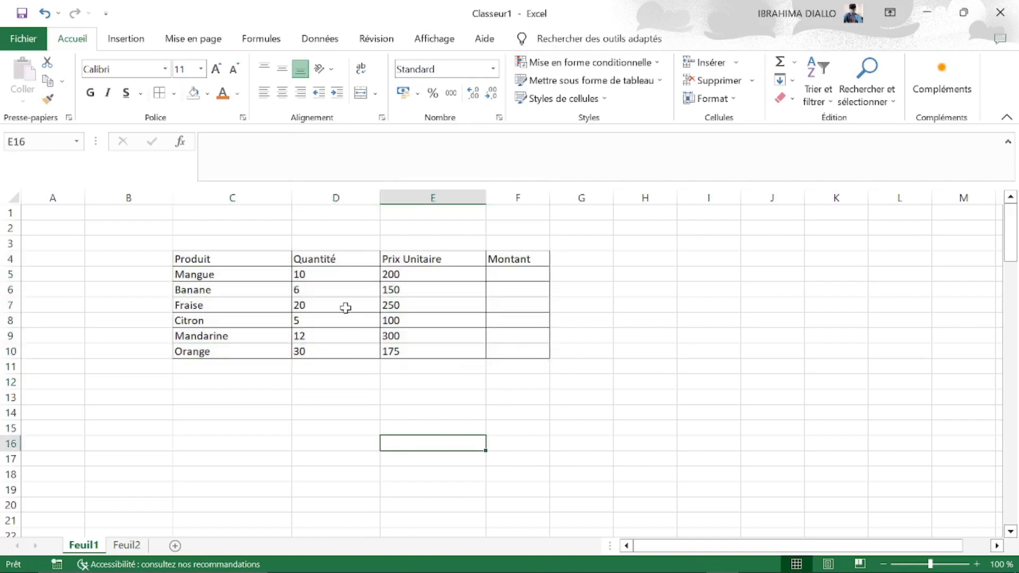
Step: Make the table's header row C4:F4 bold and fill it with medium gray
click(178, 256)
drag(178, 256, 512, 265)
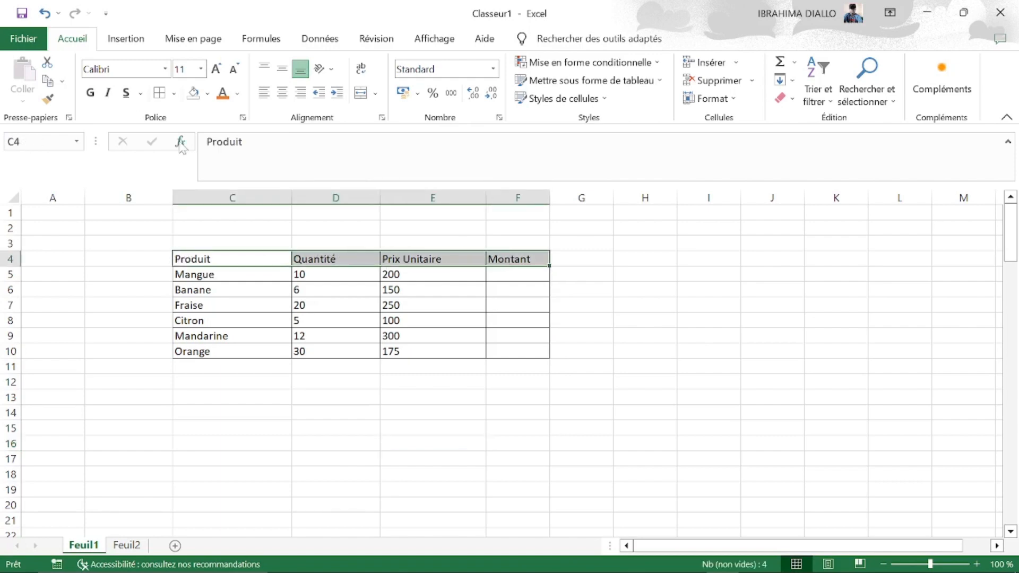
click(90, 100)
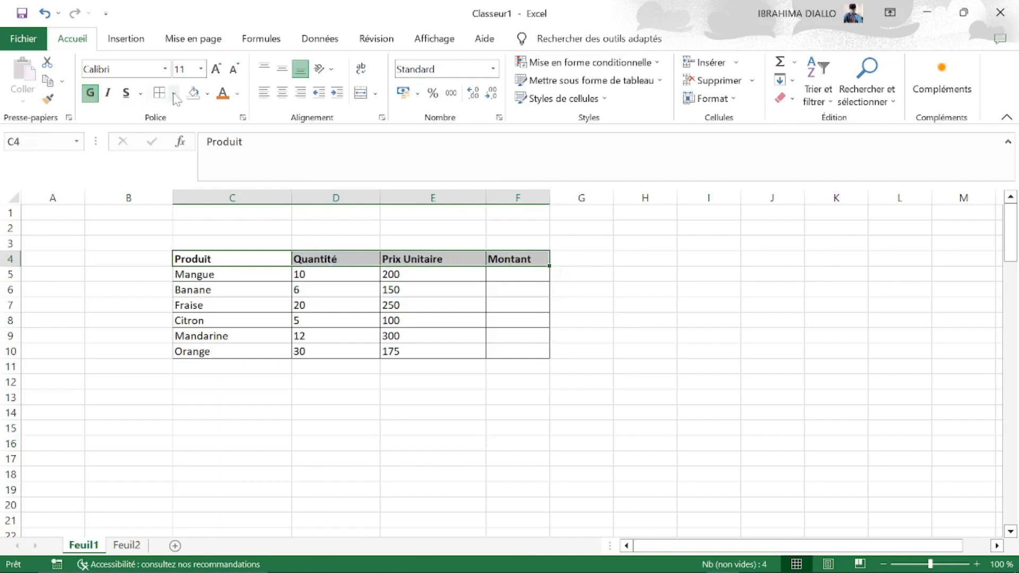
click(207, 94)
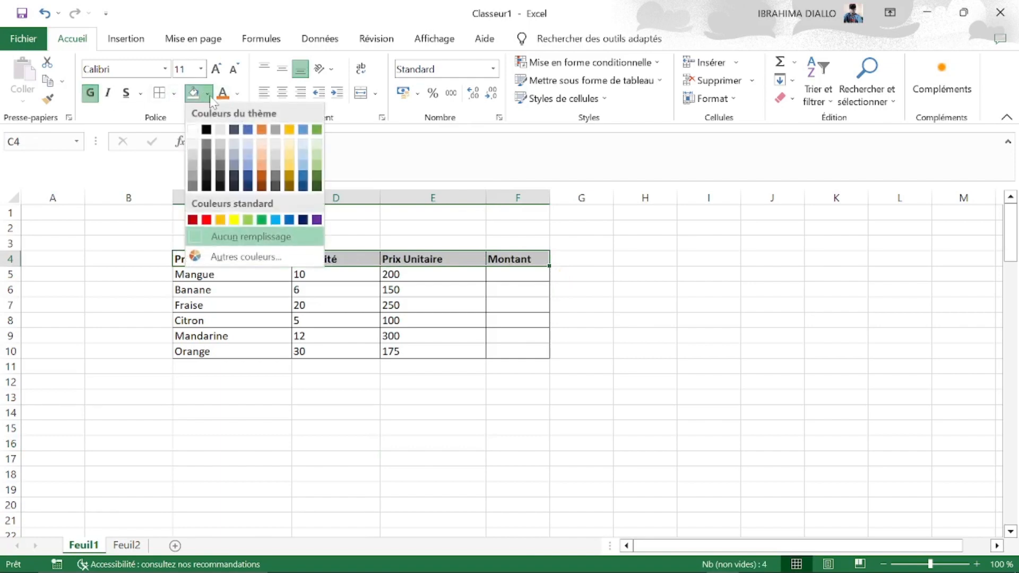
click(220, 164)
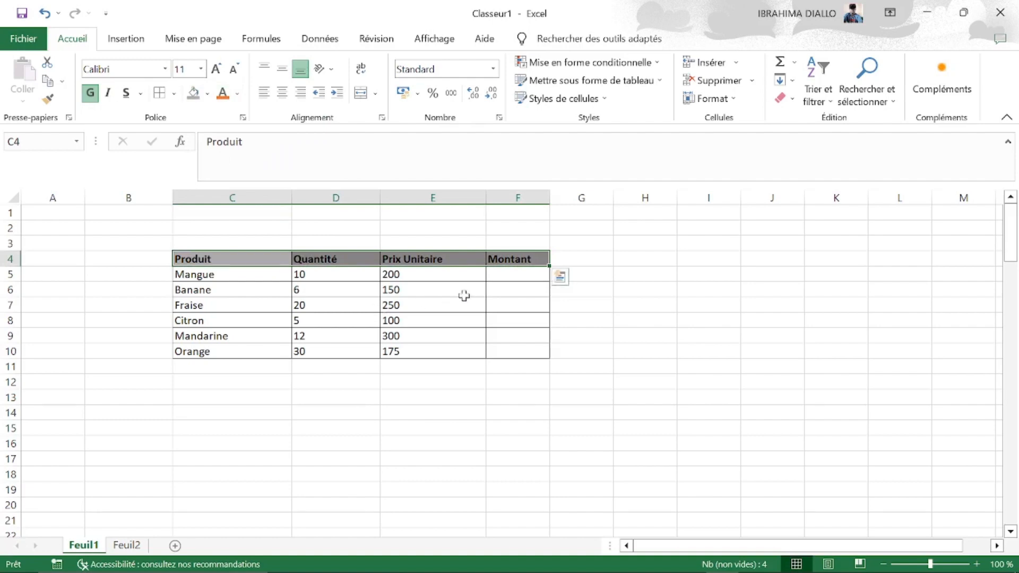
click(595, 309)
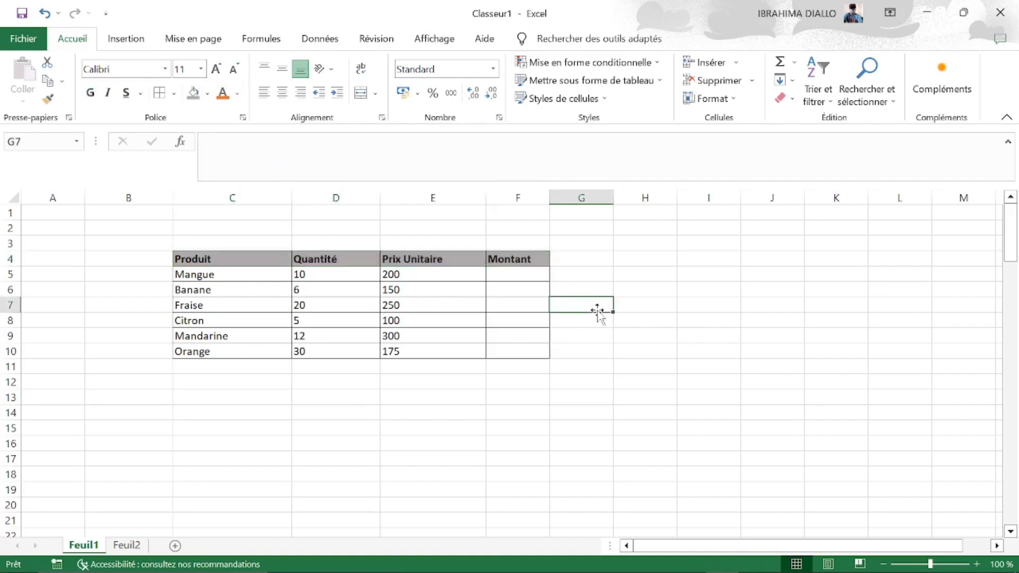
Step: Start a formula in the Montant cell for Mangue, F5
click(509, 273)
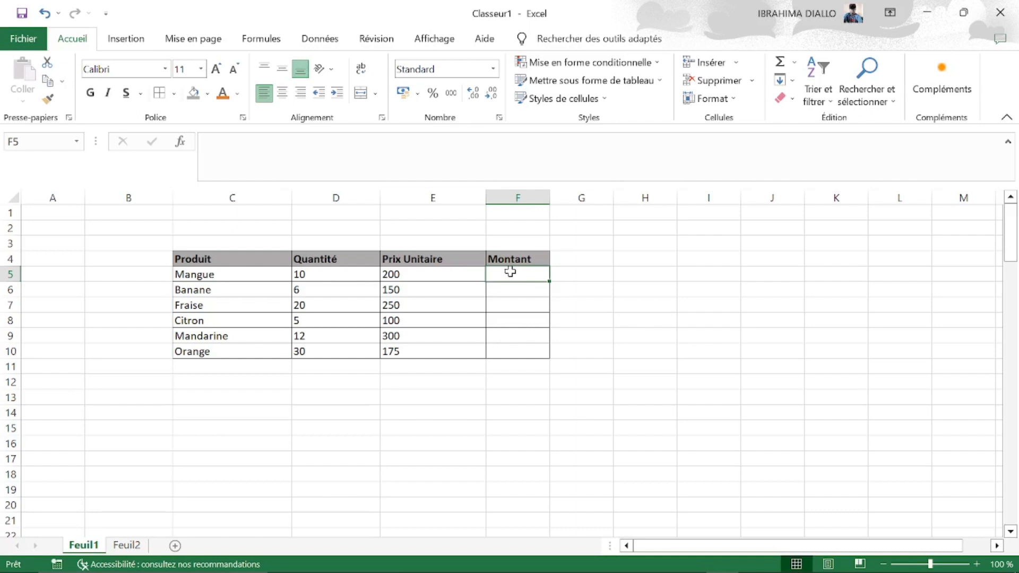
text(=)
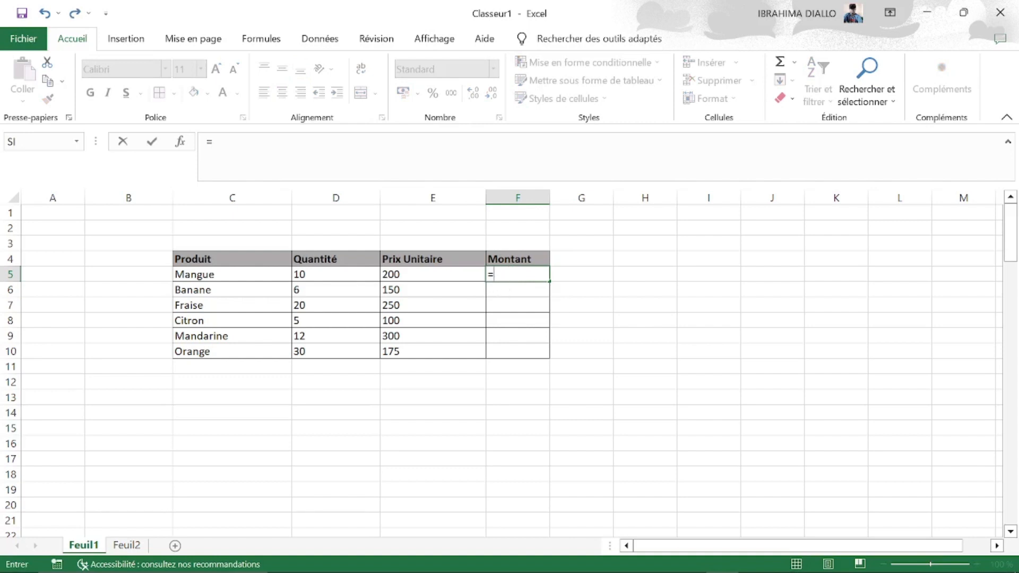
text(pro)
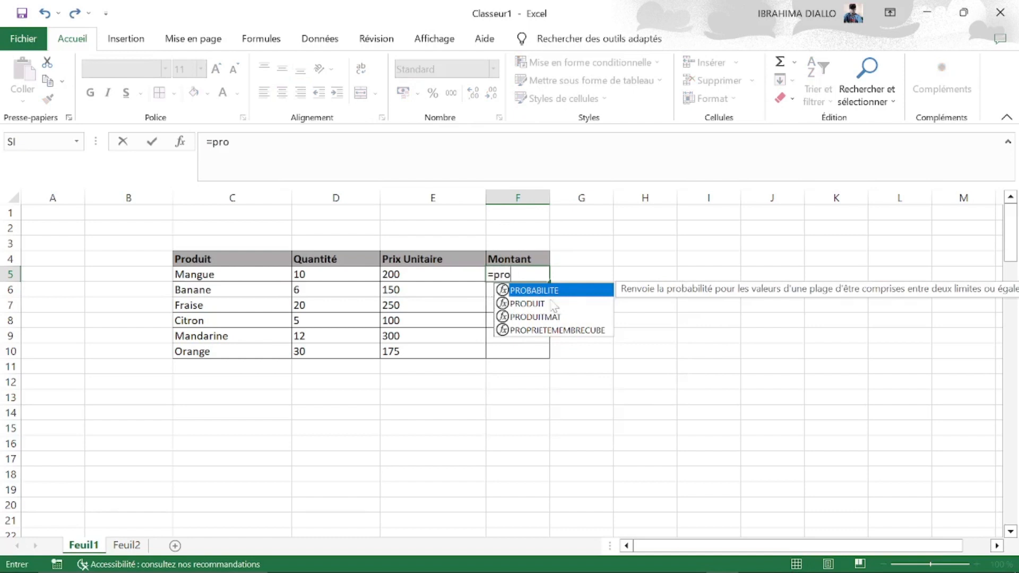
click(529, 305)
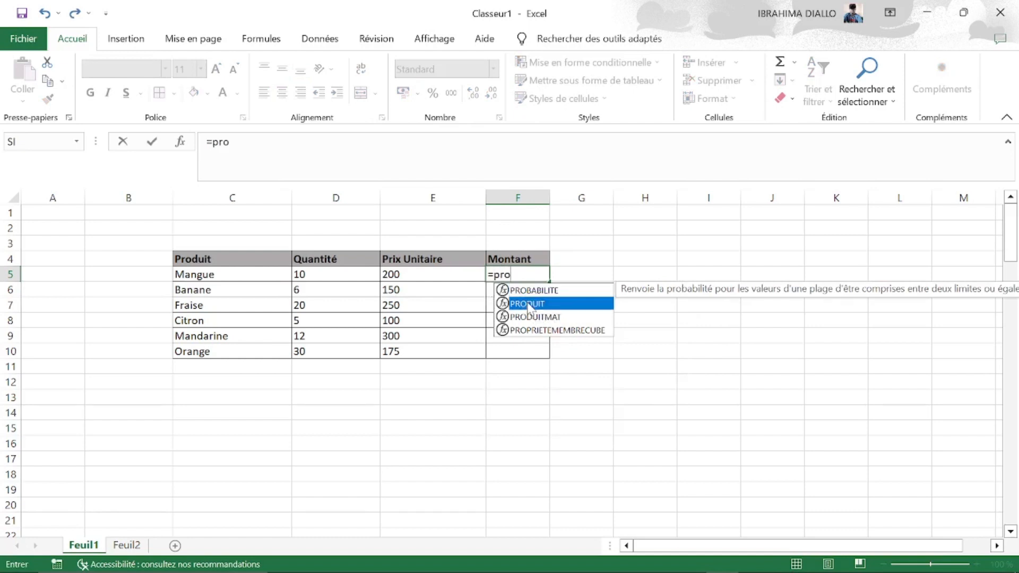
double_click(529, 305)
key(BackSpace)
key(BackSpace)
key(BackSpace)
key(BackSpace)
key(BackSpace)
key(BackSpace)
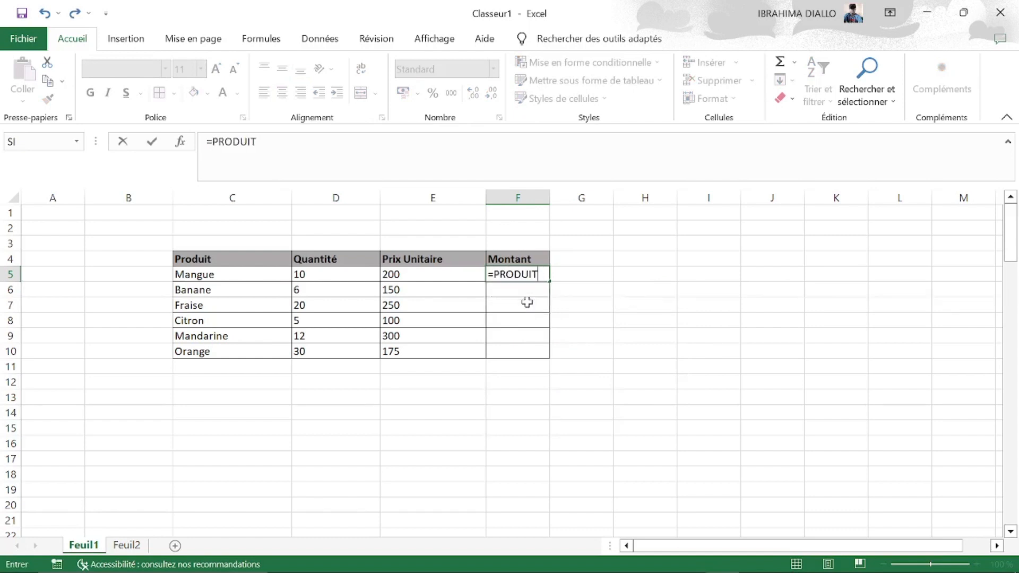
key(BackSpace)
key(BackSpace)
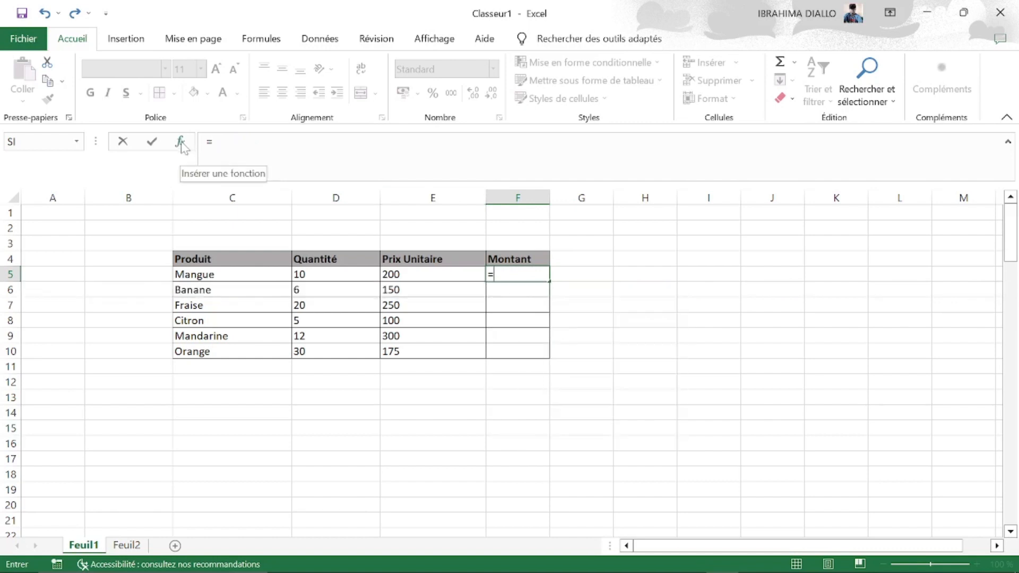
Step: Insert the PRODUIT function in F5 with D5:E5 as Nombre1 to calculate the Montant for Mangue
click(138, 41)
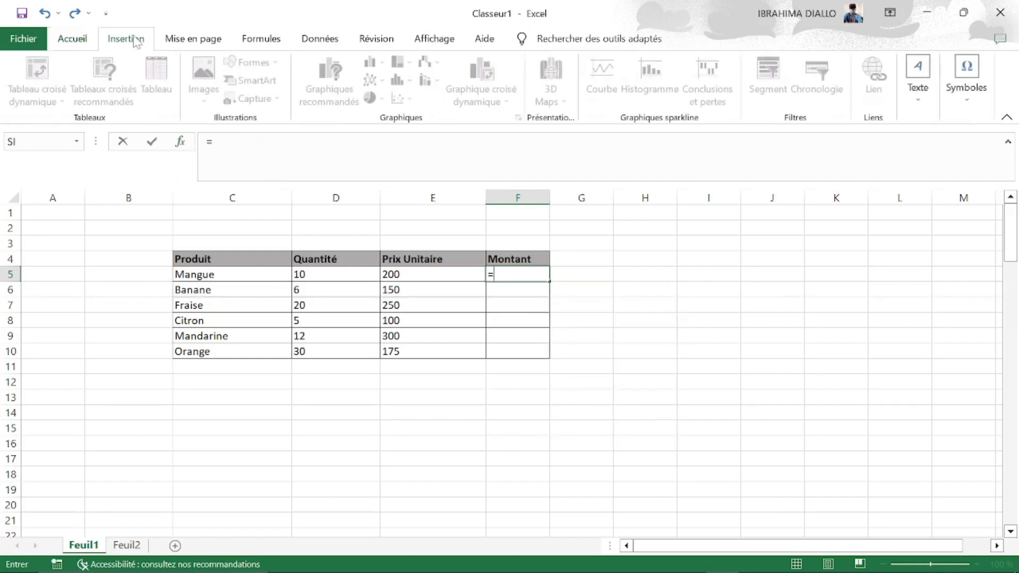
click(78, 46)
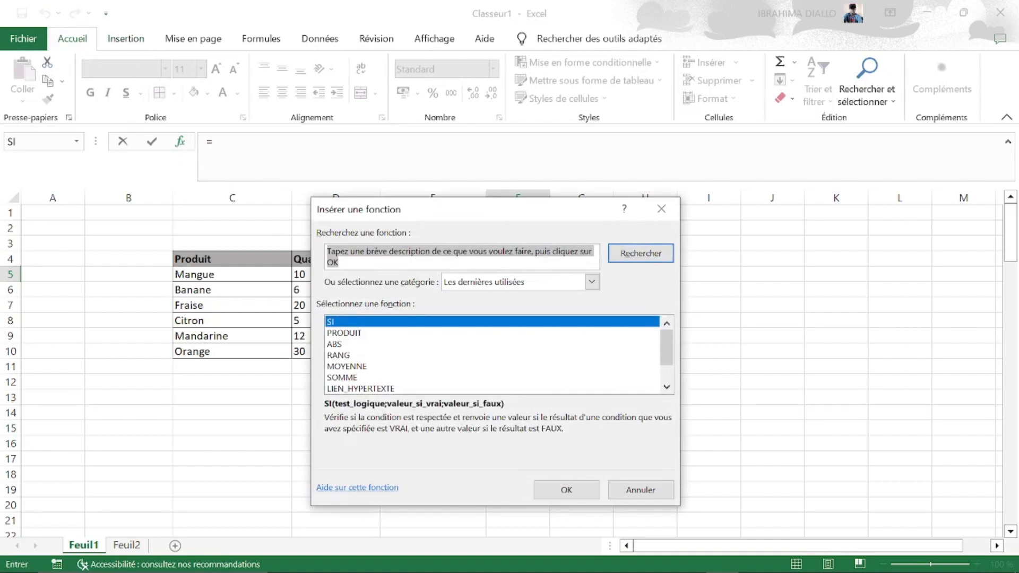
click(344, 333)
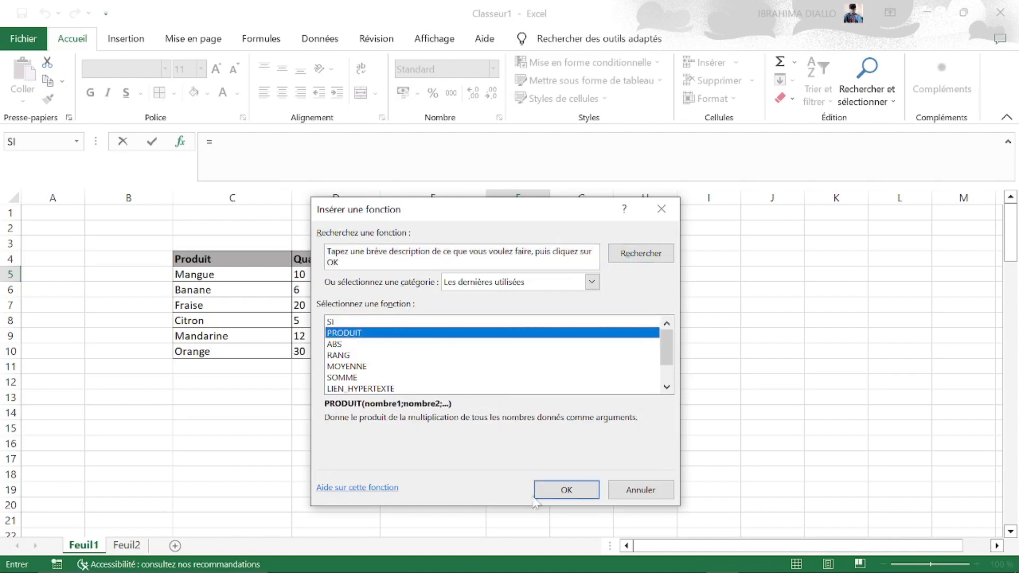
click(564, 494)
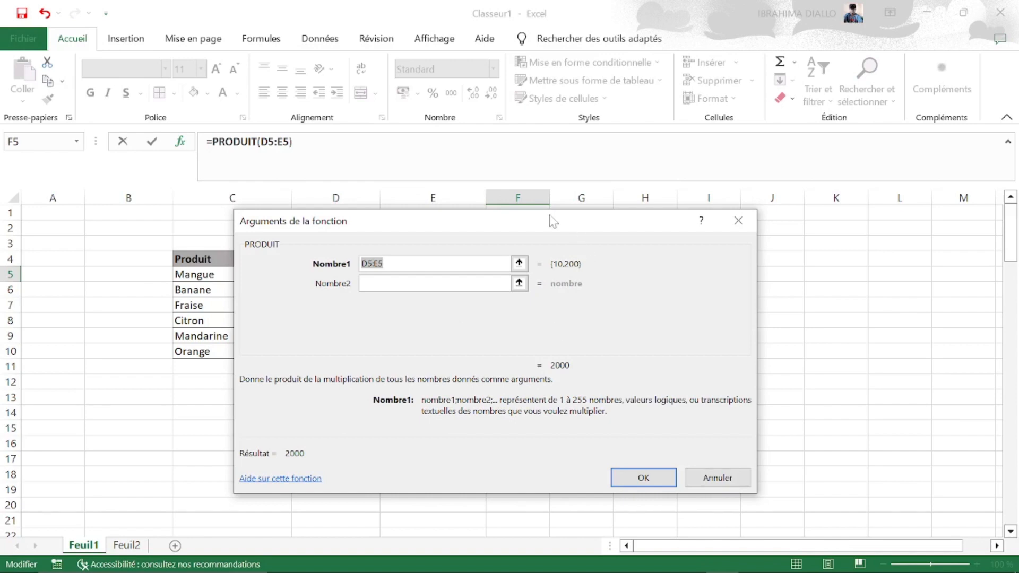
drag(550, 221, 582, 382)
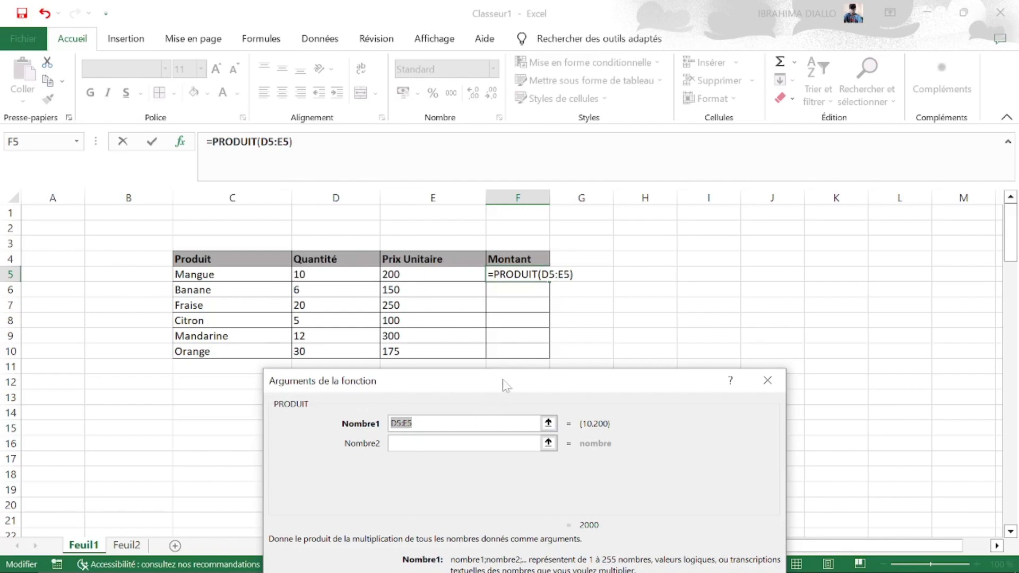
drag(504, 389, 506, 279)
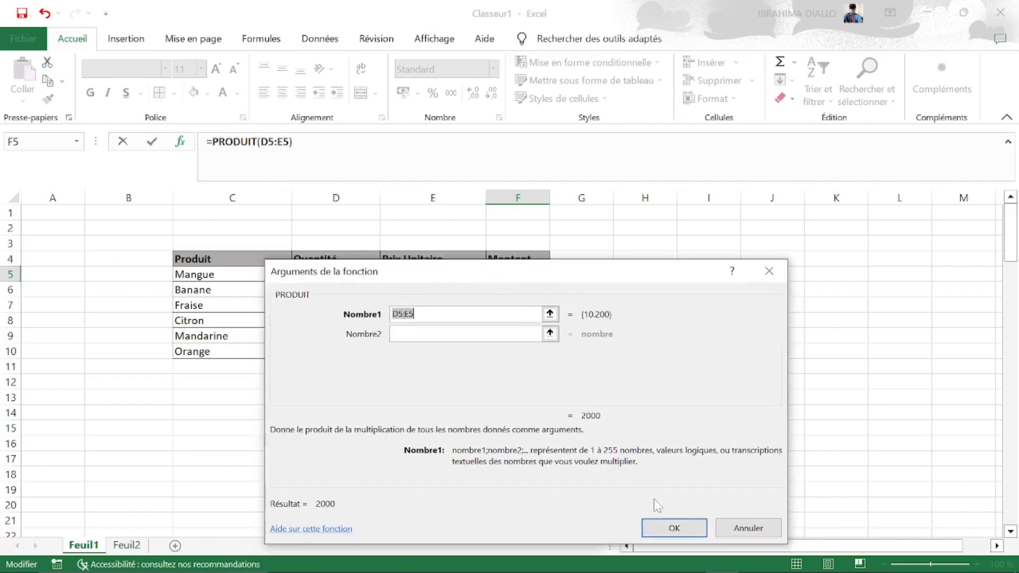
click(674, 526)
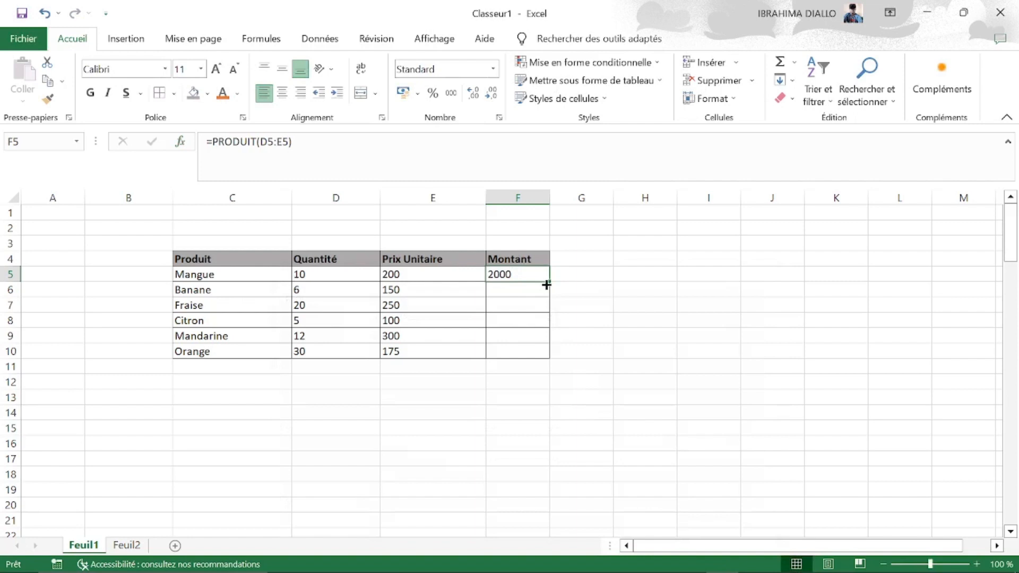
Step: Review the PRODUIT arguments of F5 without changing them, and erase the formula in F5 back to the equals sign
click(181, 143)
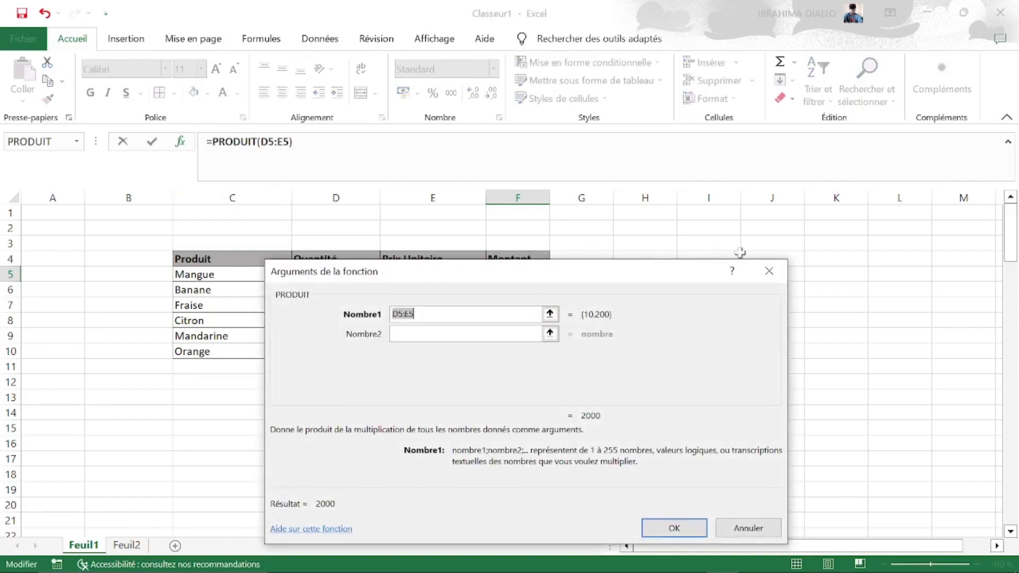
click(768, 271)
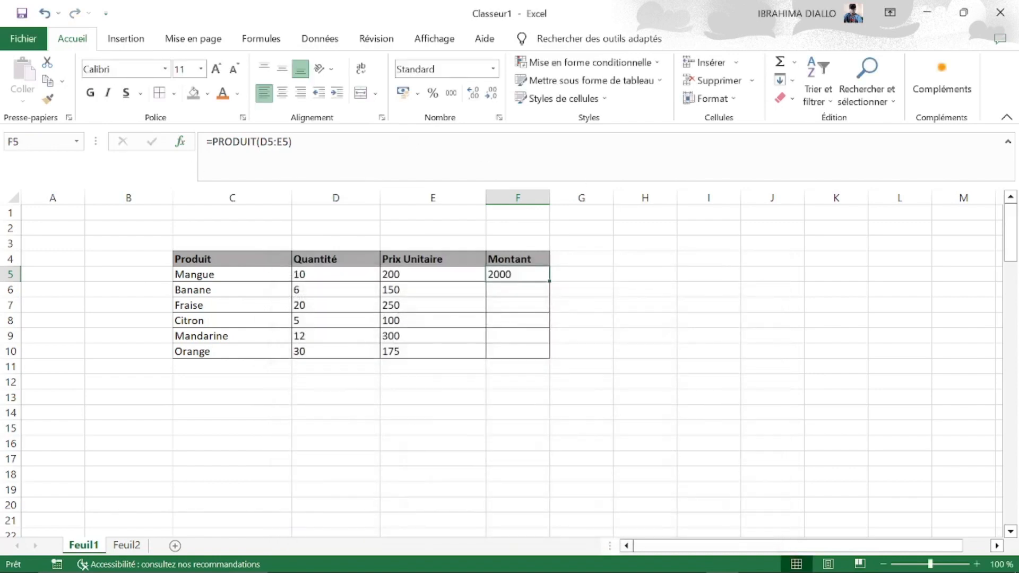
double_click(513, 274)
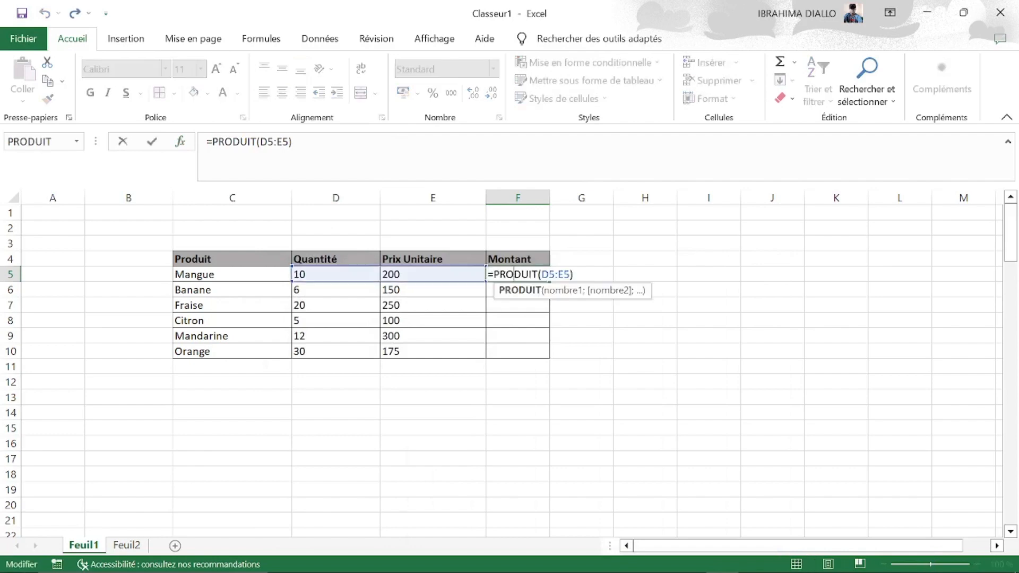
key(End)
key(BackSpace)
key(BackSpace)
key(BackSpace)
key(BackSpace)
key(BackSpace)
key(BackSpace)
key(BackSpace)
key(BackSpace)
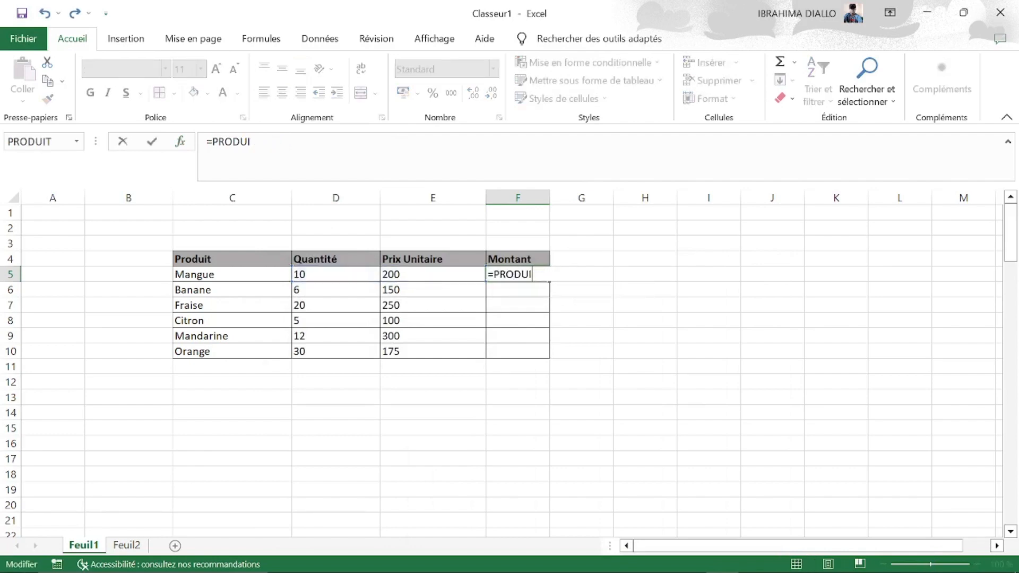
key(BackSpace)
key(BackSpace)
key(BackSpace)
key(BackSpace)
key(BackSpace)
key(BackSpace)
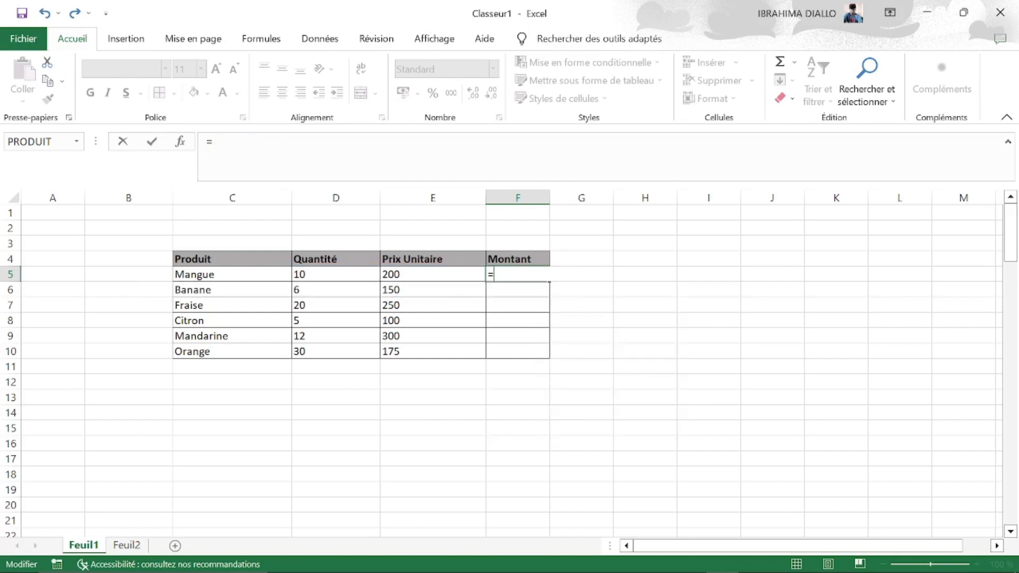
Step: Enter the formula =PRODUIT(D5;E5) in F5 to multiply the quantity and unit price of Mangue
text(pro)
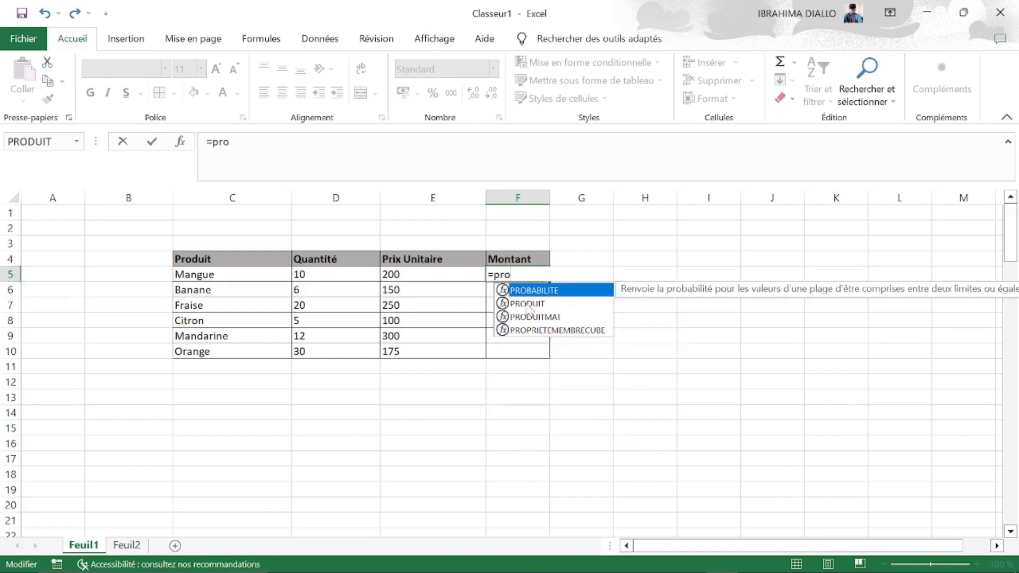
double_click(526, 303)
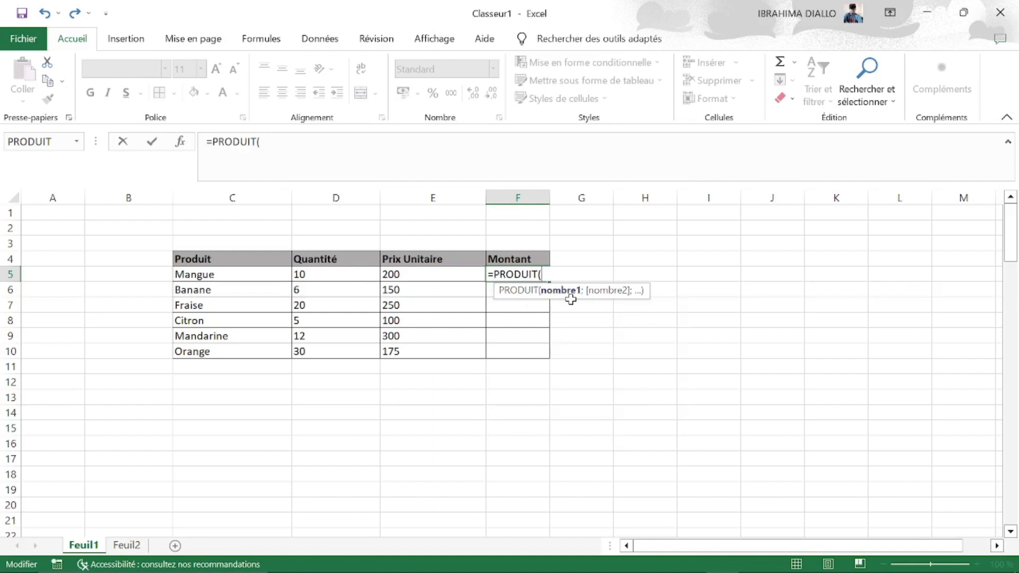
click(340, 278)
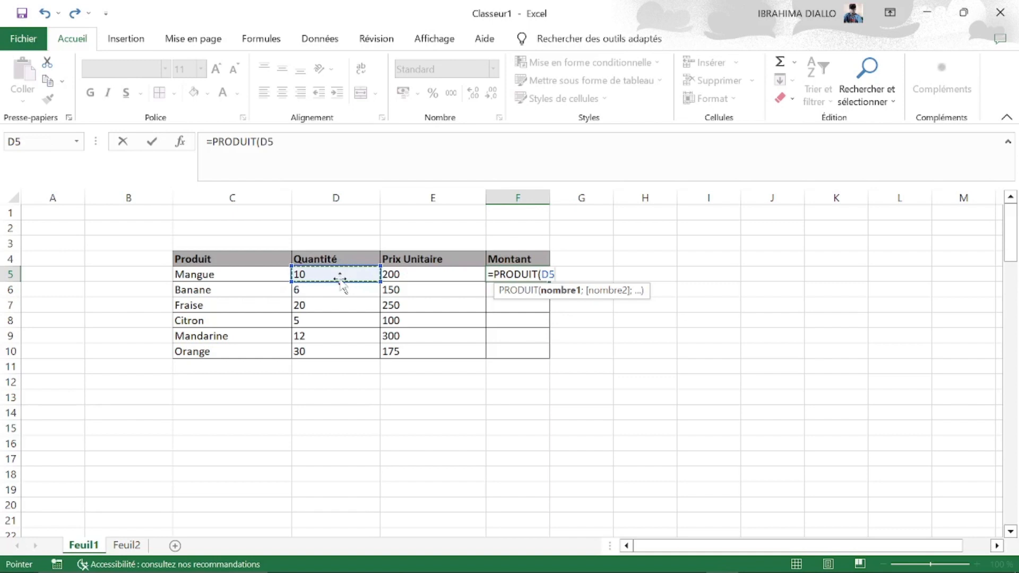
text(;)
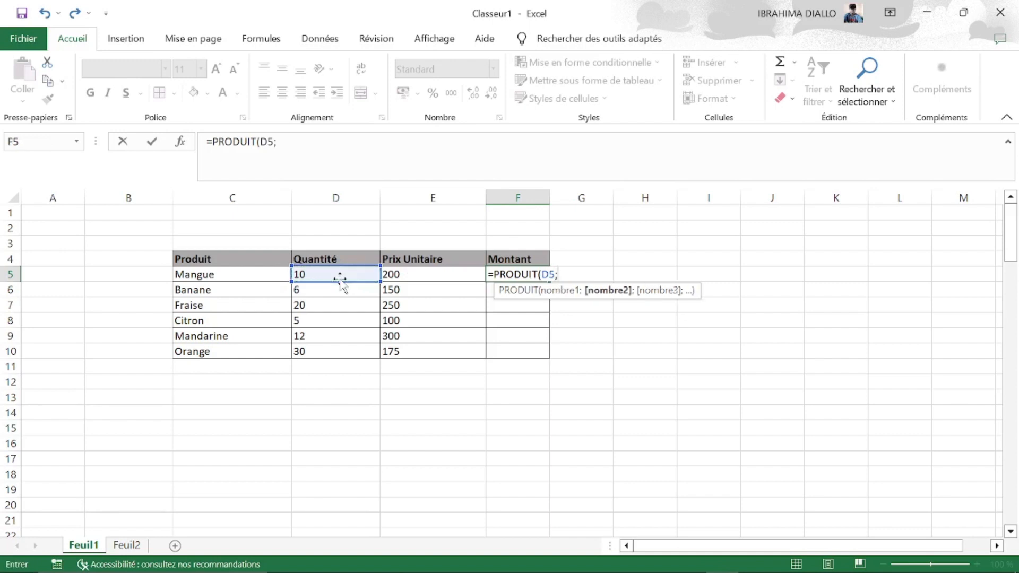
click(407, 277)
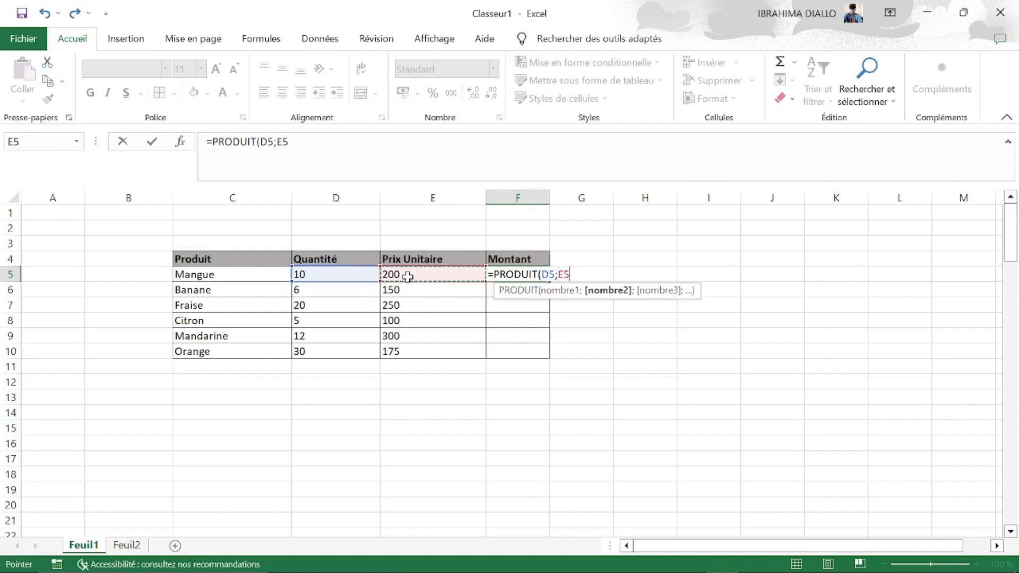
text())
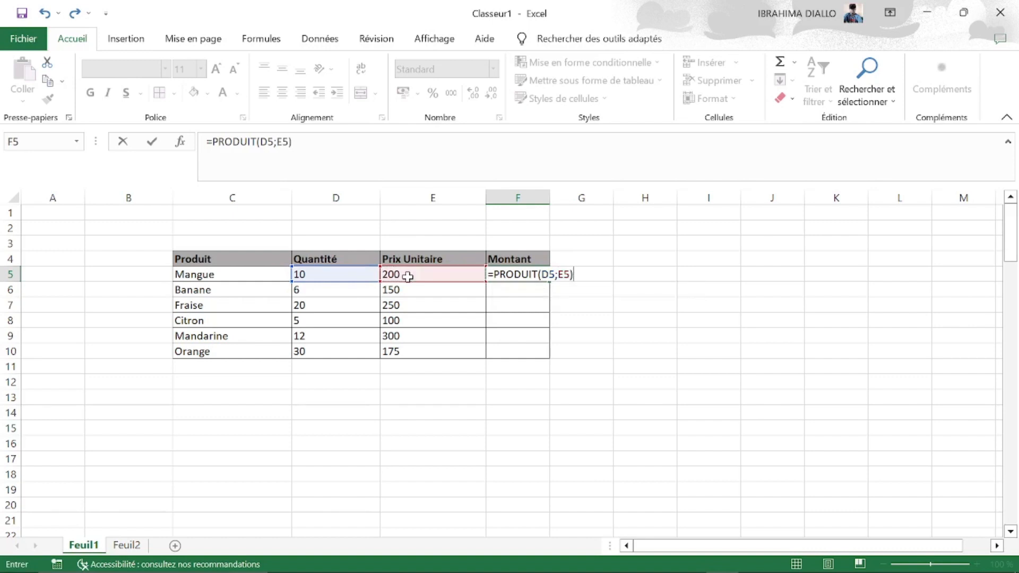
key(Return)
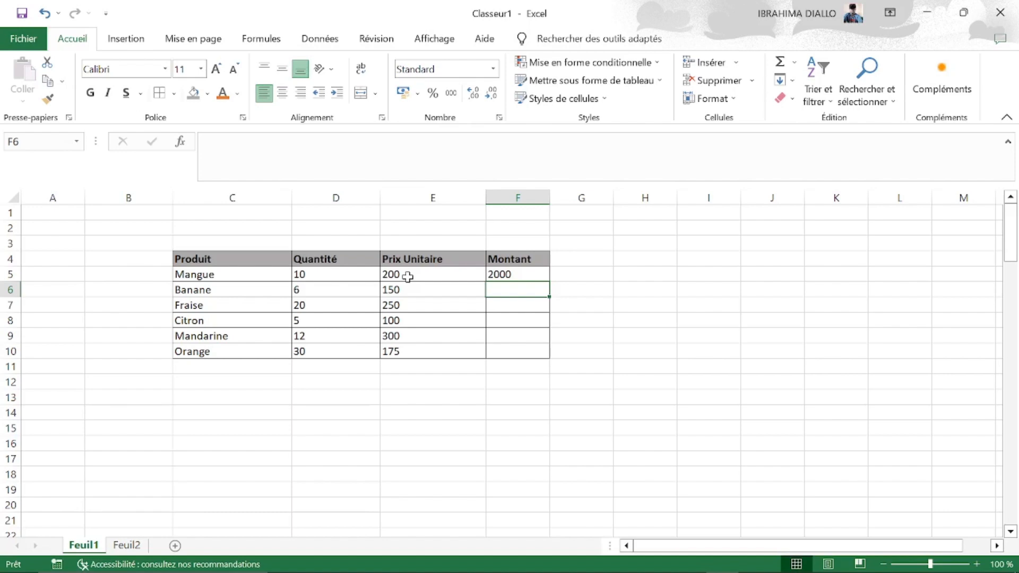
Step: Copy the Montant formula from F5 down through F10 for the remaining products
click(523, 276)
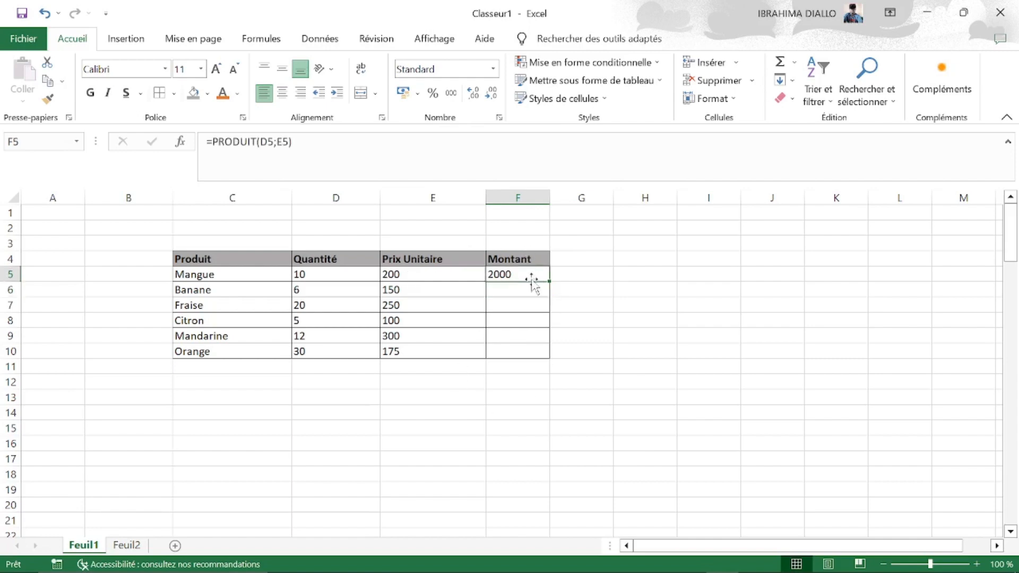
click(492, 293)
click(505, 315)
drag(505, 315, 509, 346)
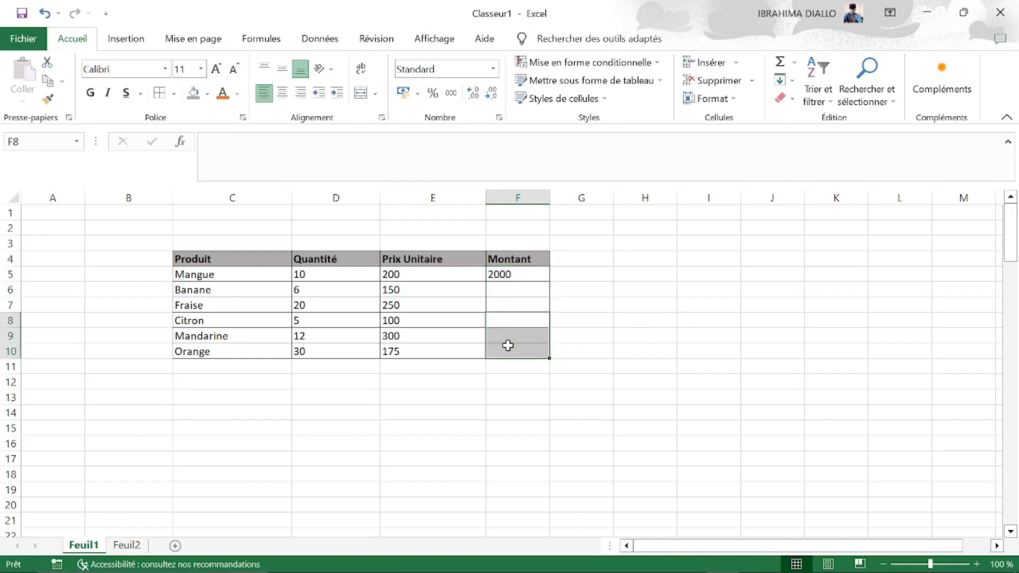
click(509, 349)
click(527, 275)
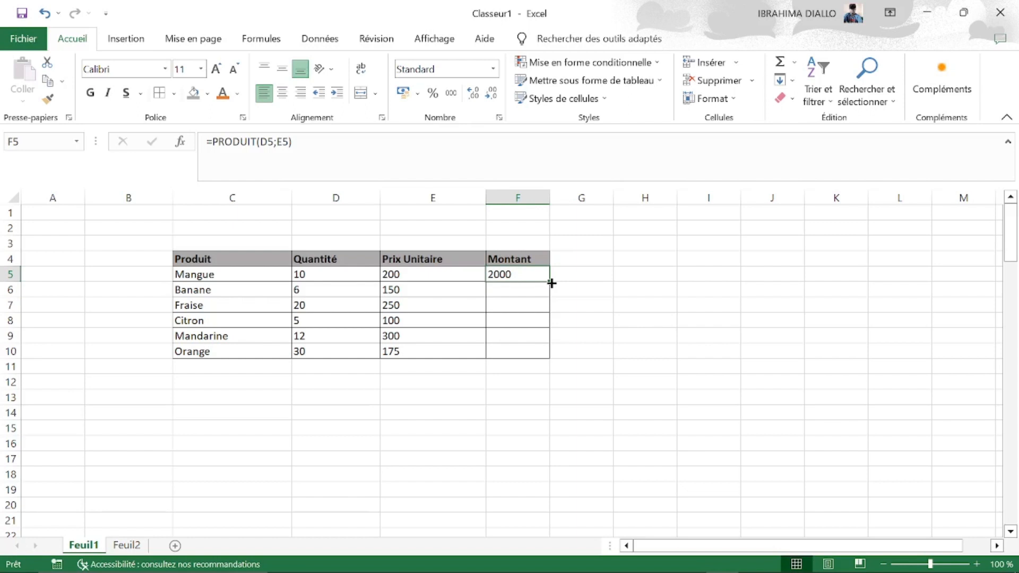
drag(551, 283, 553, 361)
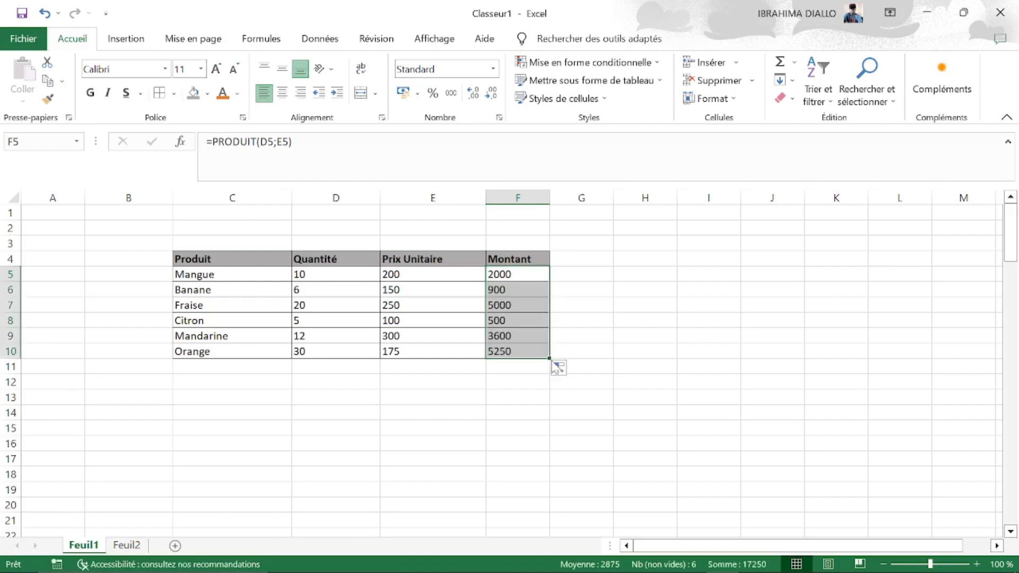
click(601, 301)
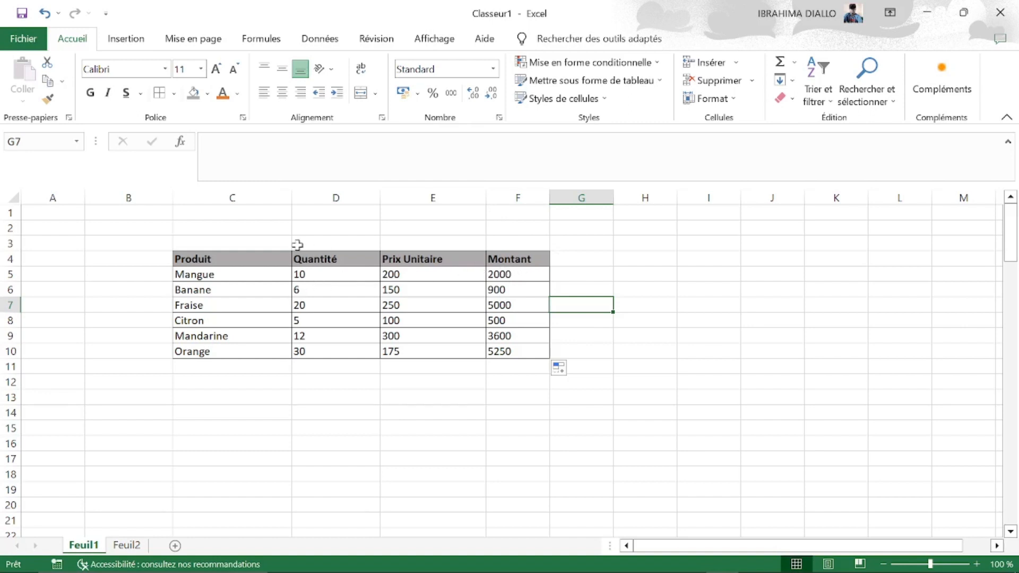
click(181, 142)
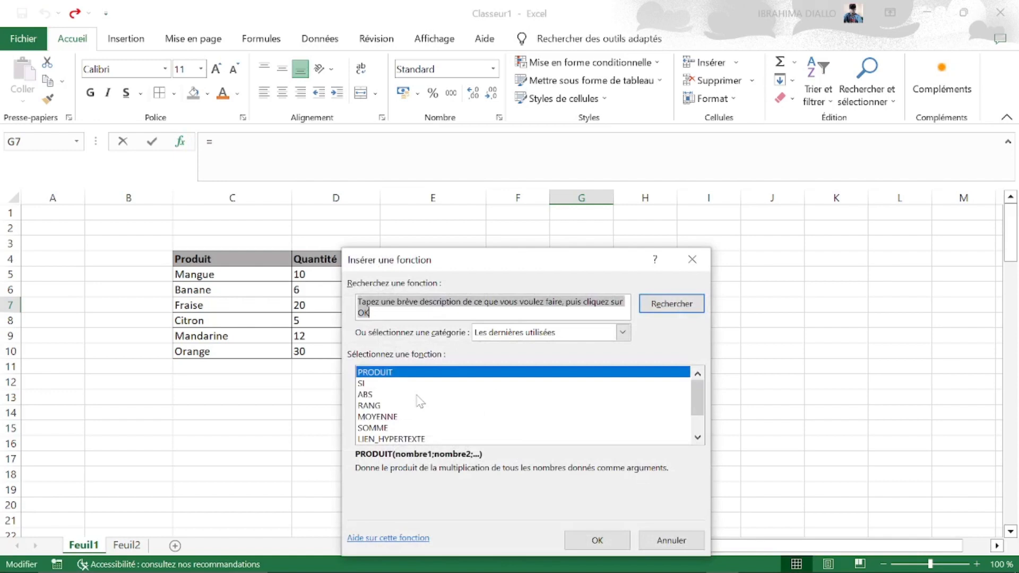
click(692, 260)
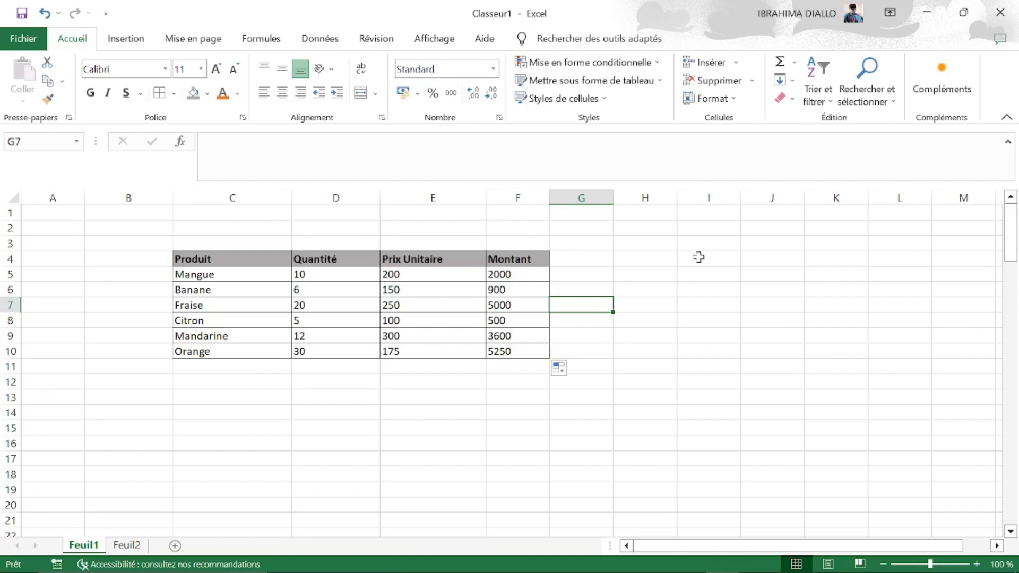
click(185, 366)
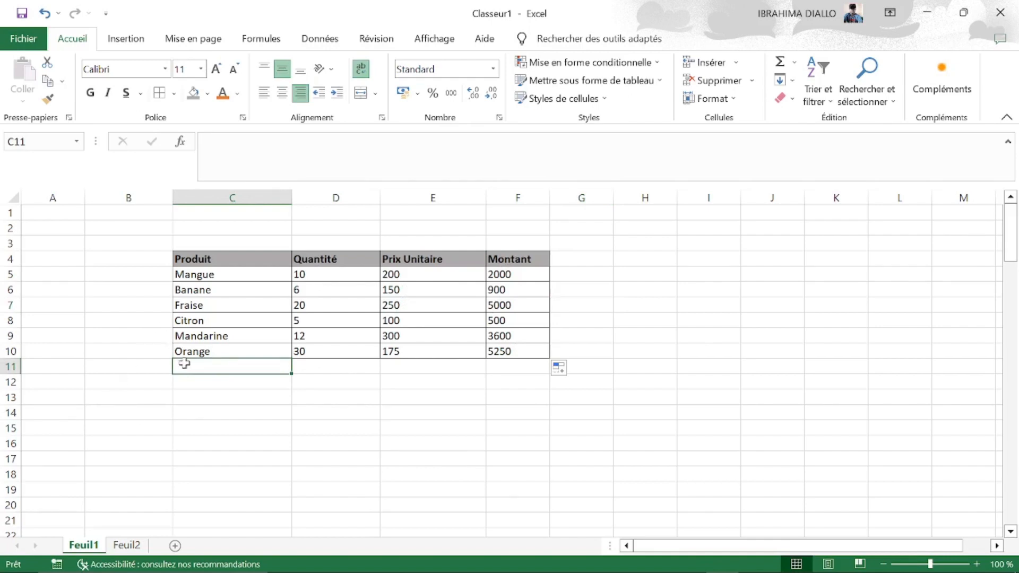
text(Tot)
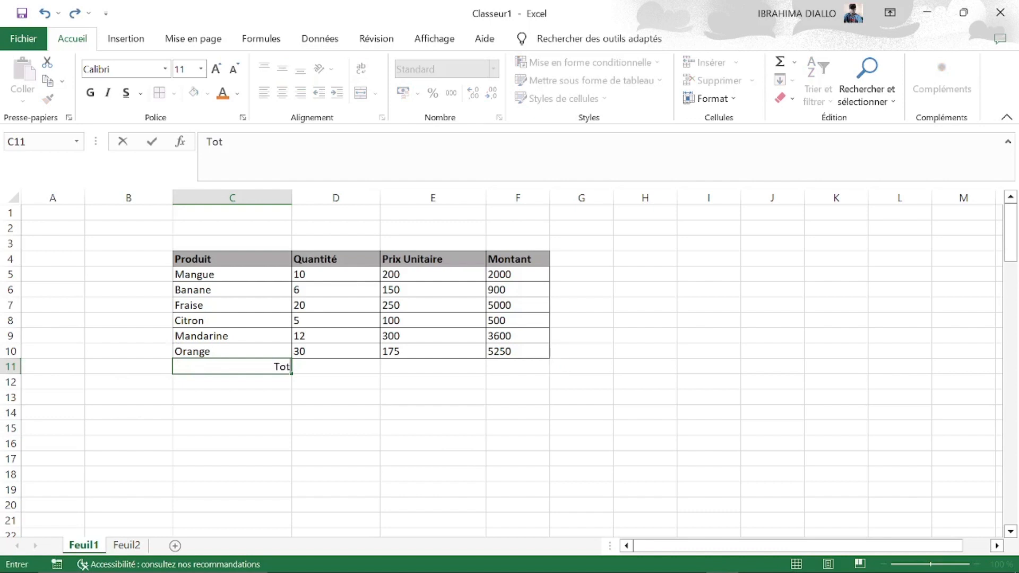
text(al)
key(BackSpace)
key(BackSpace)
key(BackSpace)
key(BackSpace)
key(BackSpace)
click(383, 396)
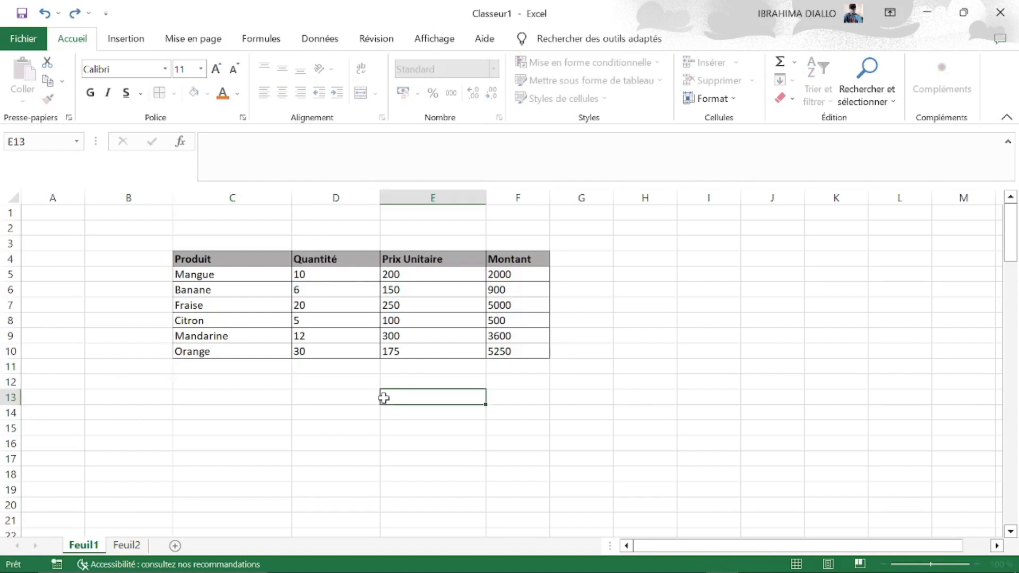
Step: Clear the contents of the Montant cells F5:F10
click(508, 274)
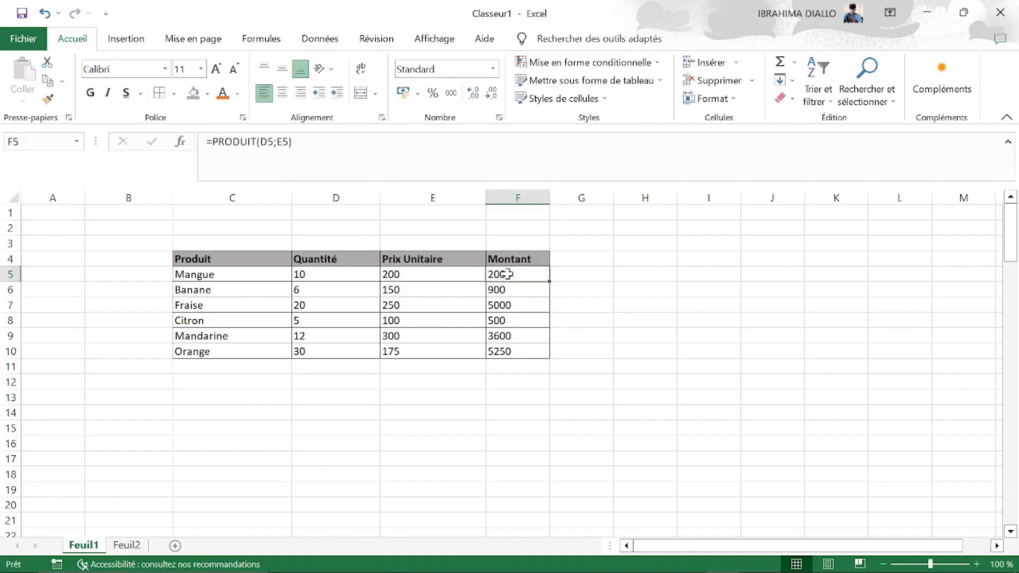
drag(508, 274, 504, 349)
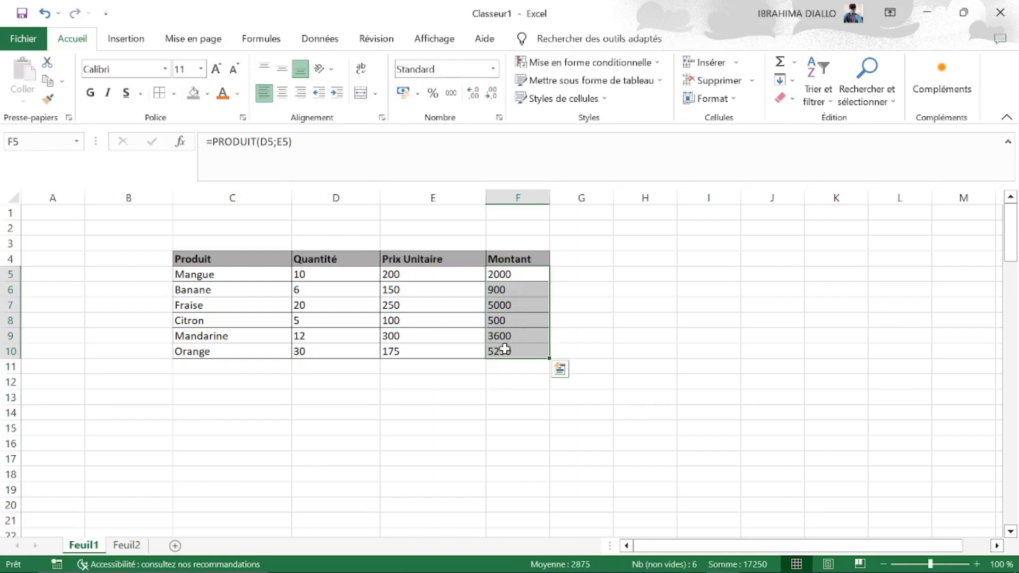
key(Delete)
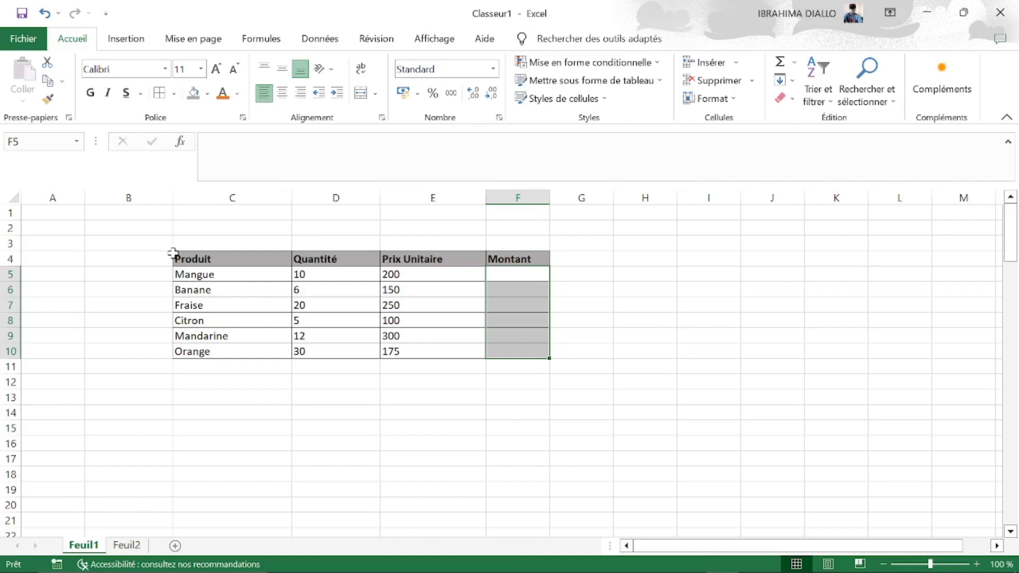
Step: Convert the range C4:F10 into an Excel table with headers
drag(173, 253, 522, 351)
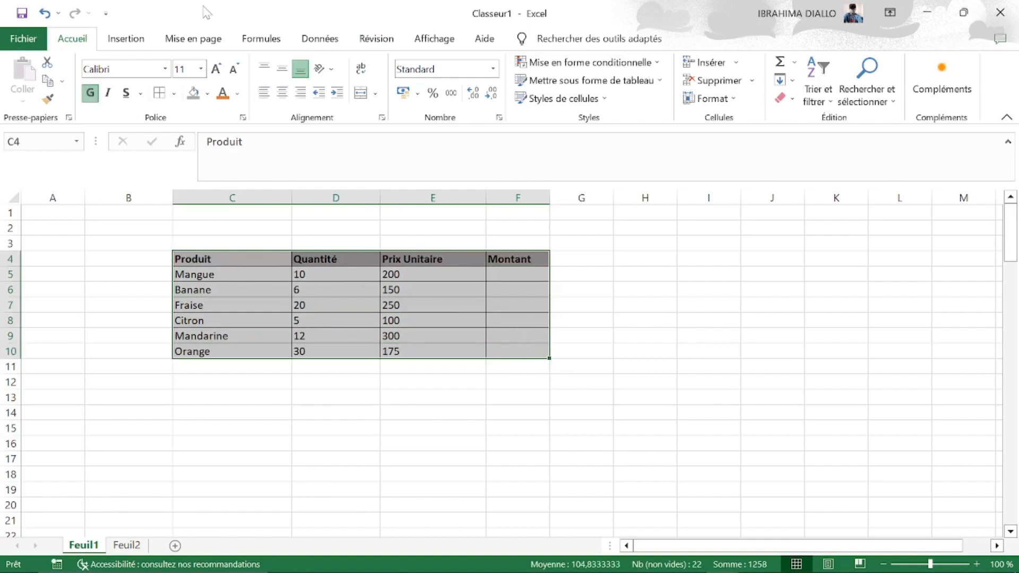
click(126, 41)
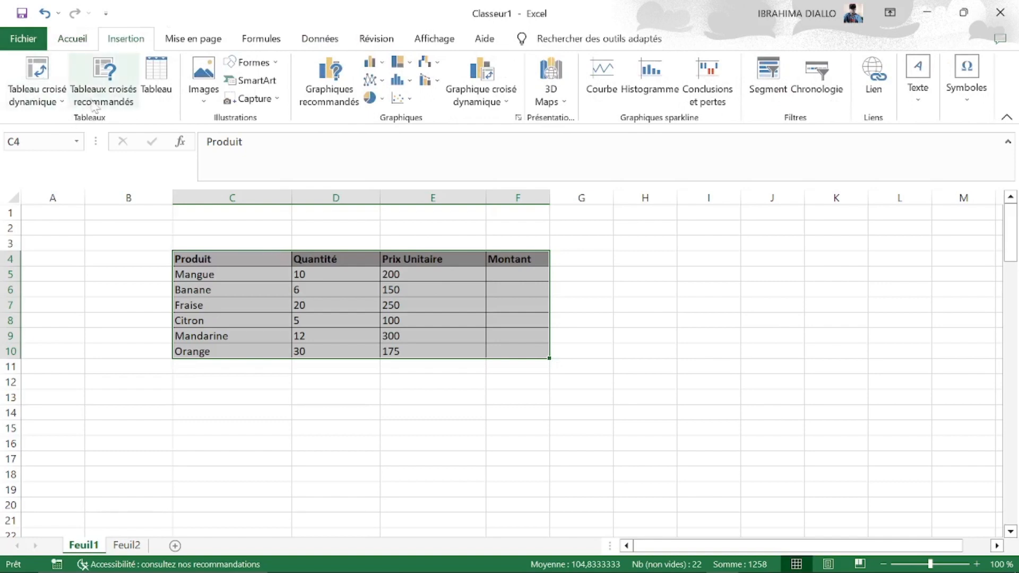
click(163, 78)
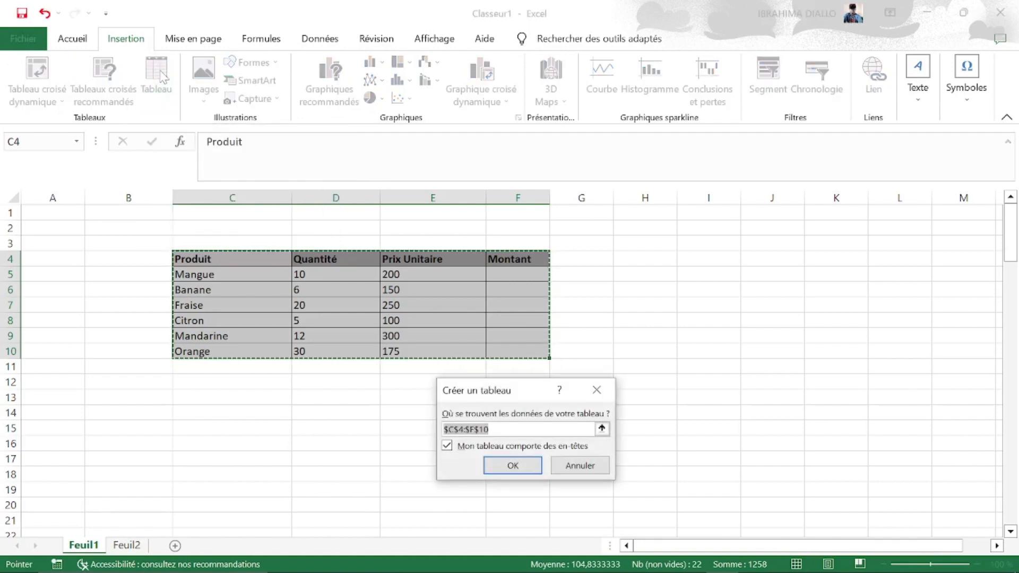
click(501, 463)
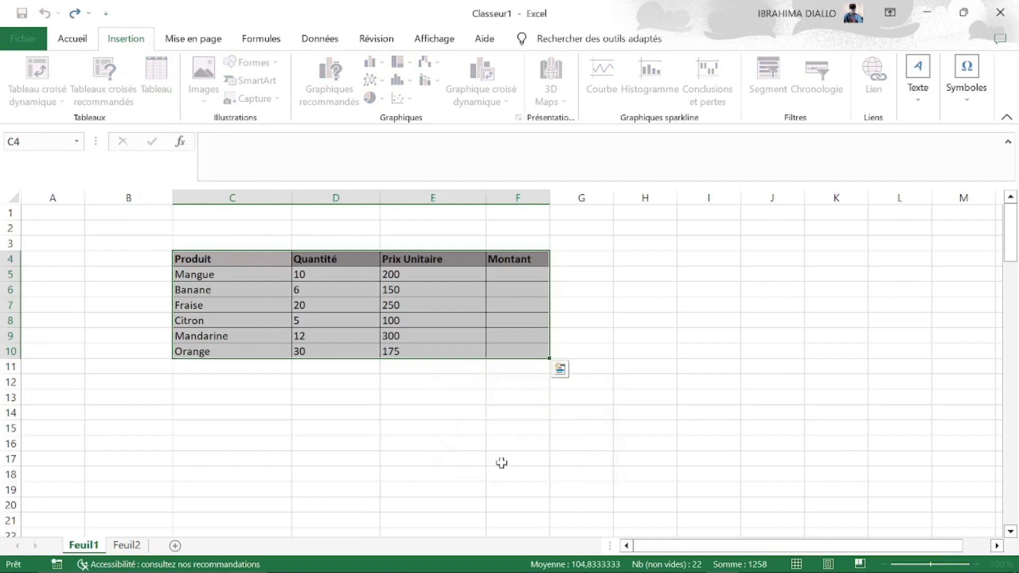
click(465, 423)
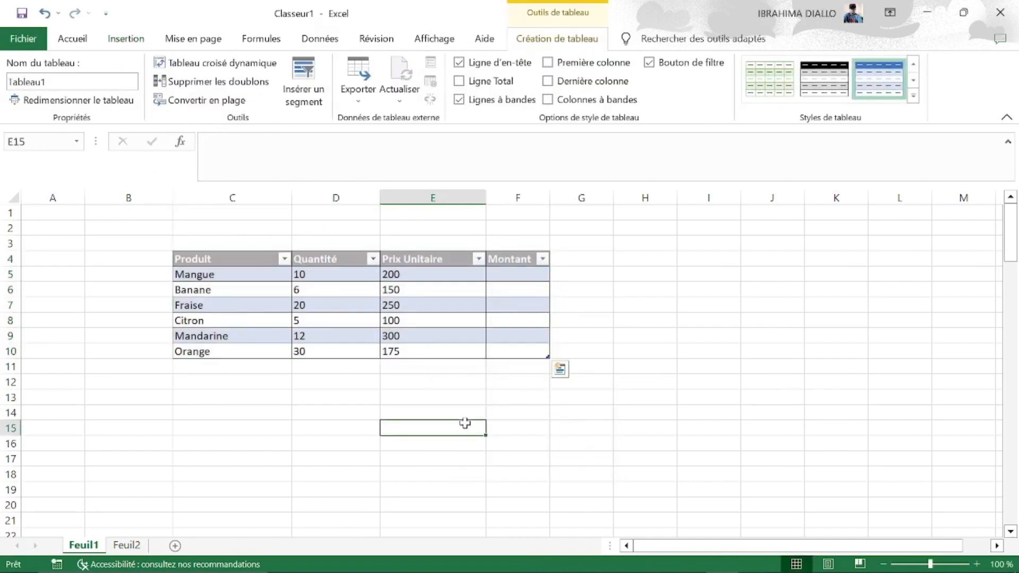
Step: Apply the orange style from the second row of the Moyen table styles to the product table
click(203, 259)
drag(203, 260, 515, 350)
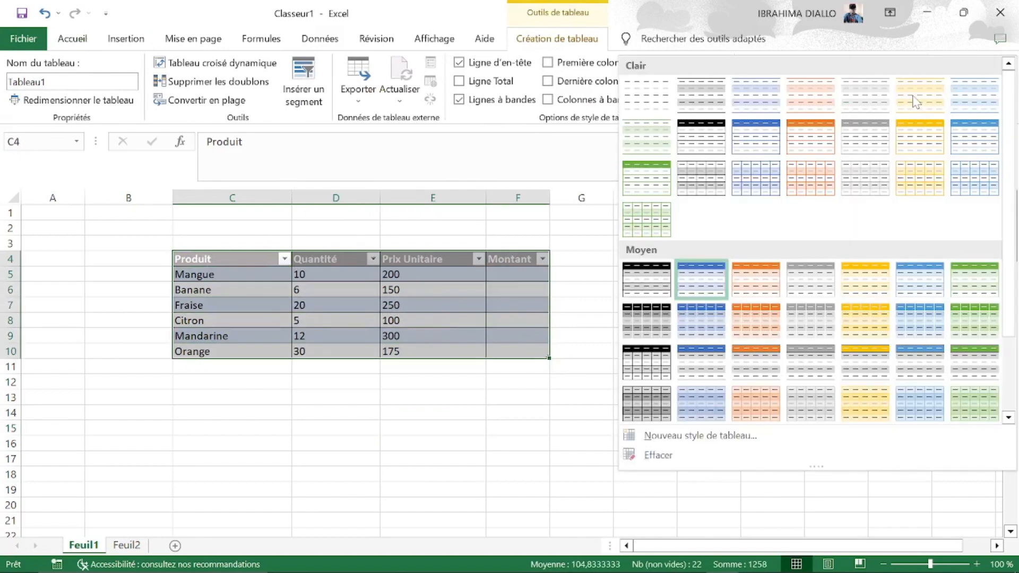
click(913, 96)
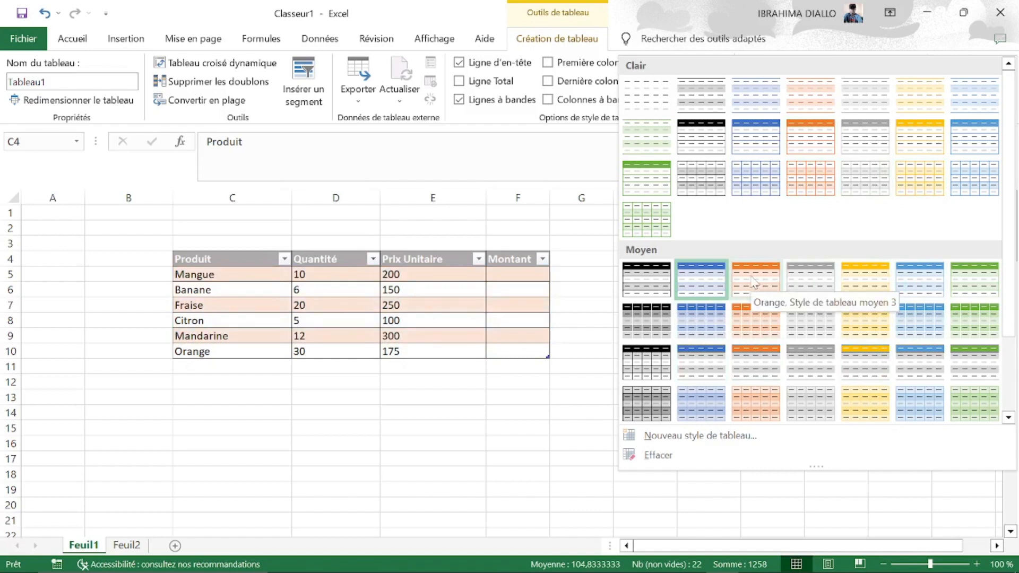
click(754, 320)
click(583, 312)
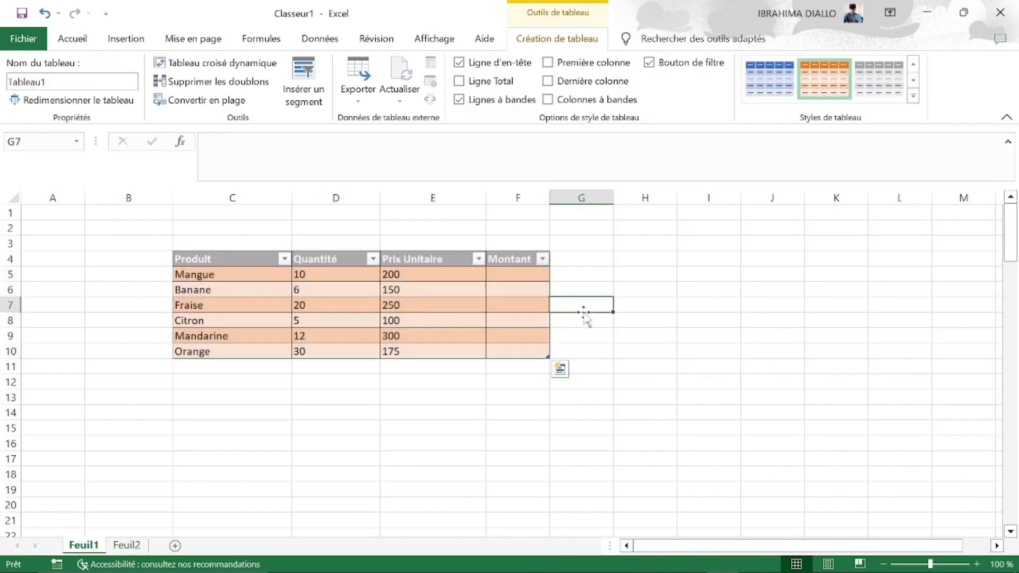
Step: Calculate the Montant column from cell F5 with the PRODUIT function over D5:E5
click(504, 272)
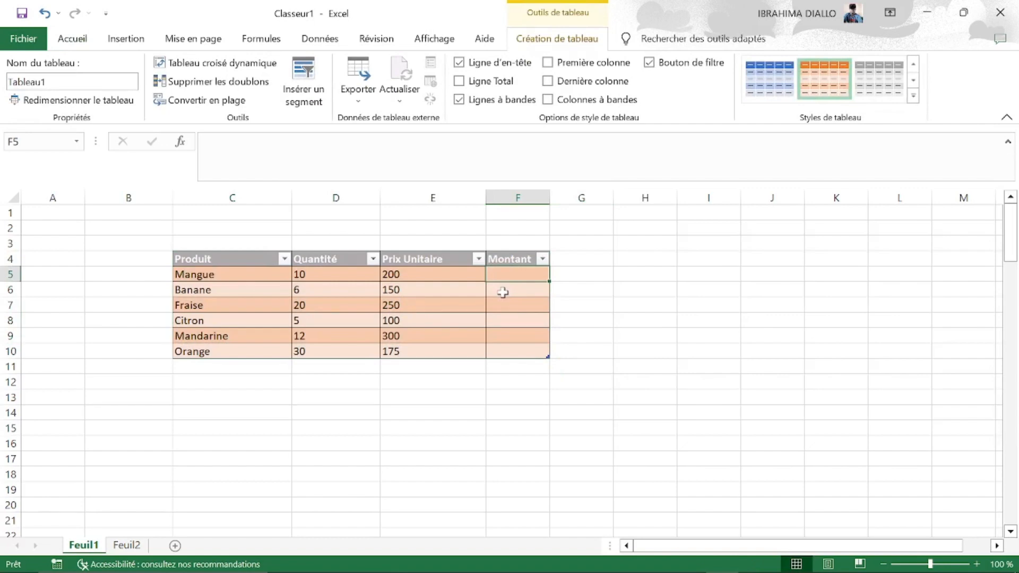
text(=)
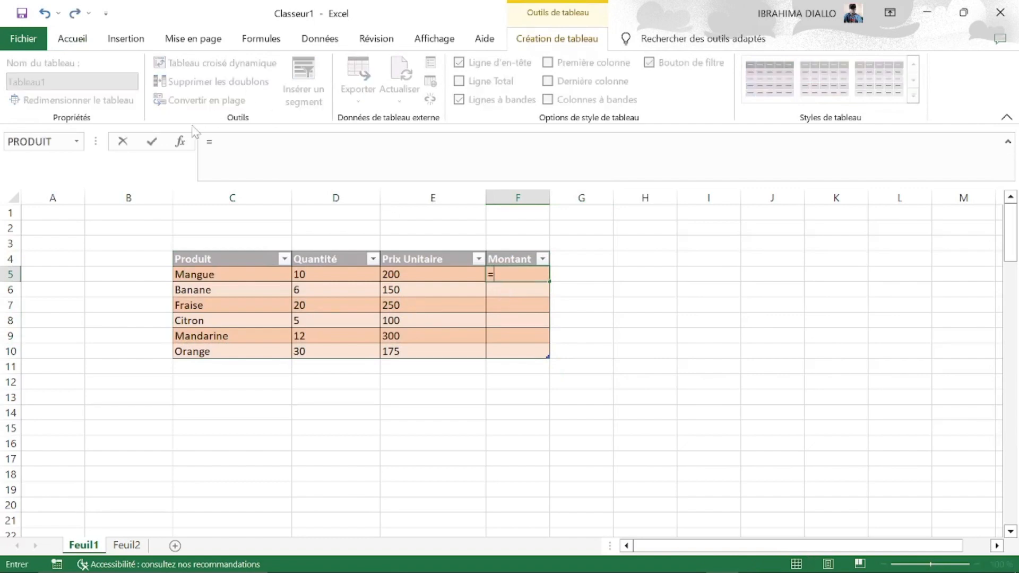
click(181, 142)
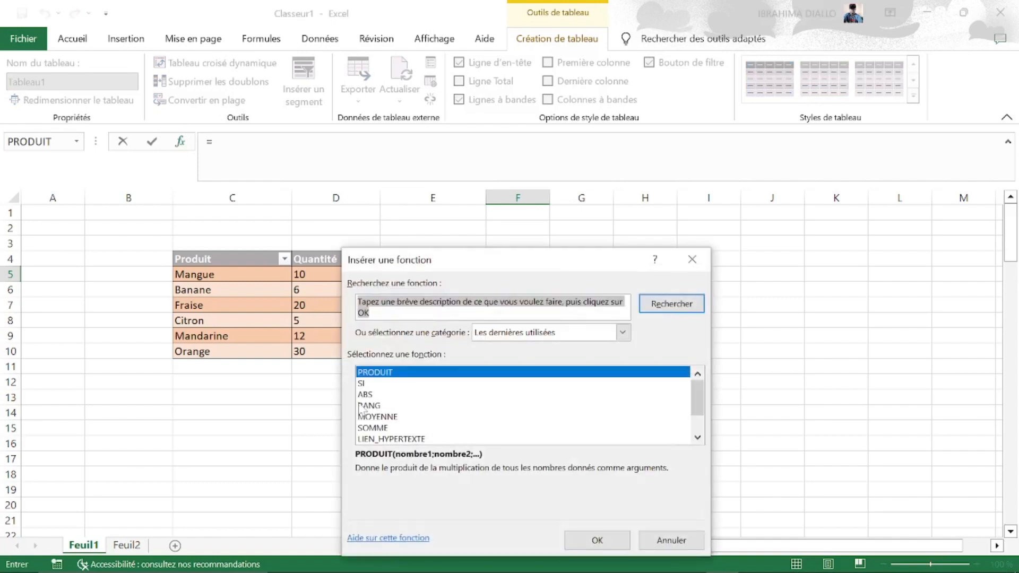
click(597, 539)
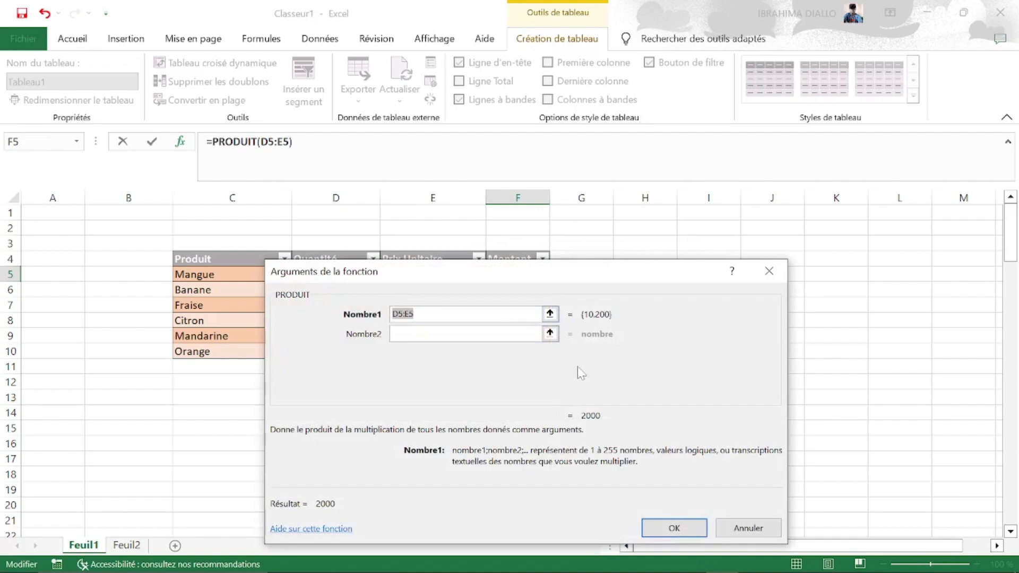
click(670, 528)
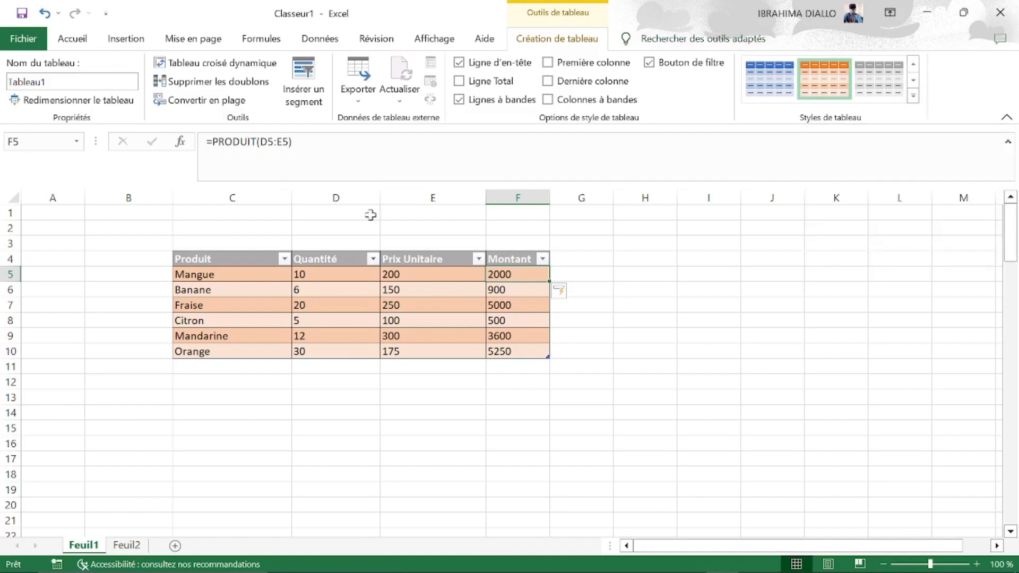
click(69, 43)
click(196, 368)
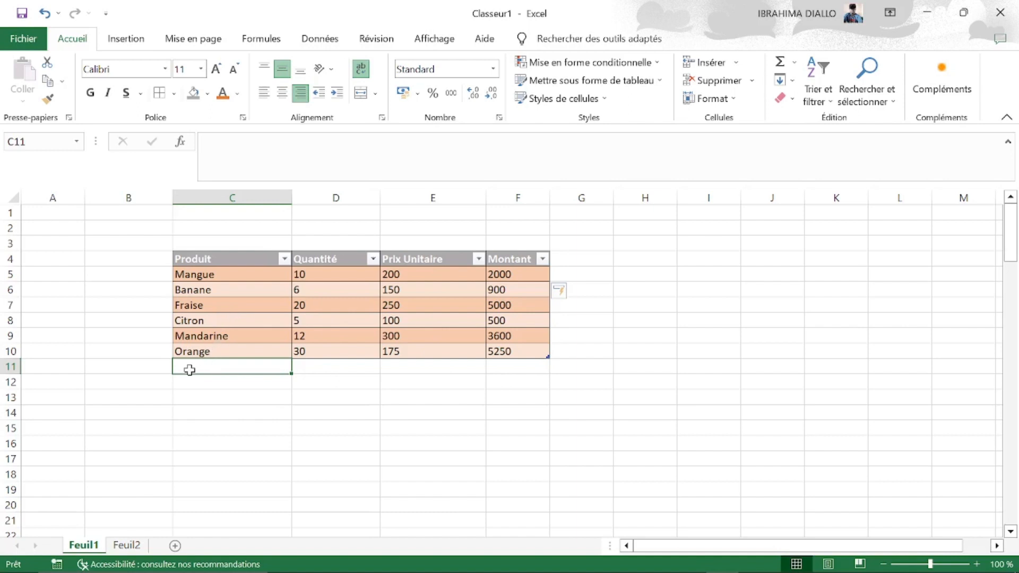
click(232, 442)
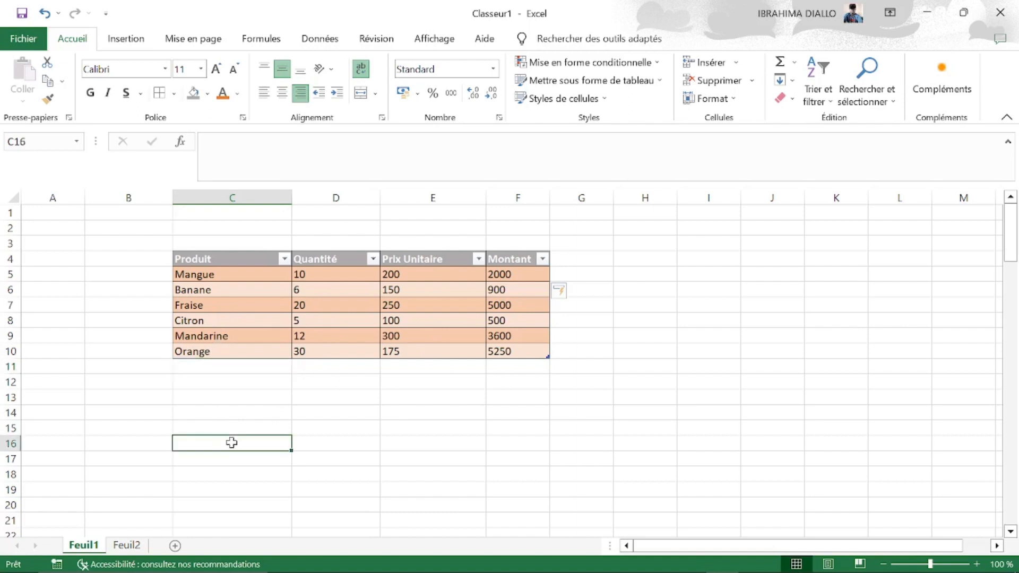
click(219, 350)
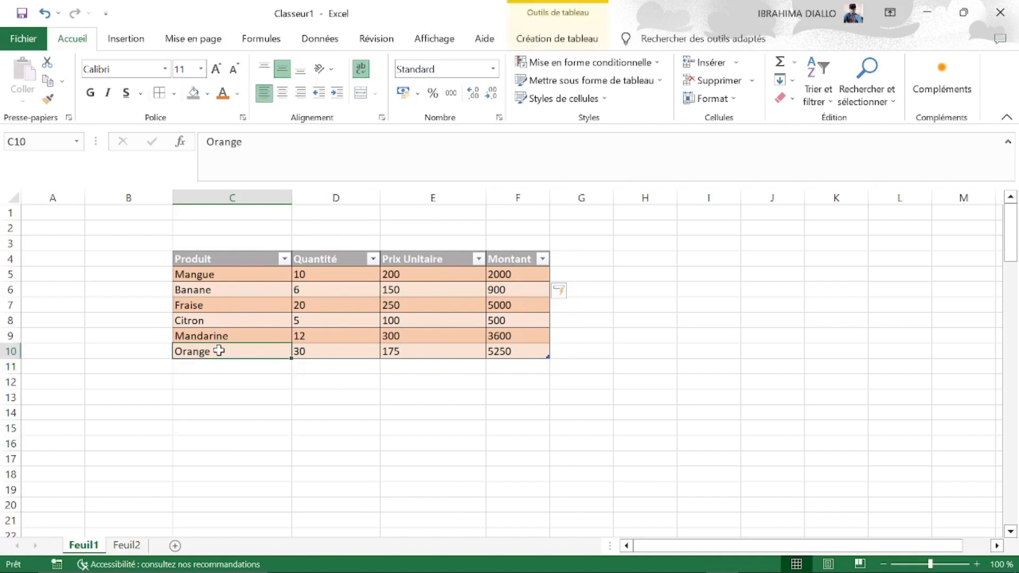
click(183, 369)
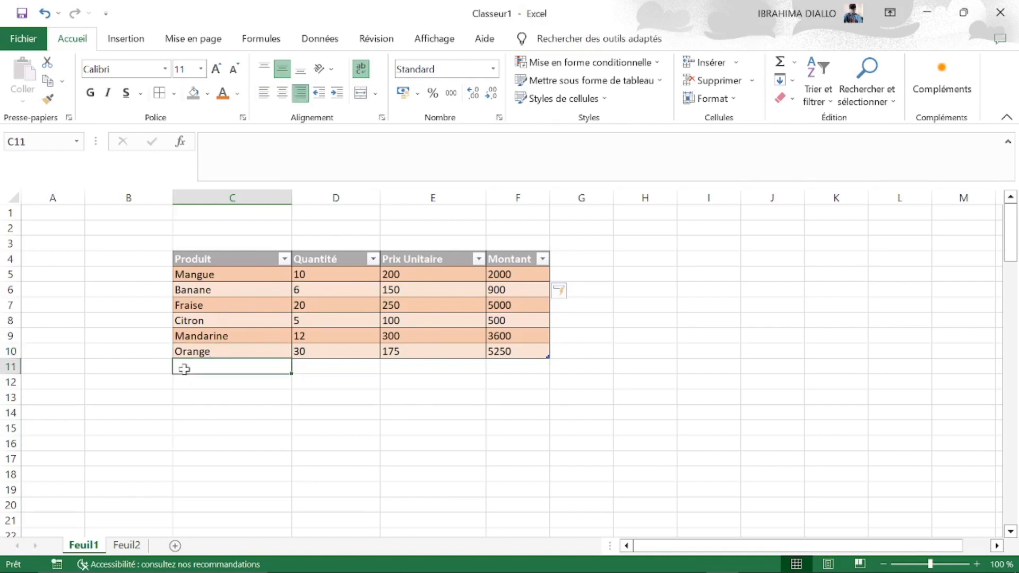
click(249, 351)
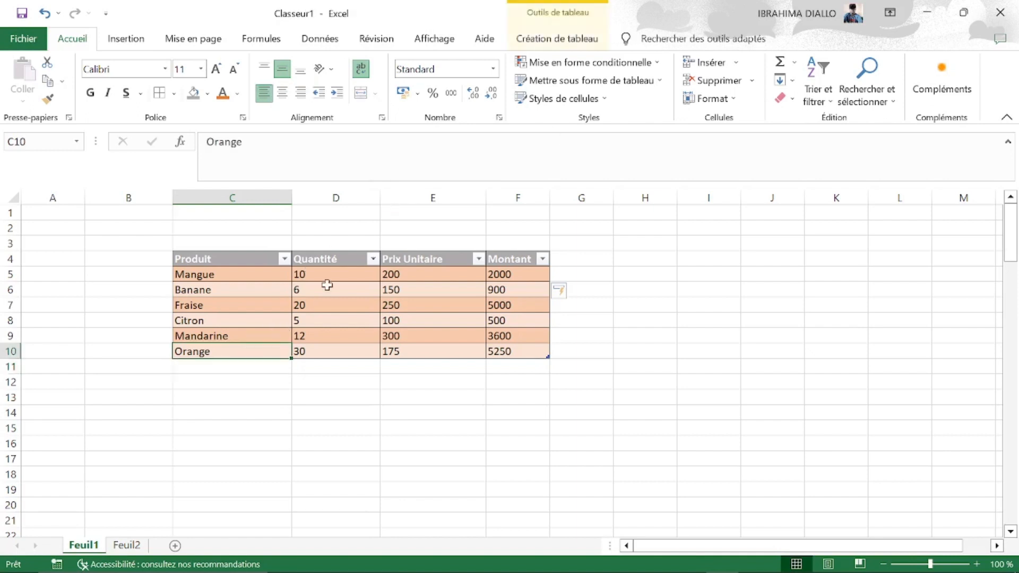
click(741, 66)
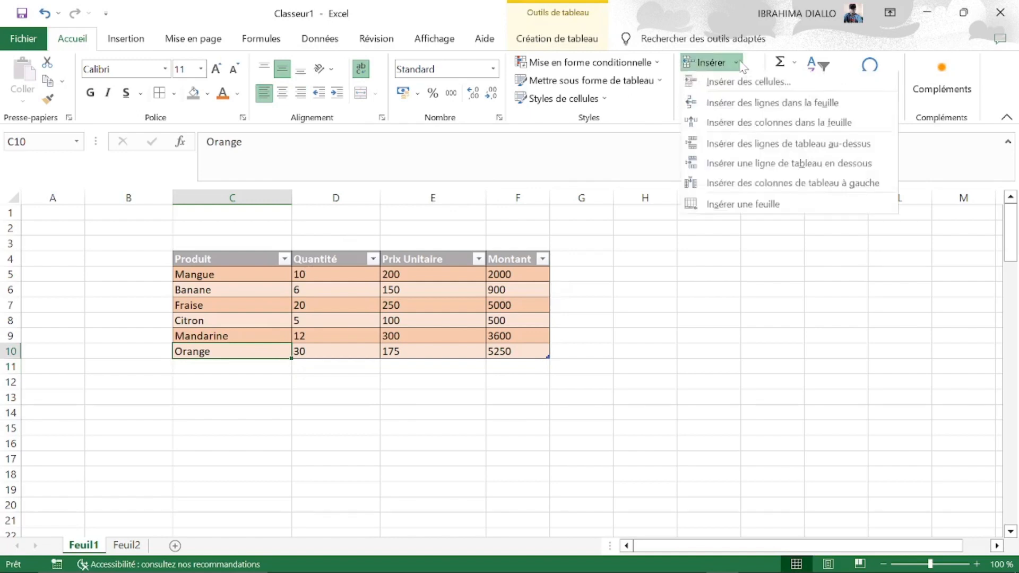
click(653, 324)
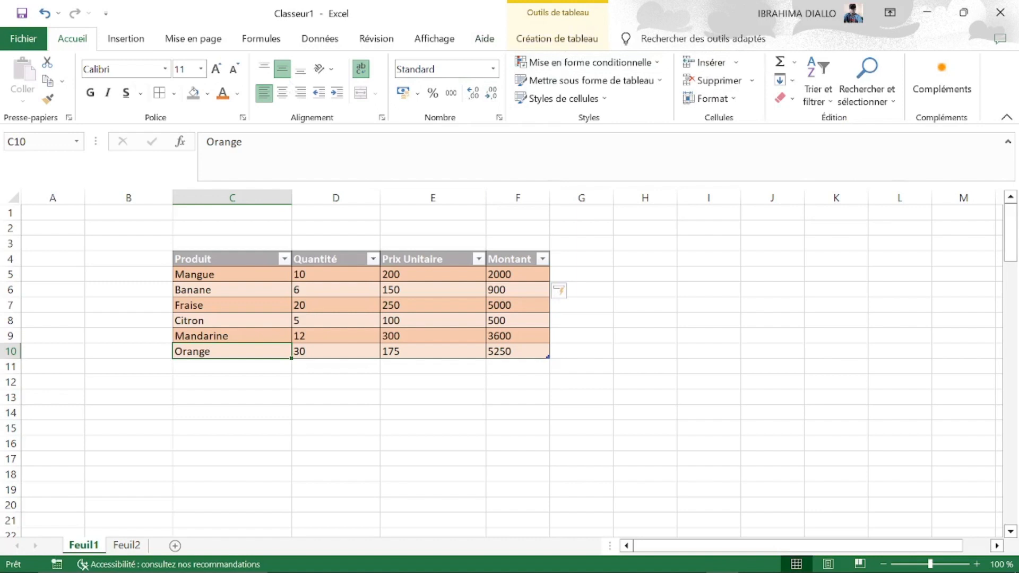
click(222, 382)
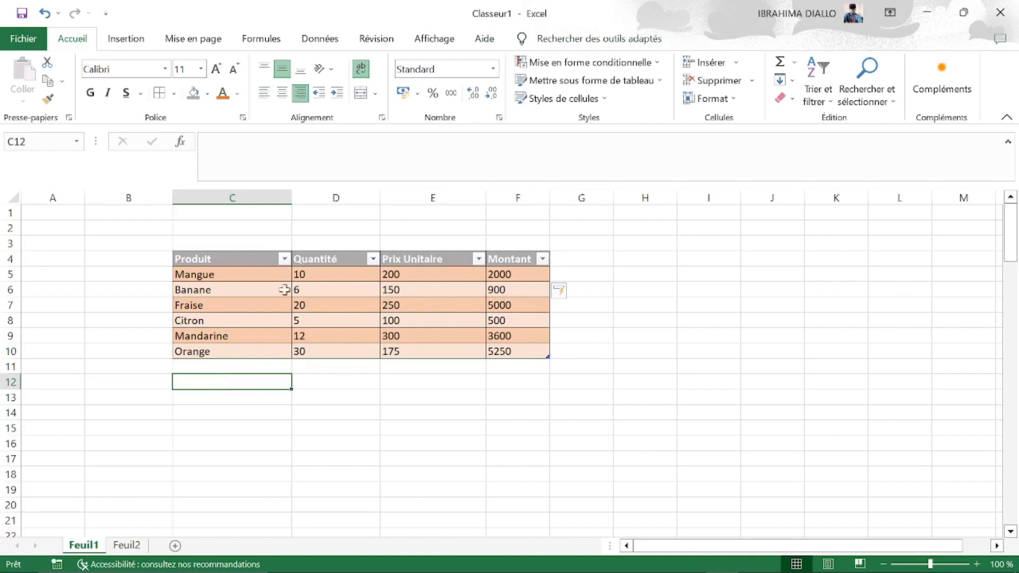
Step: Try inserting a sheet row above the Orange row, and undo the insertion
click(224, 353)
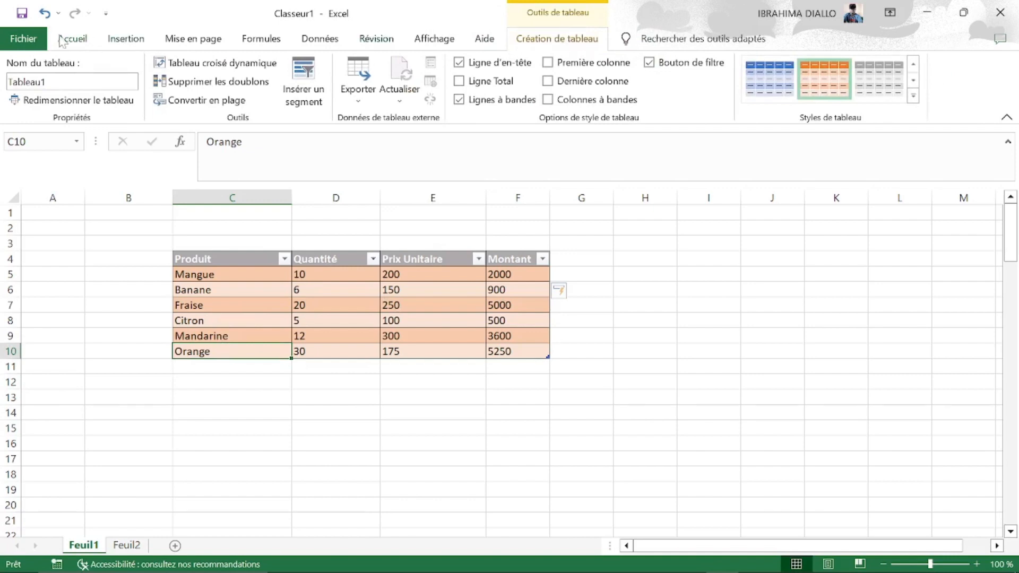
click(86, 39)
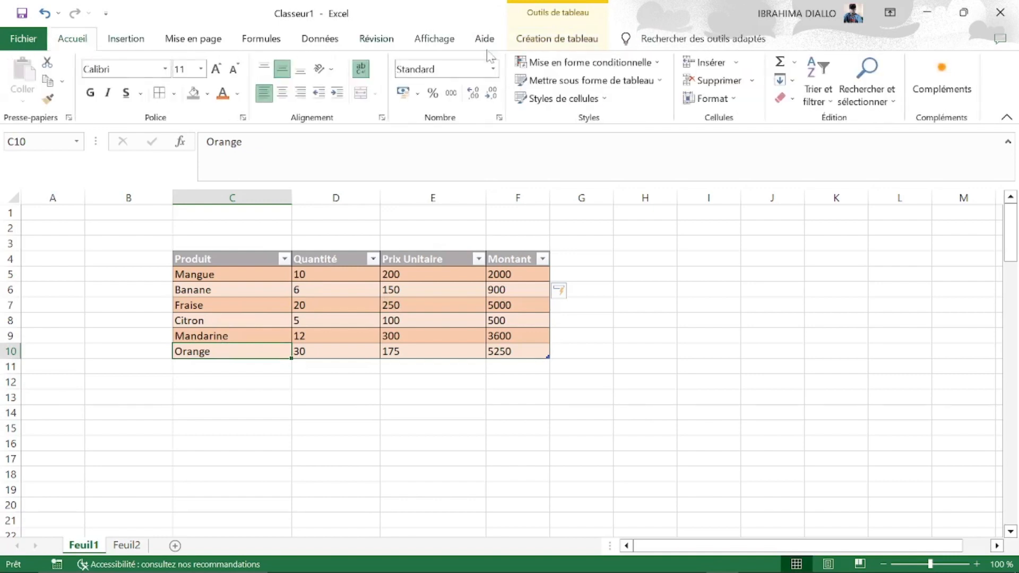
click(739, 63)
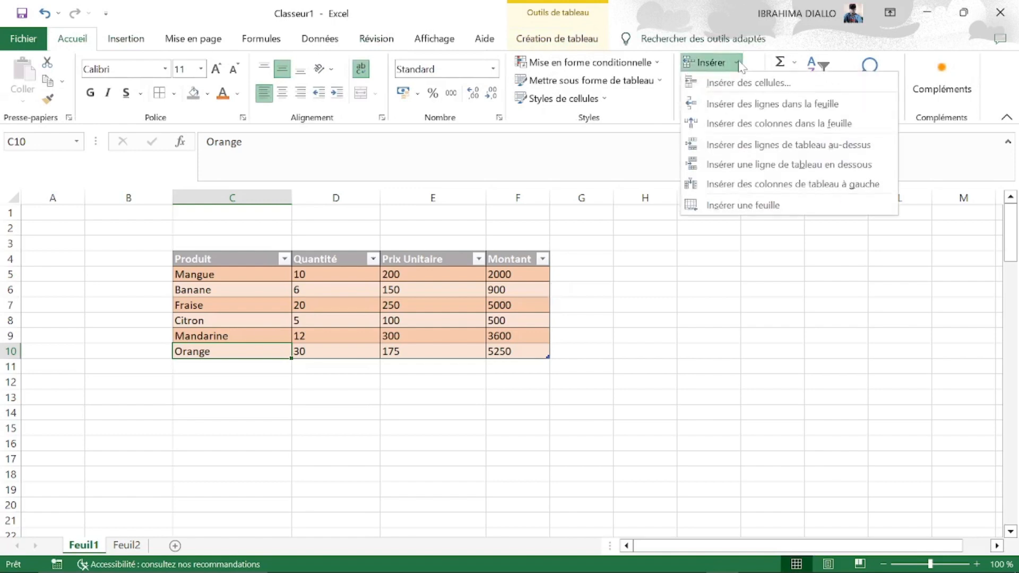
click(747, 109)
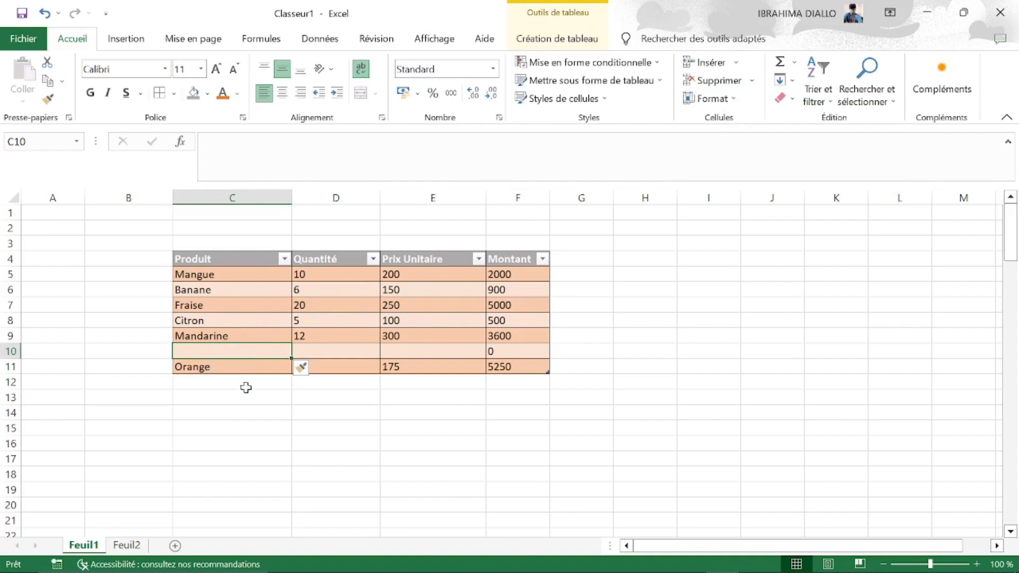
key(ctrl+z)
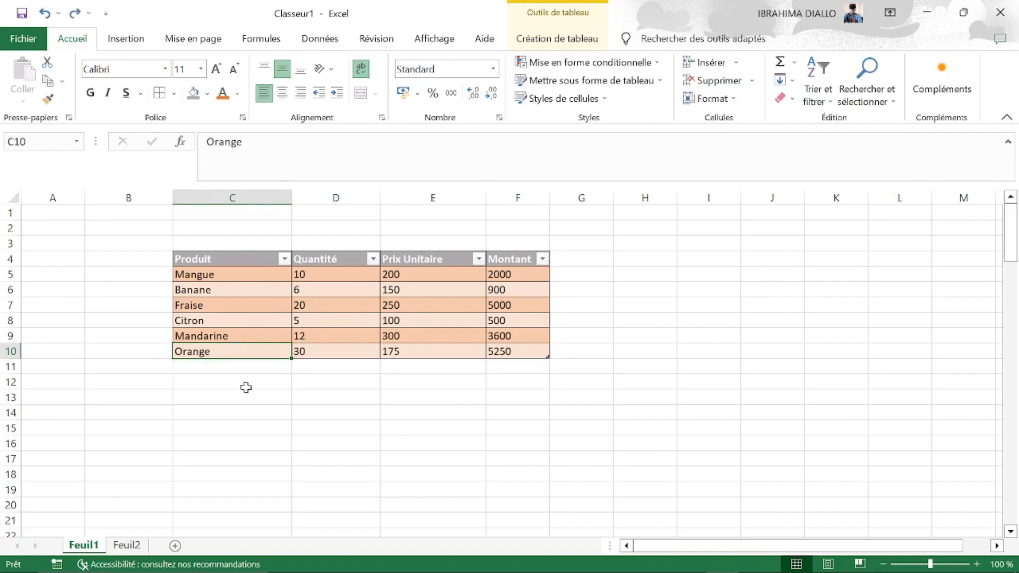
Step: Insert a table row below the Orange row and enter Total in its Produit cell
click(737, 64)
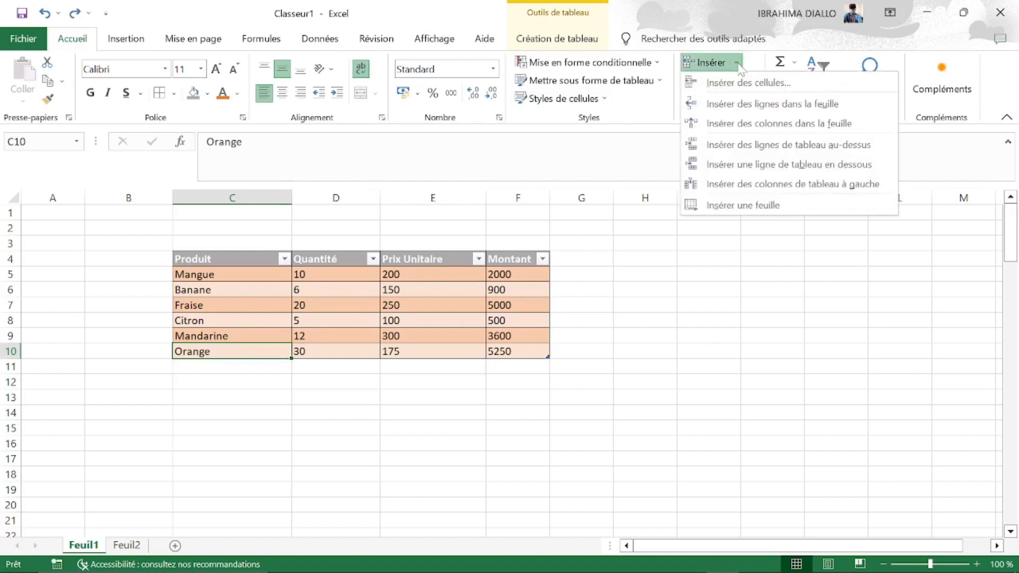
click(762, 165)
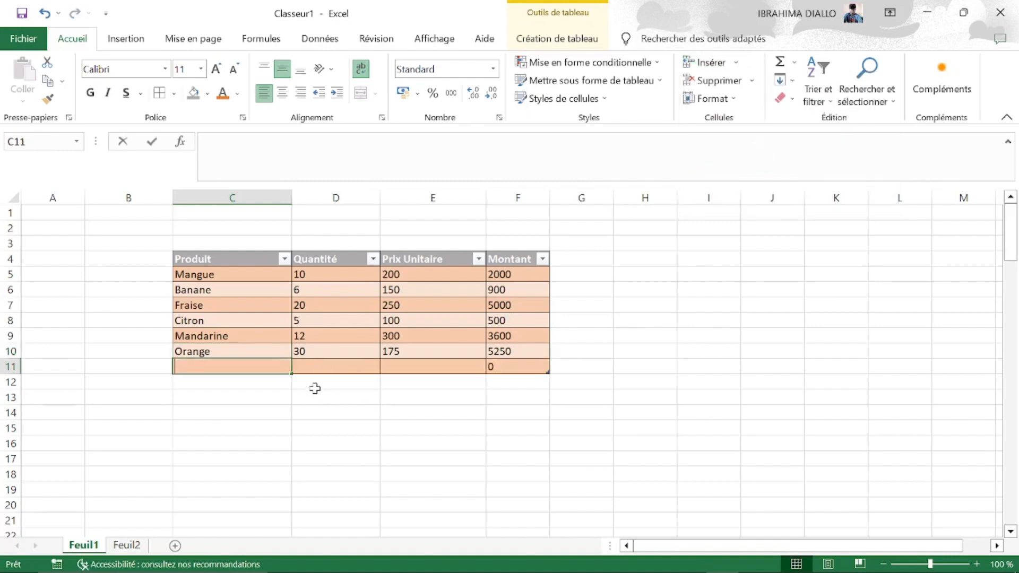
text(Total)
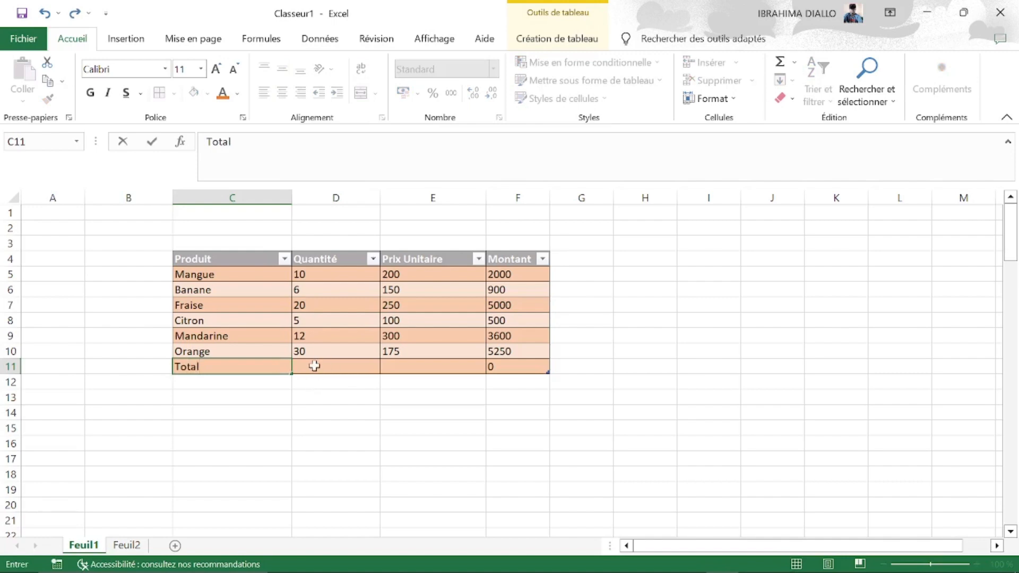
Step: Enter the formula =SOMME(D5:D10) in the Total row's Quantité cell D11
click(314, 365)
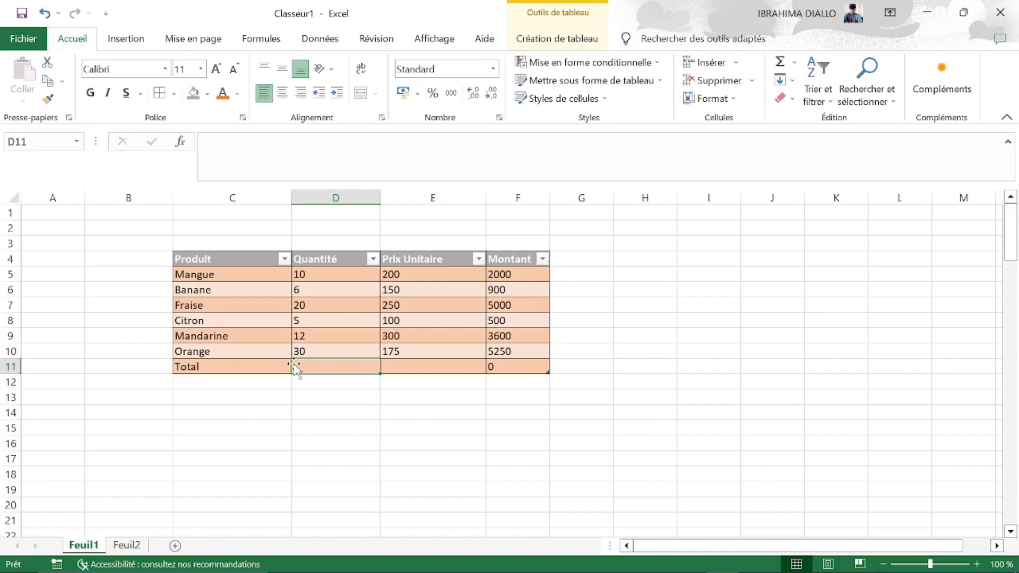
text(=)
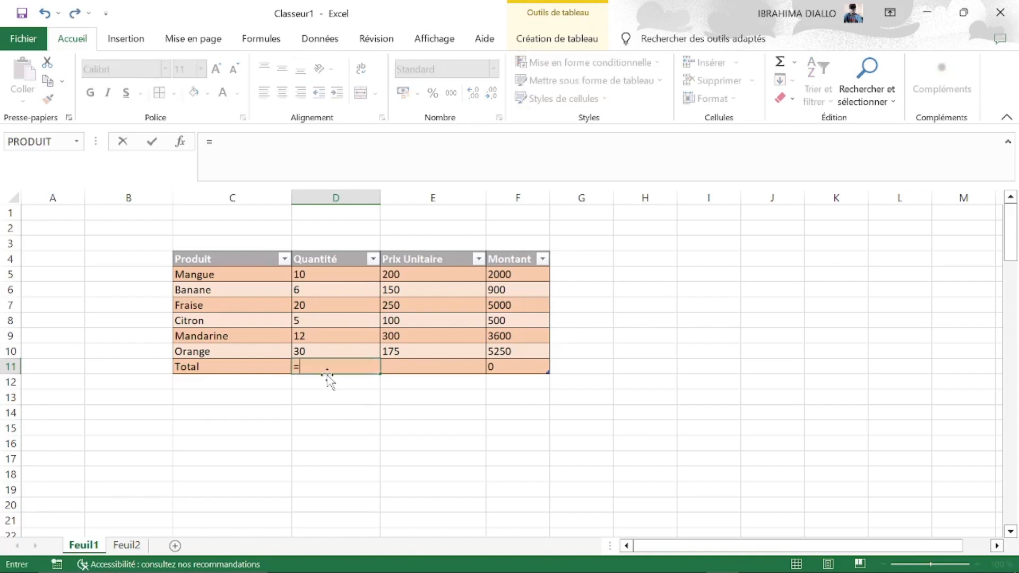
text(somm)
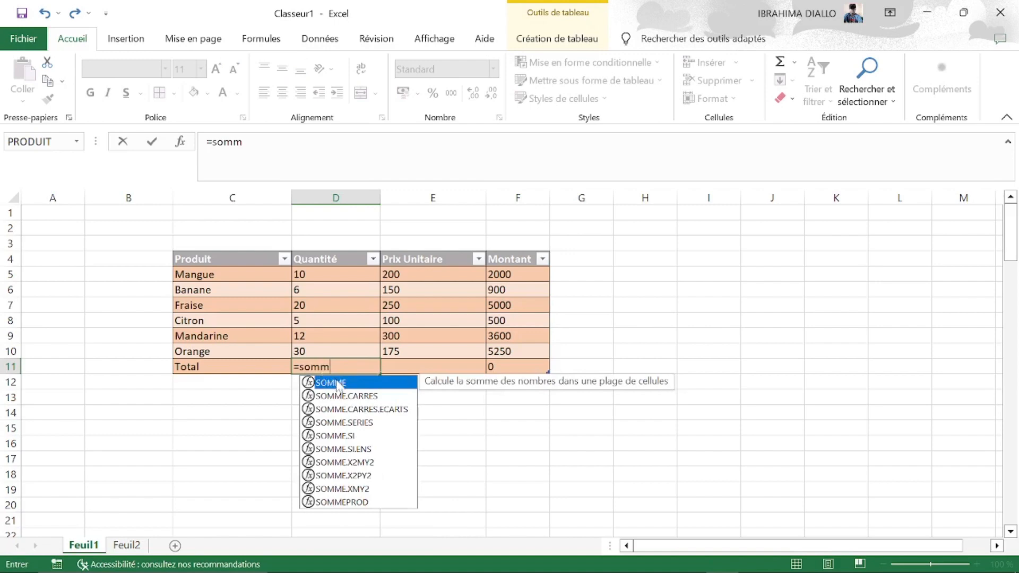
double_click(337, 382)
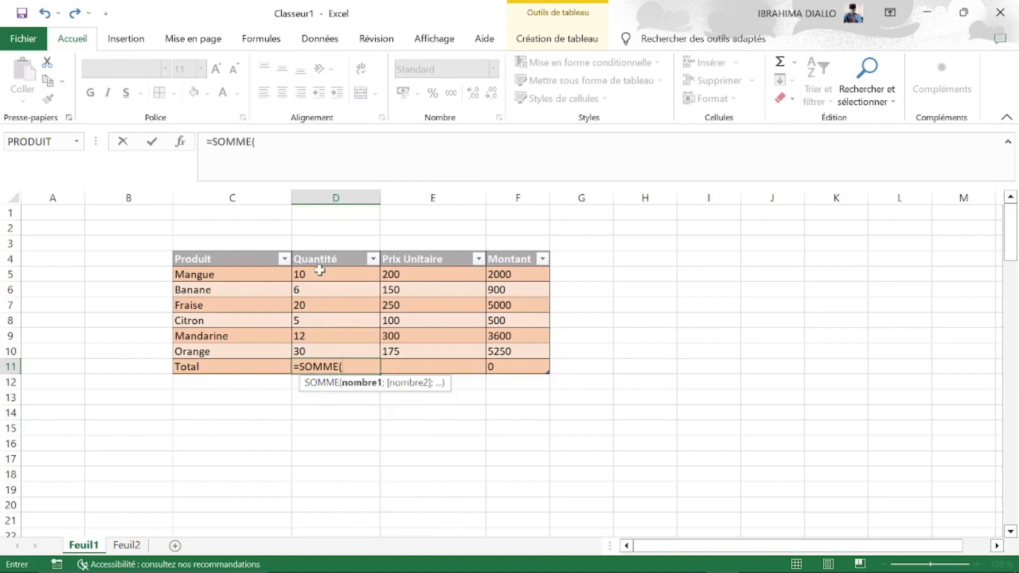
drag(320, 269, 315, 350)
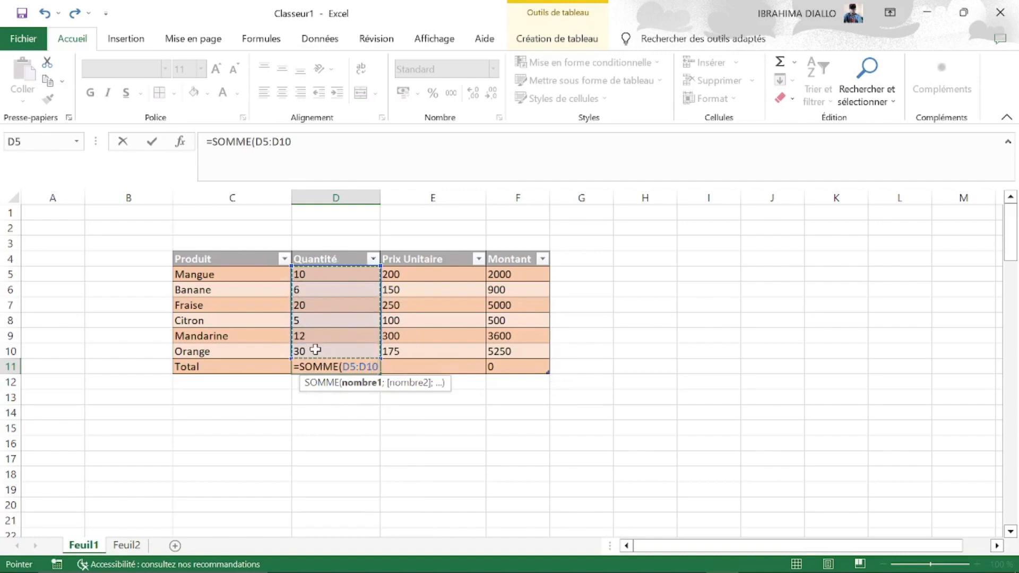
text())
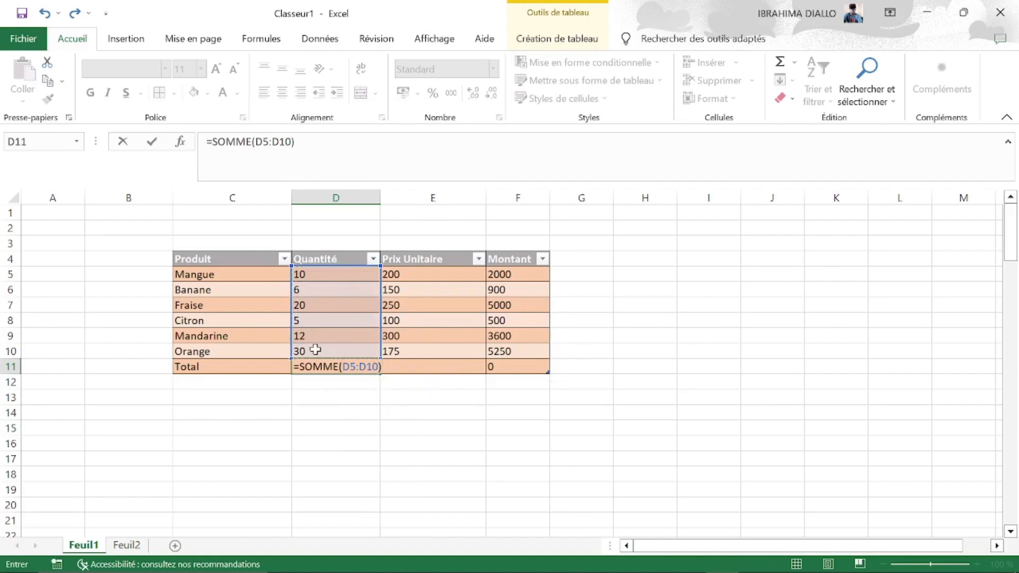
key(Return)
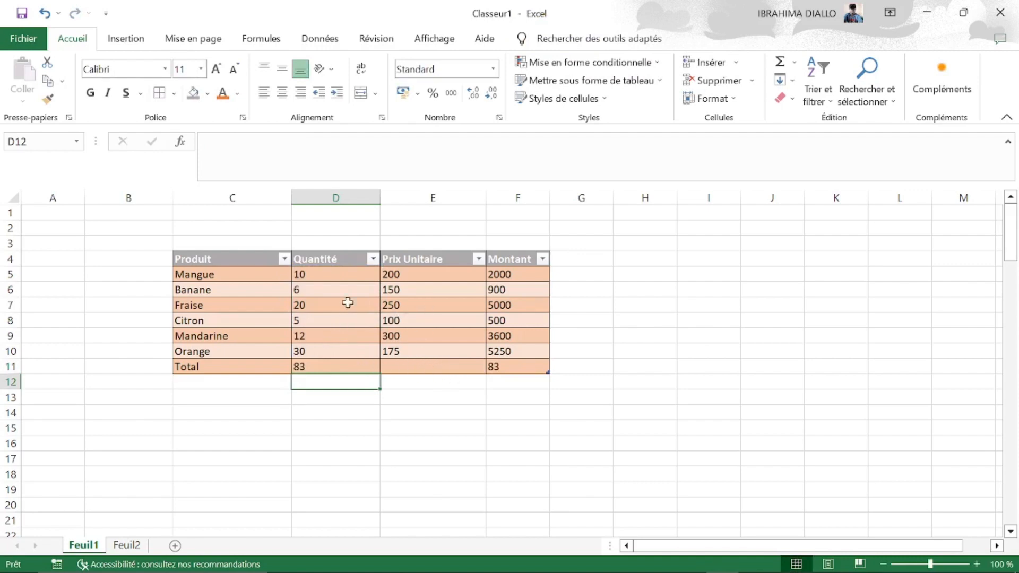
Step: Clear the contents of the Total row's Montant cell F11 and Quantité cell D11
click(511, 366)
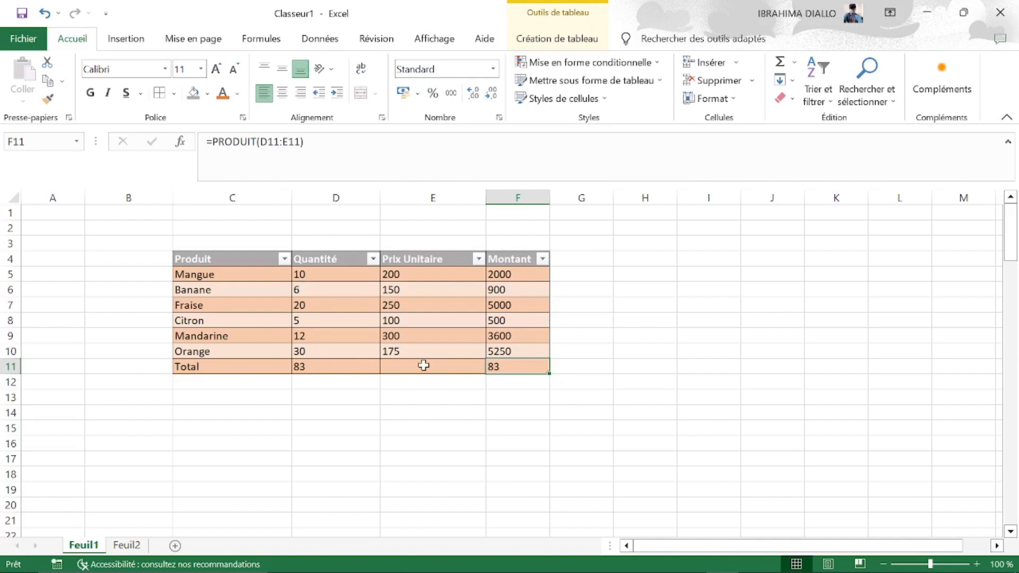
key(BackSpace)
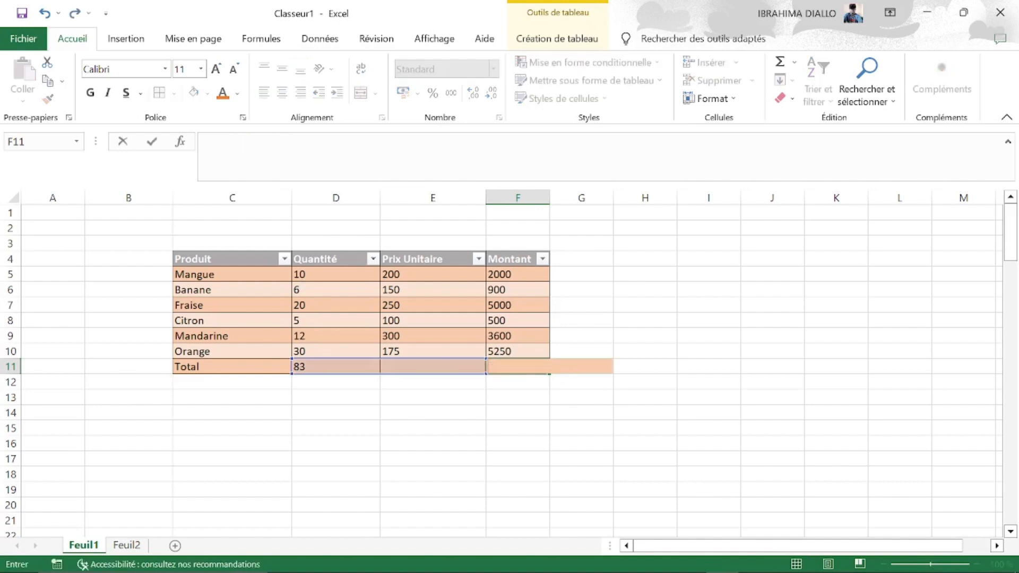
click(307, 368)
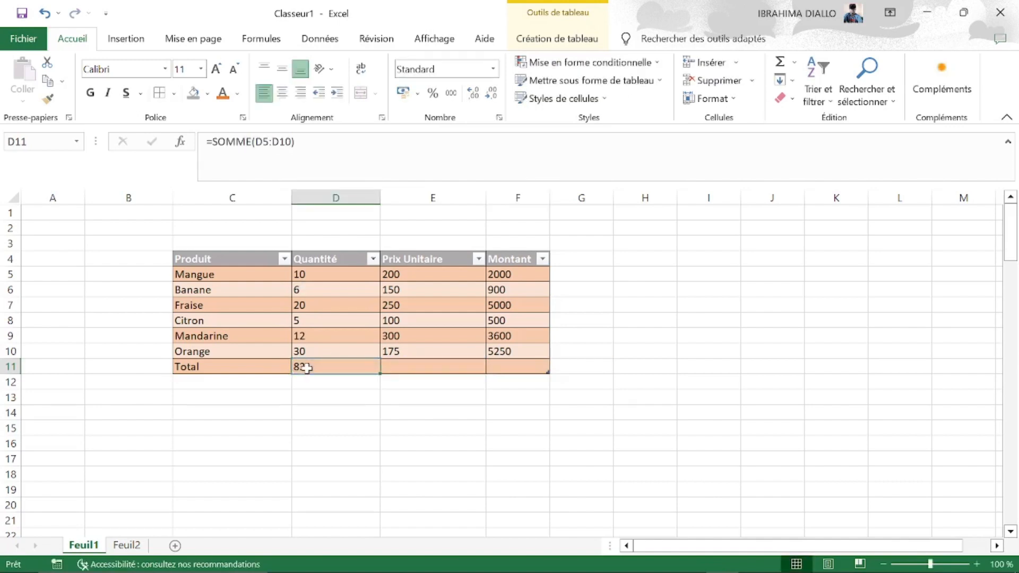
key(BackSpace)
click(307, 399)
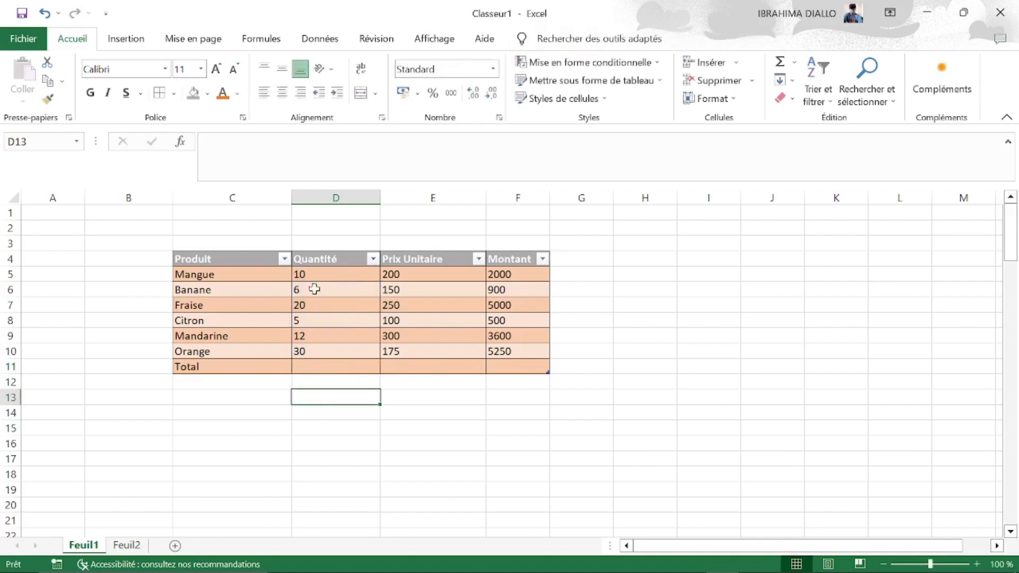
Step: Insert the SOMME function in the Total row's Quantité cell D11, using the range D5:D10 as Nombre1
click(312, 365)
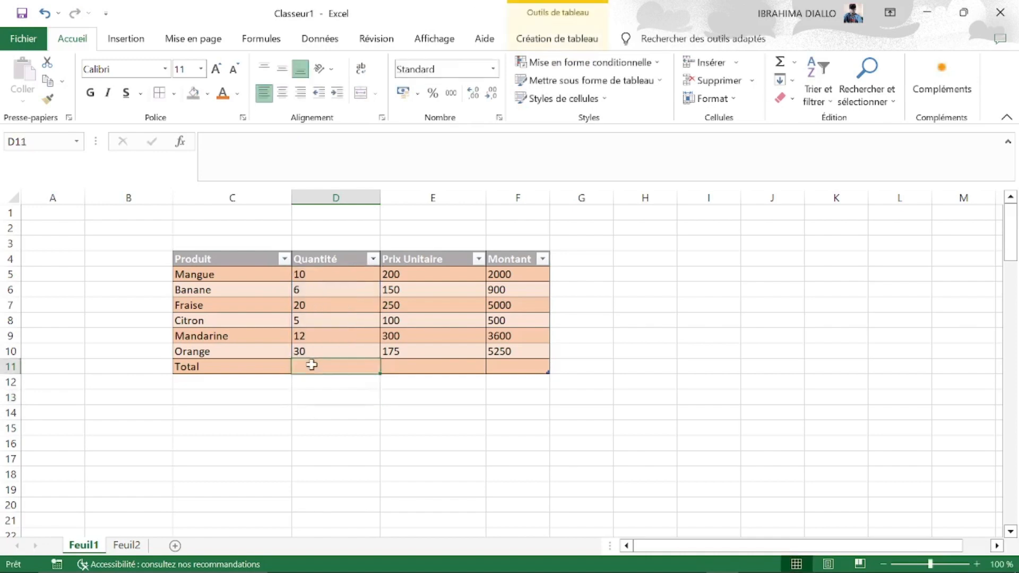
text(=)
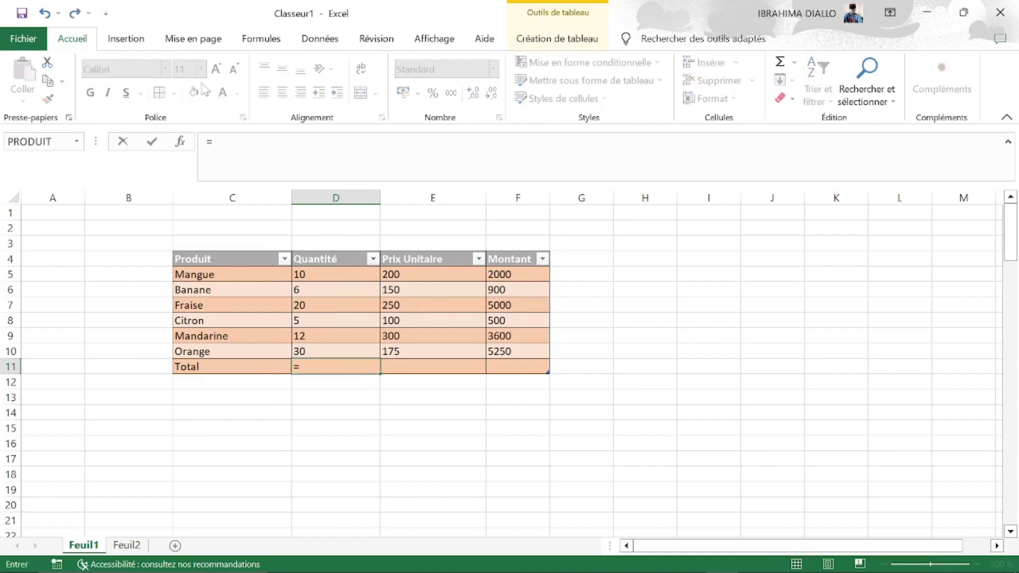
click(180, 142)
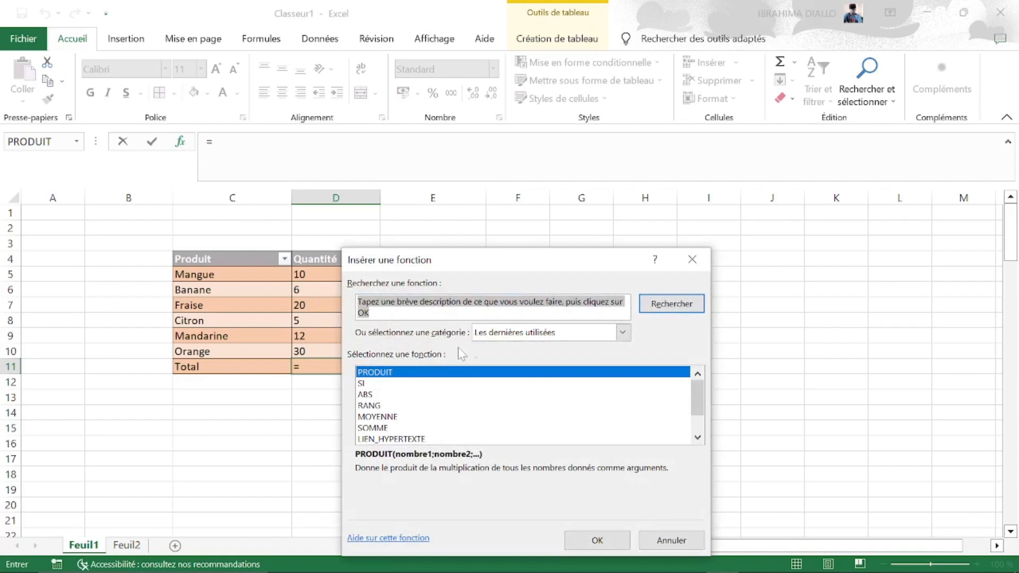
click(368, 313)
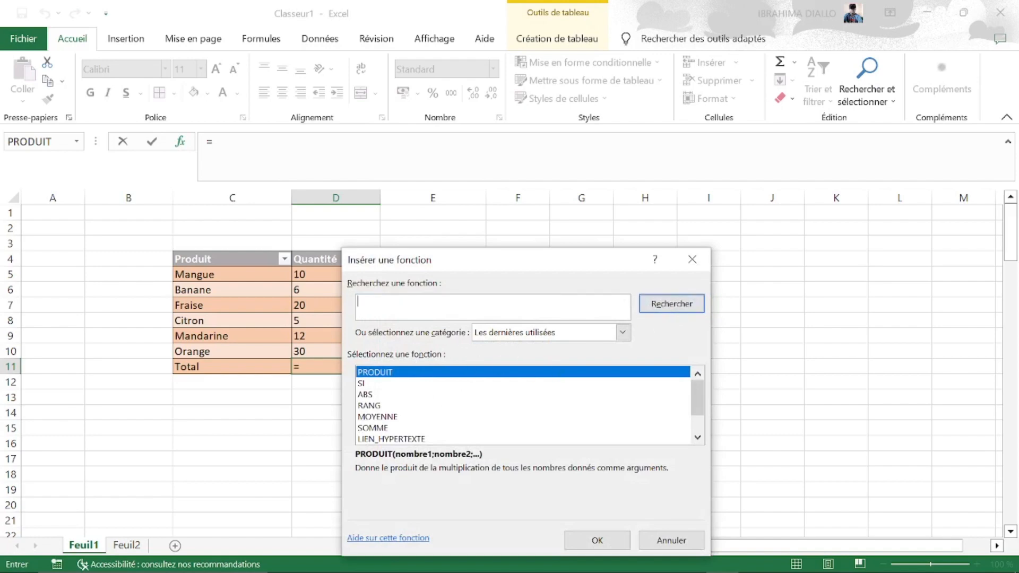
text(somme)
click(679, 308)
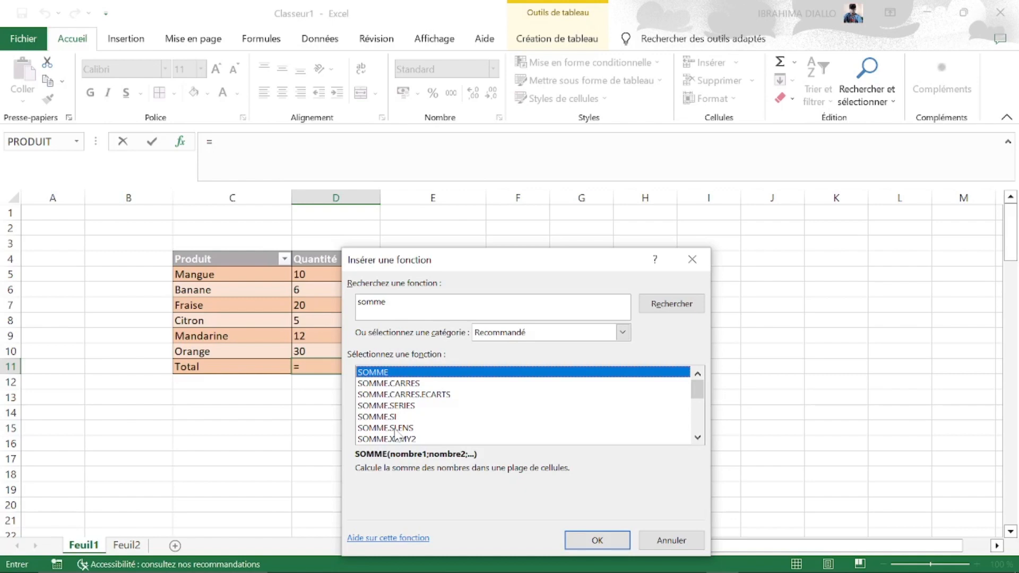
click(593, 541)
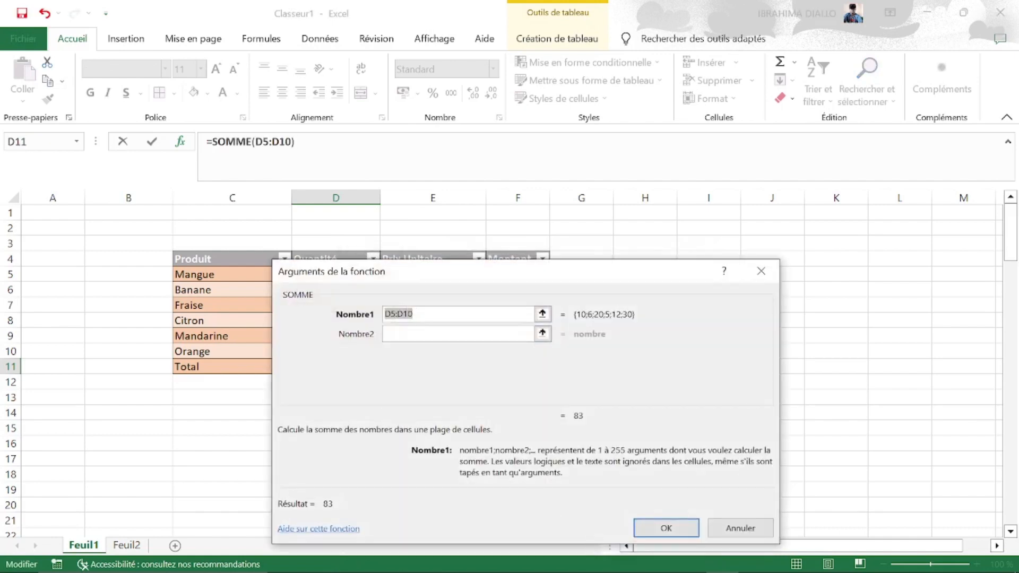
drag(566, 275, 825, 254)
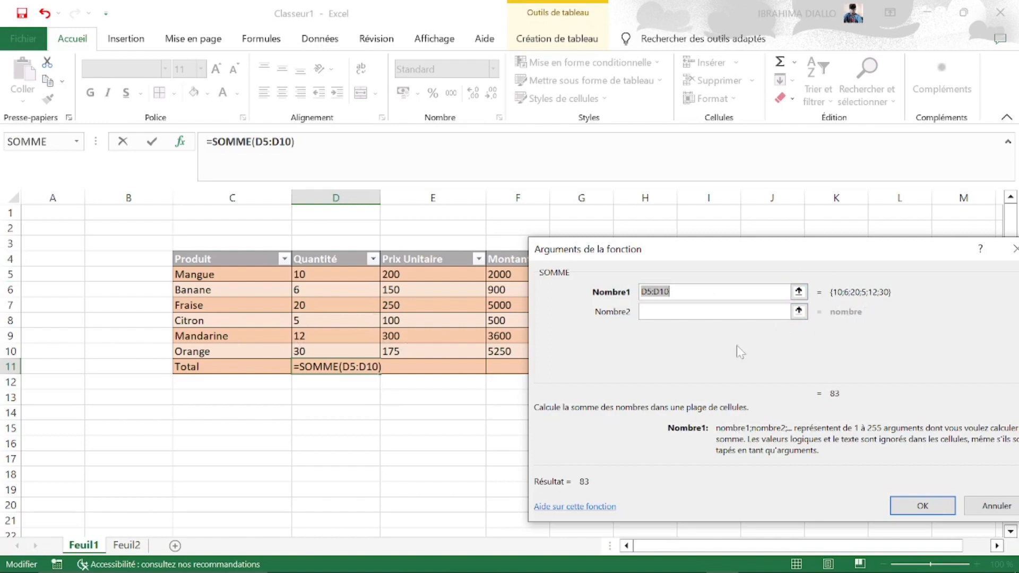
drag(818, 249, 549, 180)
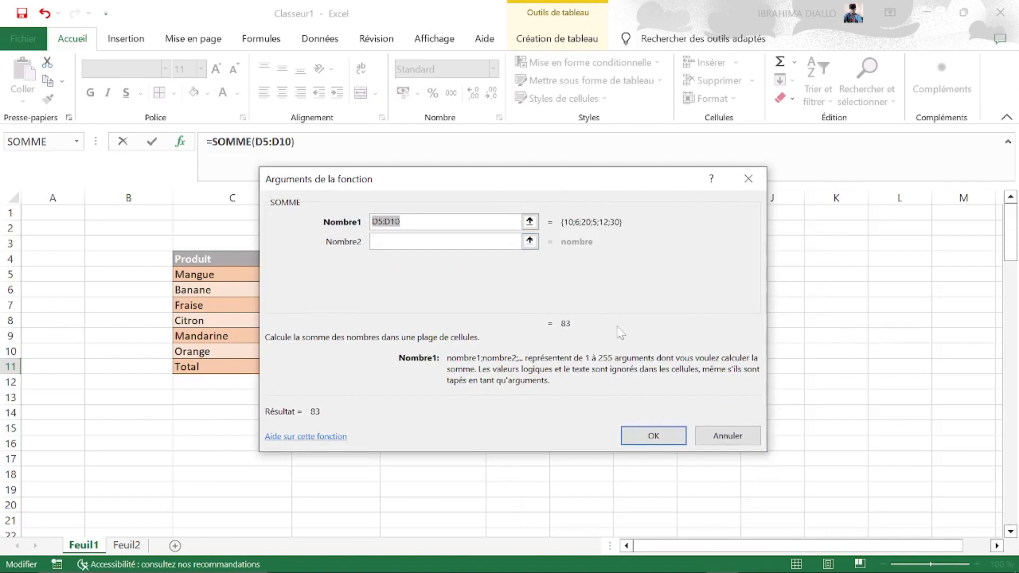
drag(631, 182, 843, 130)
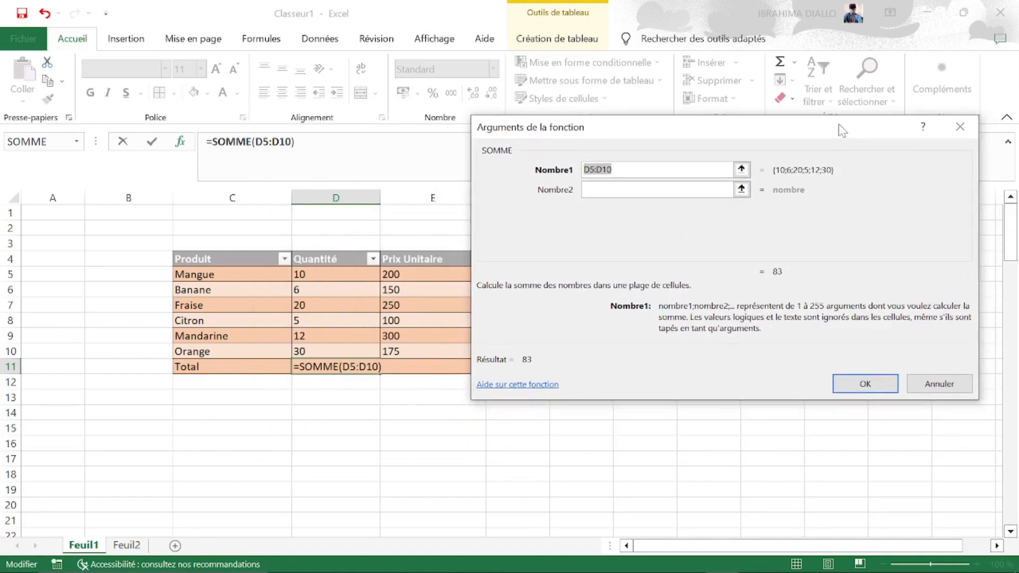
click(861, 389)
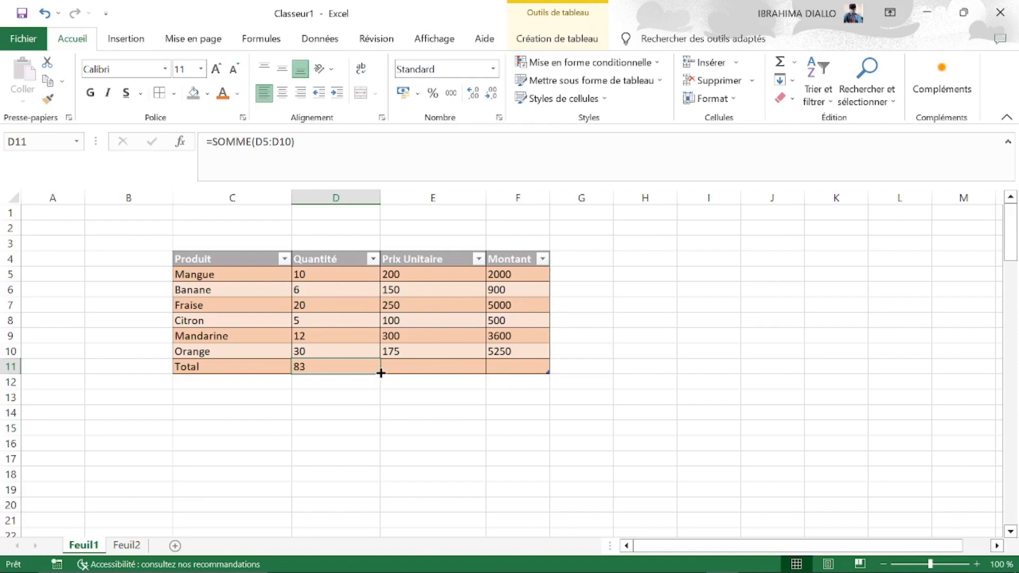
Step: Fill the Total row's SOMME formula from D11 across the Prix Unitaire and Montant cells E11 and F11
drag(381, 373, 534, 369)
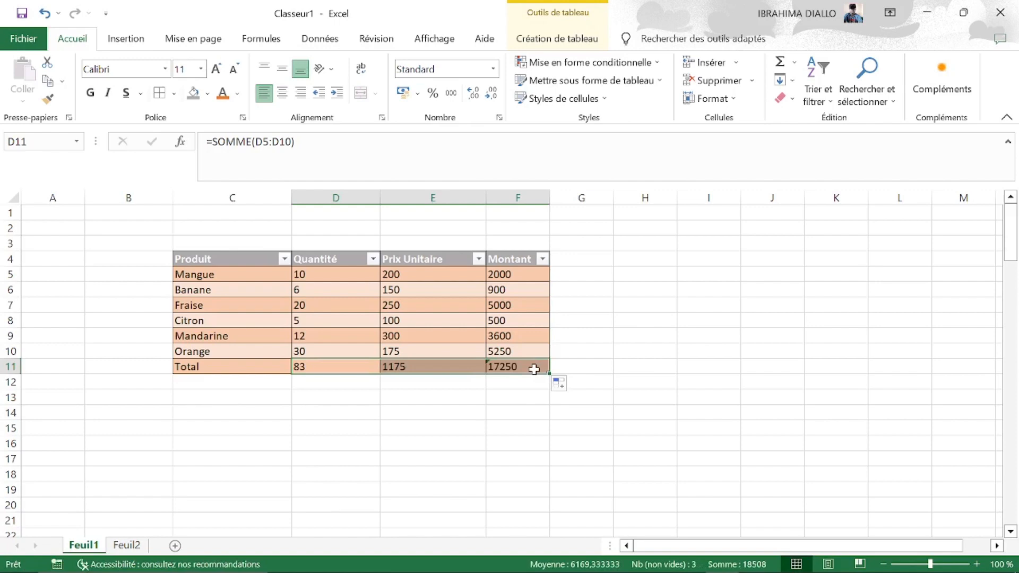
click(605, 319)
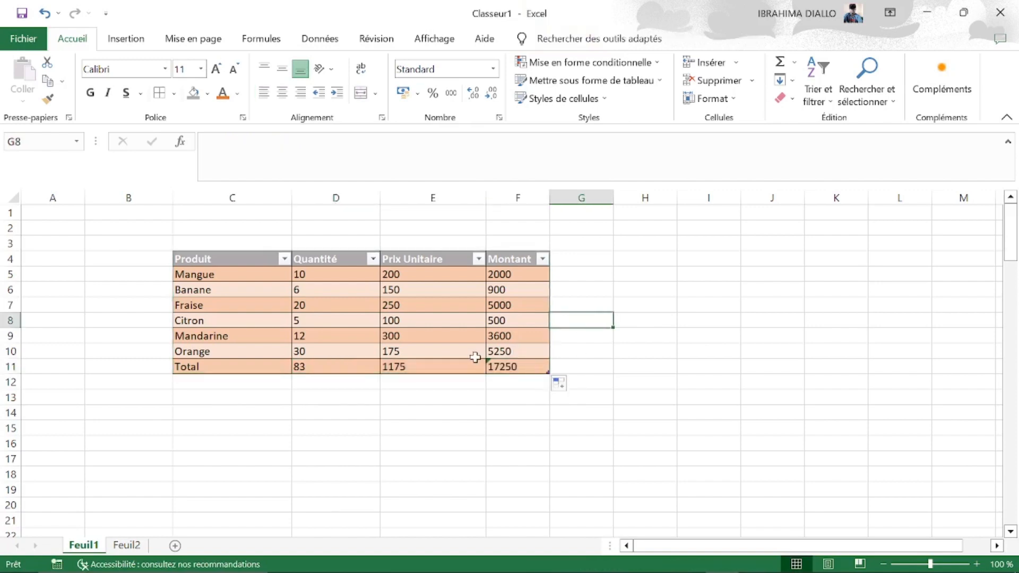
click(427, 398)
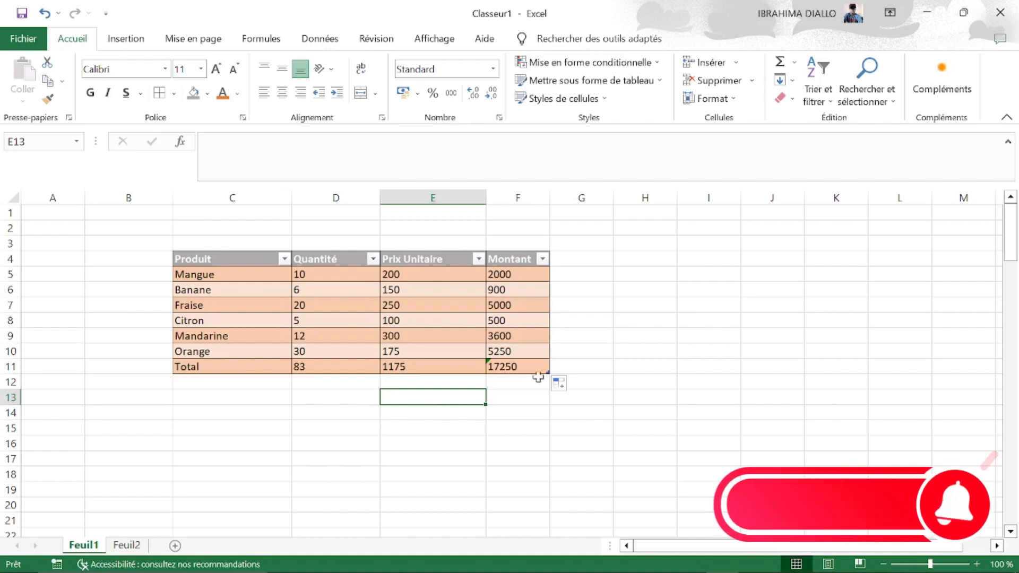
click(645, 258)
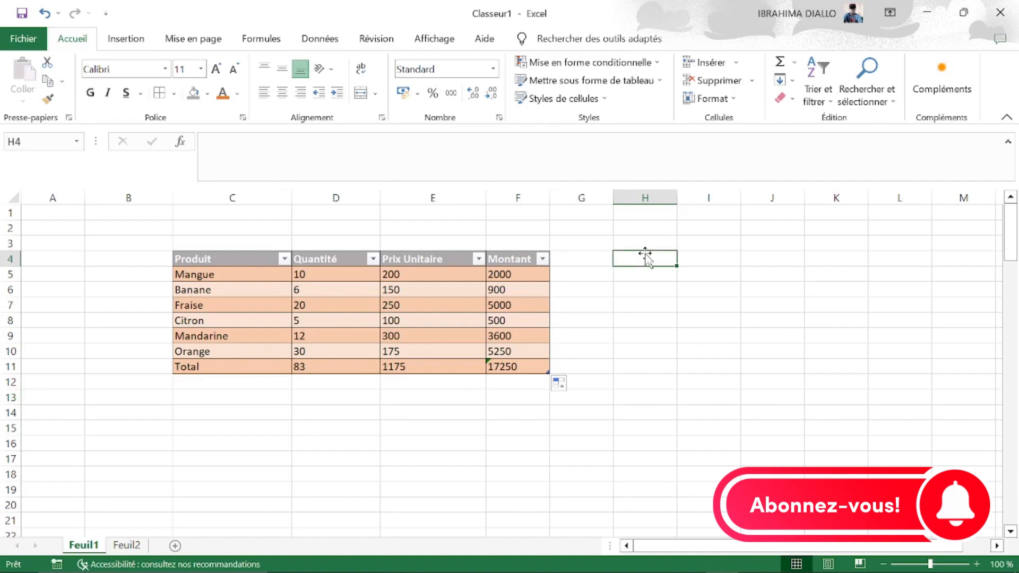
scroll(645, 253, right, 2)
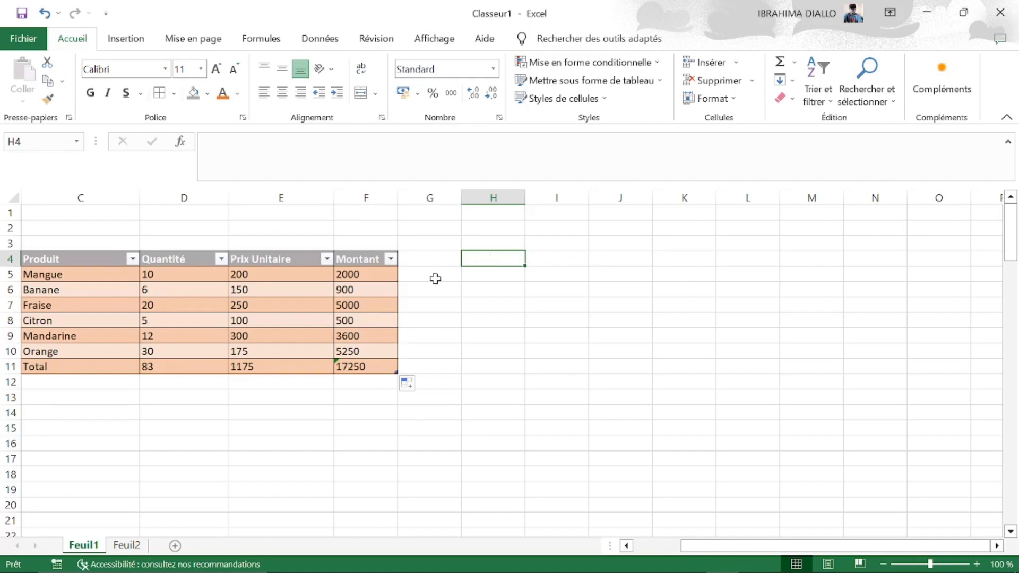
scroll(435, 277, left, 2)
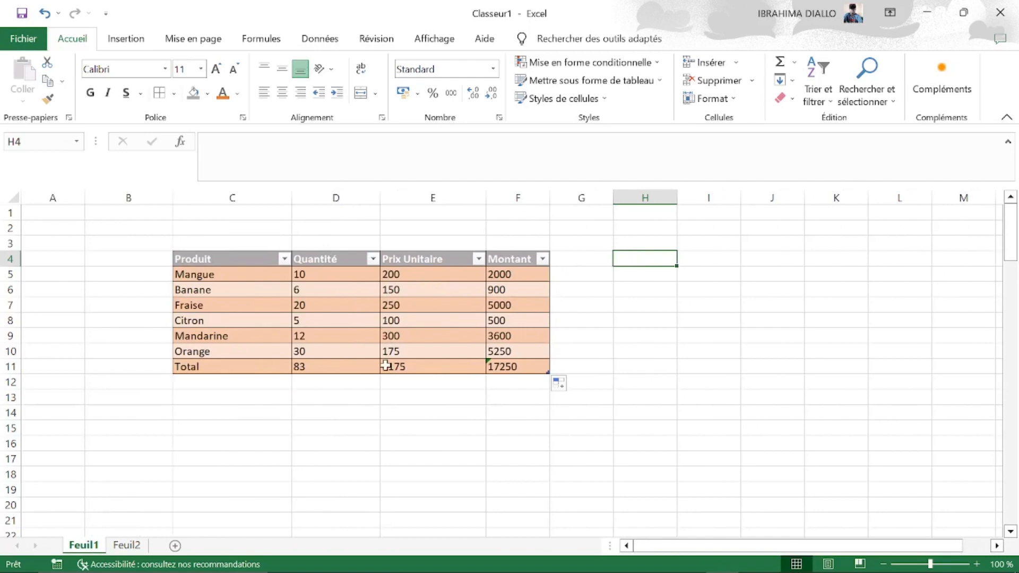
Step: Clear the contents of cell D4 on Feuil2 and delete the Feuil2 worksheet
click(130, 550)
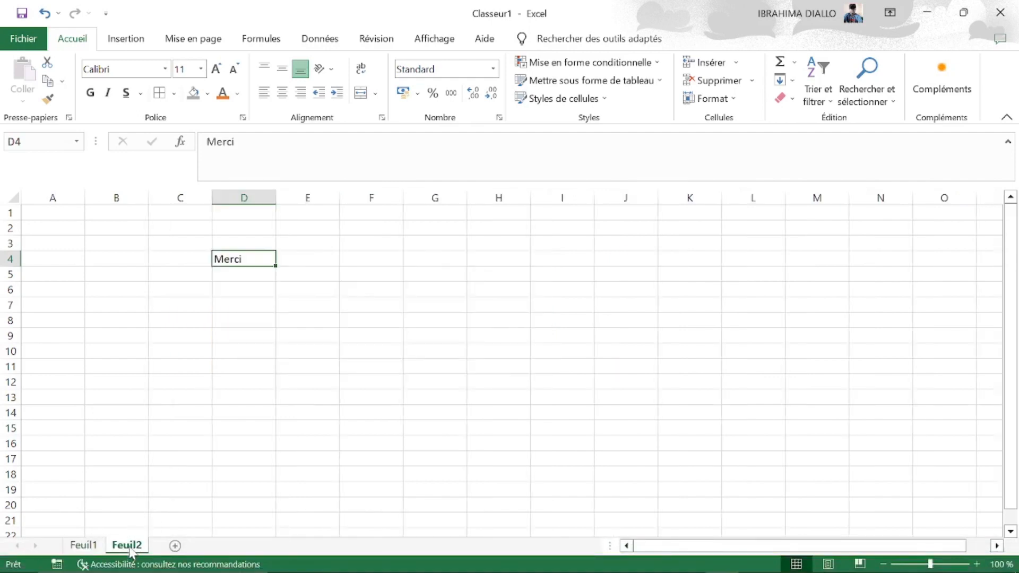
key(BackSpace)
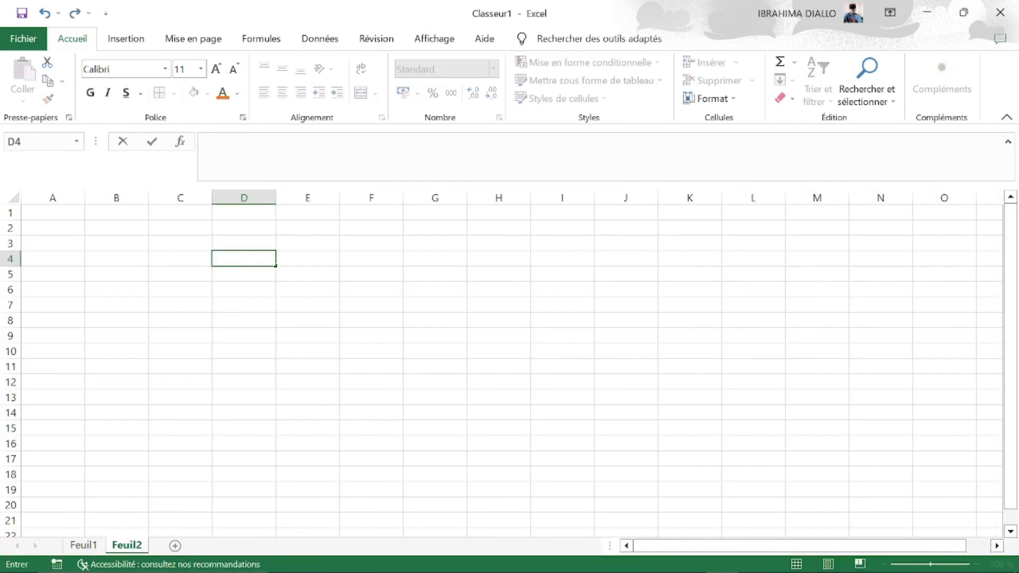
right_click(136, 545)
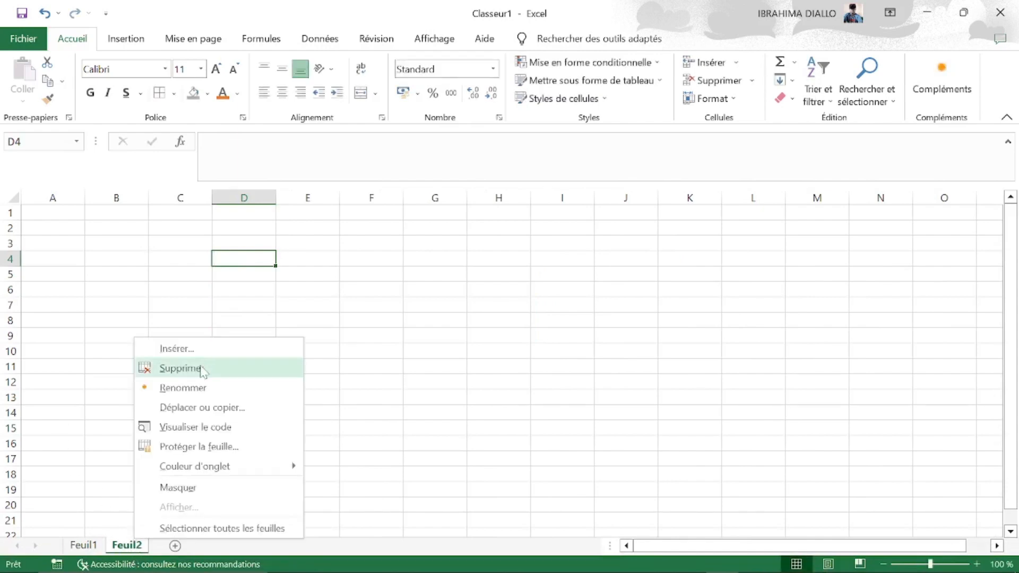
click(203, 372)
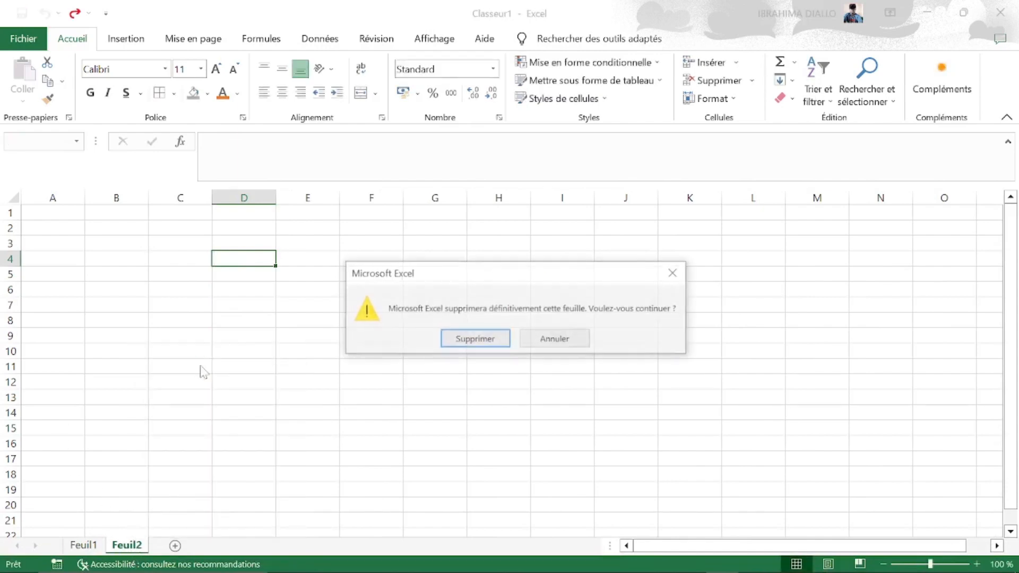
click(471, 342)
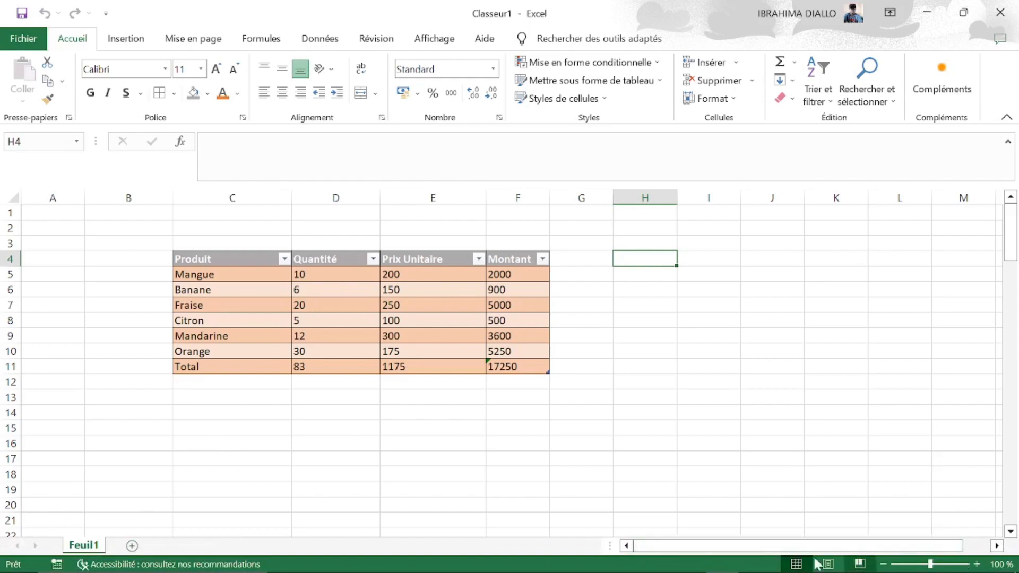
Step: Add a new blank worksheet after Feuil1 and return to Feuil1
click(132, 546)
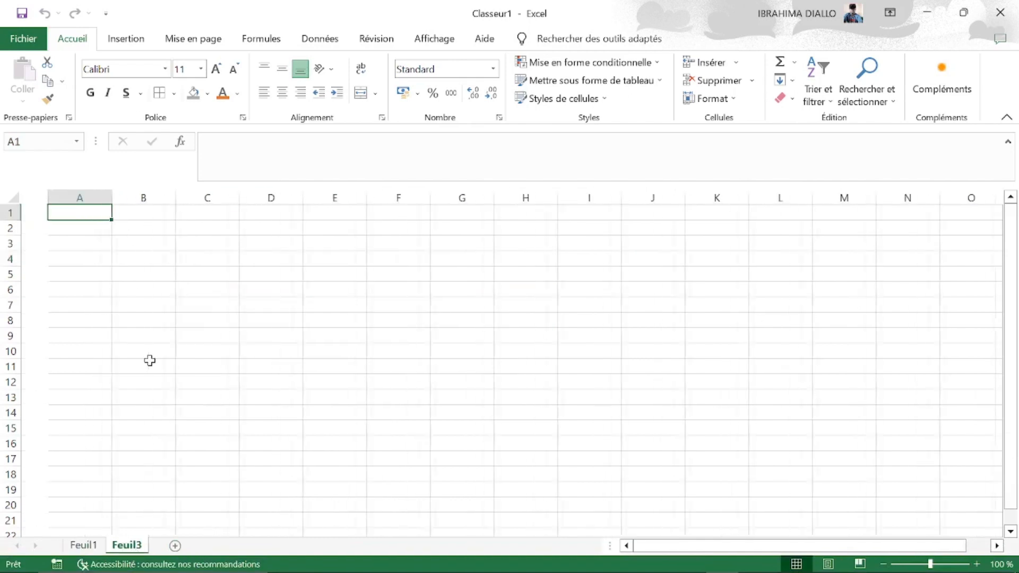
click(84, 545)
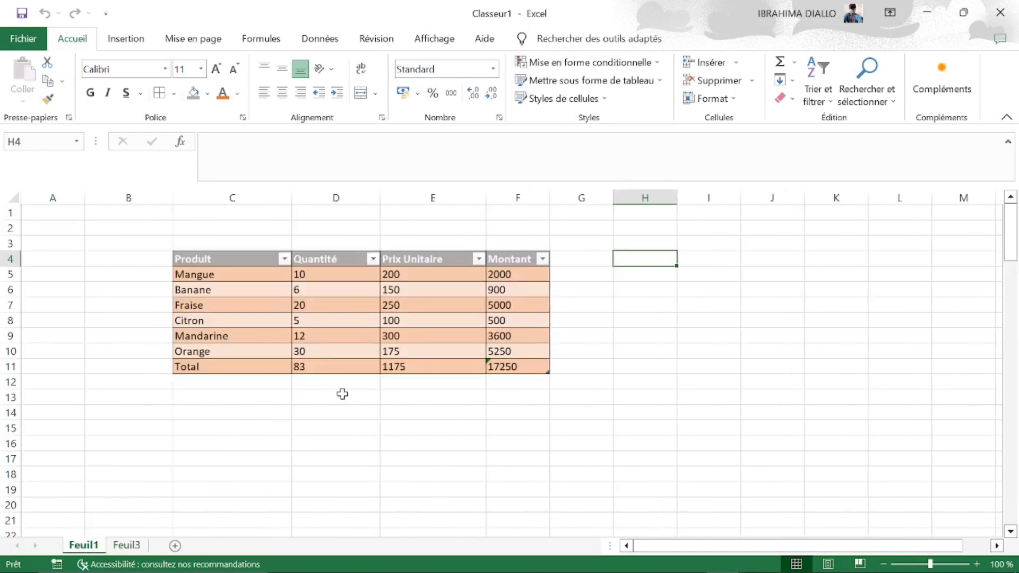
scroll(343, 393, down, 16)
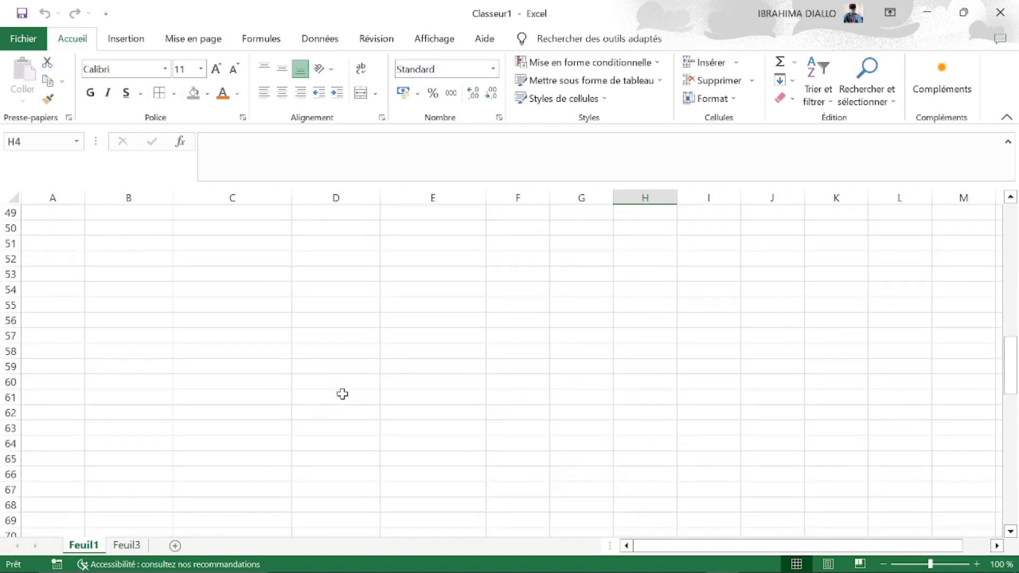
scroll(342, 394, up, 16)
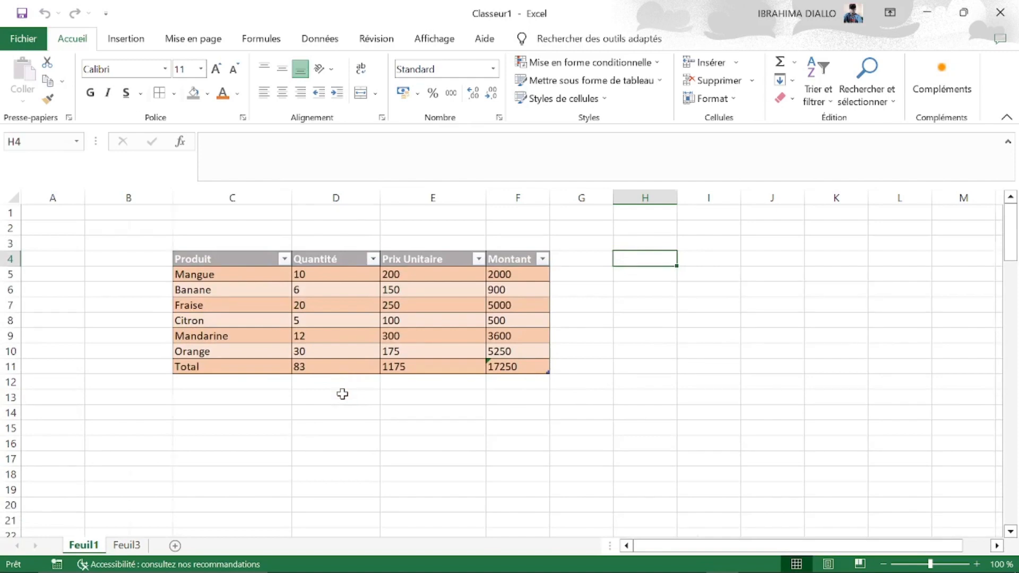
scroll(342, 394, right, 8)
scroll(342, 394, left, 8)
mouse_move(121, 569)
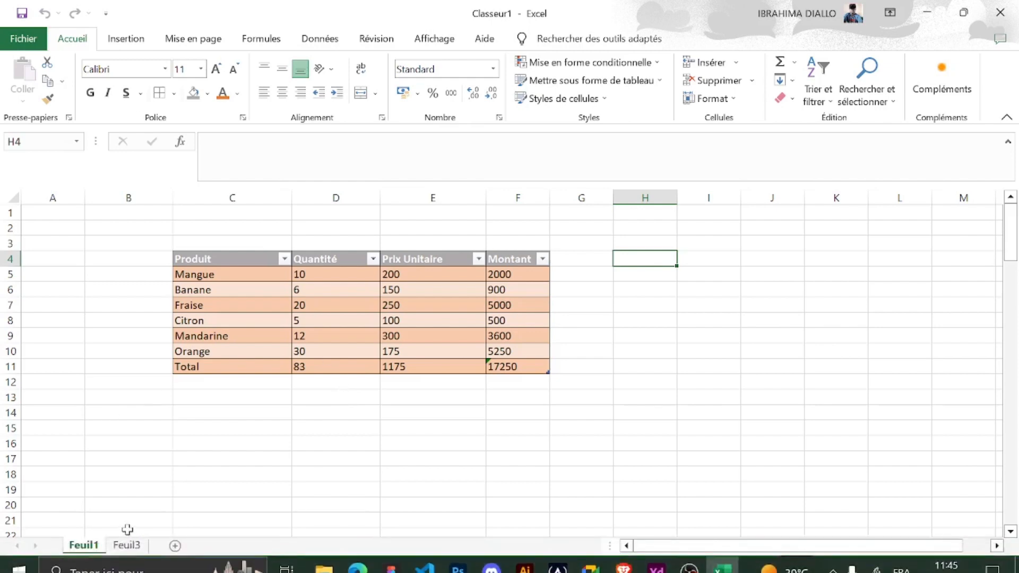
click(126, 545)
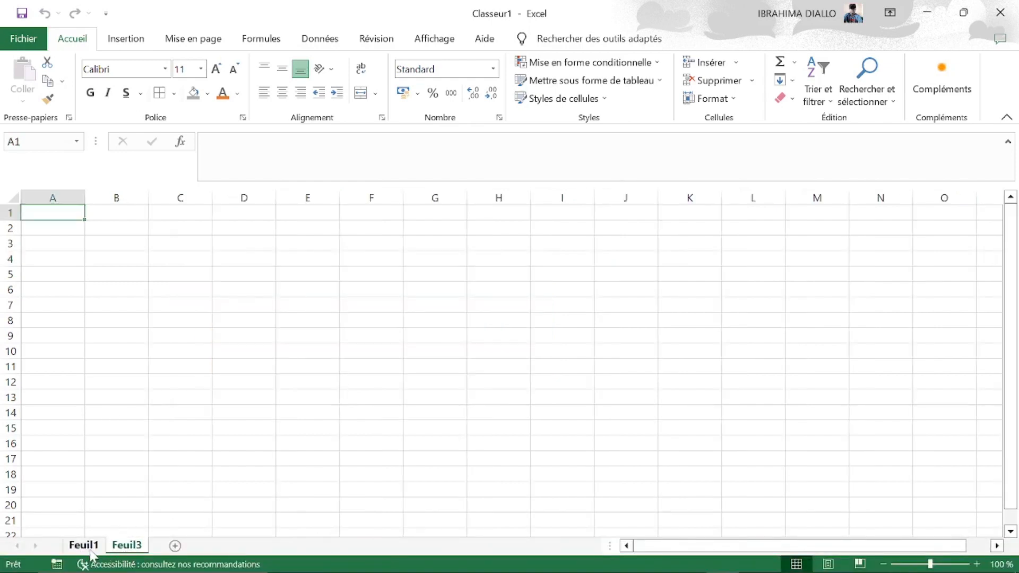
click(87, 547)
Step: Apply the Monétaire (CFA) number format to the Prix Unitaire and Montant values in E5:F11
click(410, 271)
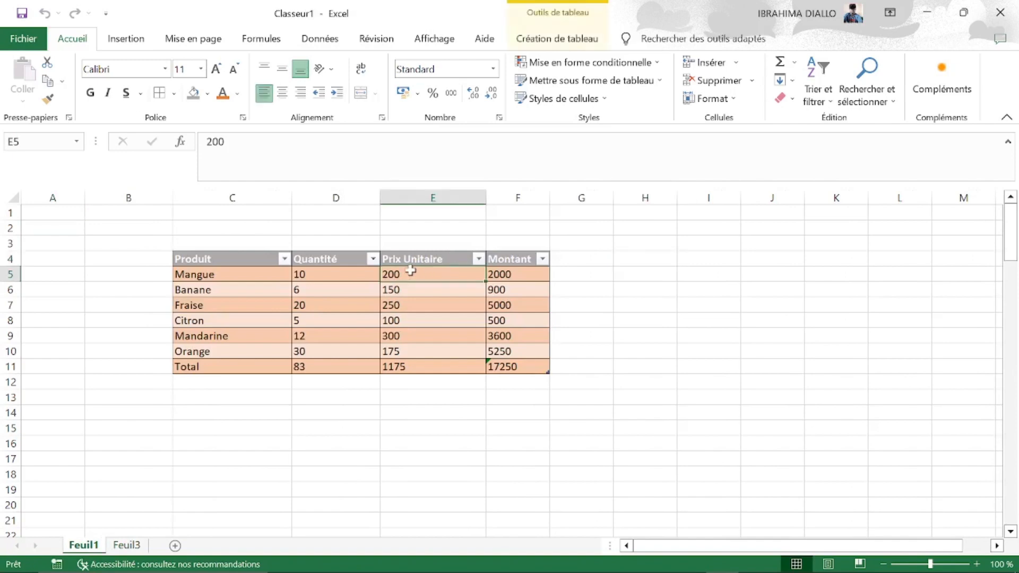
drag(410, 271, 510, 368)
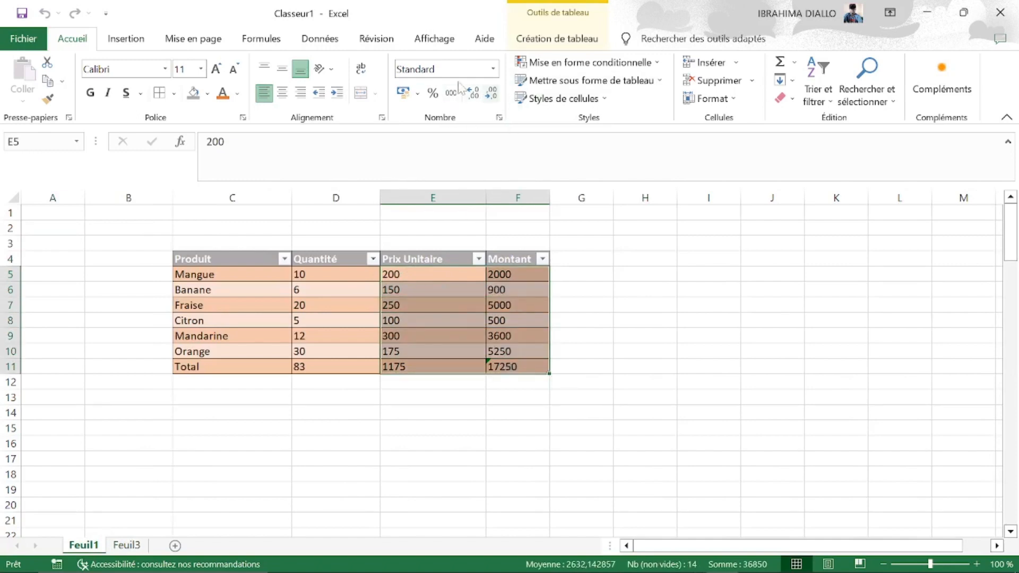
click(493, 69)
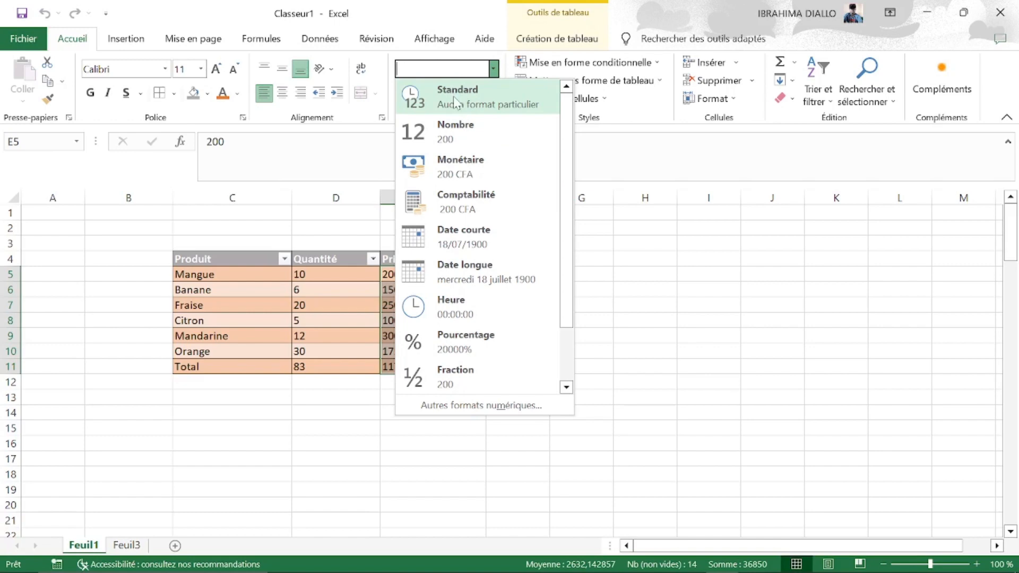
click(480, 168)
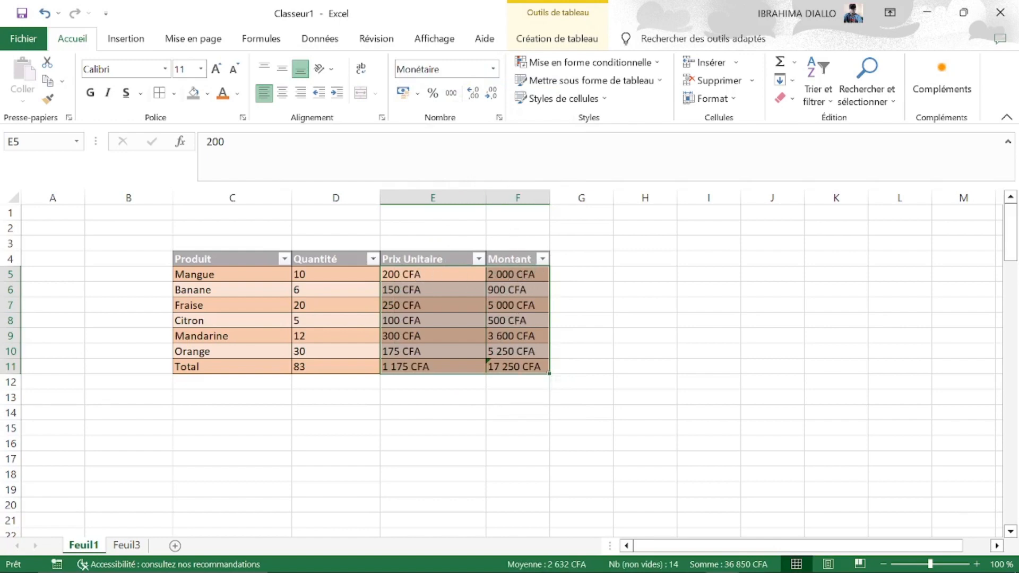
click(554, 159)
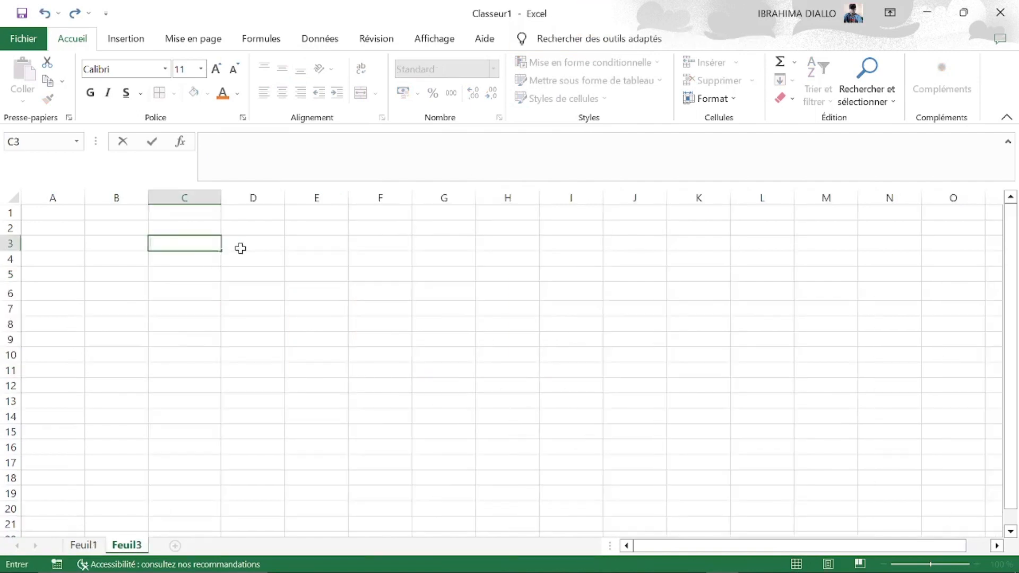
Step: Rename the Feuil3 worksheet as Fonction si
right_click(130, 552)
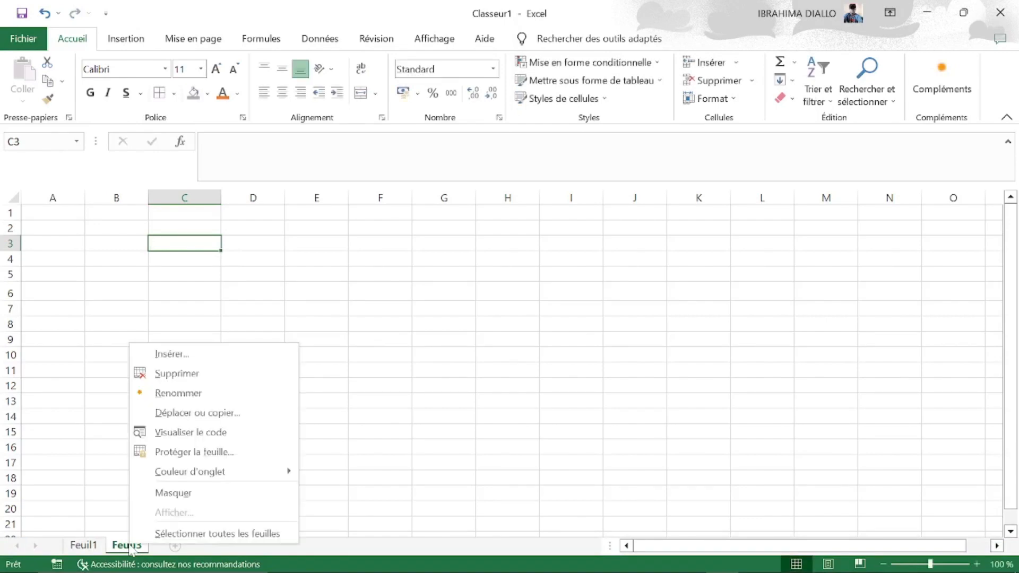
click(184, 398)
key(BackSpace)
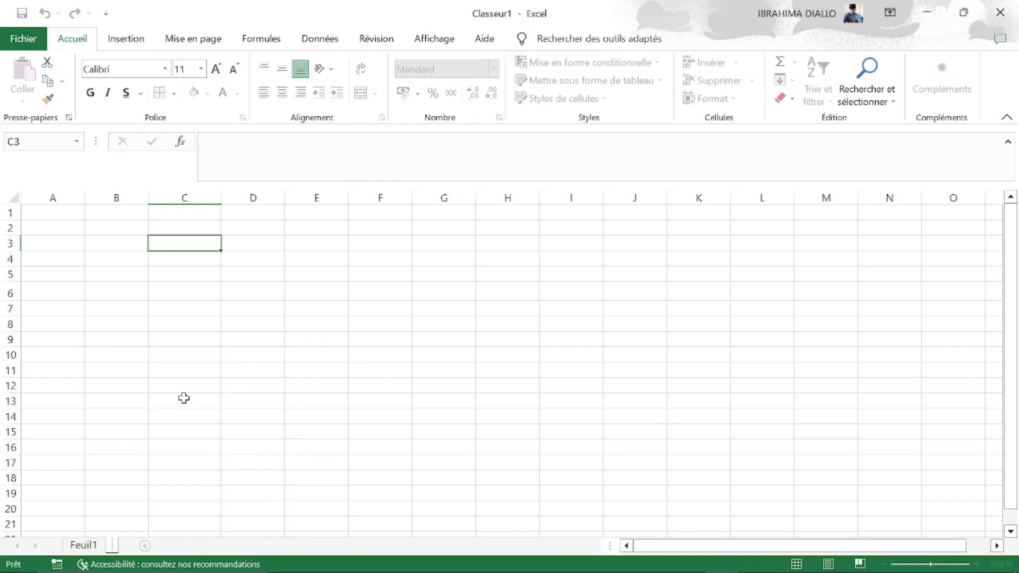
text(Fonction si)
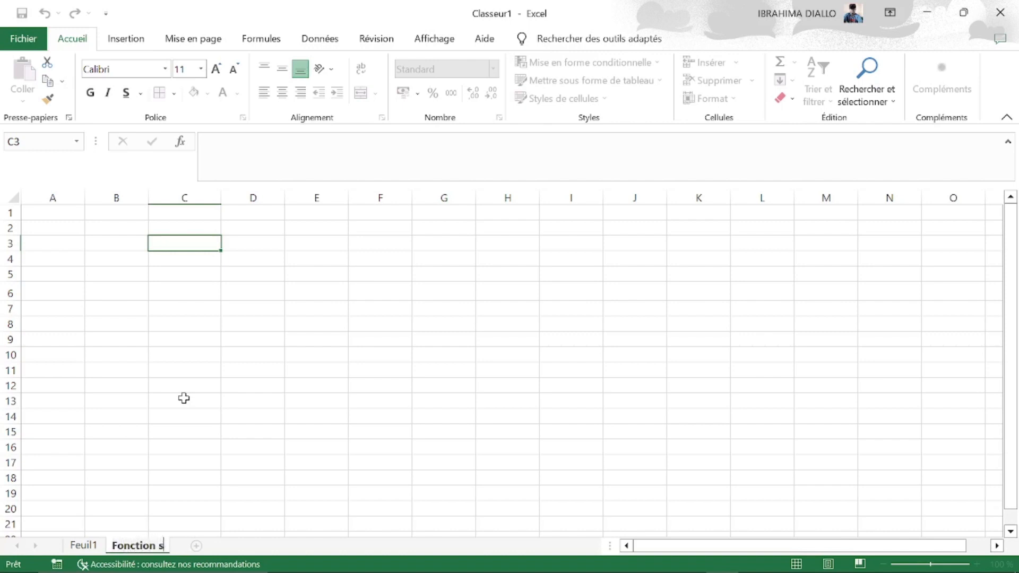
key(Return)
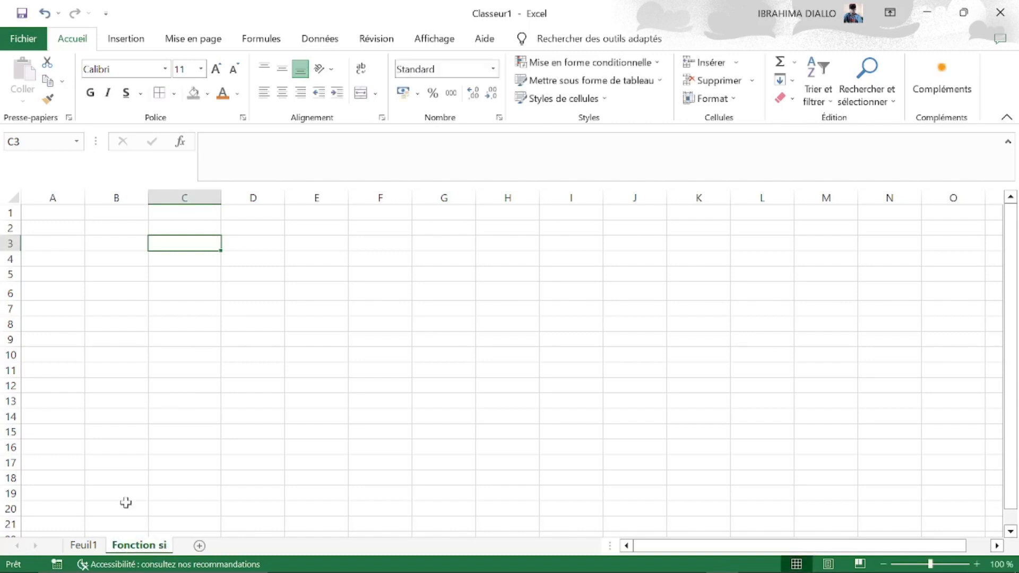
Step: Set the Fonction si sheet's tab color to standard red and the Feuil1 sheet's tab color to standard green
right_click(152, 550)
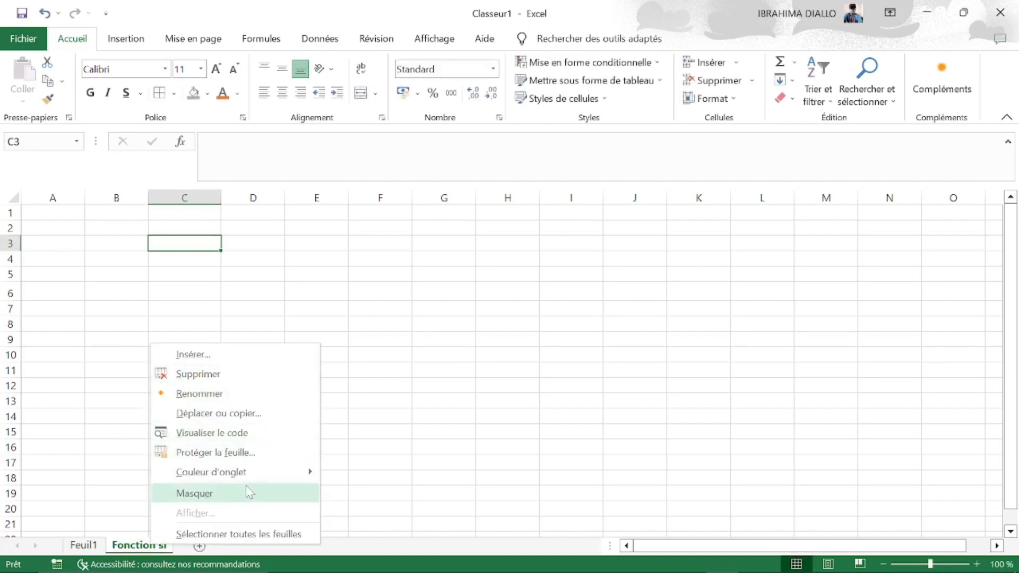
mouse_move(253, 476)
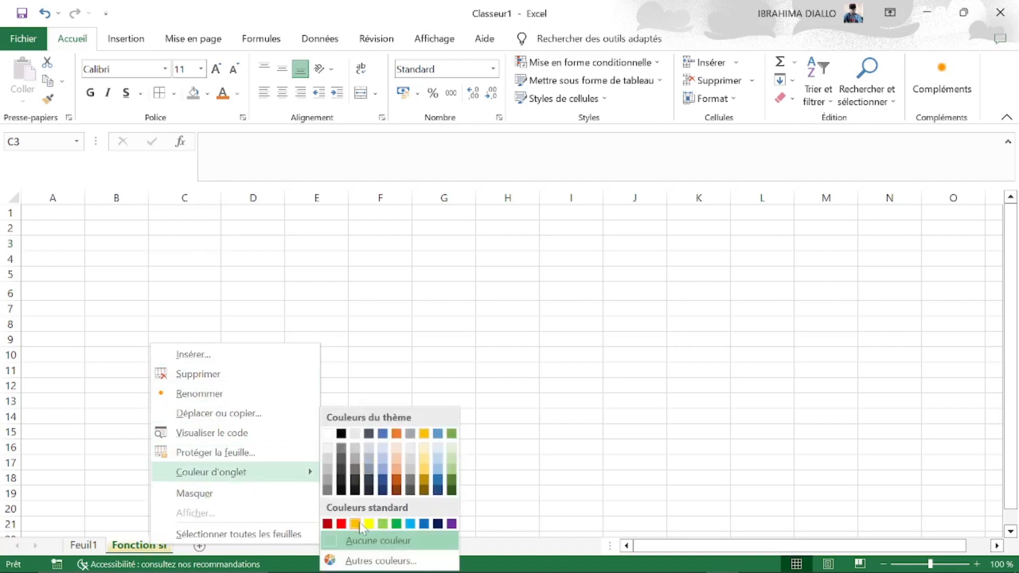
click(342, 525)
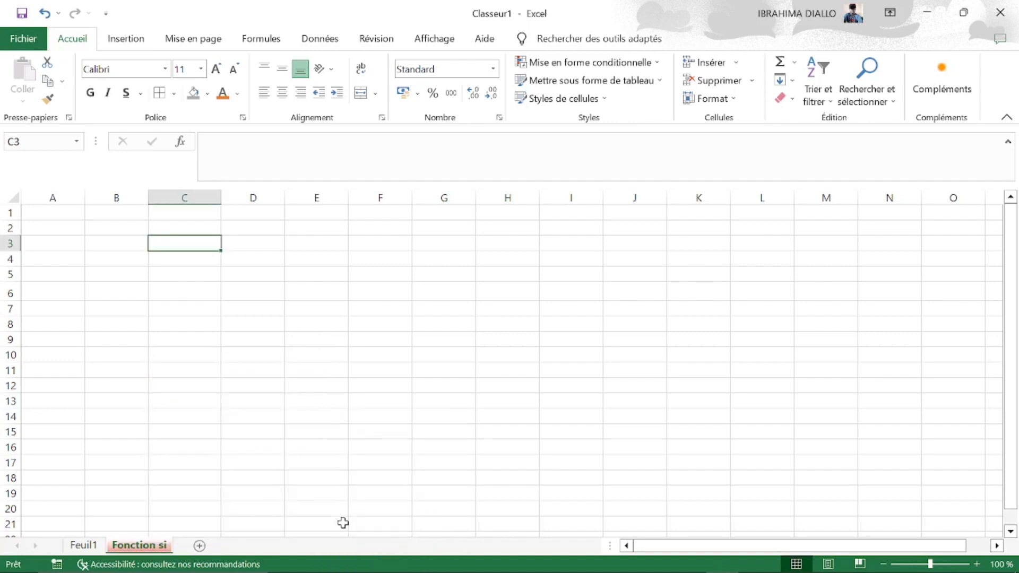
click(94, 547)
right_click(95, 547)
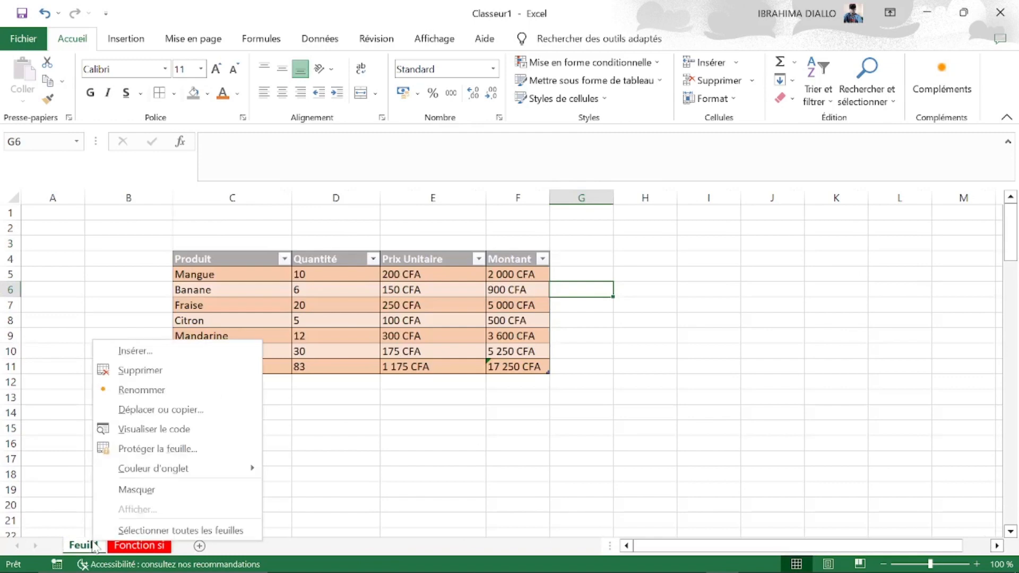
mouse_move(249, 470)
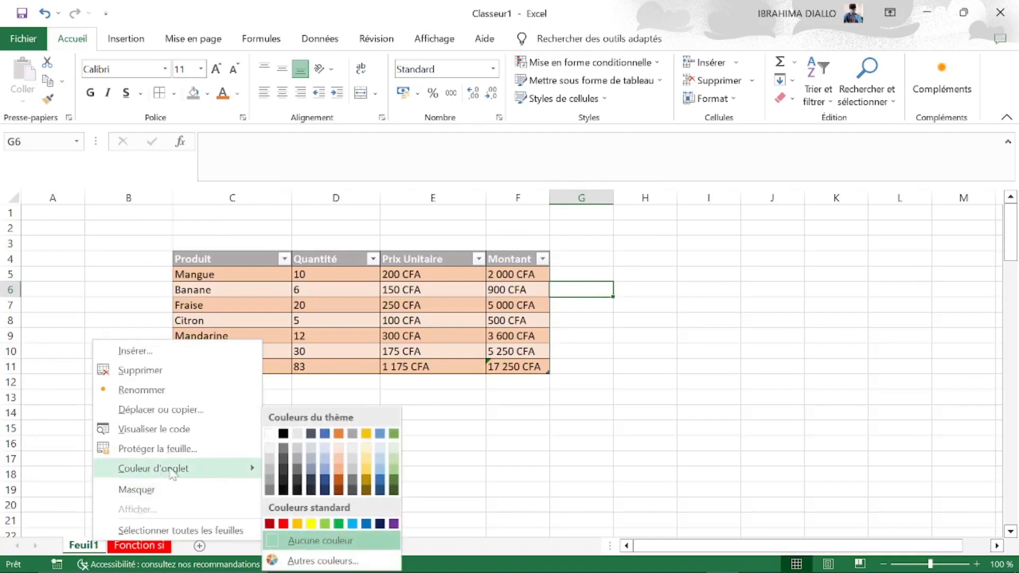
click(338, 524)
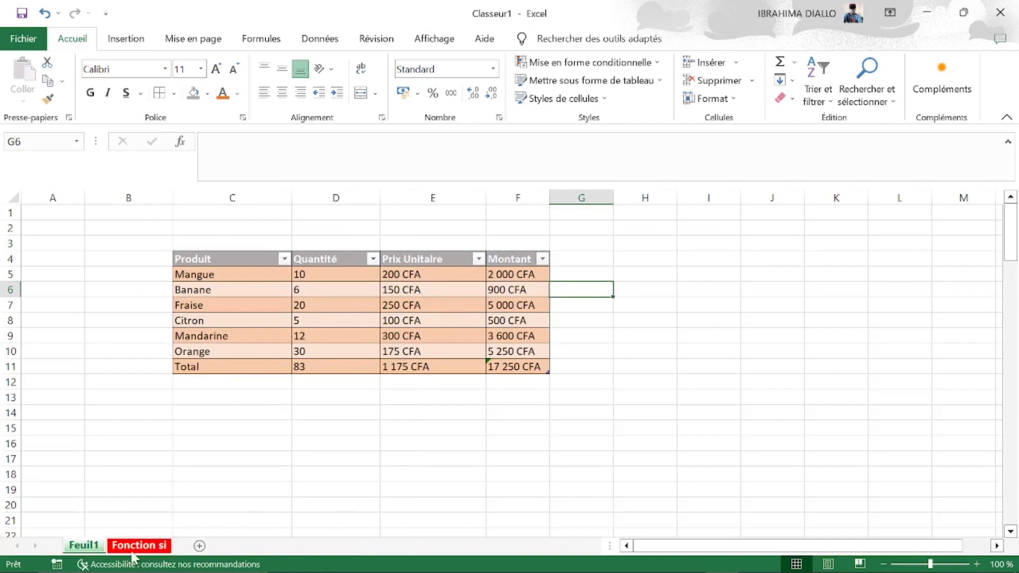
Step: On the Fonction si sheet, enter the column headers Nom complet, Age and Génération in cells C3, D3 and E3
click(148, 546)
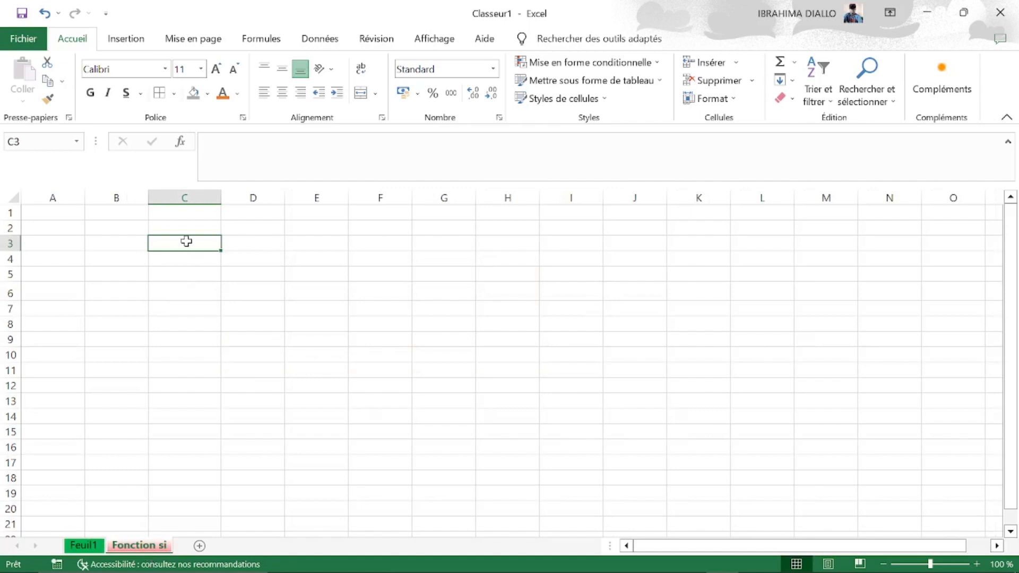
text(Nom)
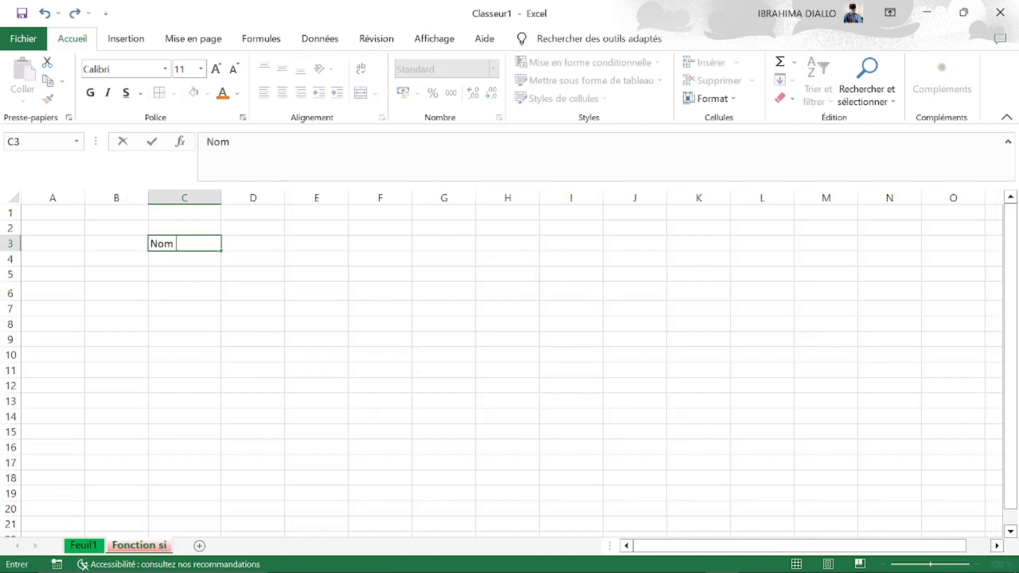
text( comlet)
key(F2)
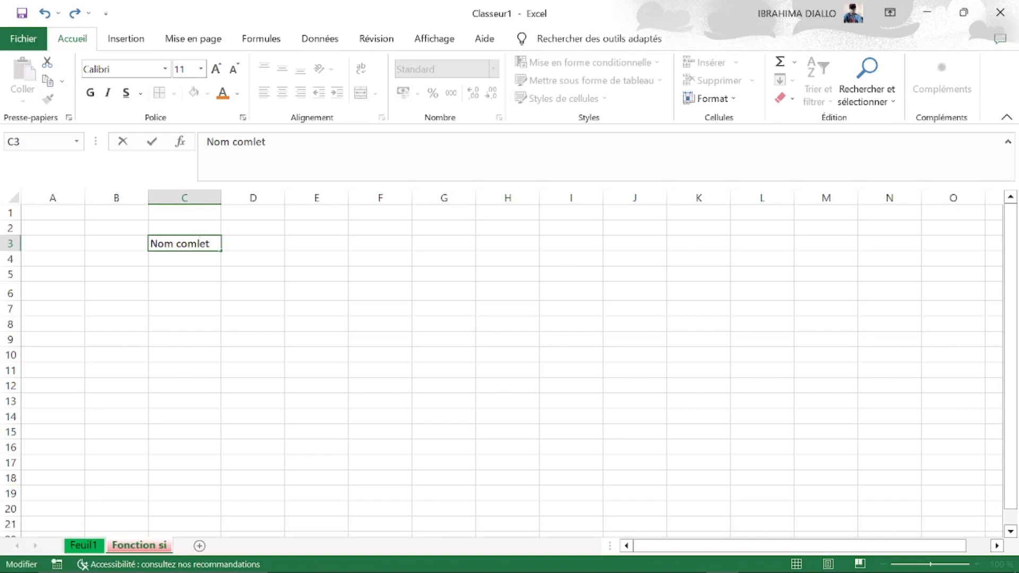
text(p)
click(243, 237)
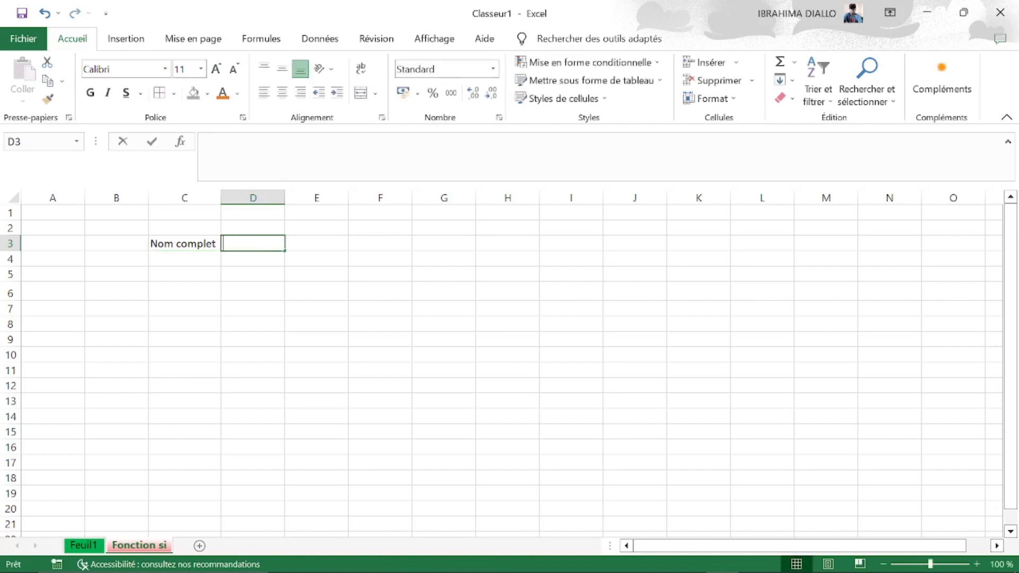
text(Age)
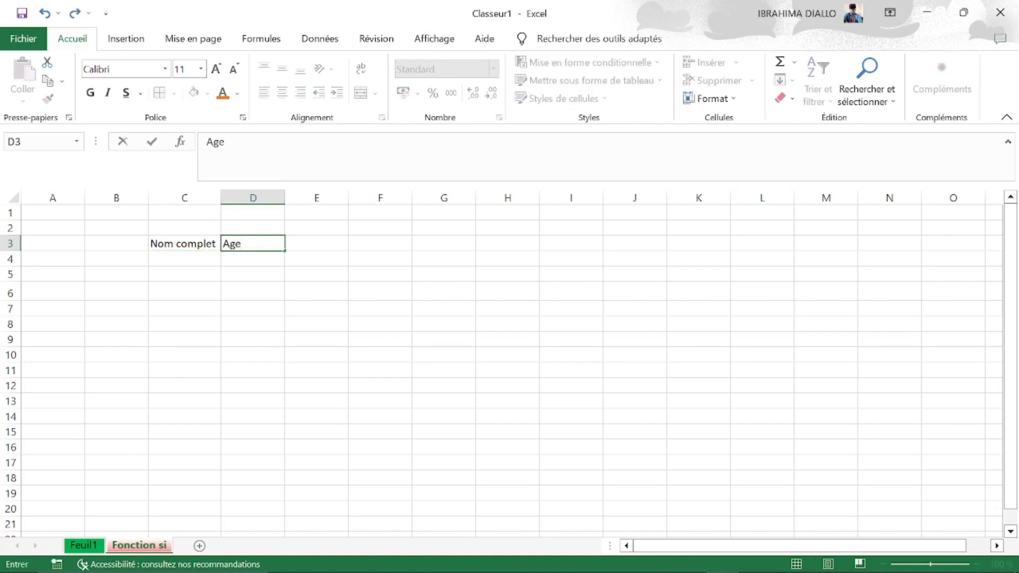
click(310, 243)
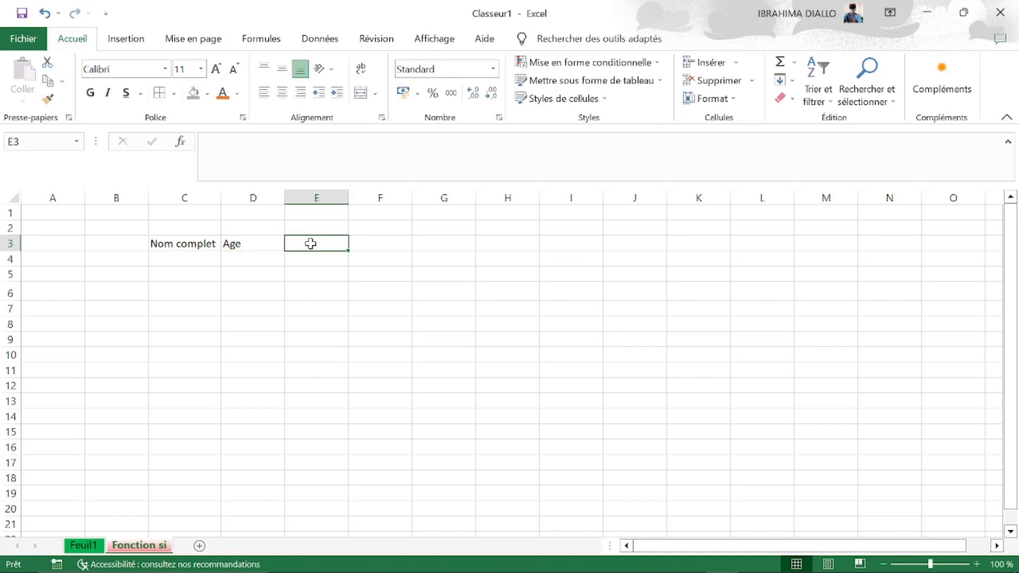
text(G)
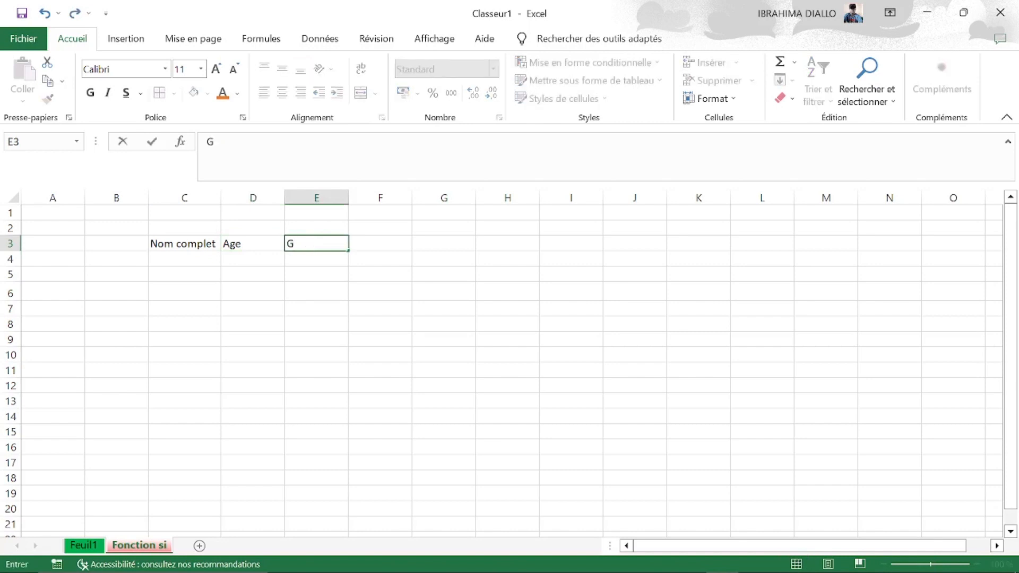
text(énéral)
key(BackSpace)
text(tion)
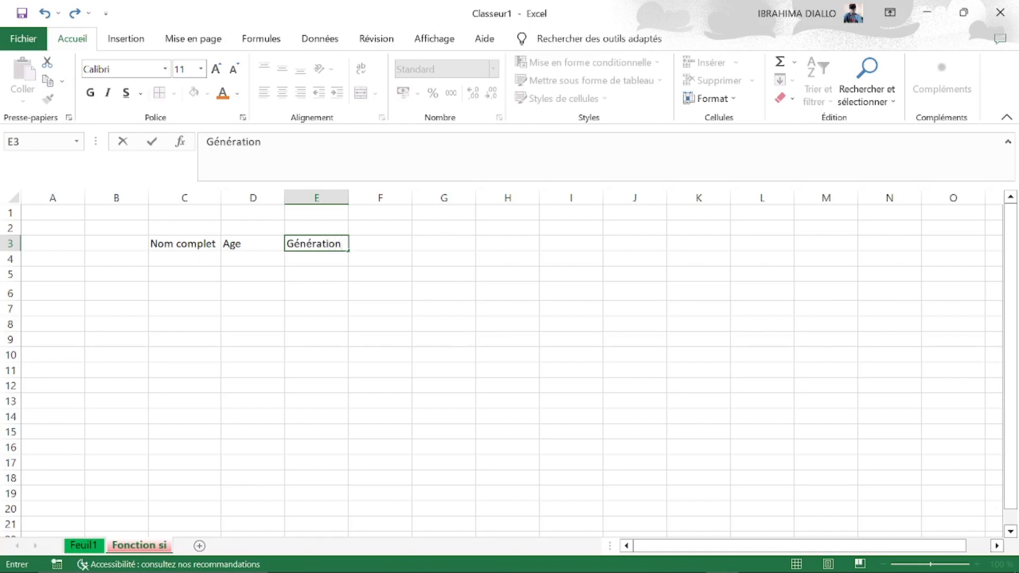
click(171, 243)
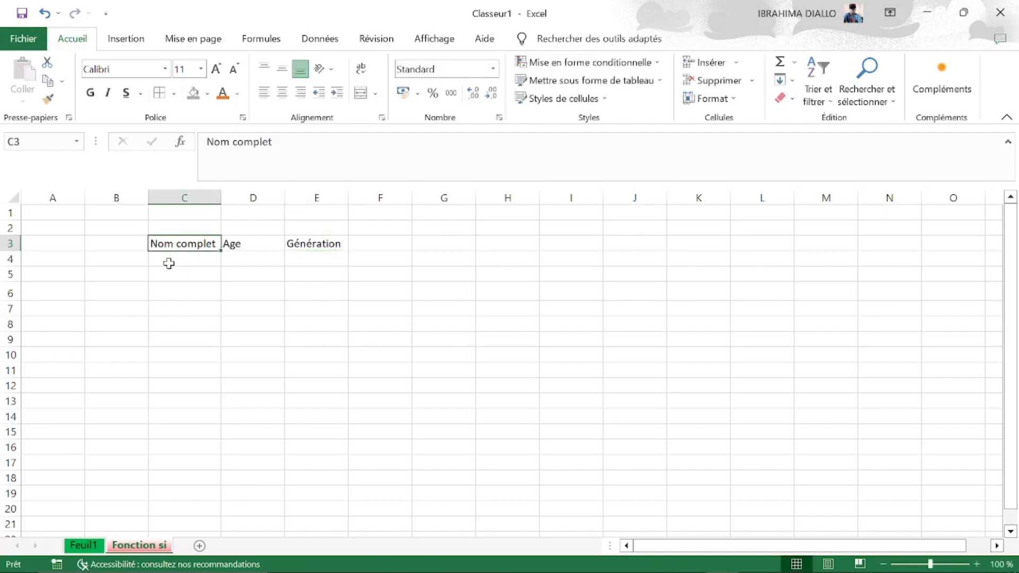
Step: Fill cells C4 through C9 under Nom complet with six people's first names, one per cell
click(169, 260)
text(A)
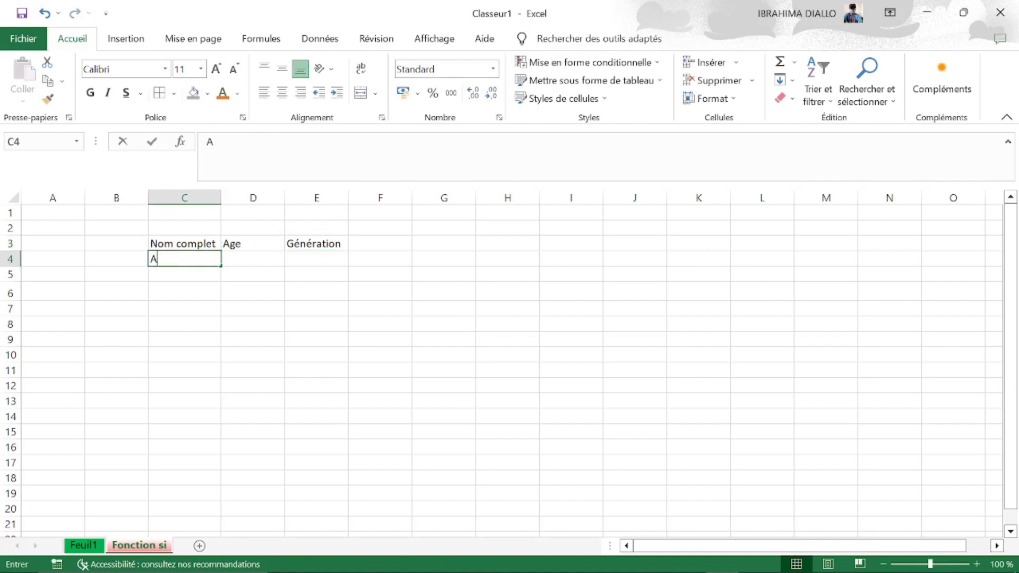
text(madou)
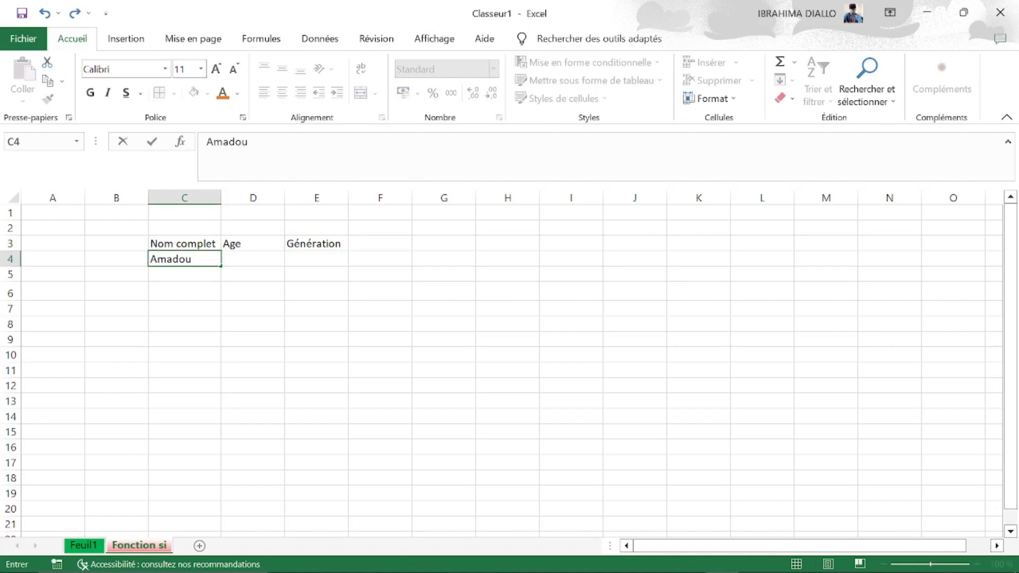
click(165, 280)
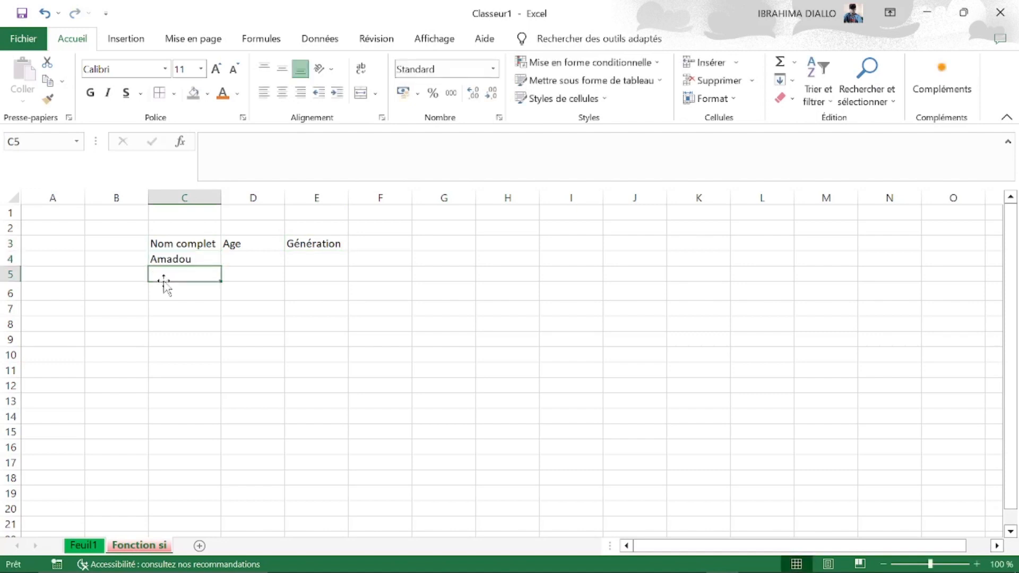
text(Mouss)
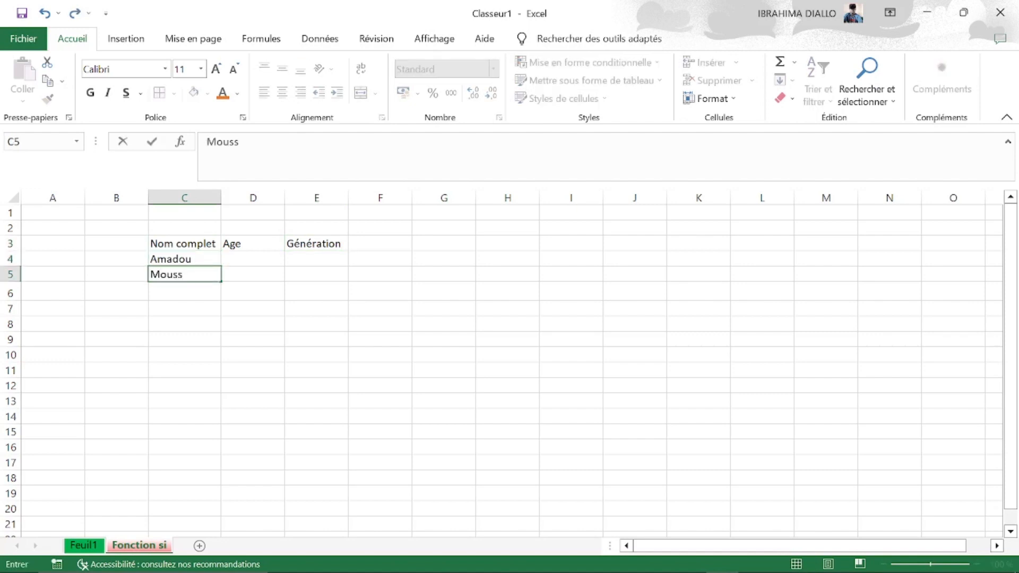
text(a)
click(164, 291)
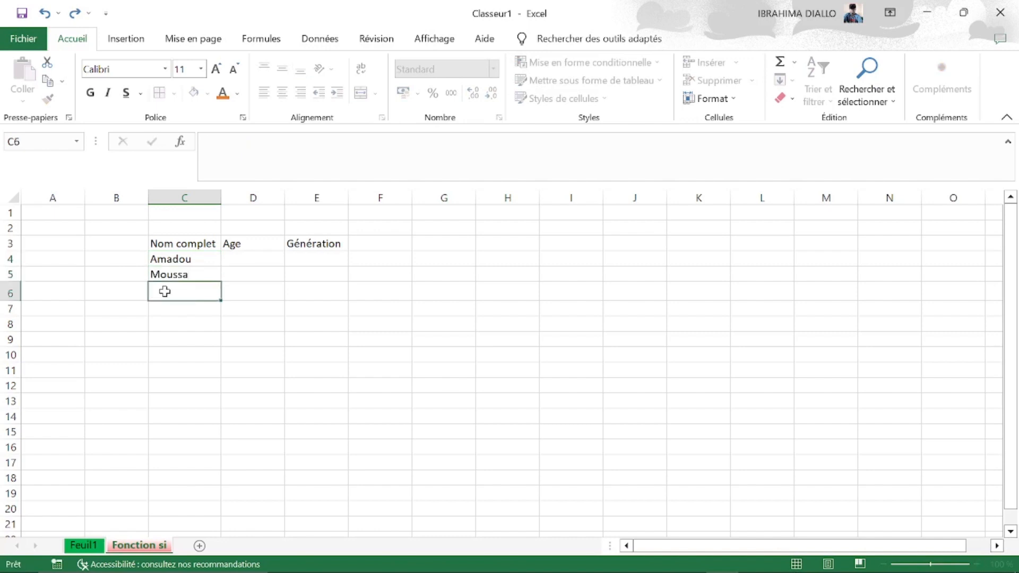
text(Fatou)
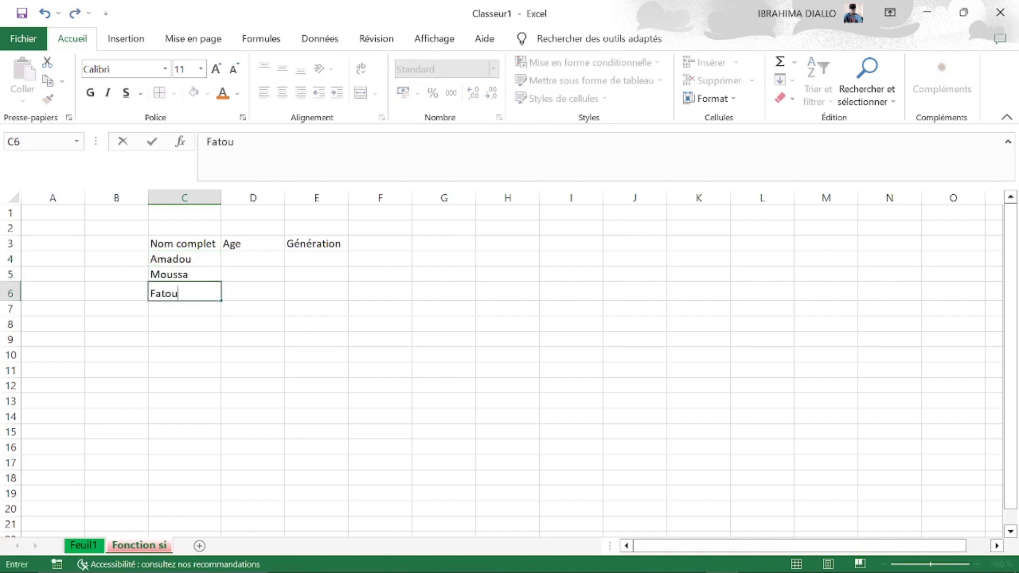
click(166, 315)
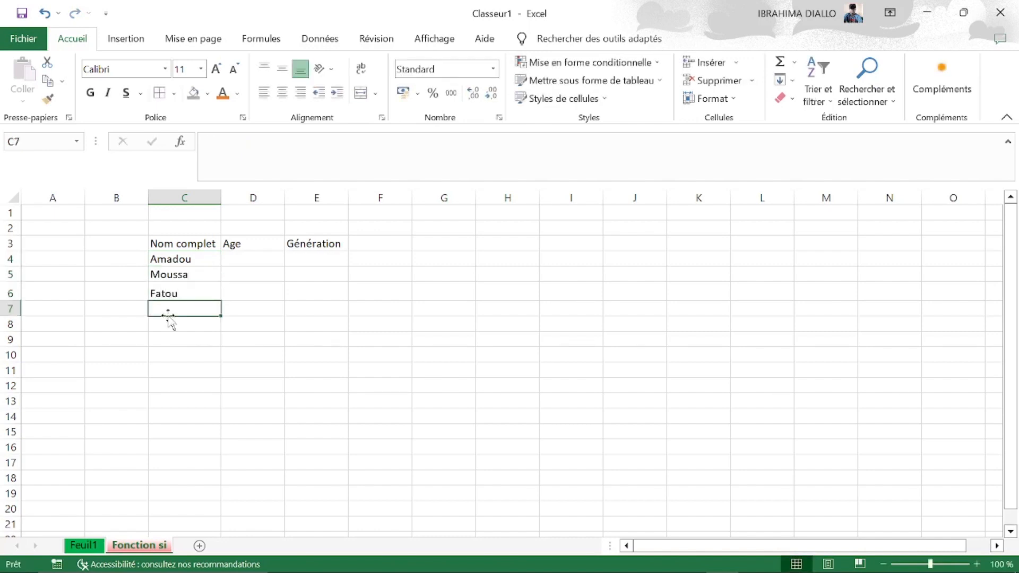
text(Awa)
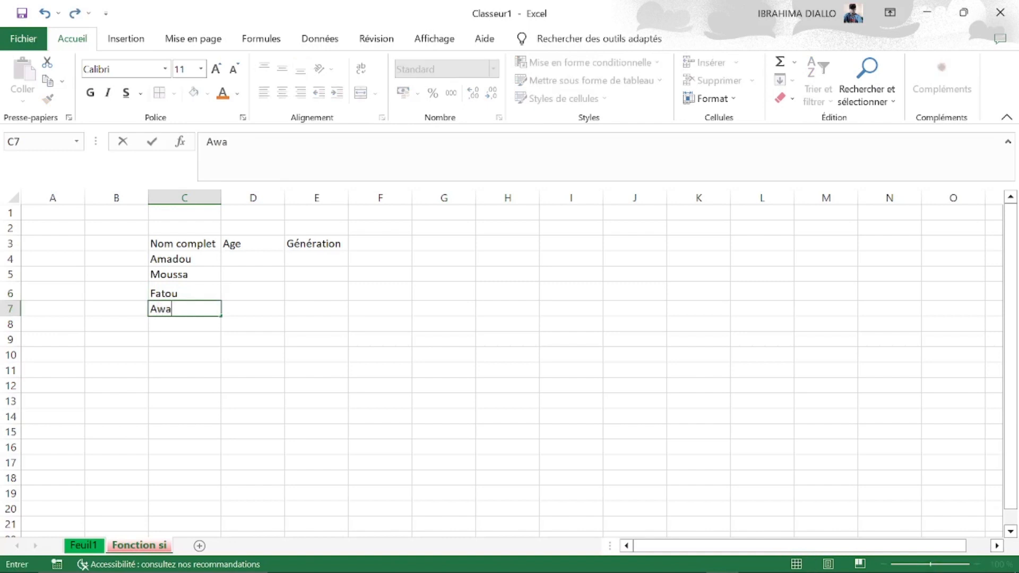
click(166, 324)
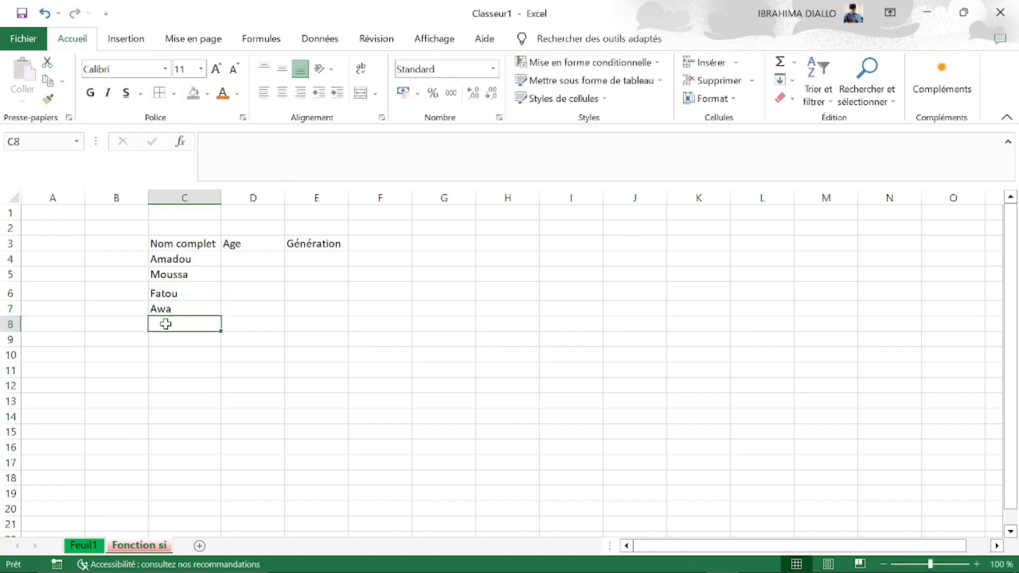
text(Ba)
text(n)
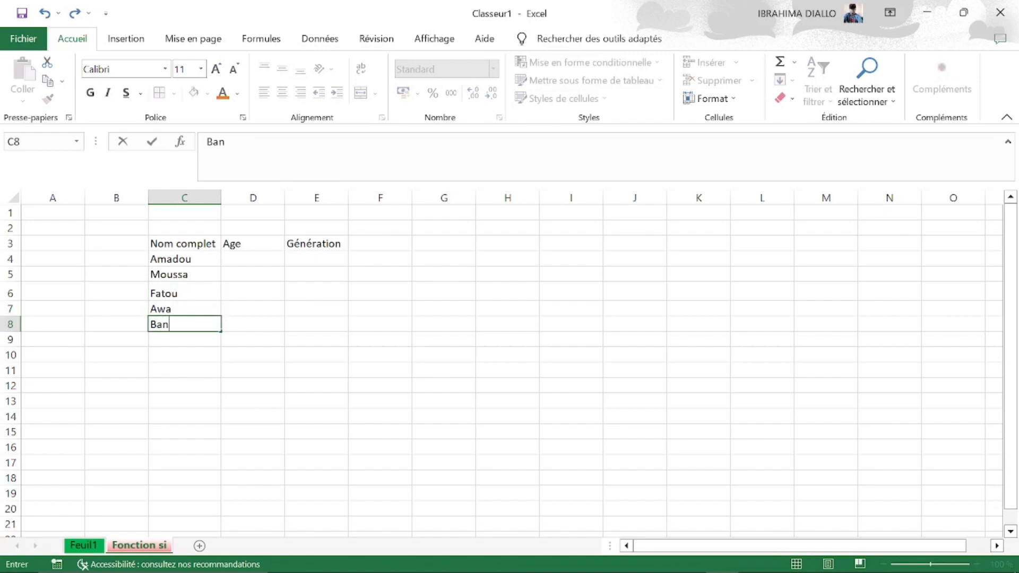
key(BackSpace)
text(bacar)
click(162, 342)
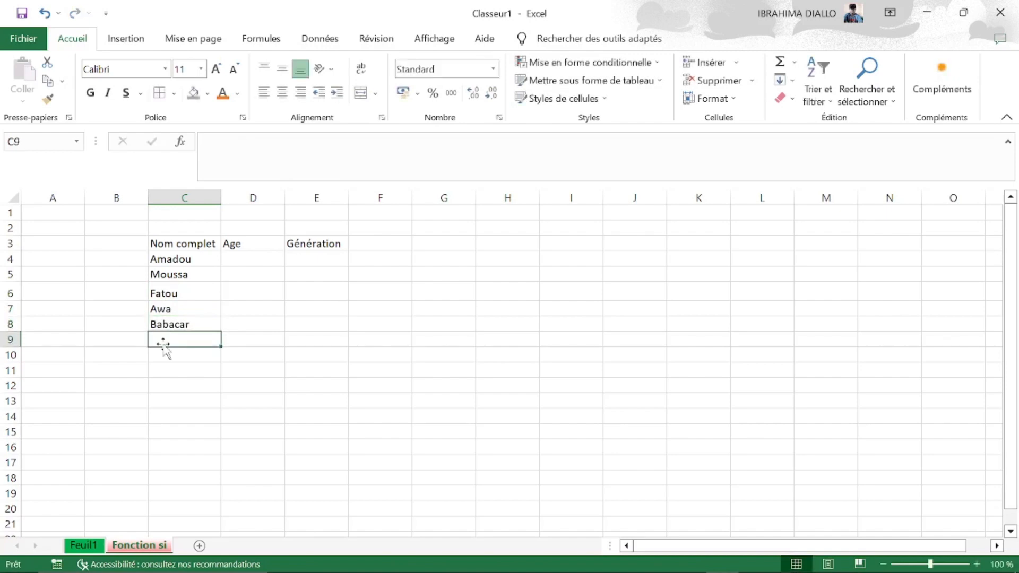
text(Lamine)
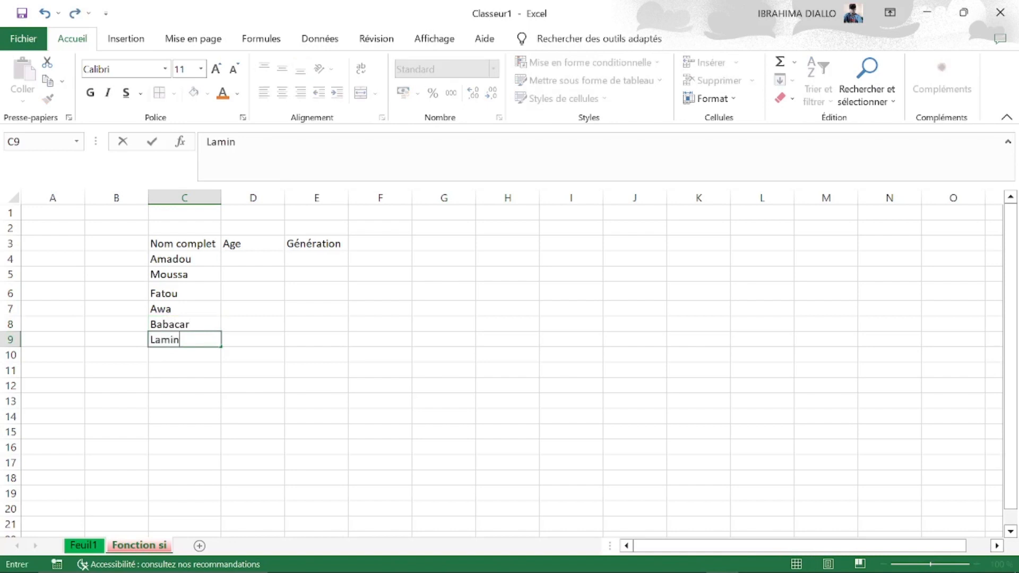
Step: Enter the ages 23, 30, 19, 44, 29 and 18 in cells D4 through D9 of the Age column
click(240, 260)
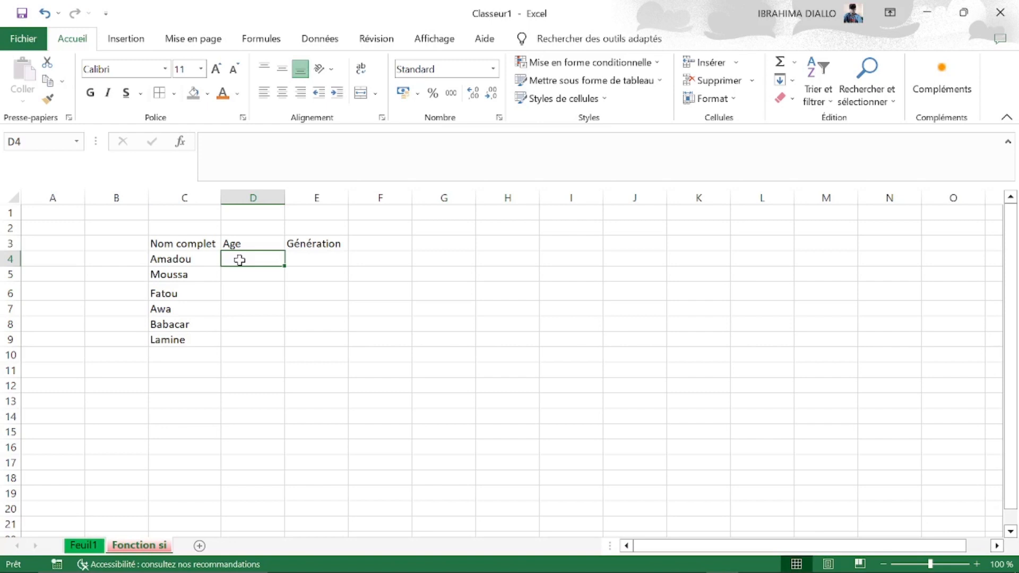
text(23)
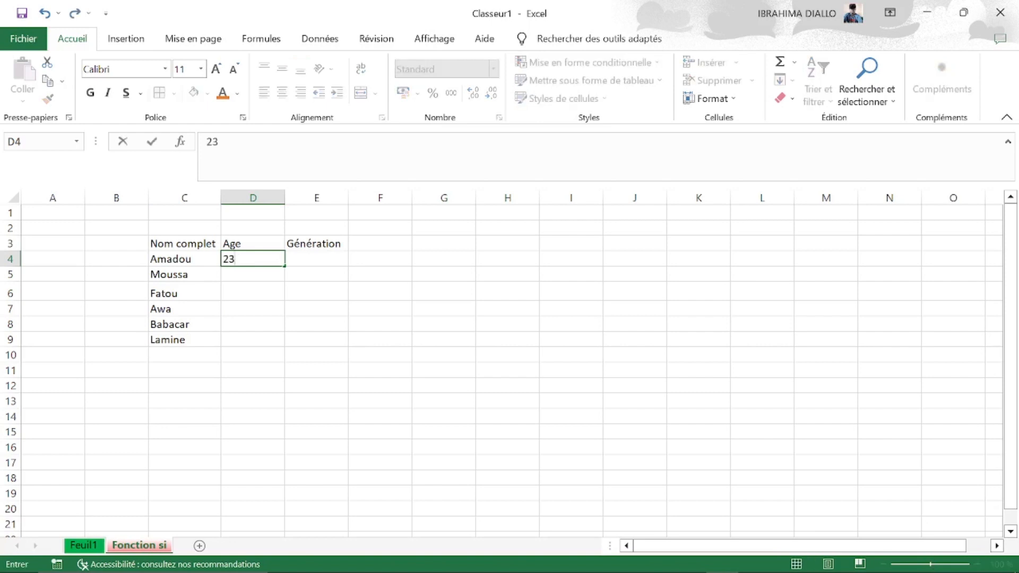
click(243, 277)
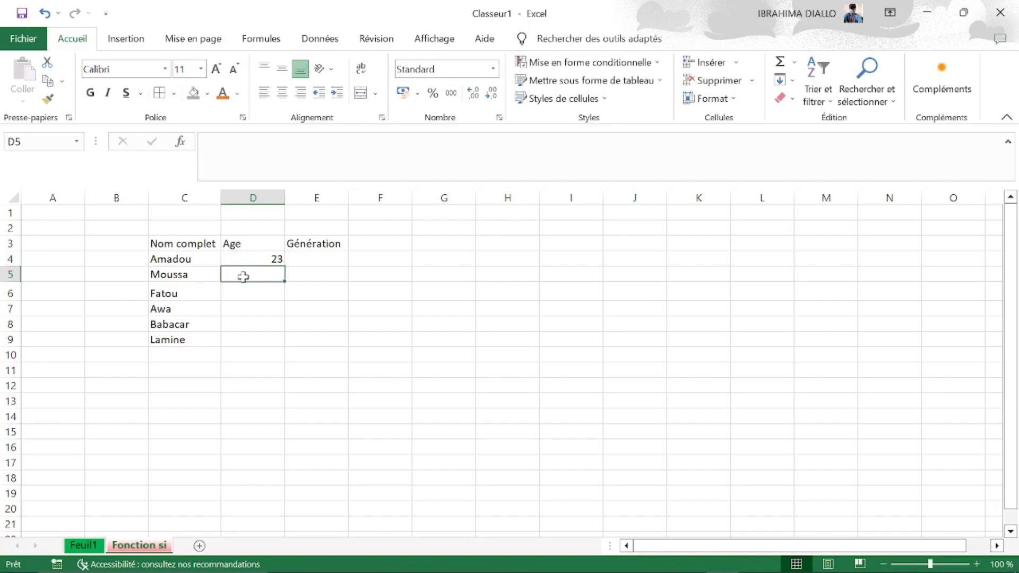
text(30)
click(239, 294)
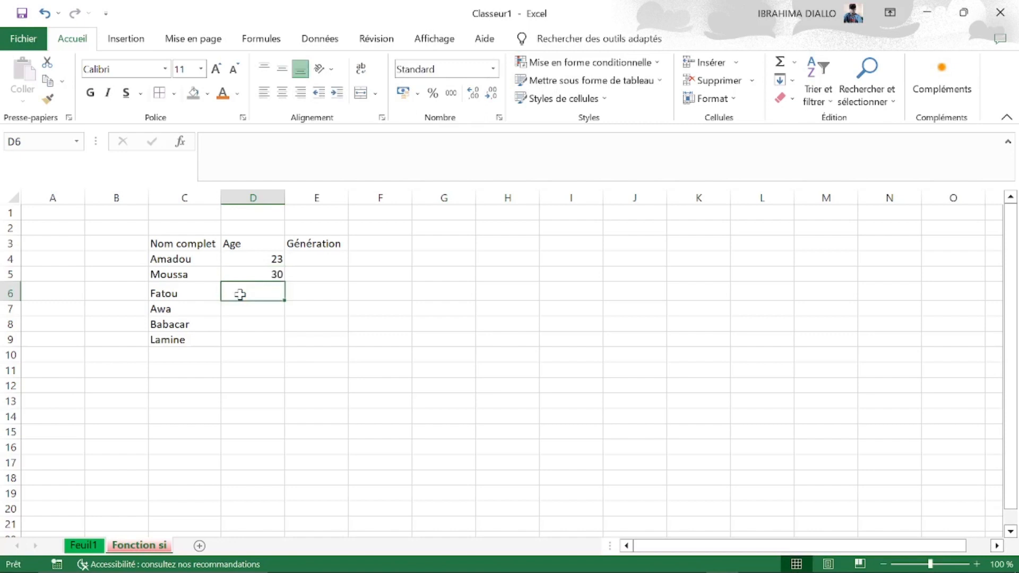
text(19)
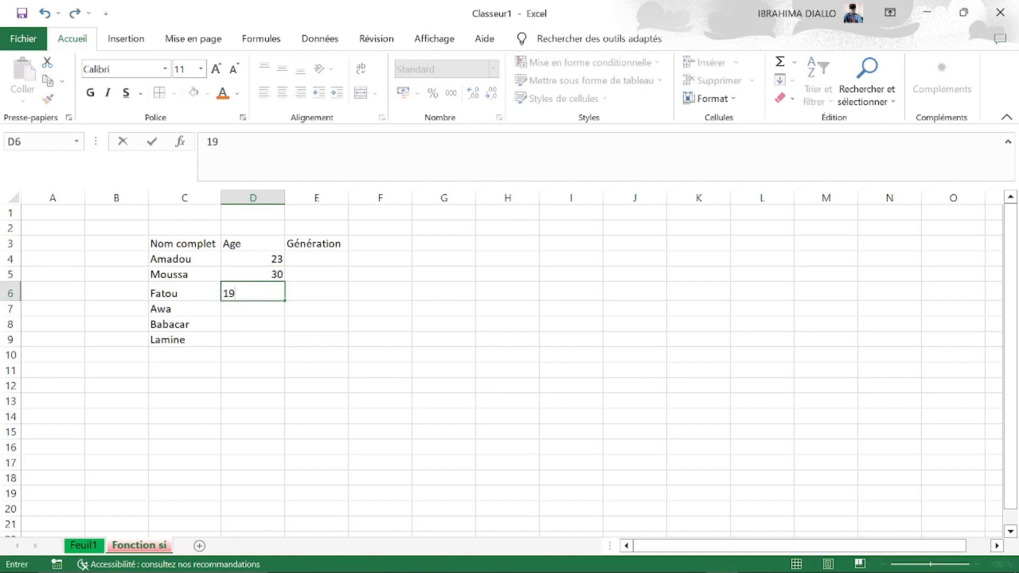
click(238, 308)
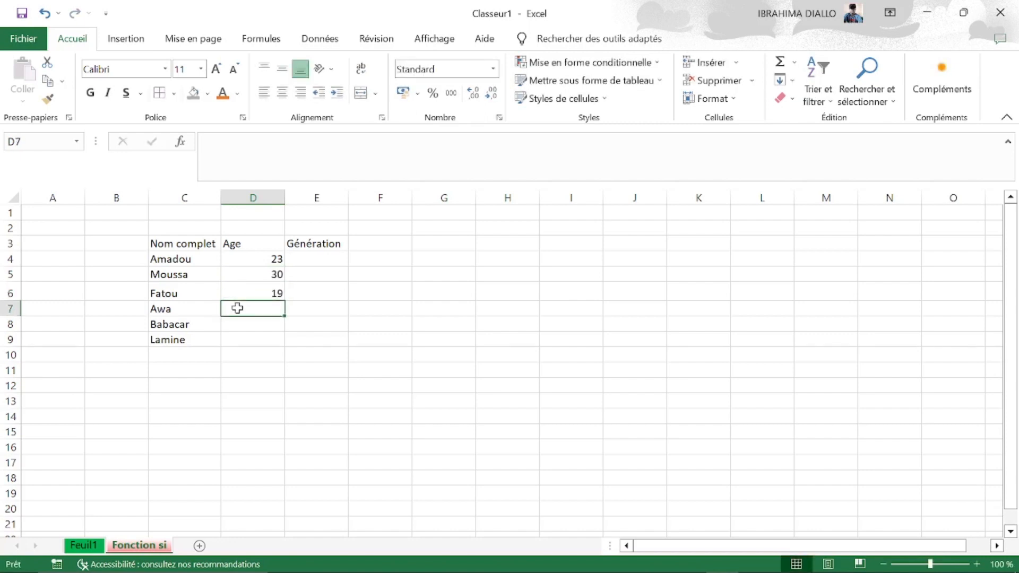
text(44)
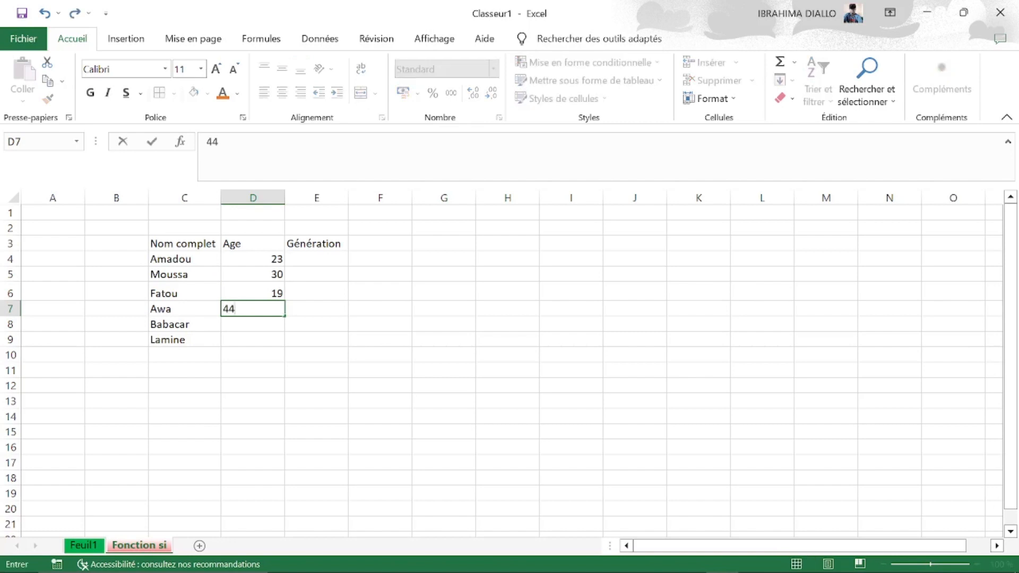
click(238, 326)
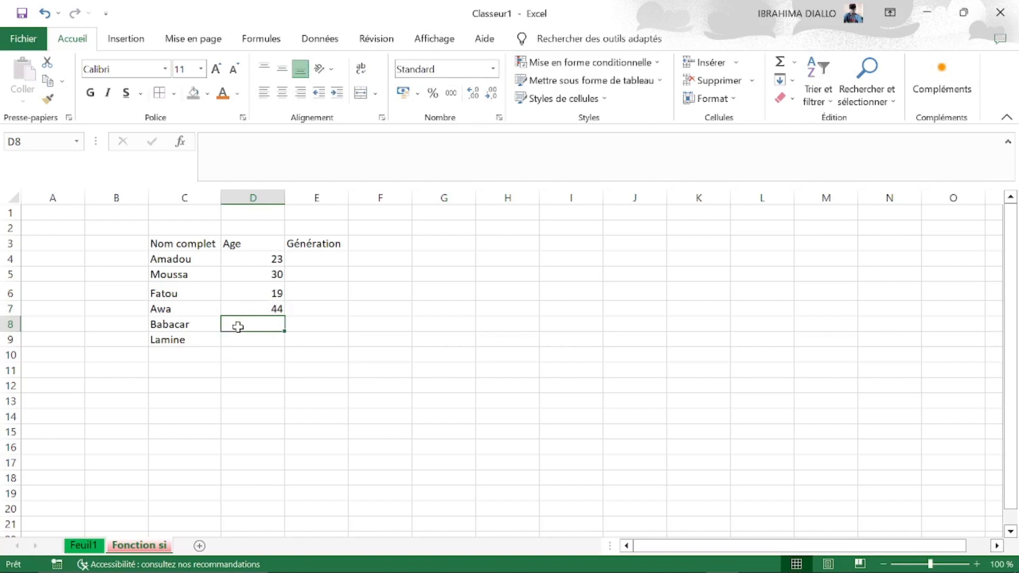
text(29)
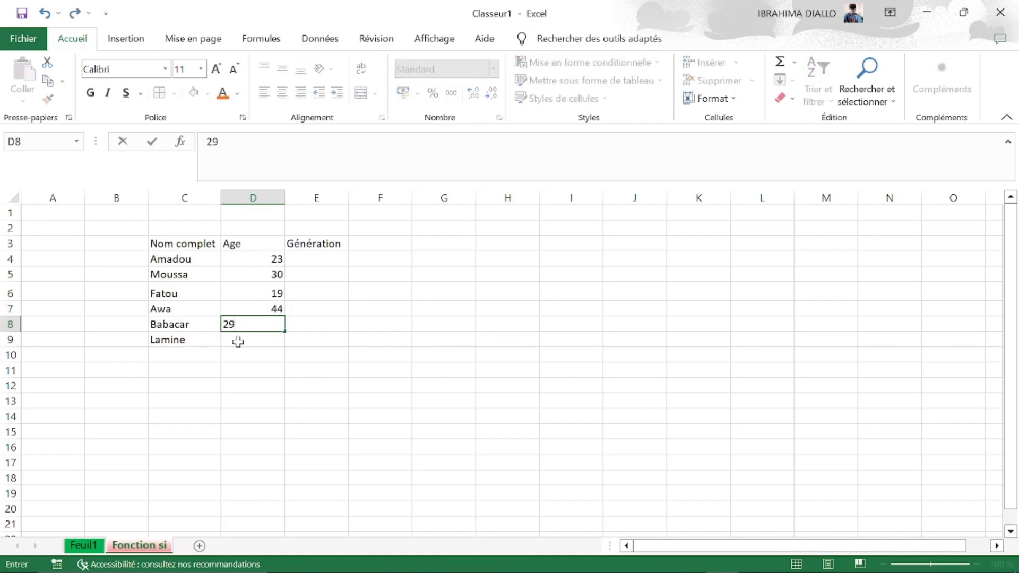
click(237, 342)
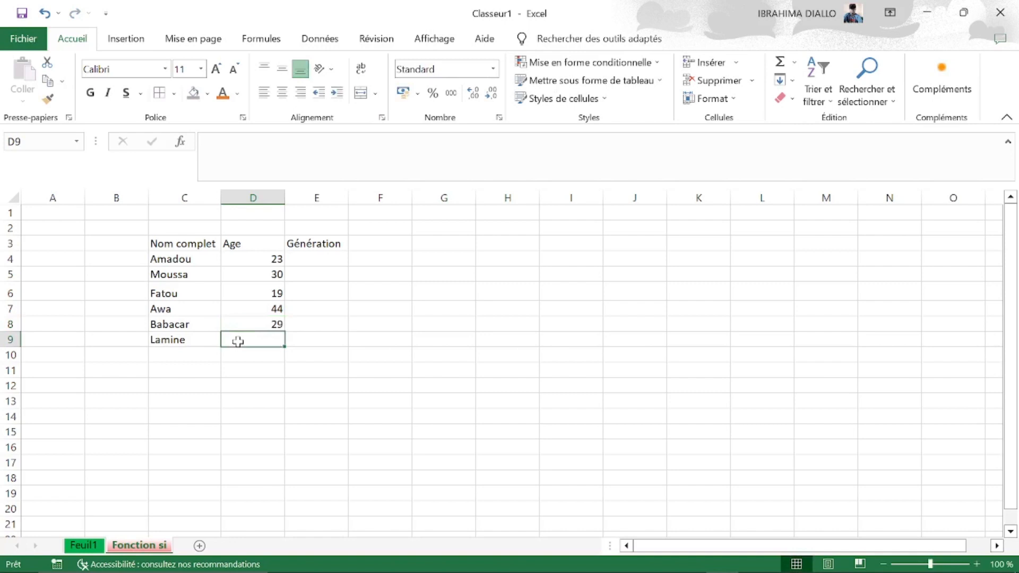
text(18)
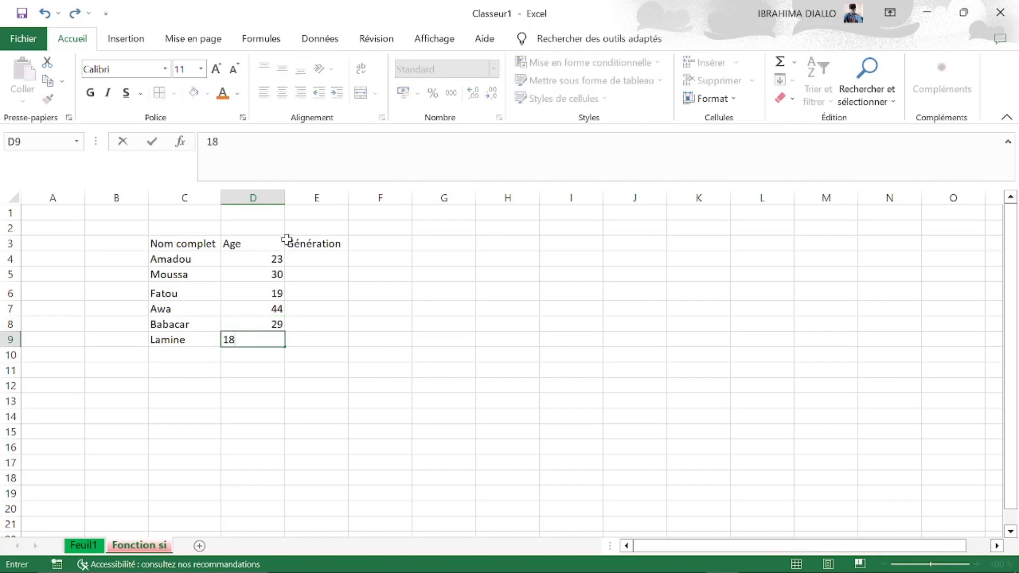
click(291, 258)
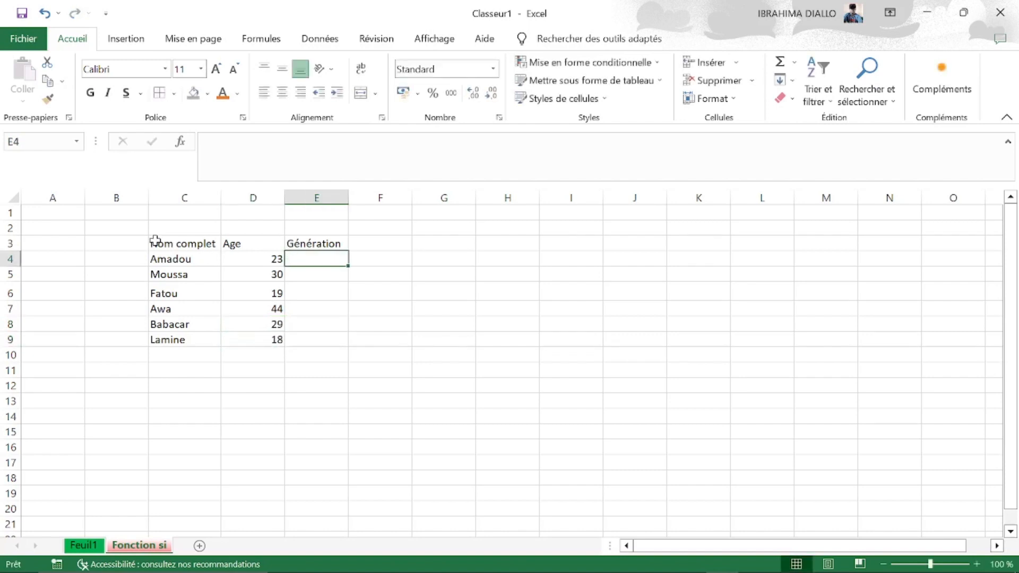
Step: Apply all borders to the table range C3:E9
drag(156, 237, 325, 338)
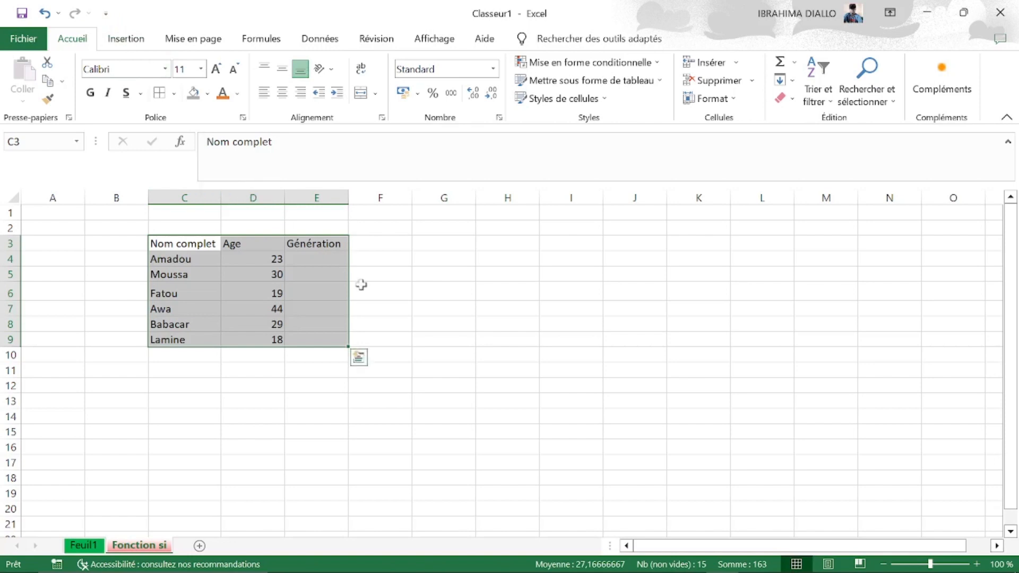
click(175, 94)
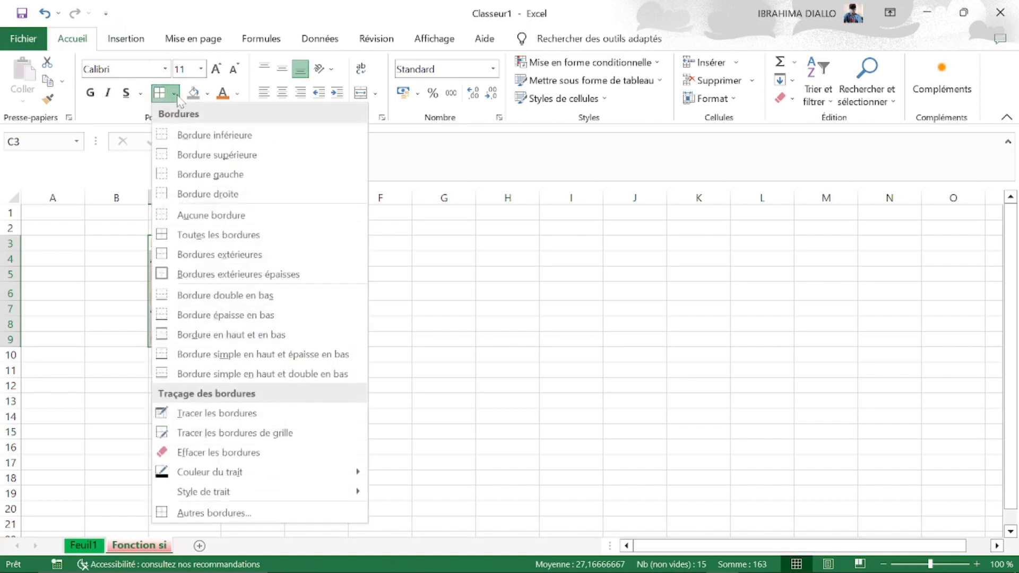
click(196, 236)
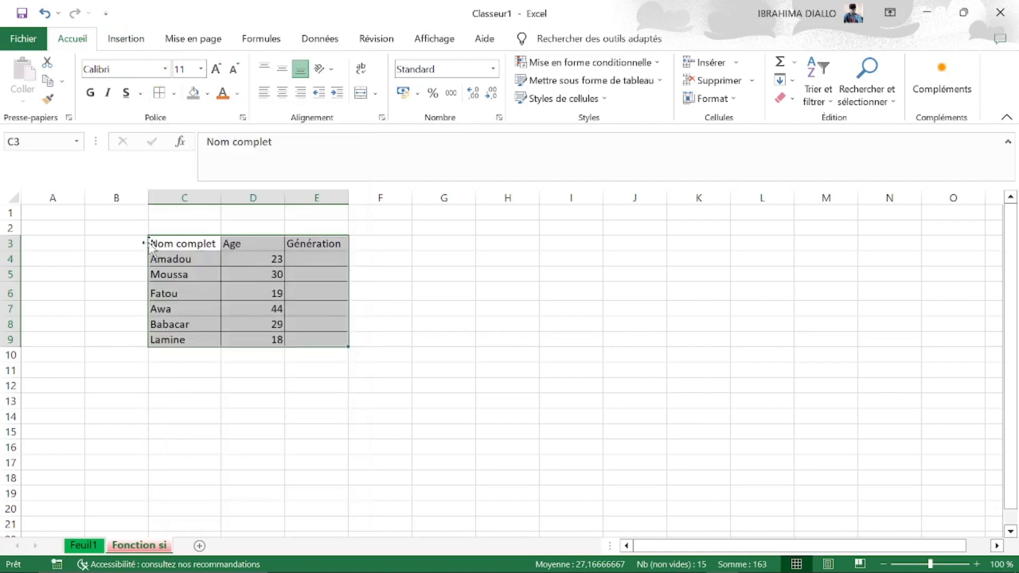
Step: Fill the header cells C3:E3 with a medium gray theme color and make their text bold
drag(154, 244, 316, 246)
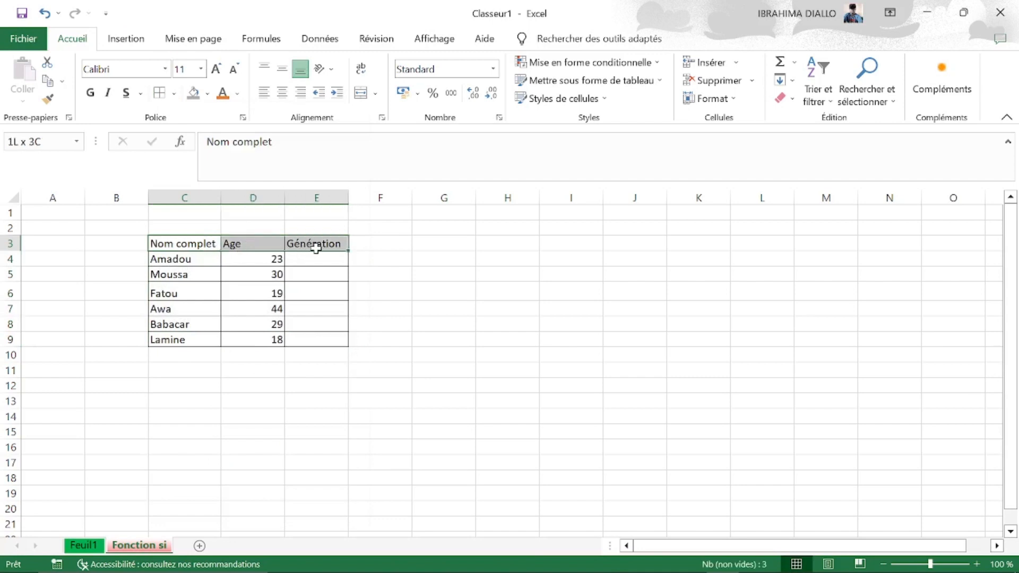
click(208, 95)
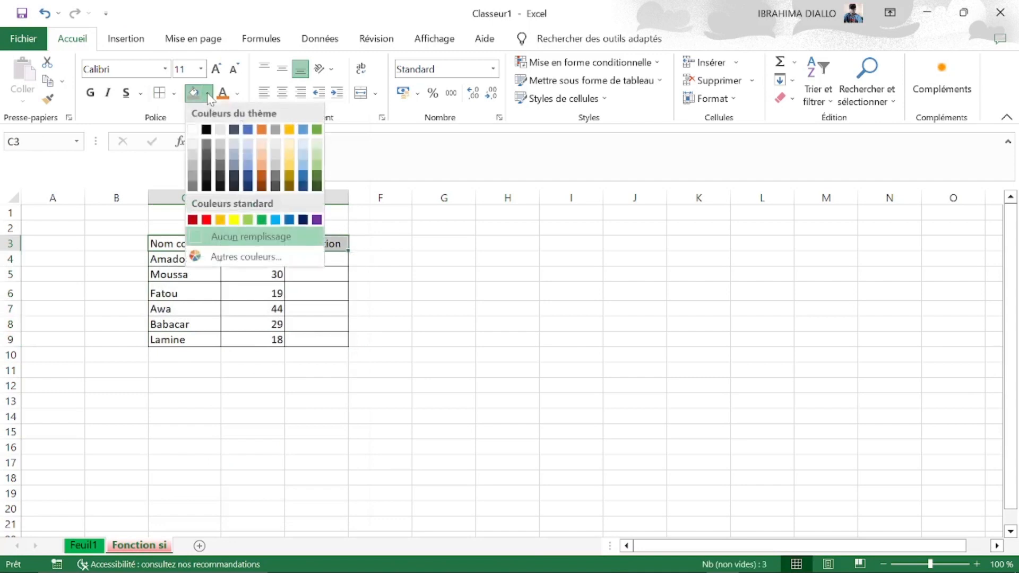
click(221, 161)
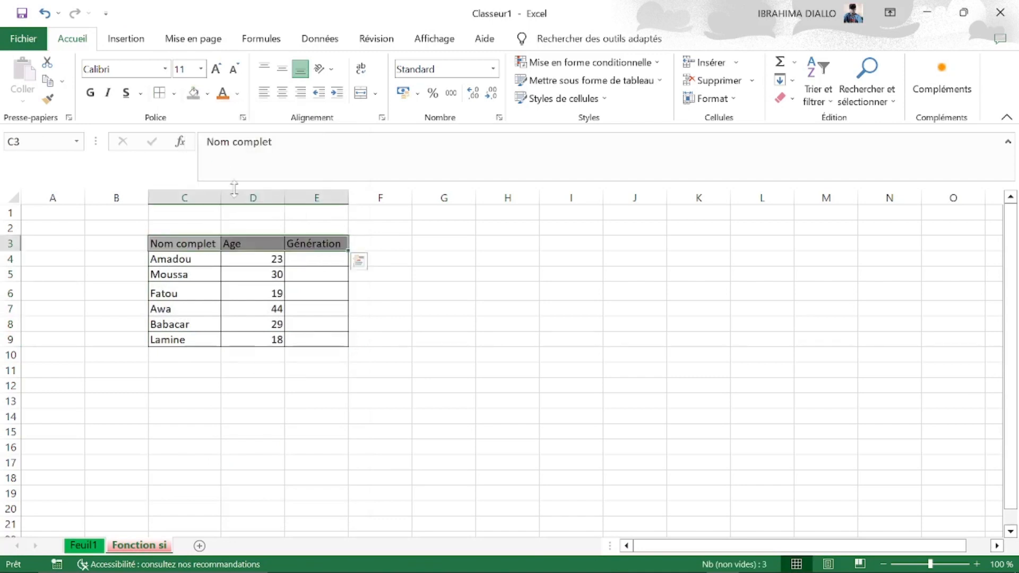
click(91, 92)
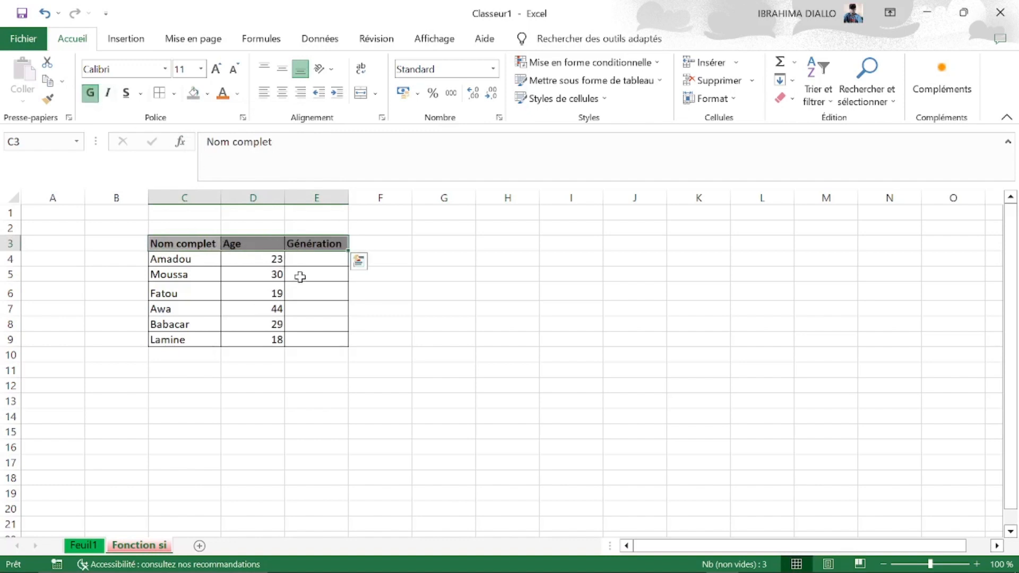
Step: Enter the formula =SI(D4>=30;"Adulte";"Jeune") in cell E4 under Génération
click(310, 262)
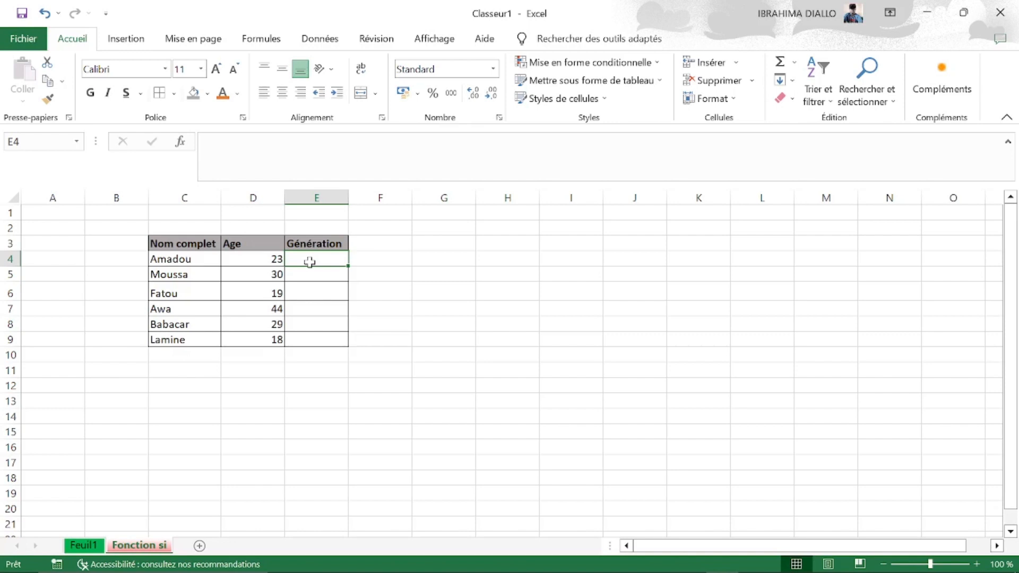
text(=)
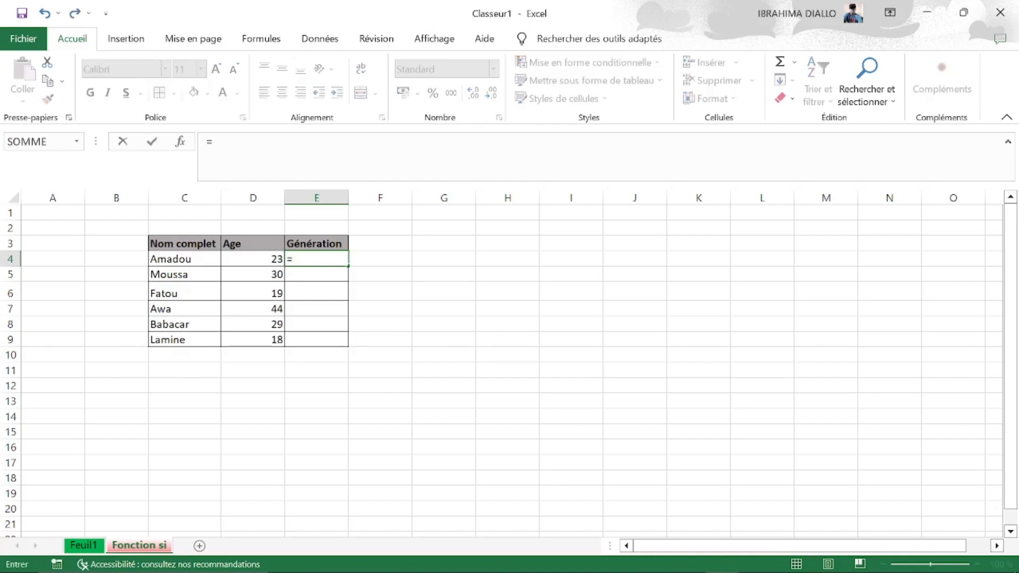
text(si)
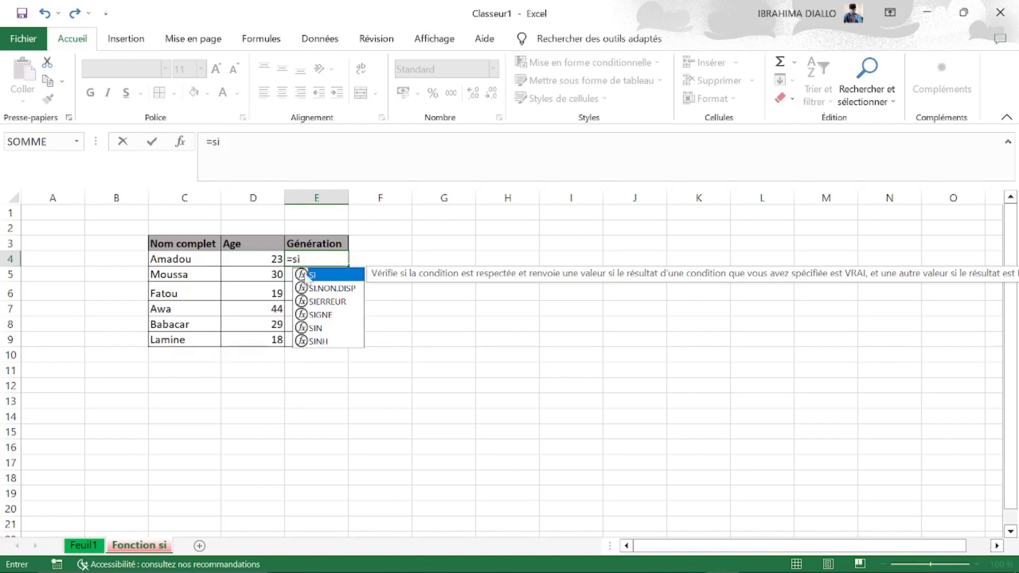
double_click(329, 276)
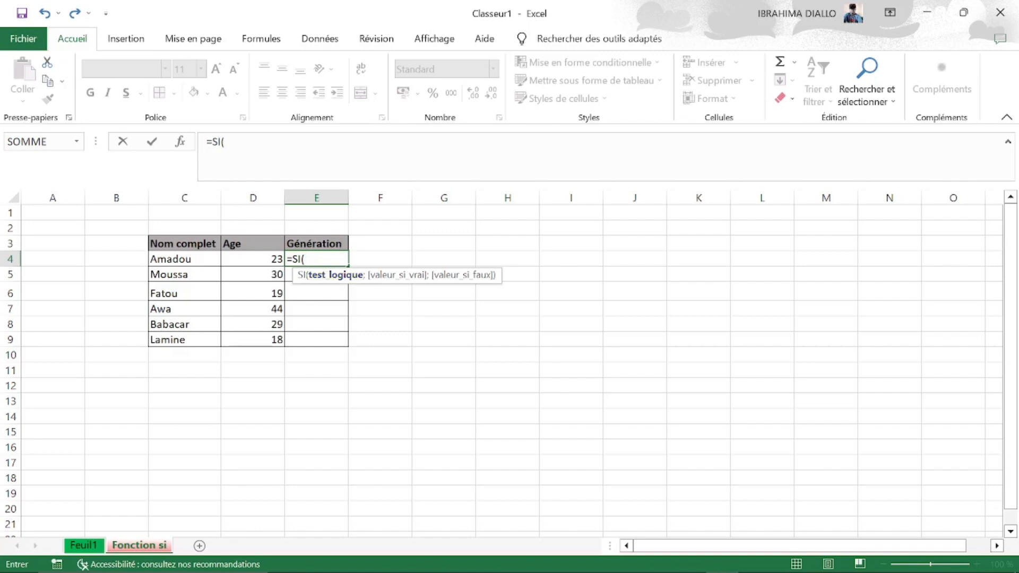
click(262, 258)
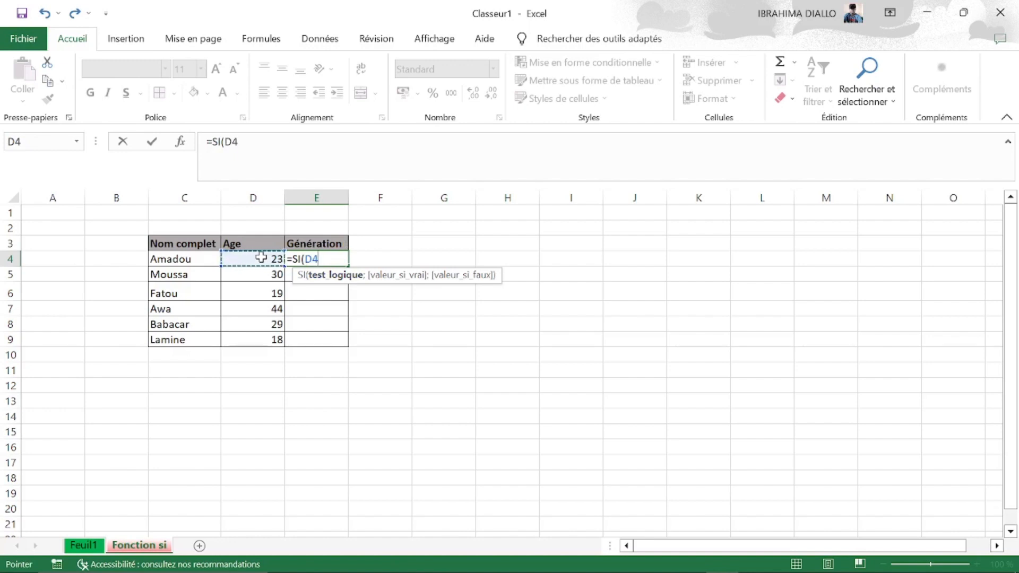
text(>=3)
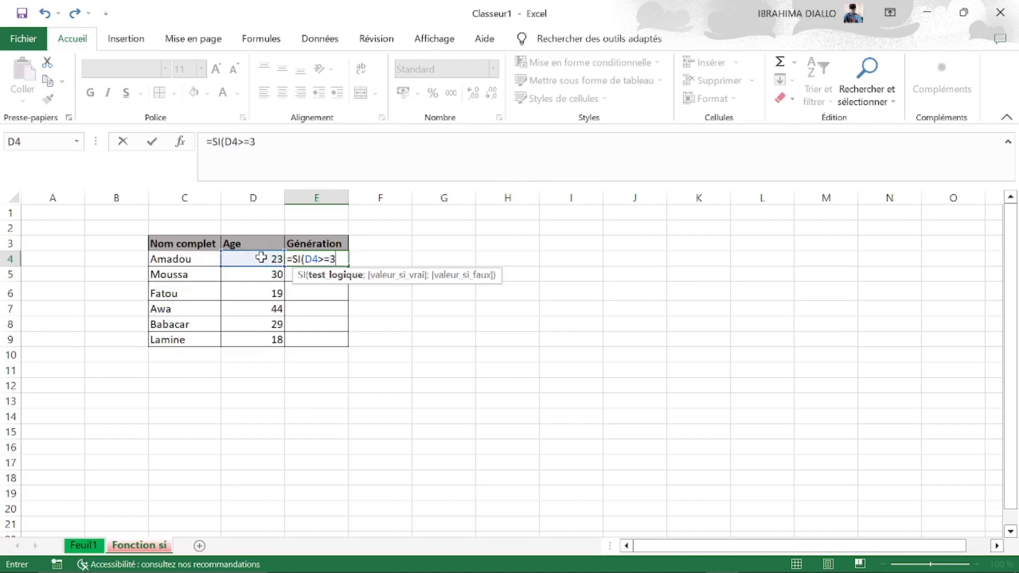
text(0)
text(,)
key(BackSpace)
text(;)
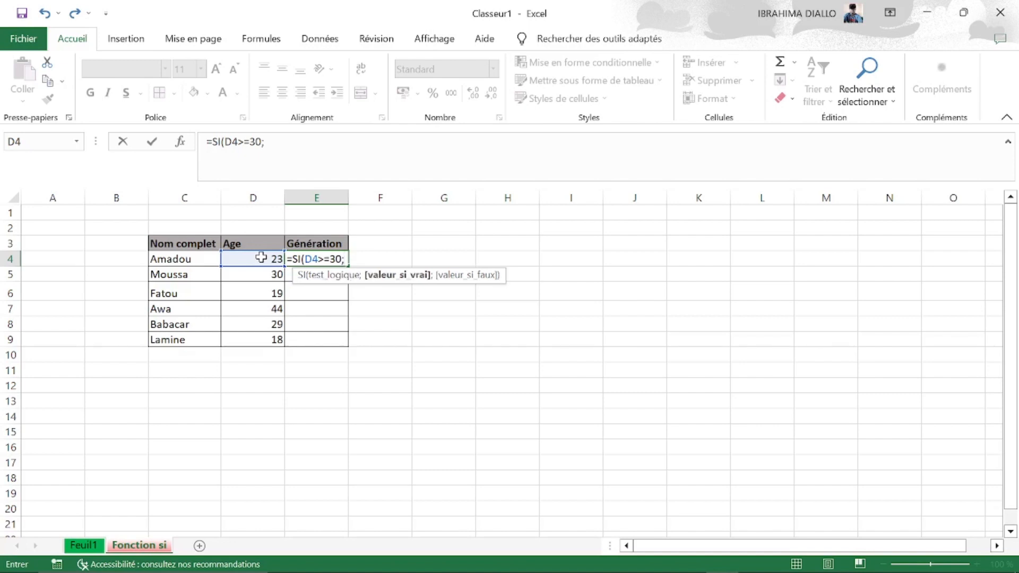
text("Adulte)
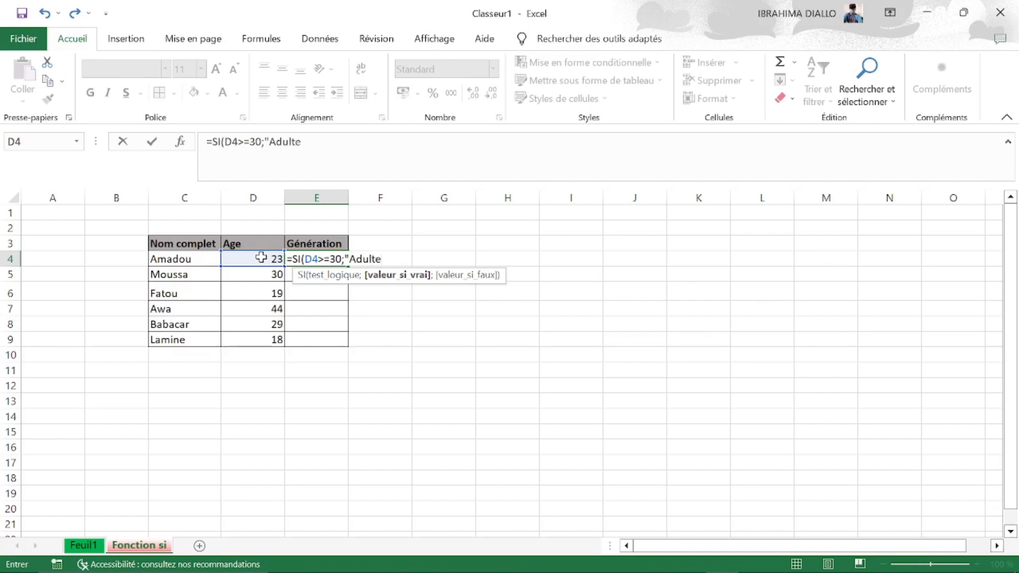
text(";)
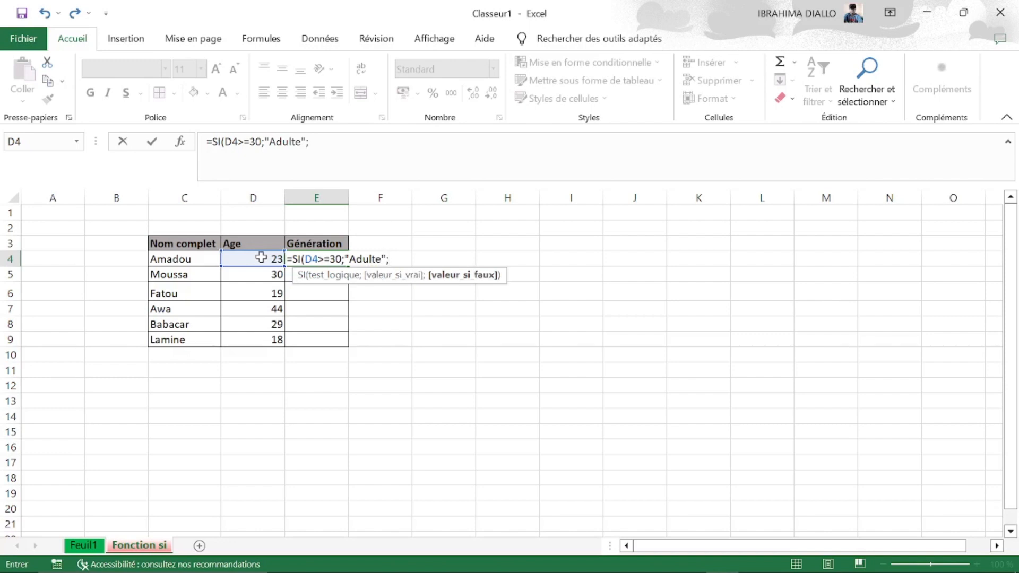
text("Jeune"))
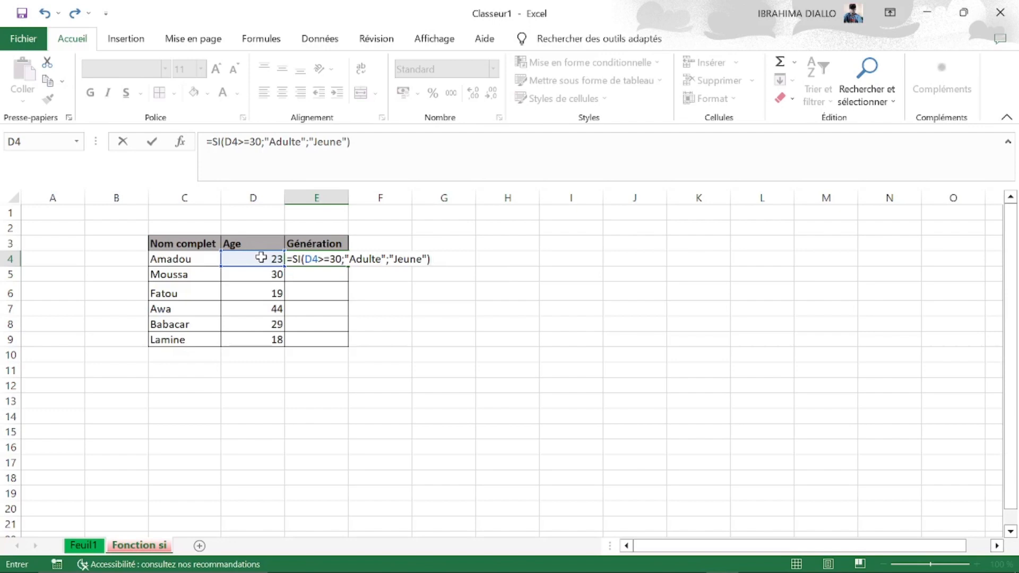
key(Return)
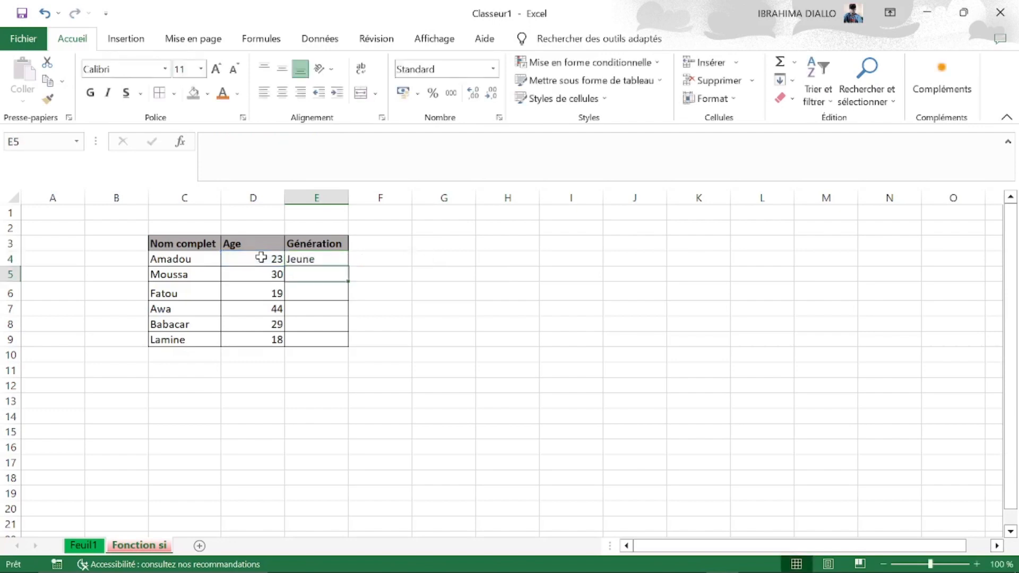
Step: Copy the SI formula from E4 down through E9 and check the results against the ages
click(322, 257)
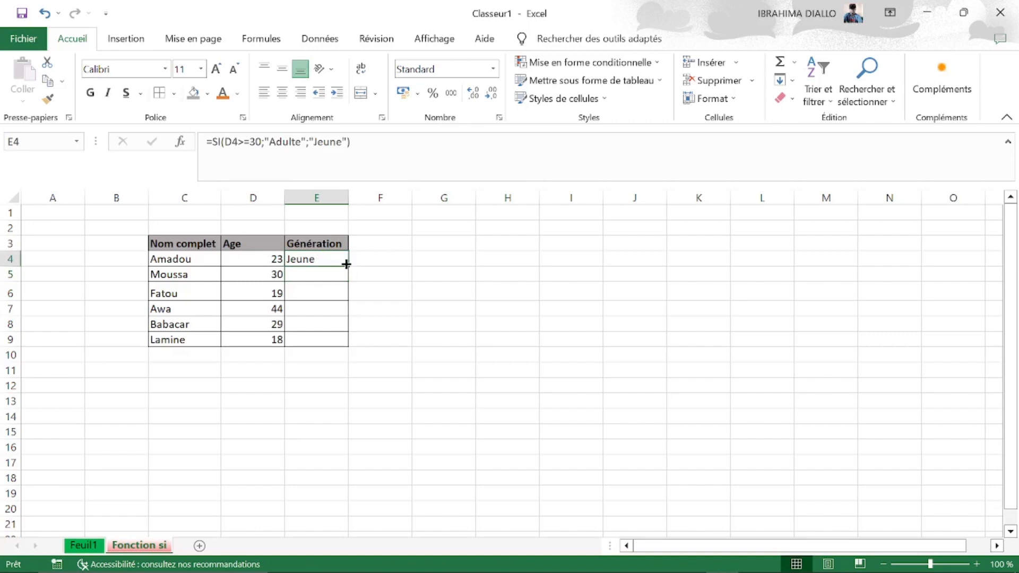
drag(346, 264, 341, 340)
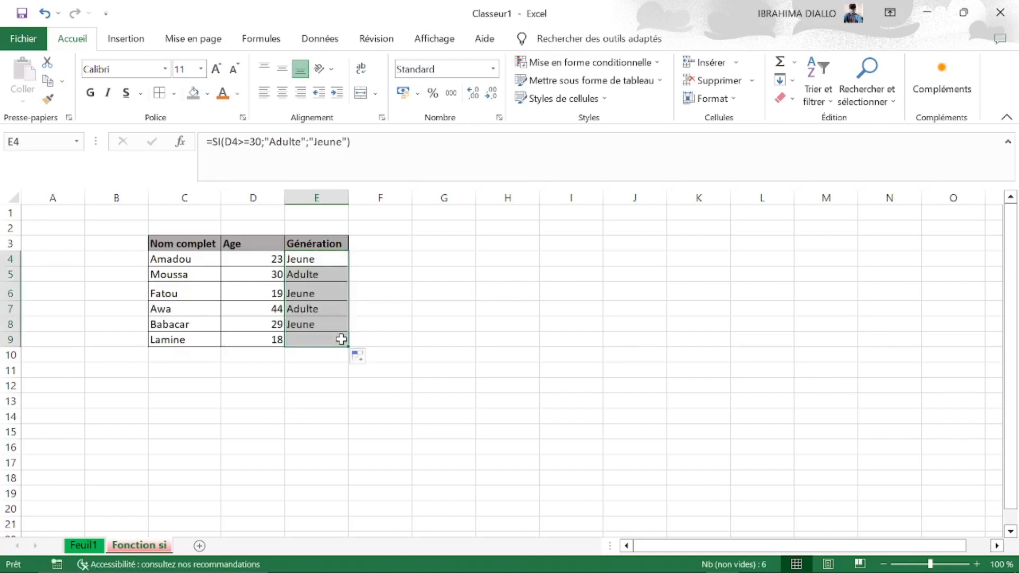
click(278, 274)
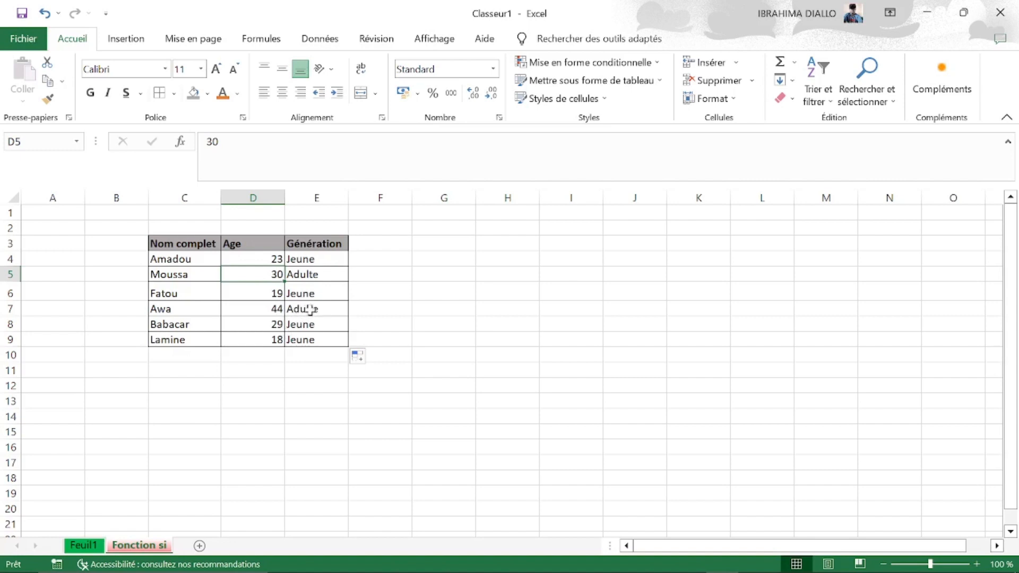
click(437, 266)
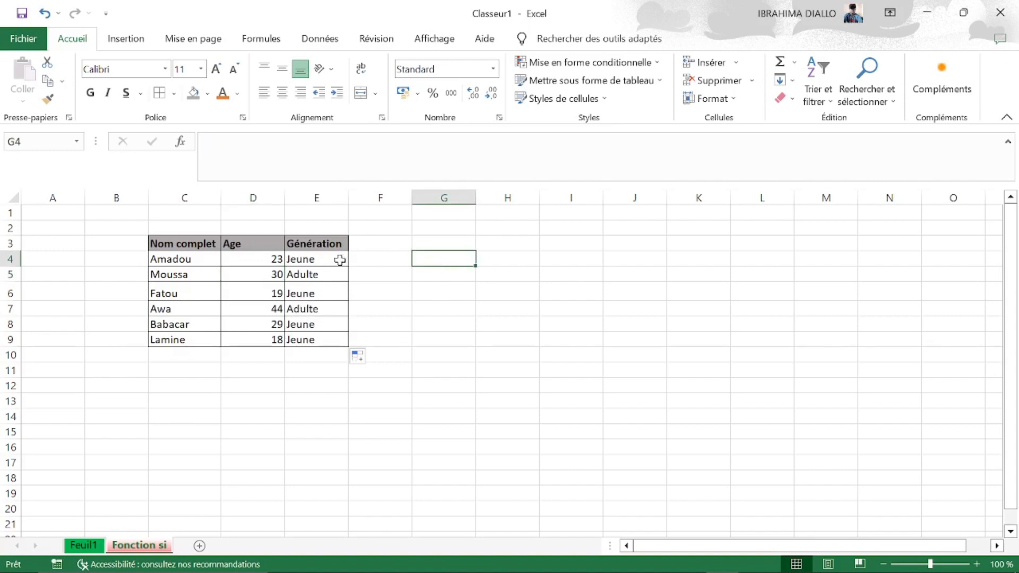
click(318, 257)
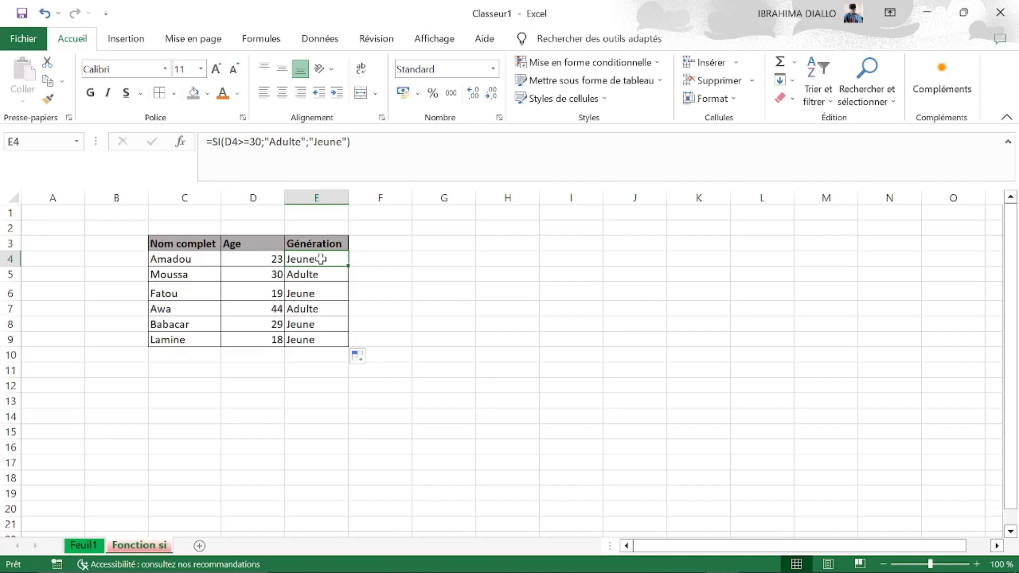
Step: Clear the Génération results in E4:E9 and start the SI function in E4 with the function wizard
drag(321, 259, 302, 343)
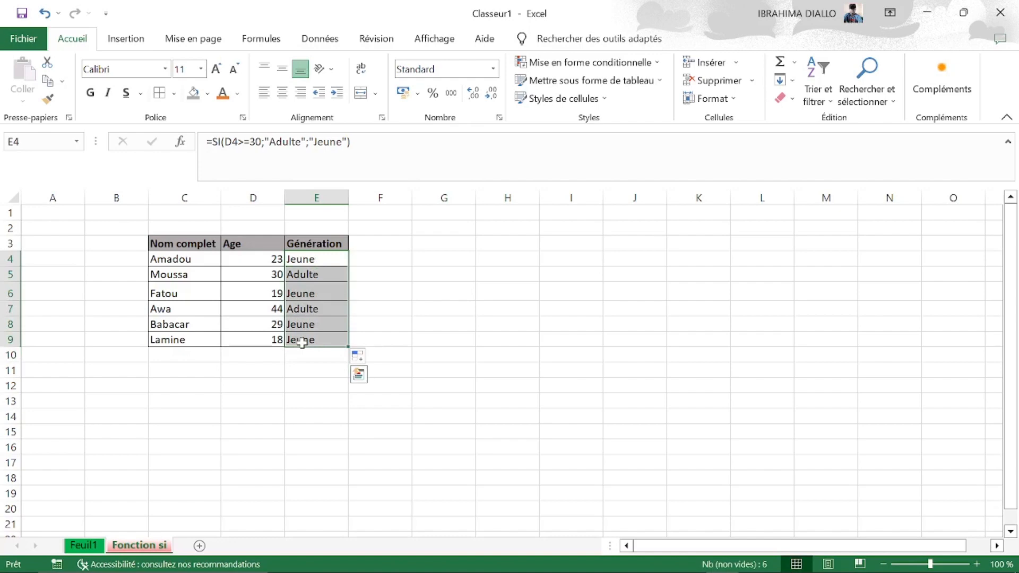
key(Delete)
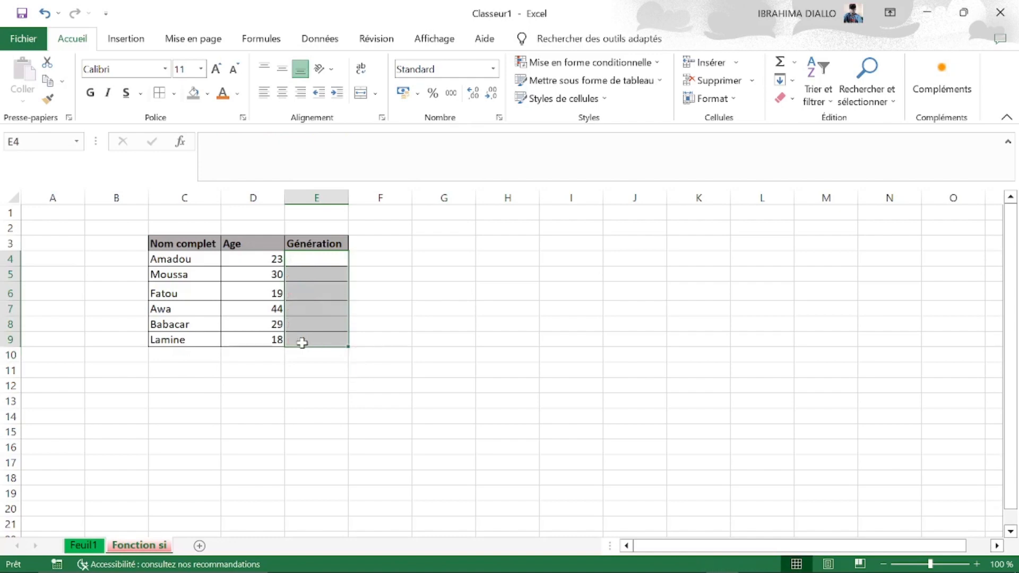
click(181, 142)
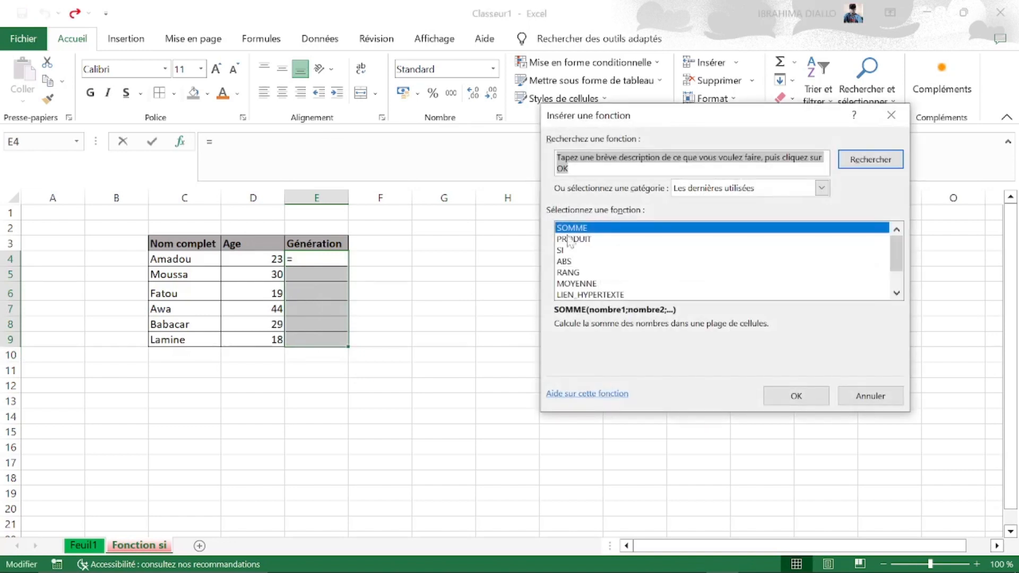
click(561, 251)
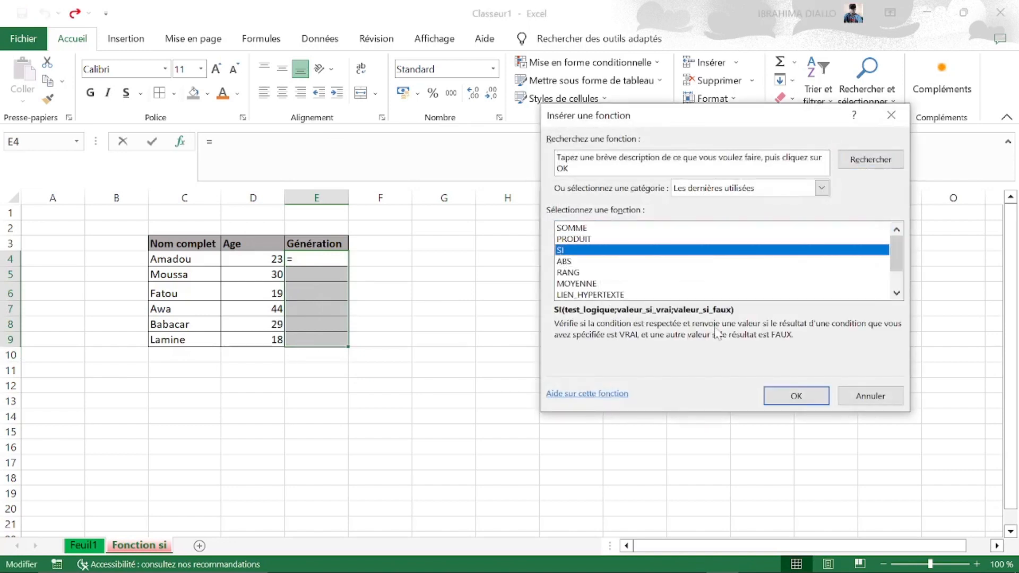
click(791, 398)
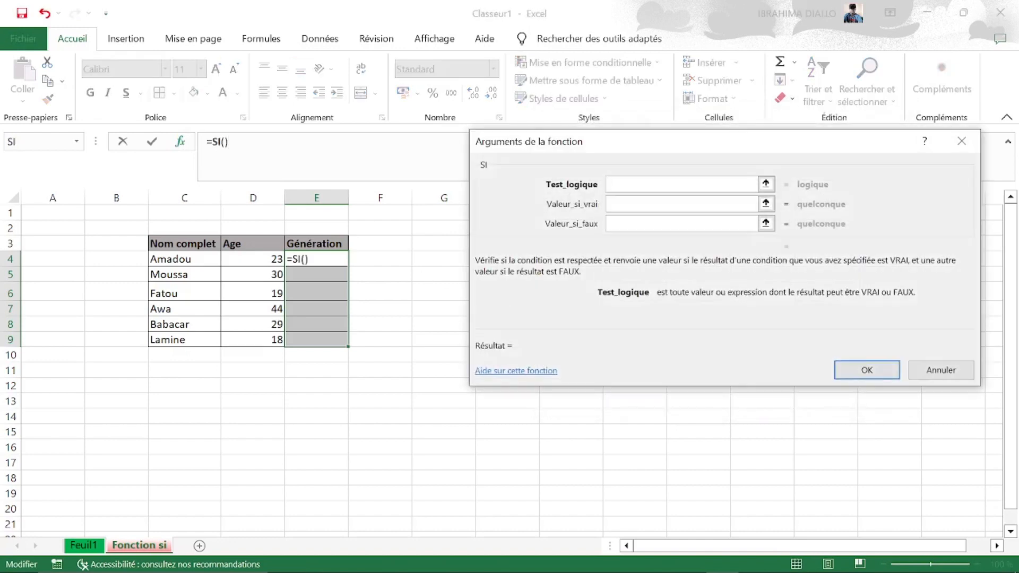
Step: Set the SI arguments in E4 to the test D4>=30, Adulte if true and Jeune if false
click(252, 263)
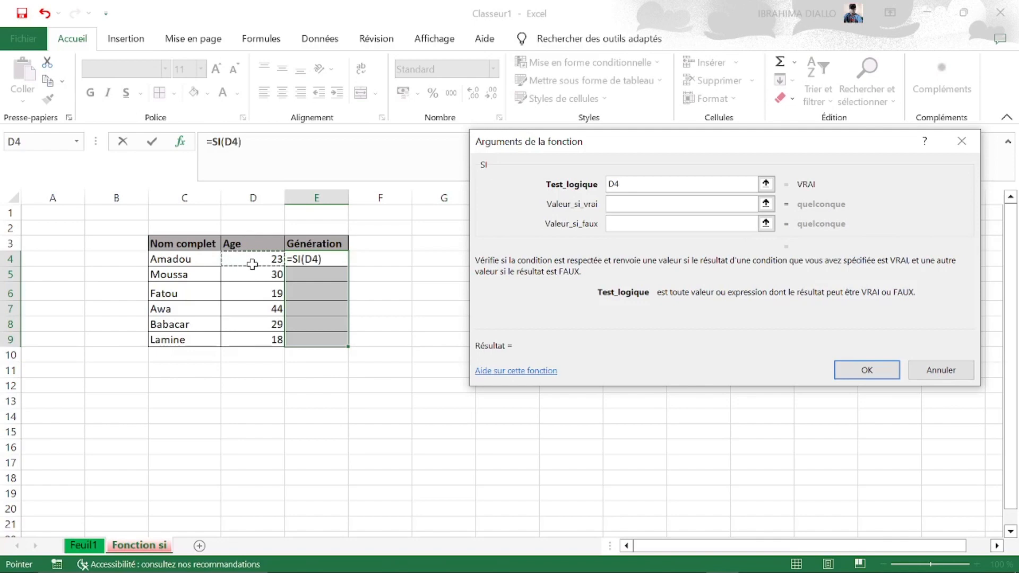
text(>=)
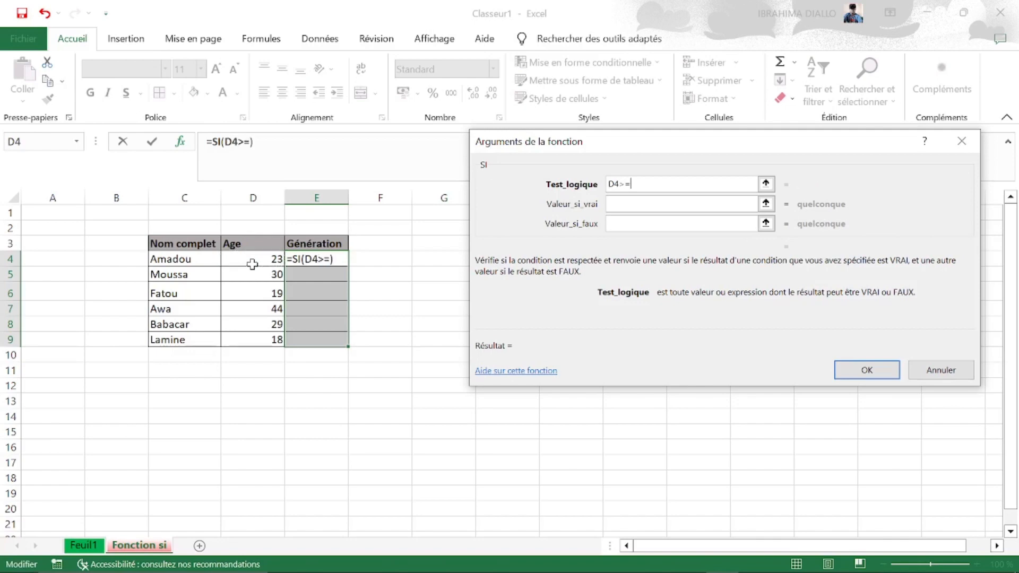
text(30)
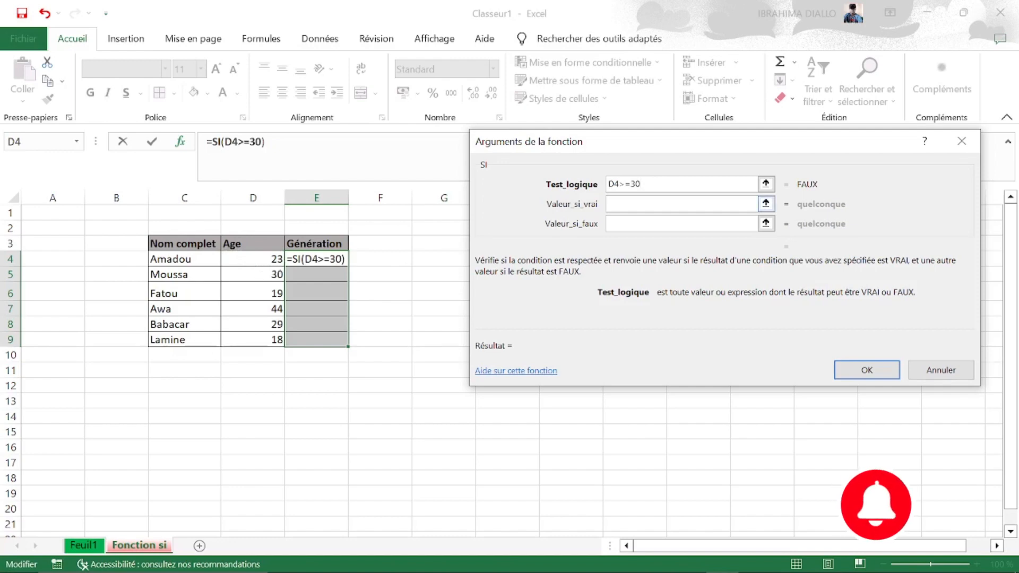
click(610, 204)
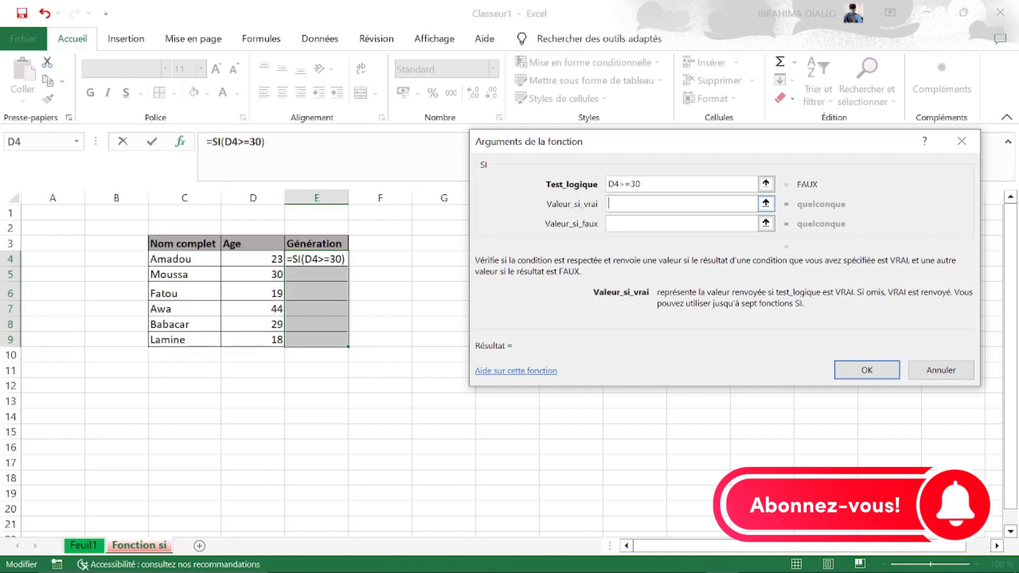
text(A)
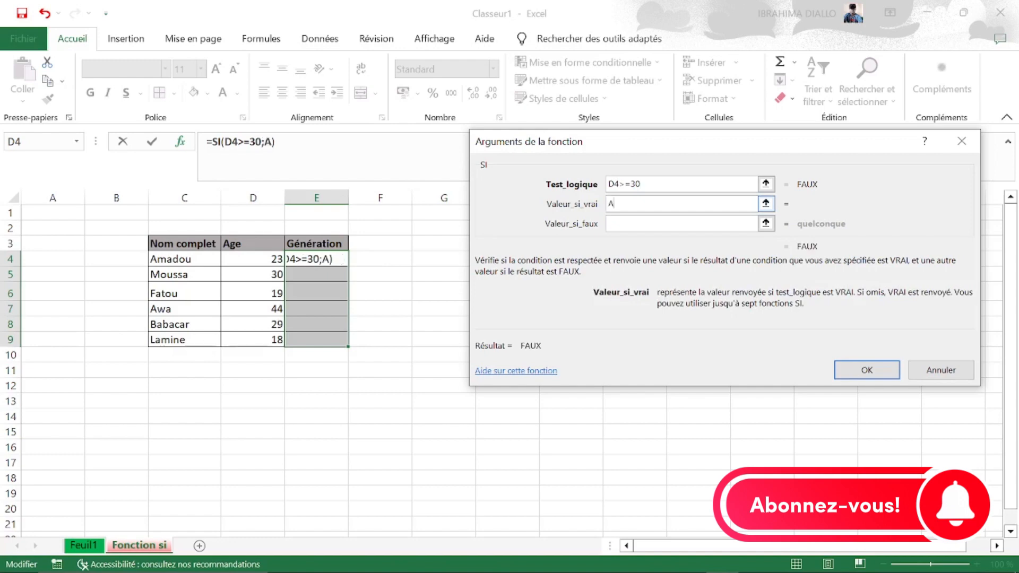
text(d)
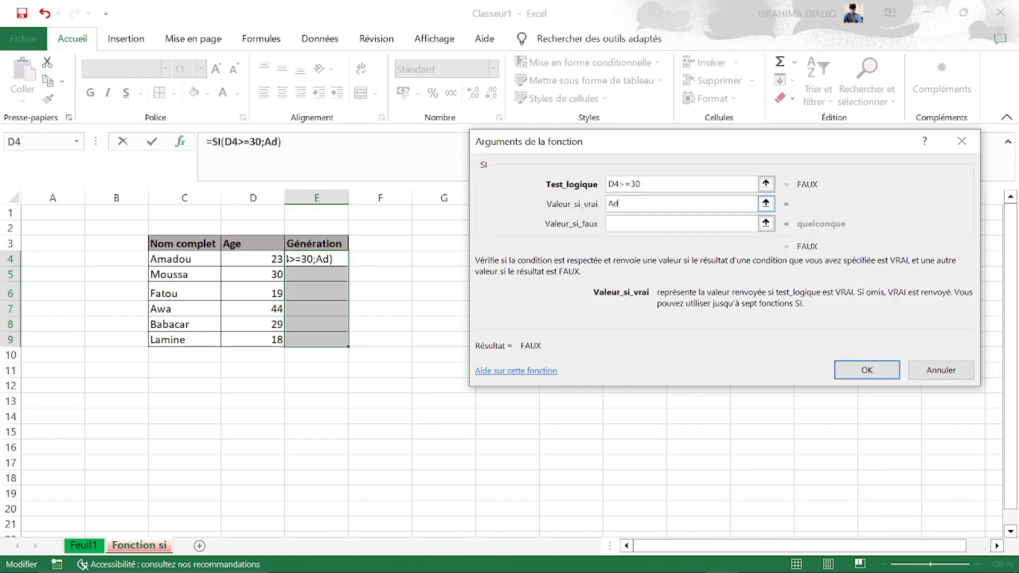
text(ulte)
click(620, 226)
text(J)
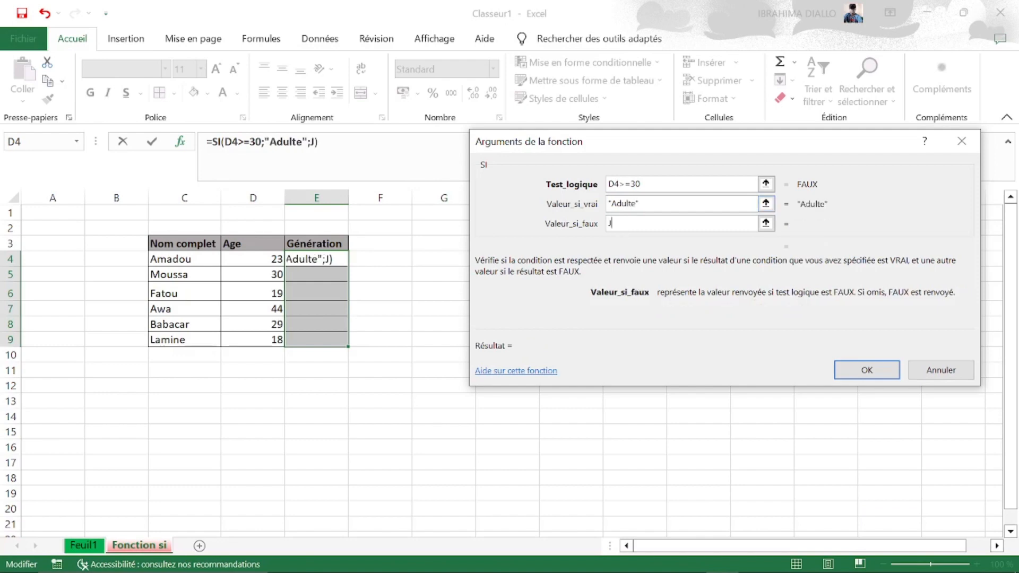
text(eune)
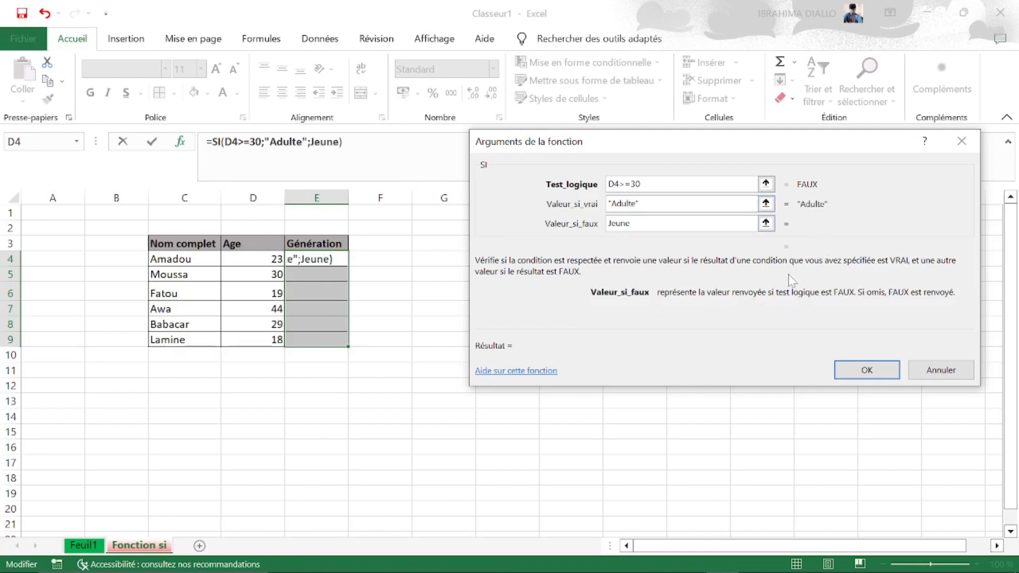
click(857, 370)
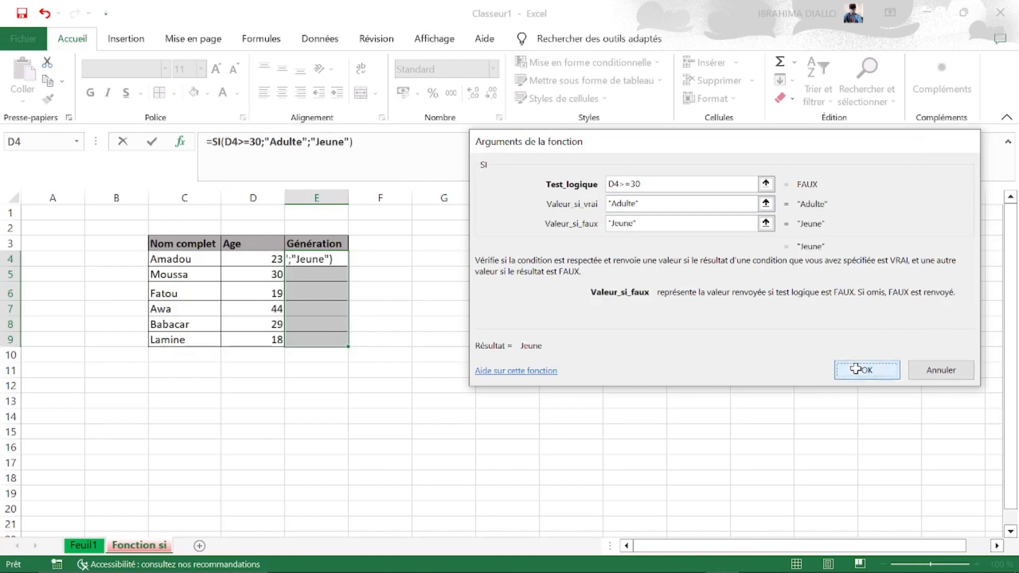
Step: Fill the SI formula from E4 down through E9 in the Génération column
click(335, 263)
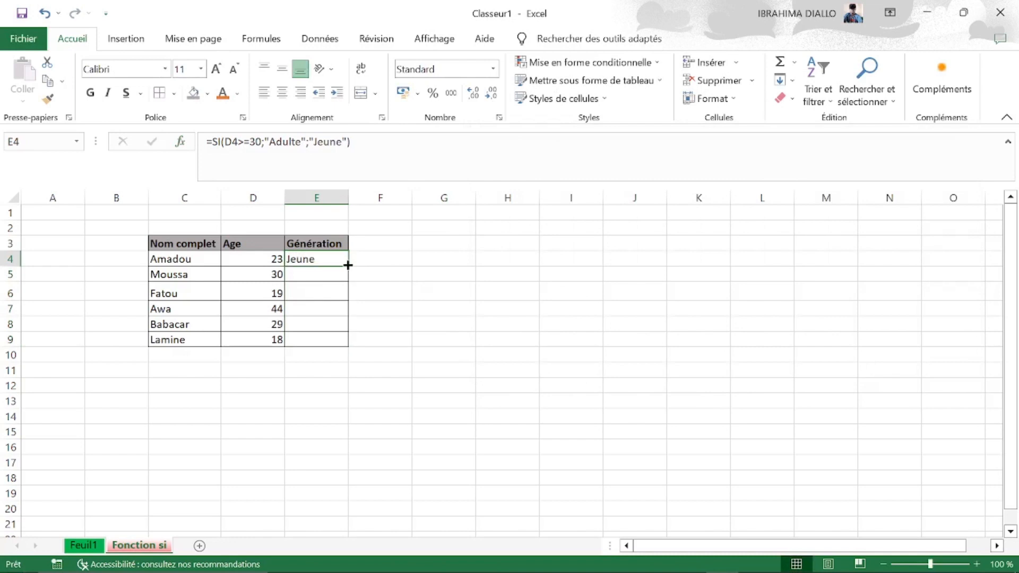
drag(347, 265, 343, 341)
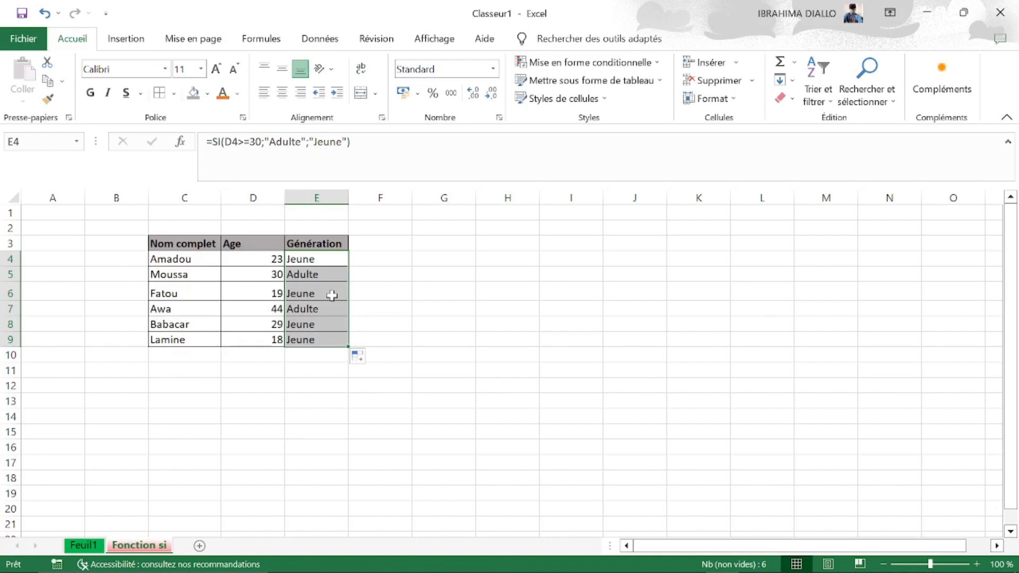
Step: Convert the range C3:E9 into an Excel table with headers
click(165, 243)
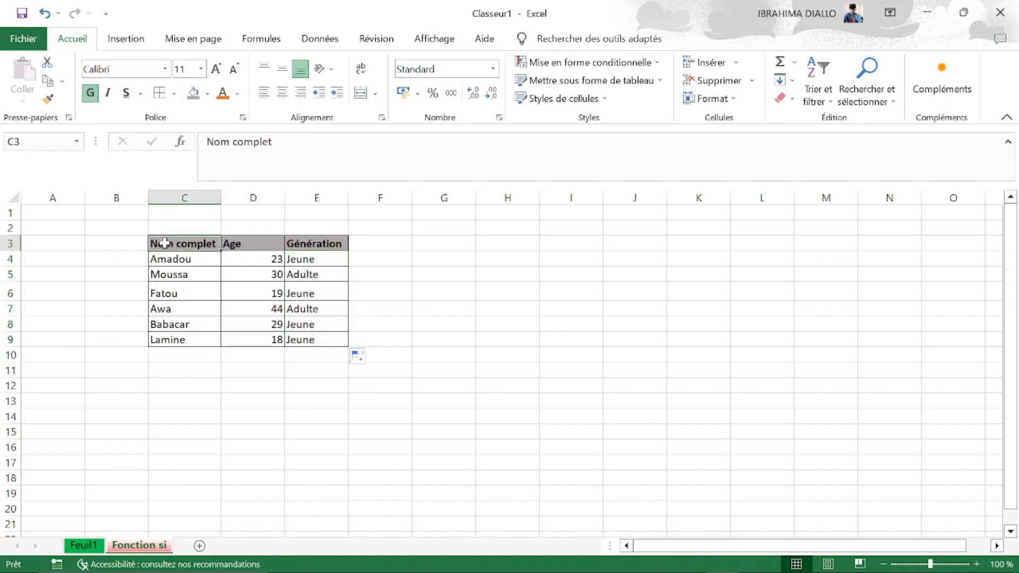
drag(165, 243, 327, 337)
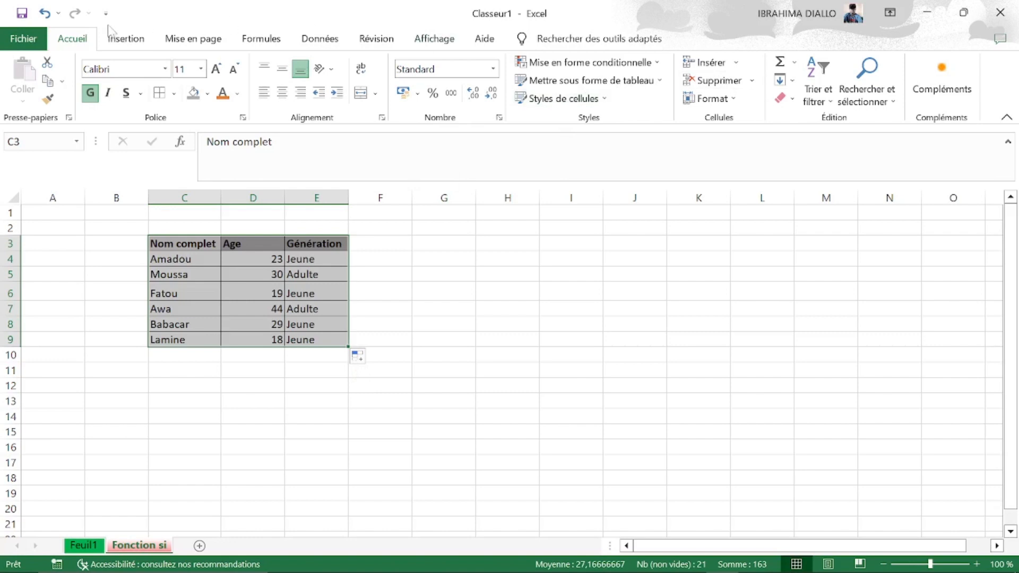
click(127, 39)
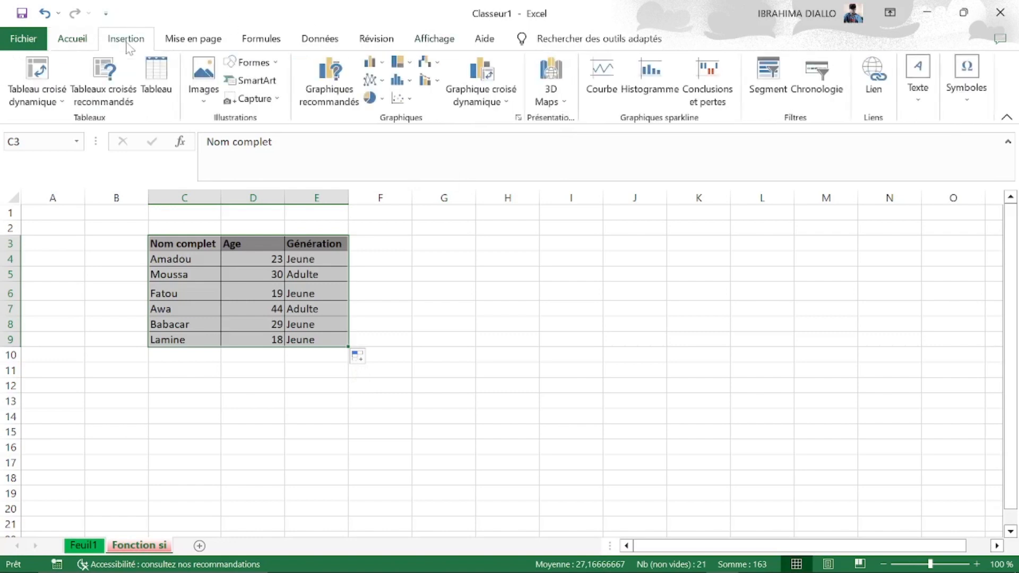
click(163, 81)
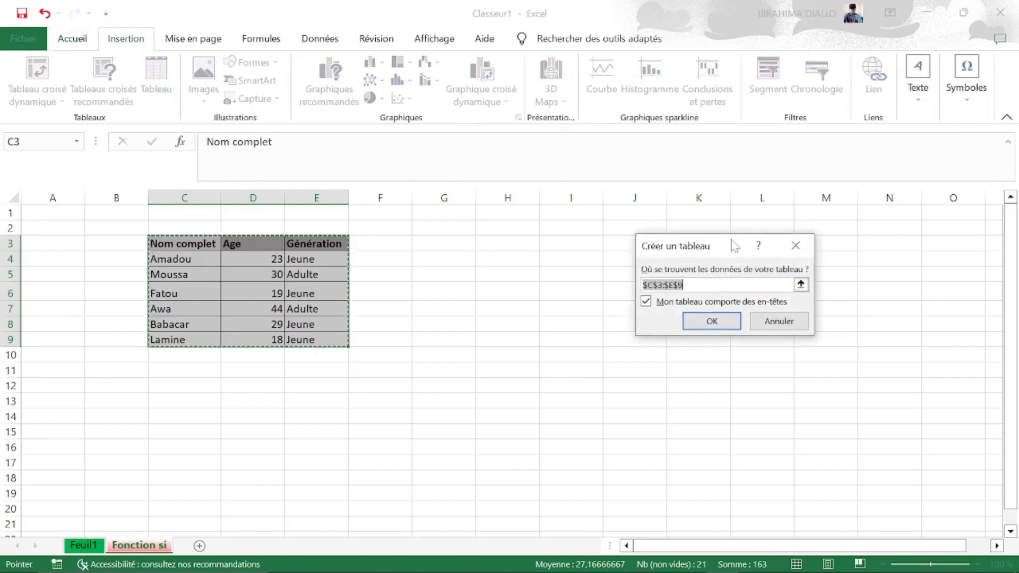
click(706, 320)
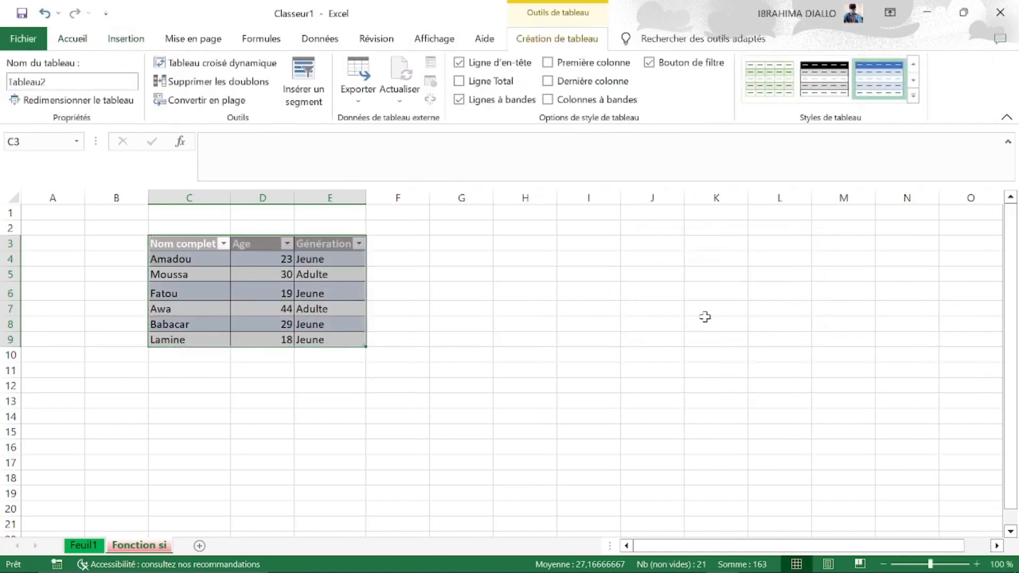
click(602, 306)
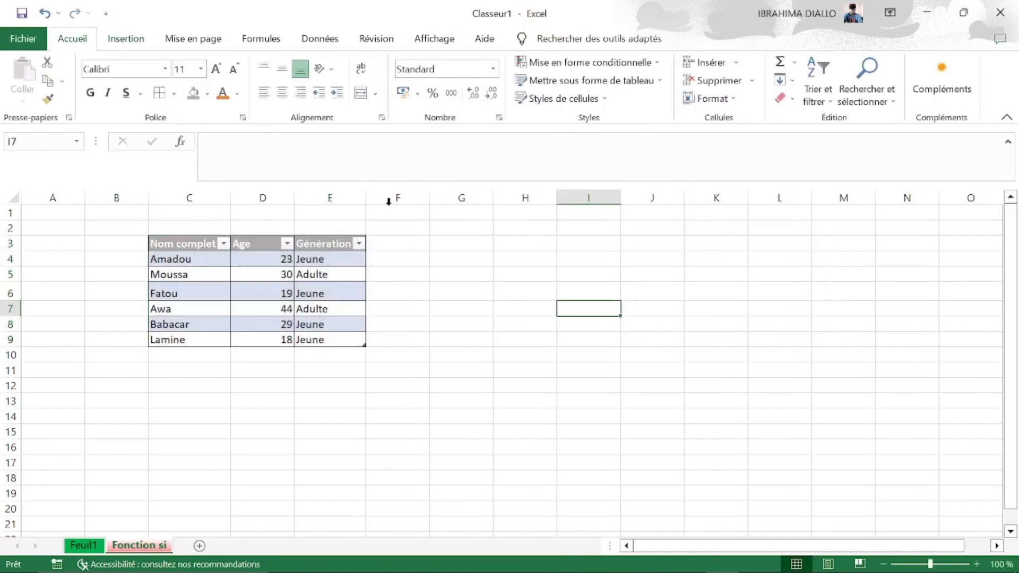
click(216, 272)
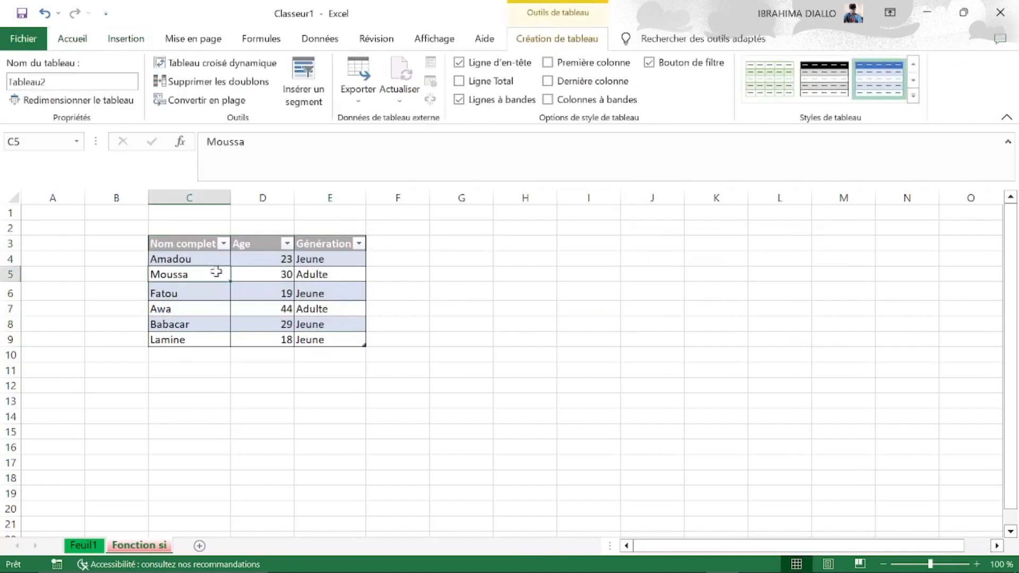
click(779, 292)
text($)
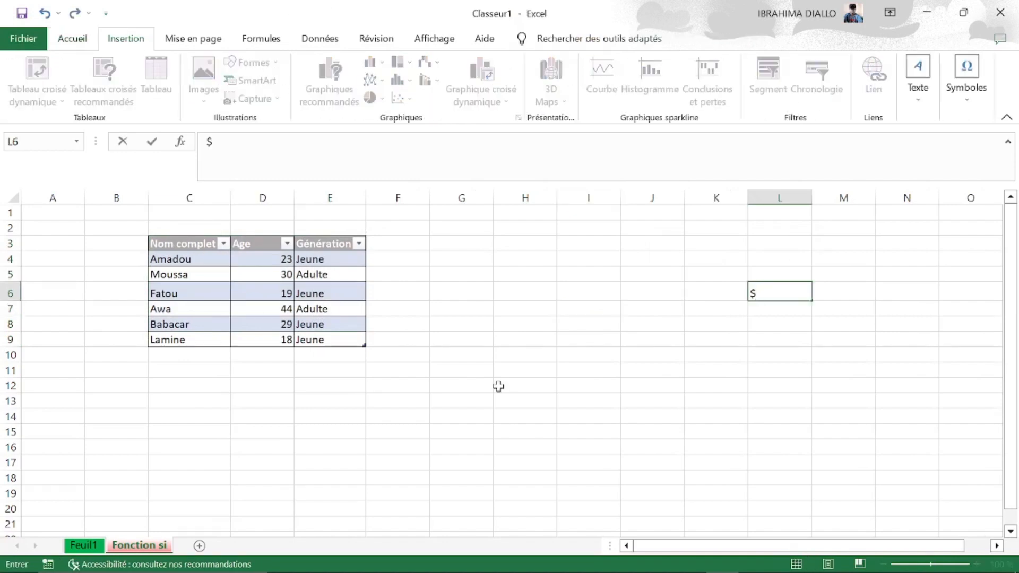
key(BackSpace)
scroll(360, 491, down, 3)
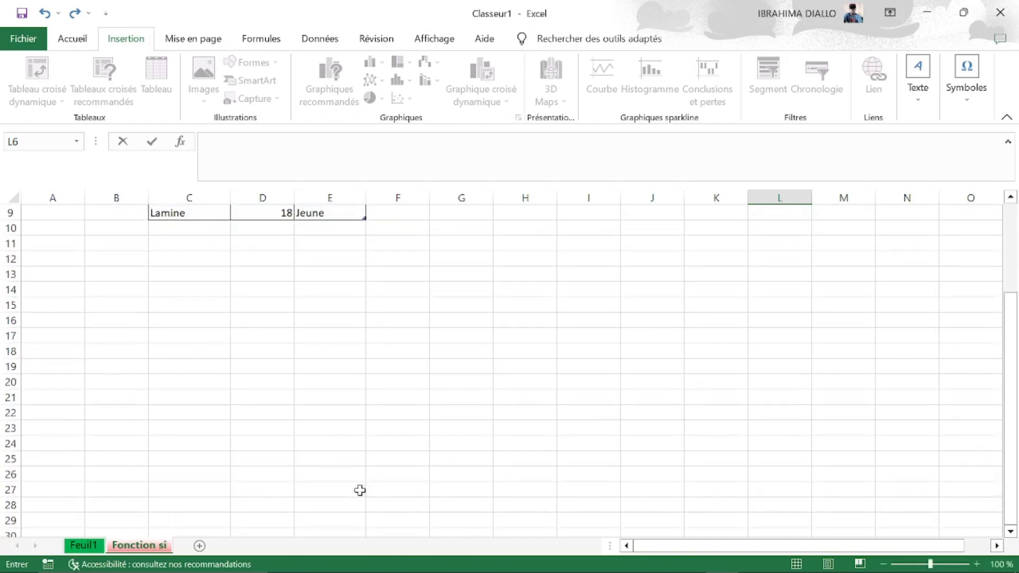
scroll(360, 490, up, 3)
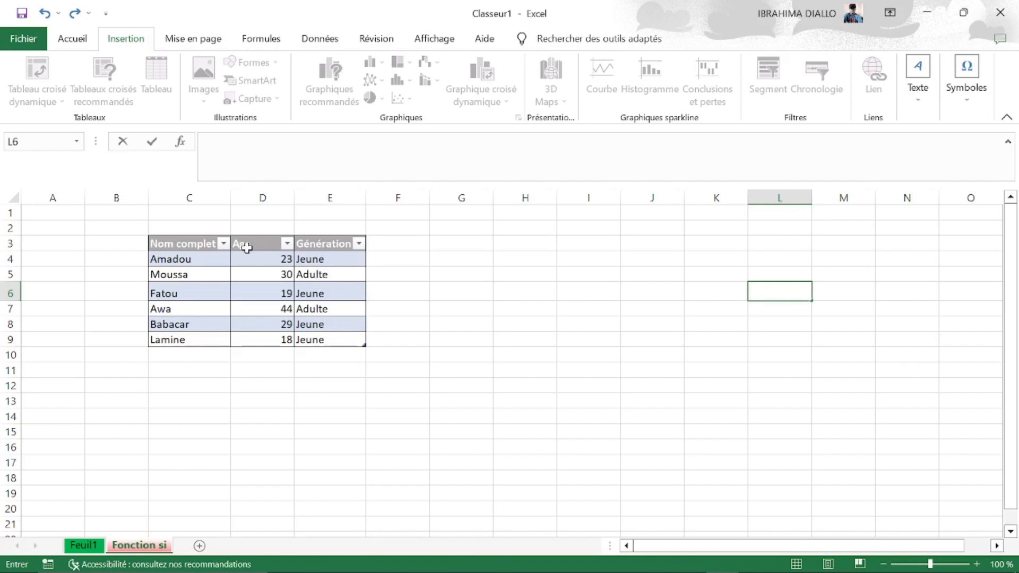
Step: Select the Nom complet and Age columns, C3:C9 and D3:D9, together as chart data
click(177, 244)
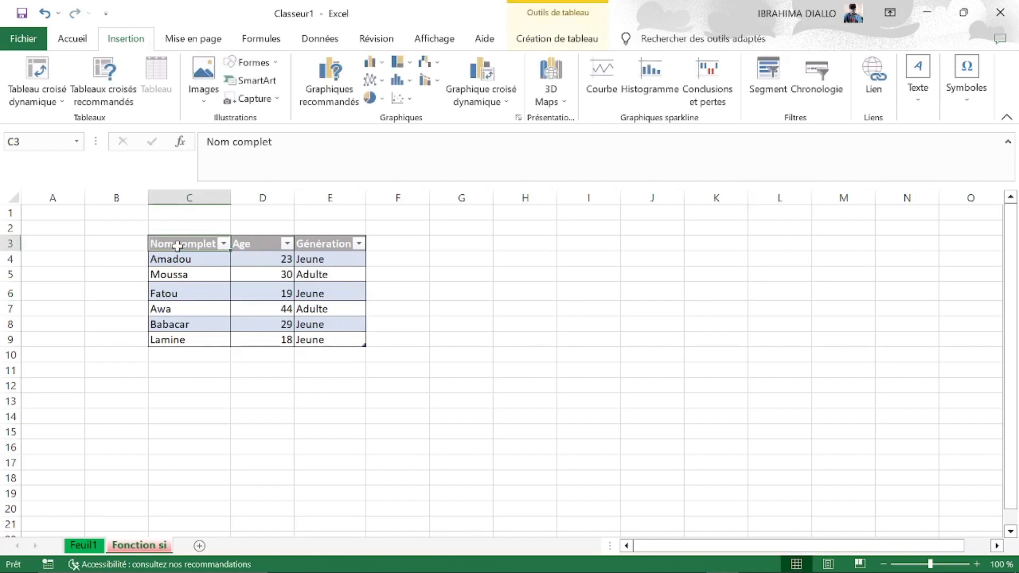
drag(177, 246, 183, 338)
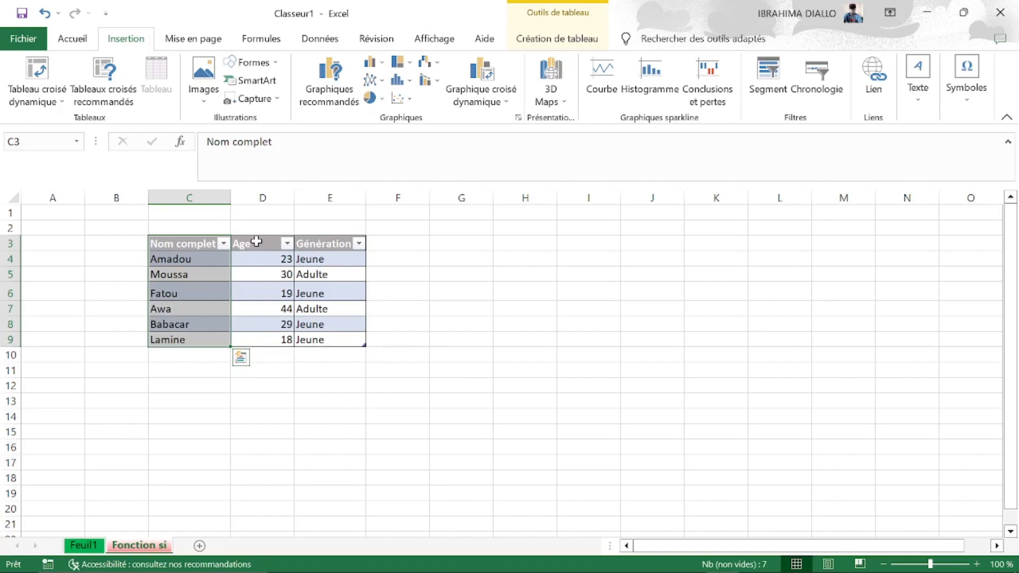
drag(256, 242, 243, 340)
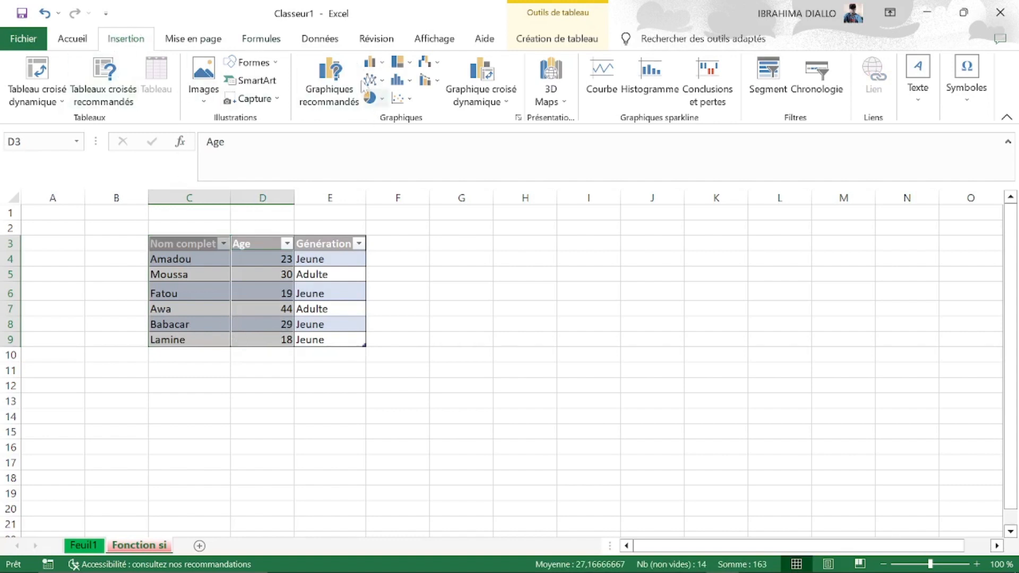
Step: Browse the full list of chart types offered for the Nom complet and Age data, including Boursier
click(333, 89)
click(407, 82)
click(309, 221)
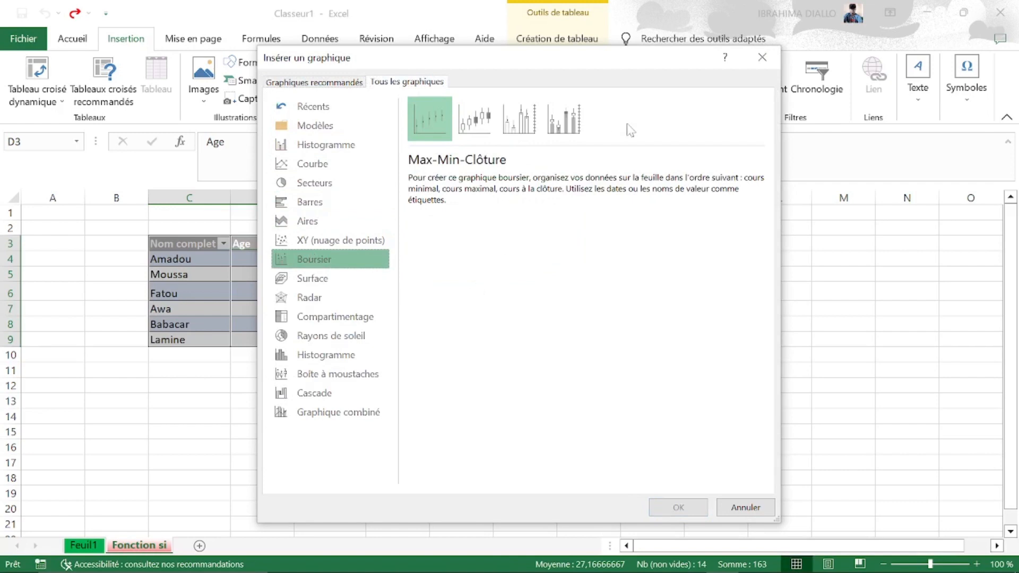
click(762, 57)
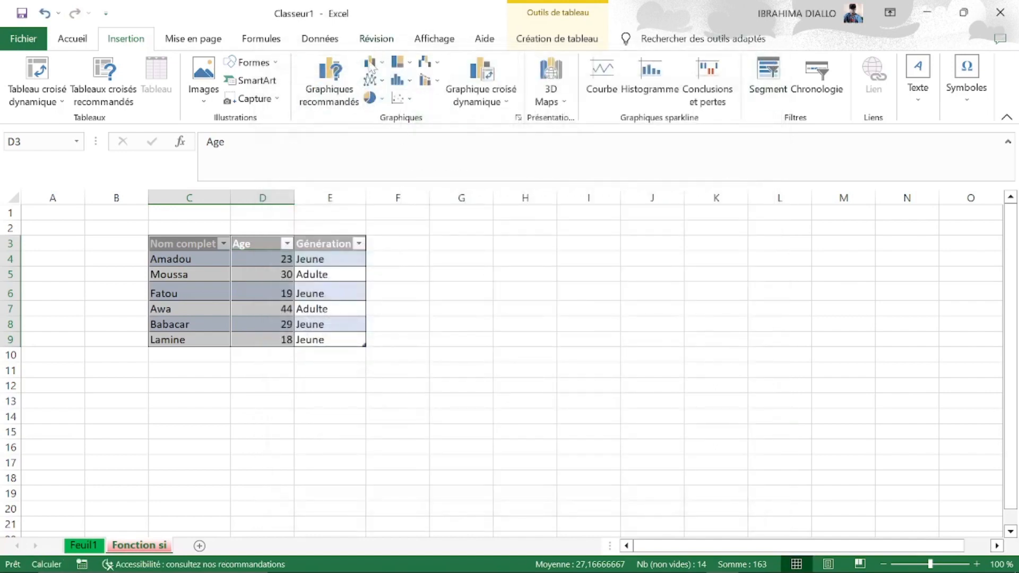
Step: Insert a 2D pie chart of Age by Nom complet and move it clear of the table, over columns G to M
click(371, 98)
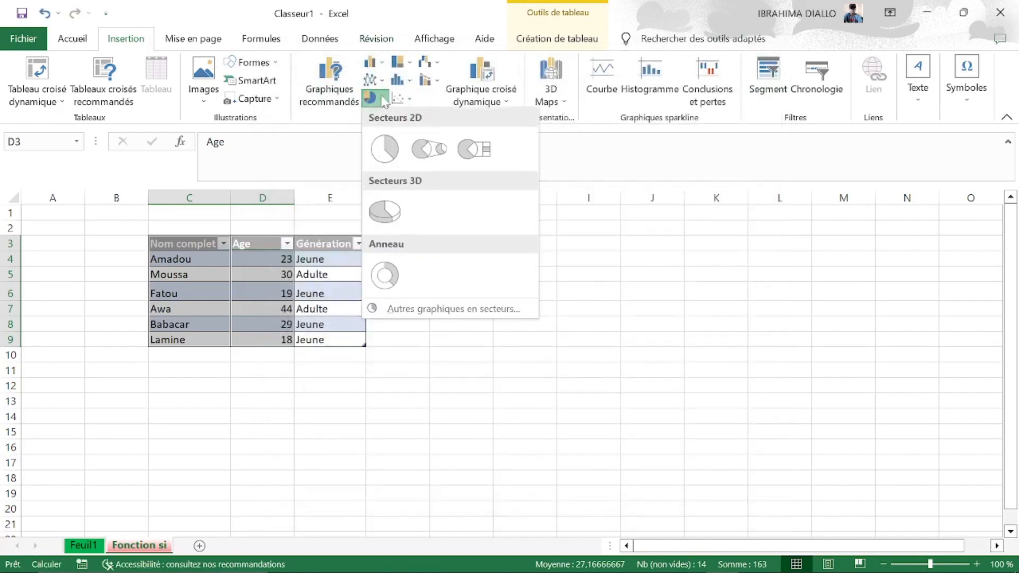
click(383, 153)
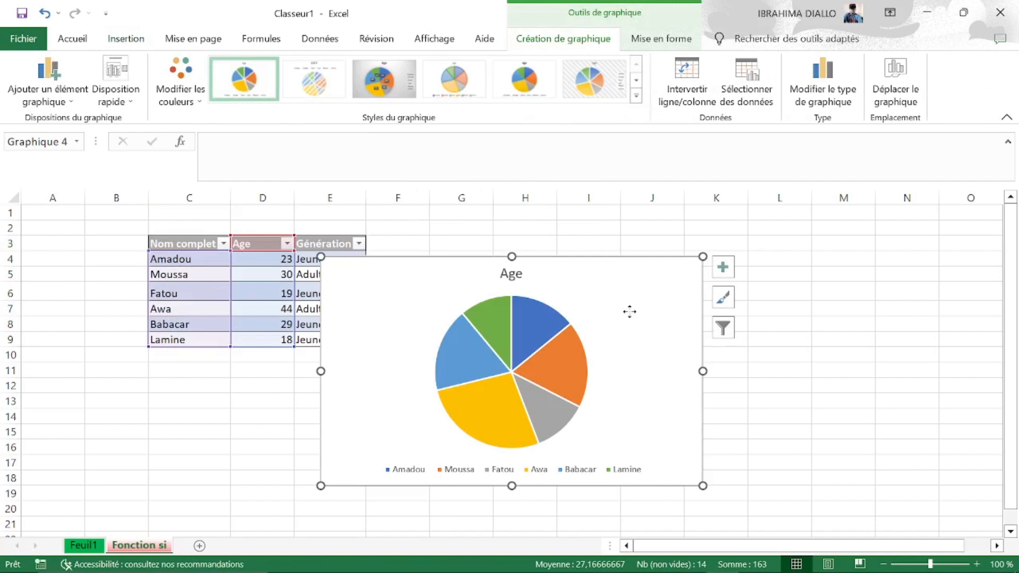
drag(628, 312, 765, 301)
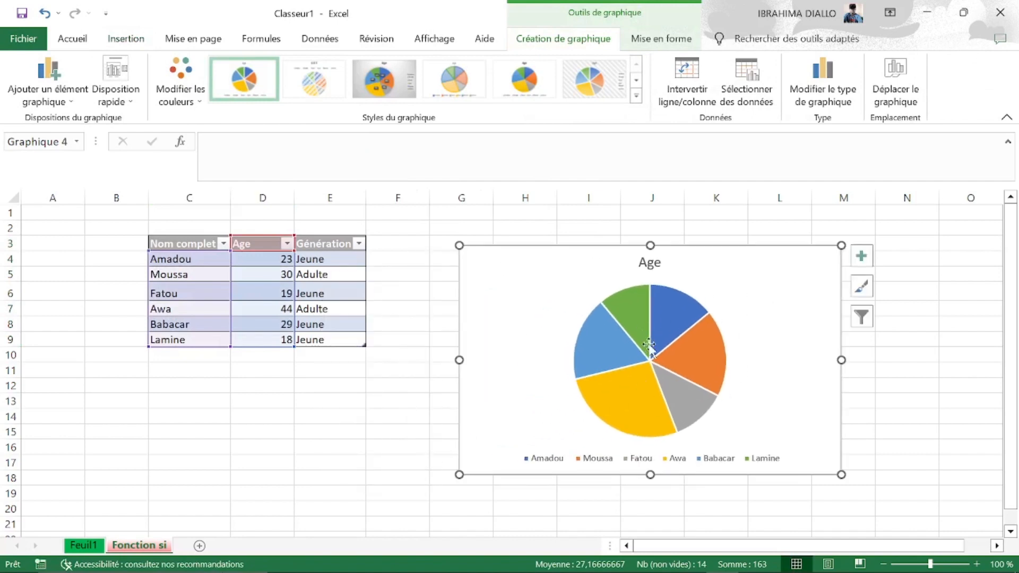
mouse_move(648, 345)
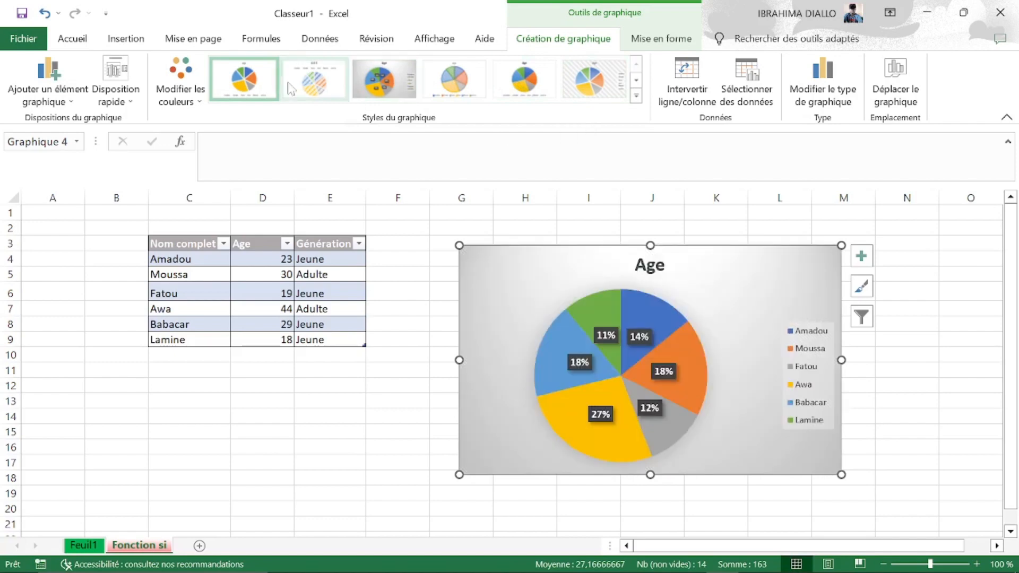
Step: Recolour the Age pie chart with the orange, yellow and green Coloré palette and change it to a Histogramme groupé
click(188, 88)
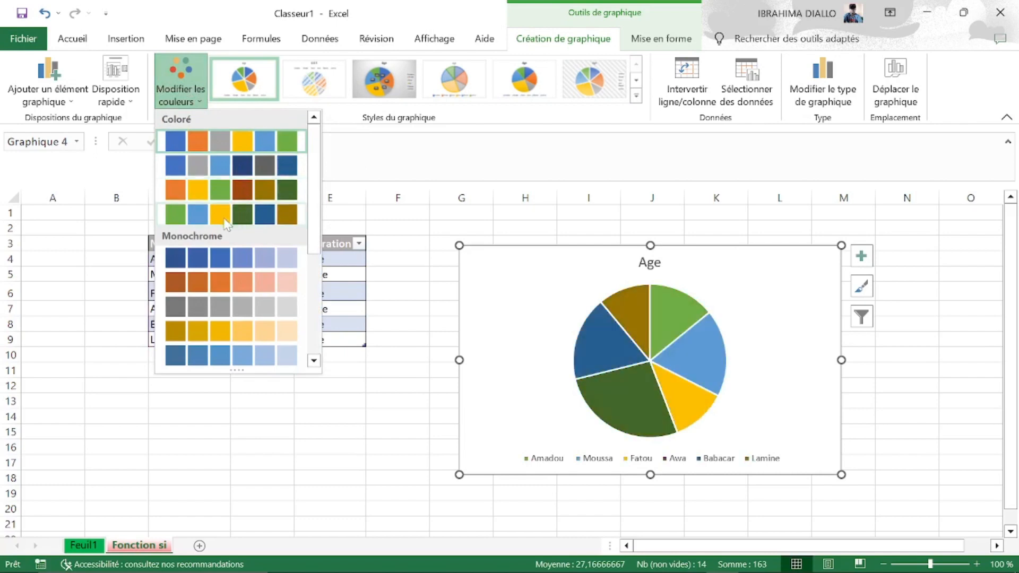
click(261, 190)
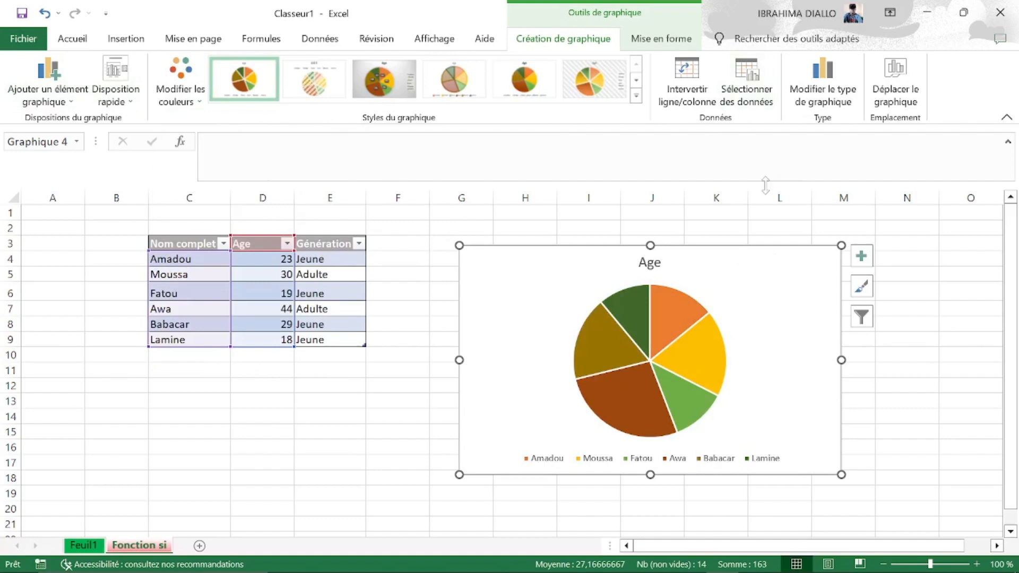
click(823, 80)
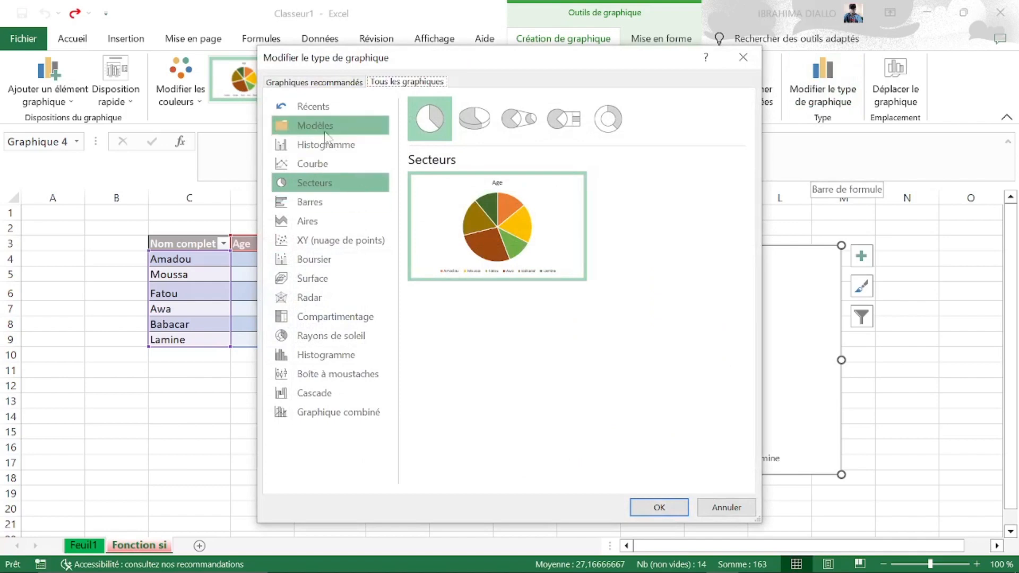
click(321, 154)
mouse_move(521, 250)
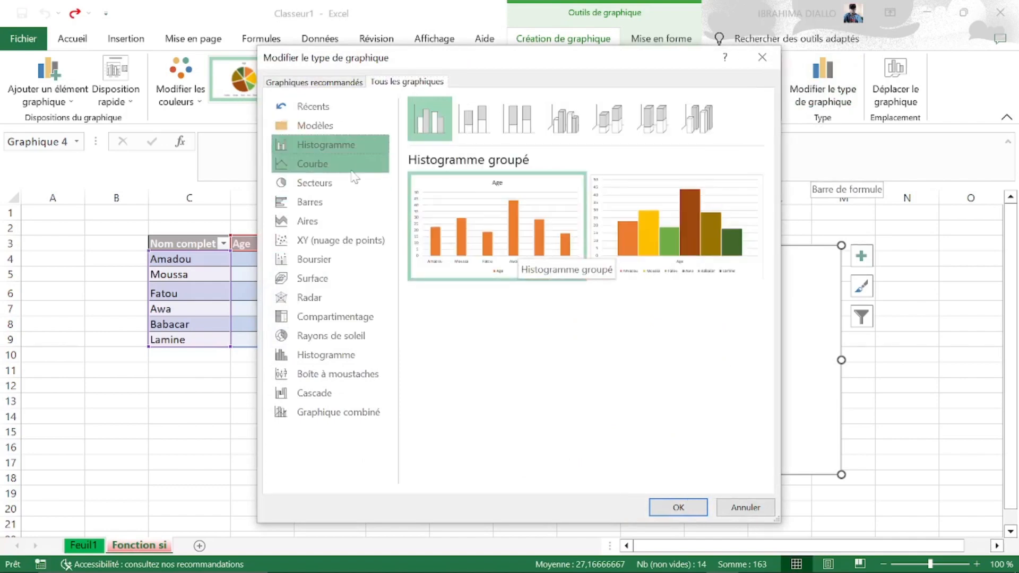
click(319, 203)
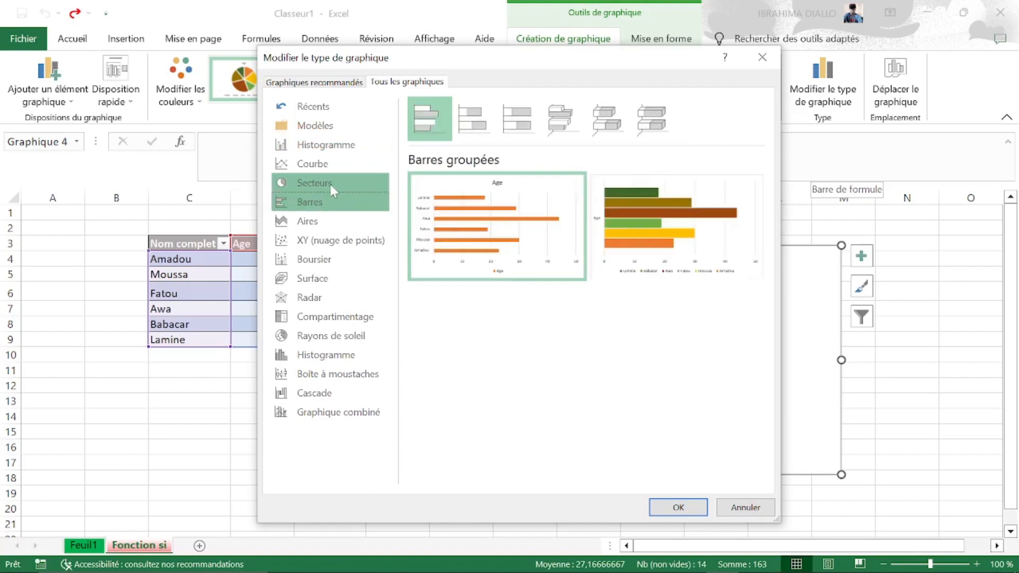
click(329, 183)
click(327, 223)
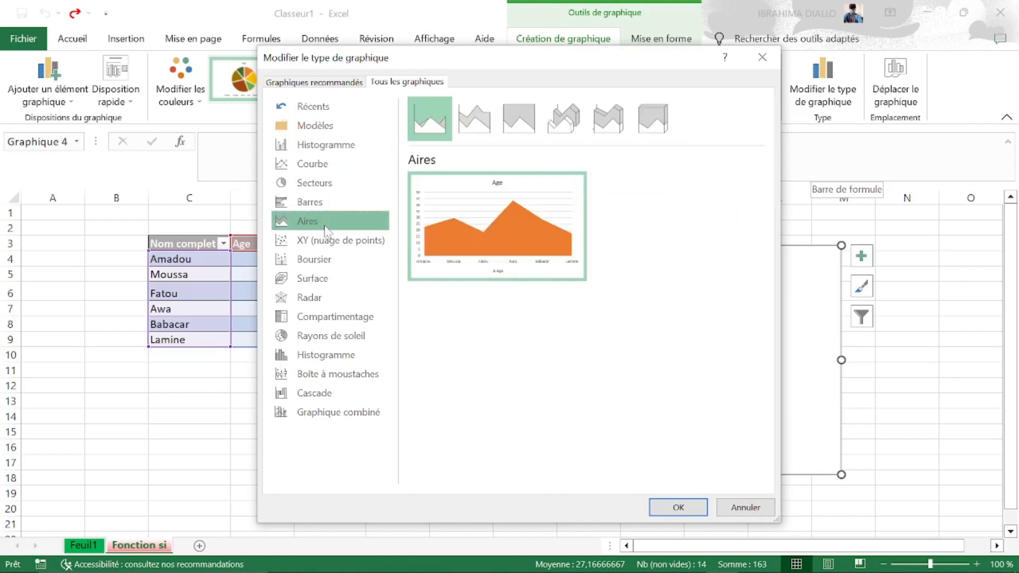
click(328, 202)
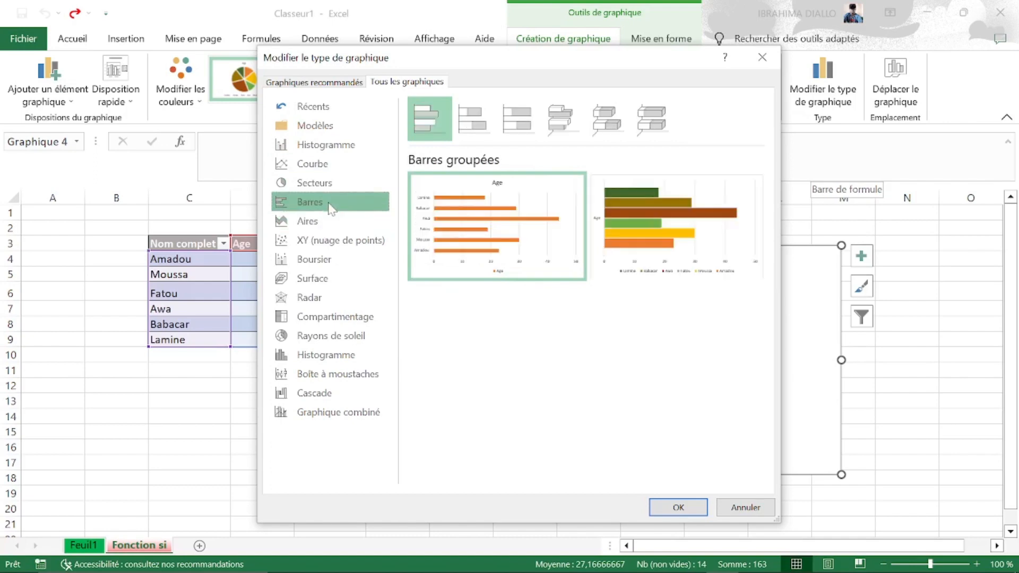
click(332, 181)
click(342, 148)
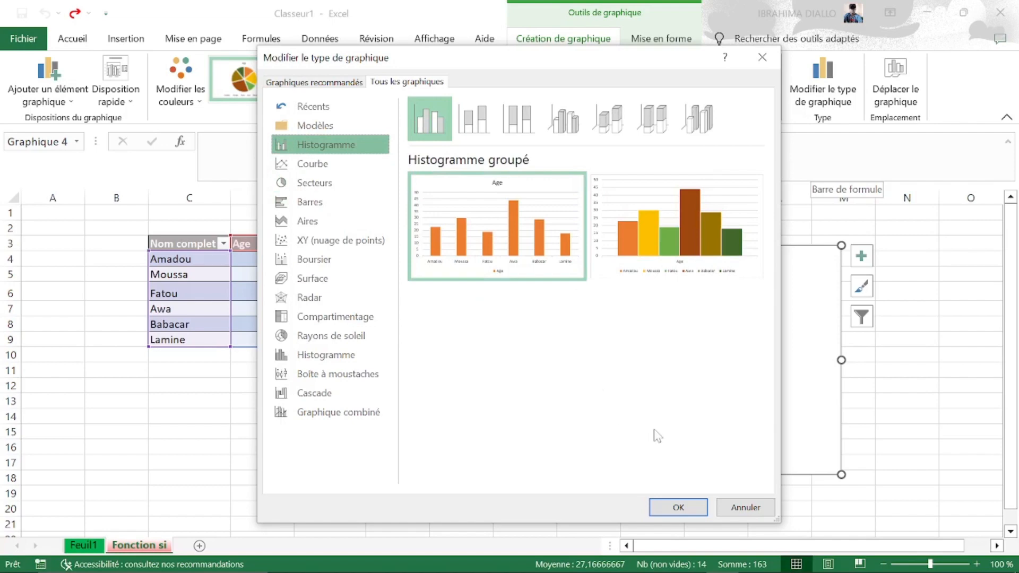
click(677, 508)
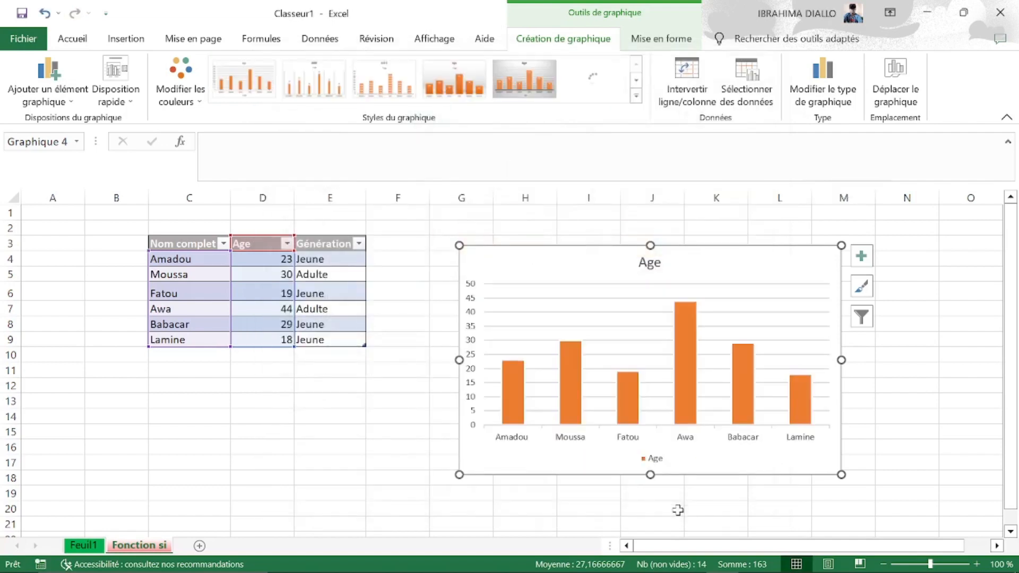
Step: Move the Age column chart to a new chart sheet named Graphique
mouse_move(680, 328)
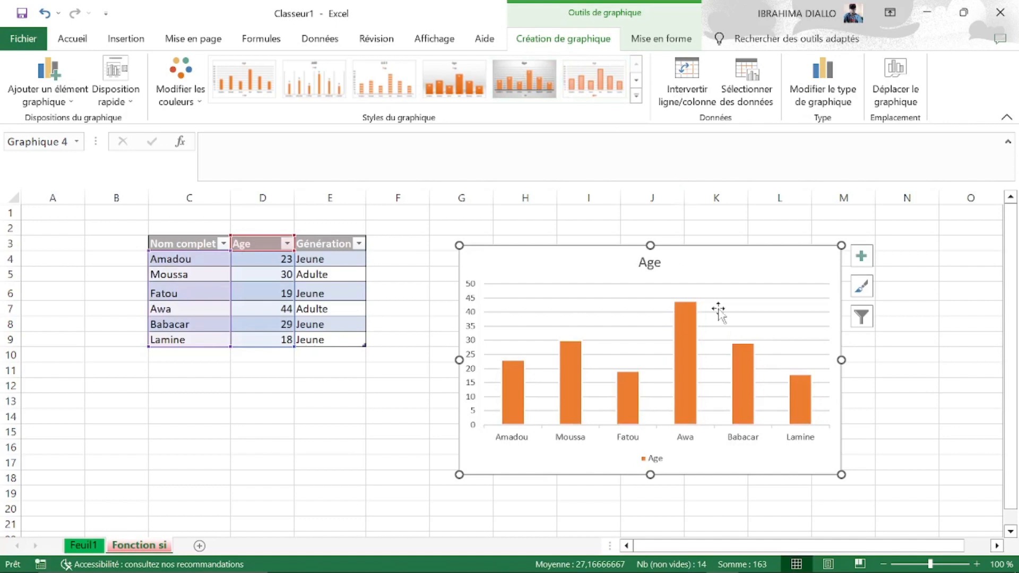
click(903, 109)
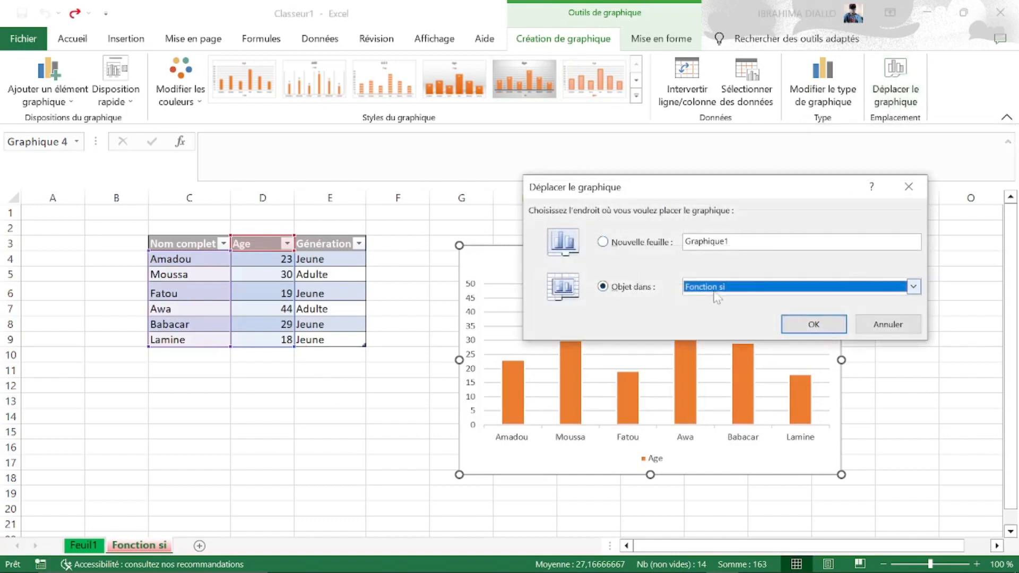
click(606, 245)
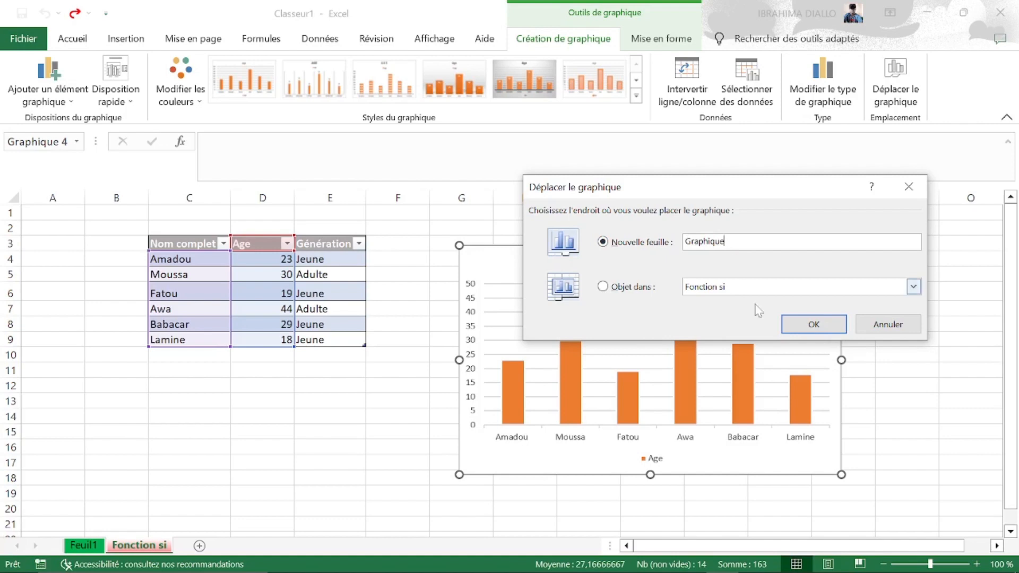
click(813, 325)
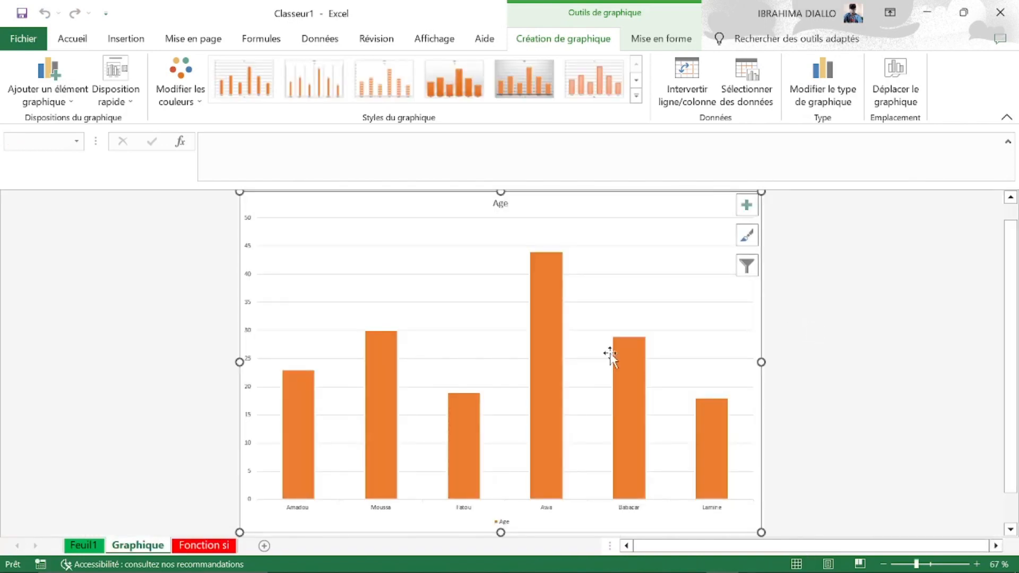
scroll(607, 353, down, 1)
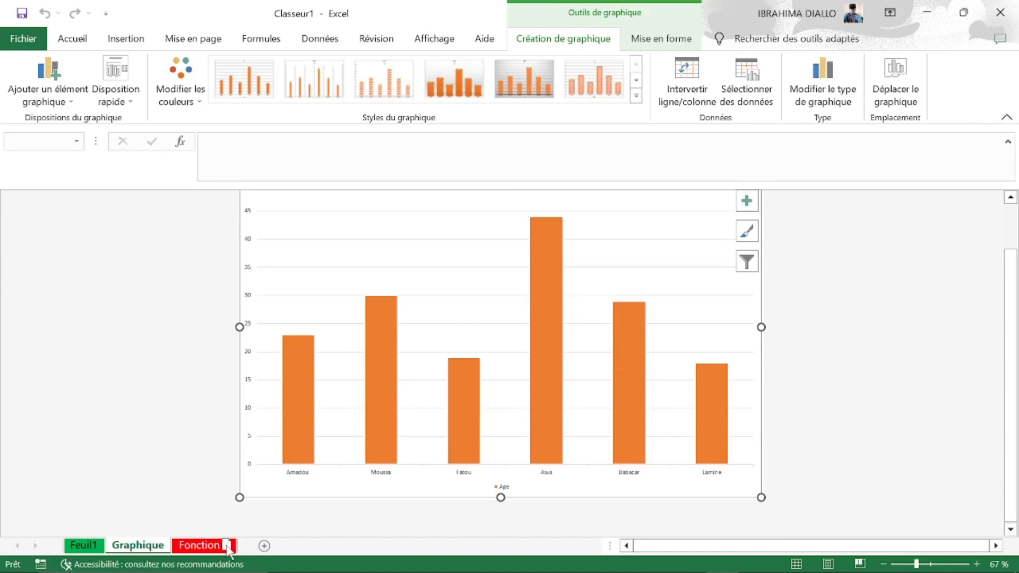
Step: Reorder the sheets so Fonction si comes before Graphique, and view the chart on the Graphique sheet
drag(233, 552, 147, 552)
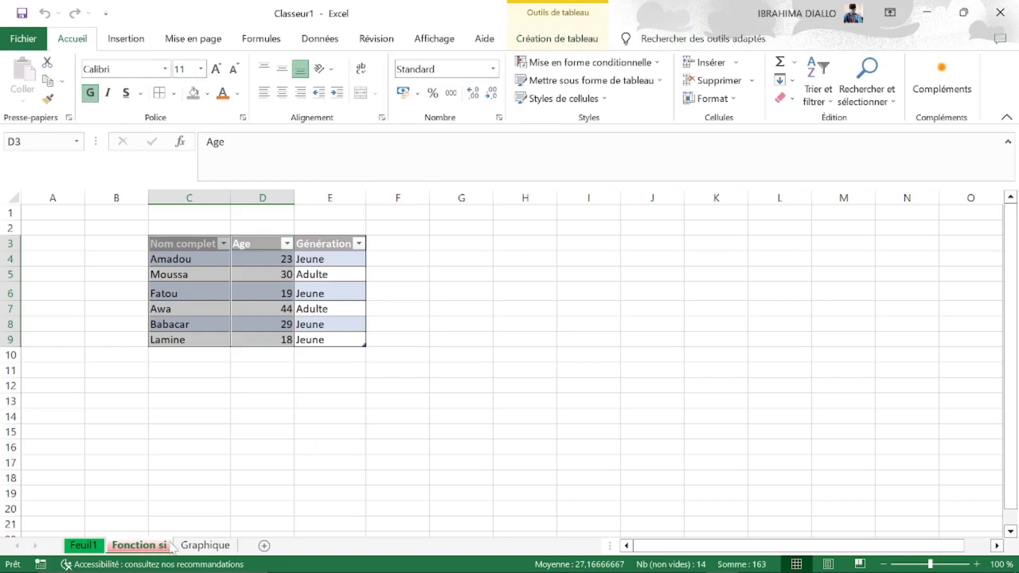
click(206, 547)
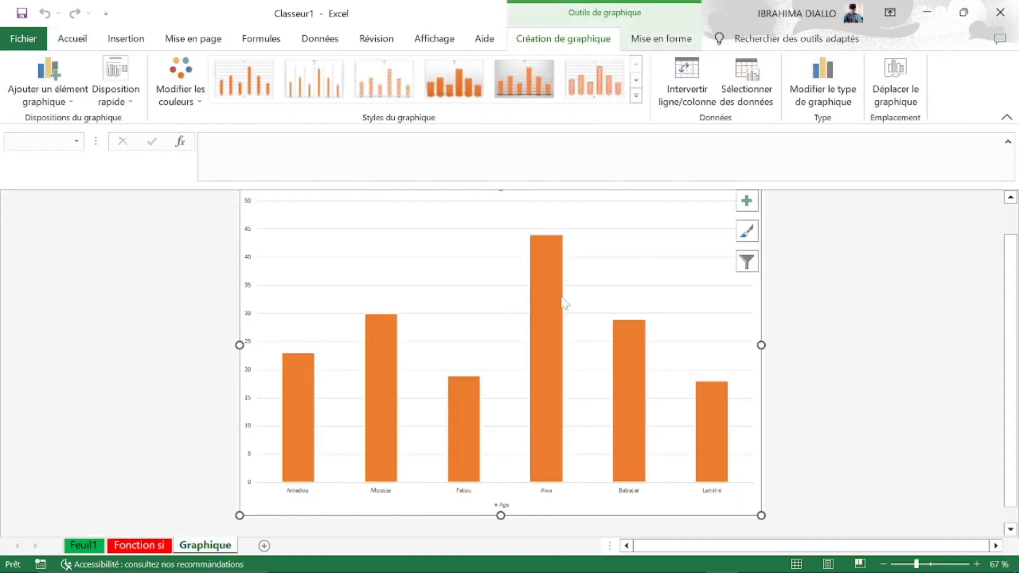
scroll(562, 304, up, 1)
scroll(563, 302, down, 1)
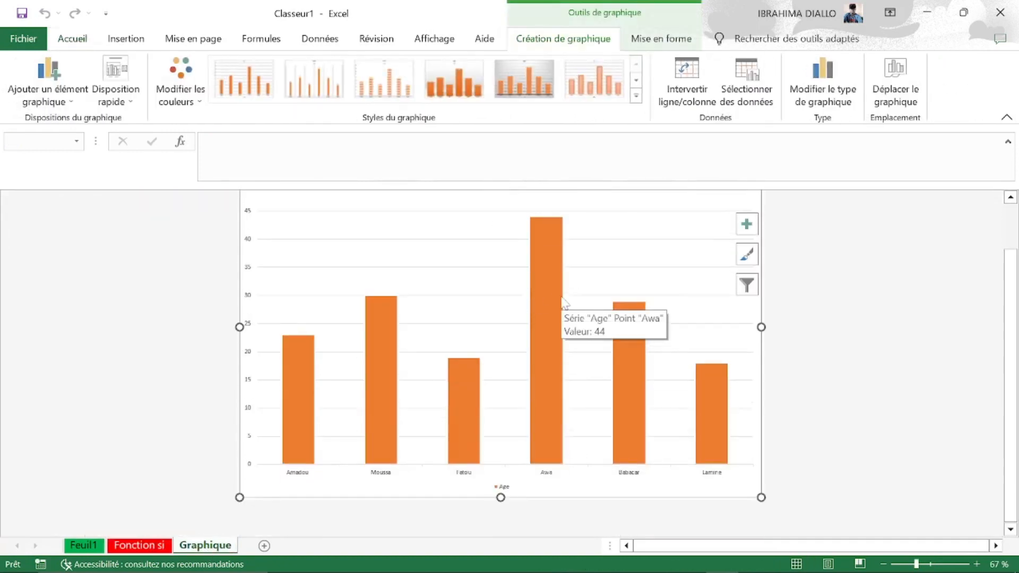
scroll(563, 302, up, 1)
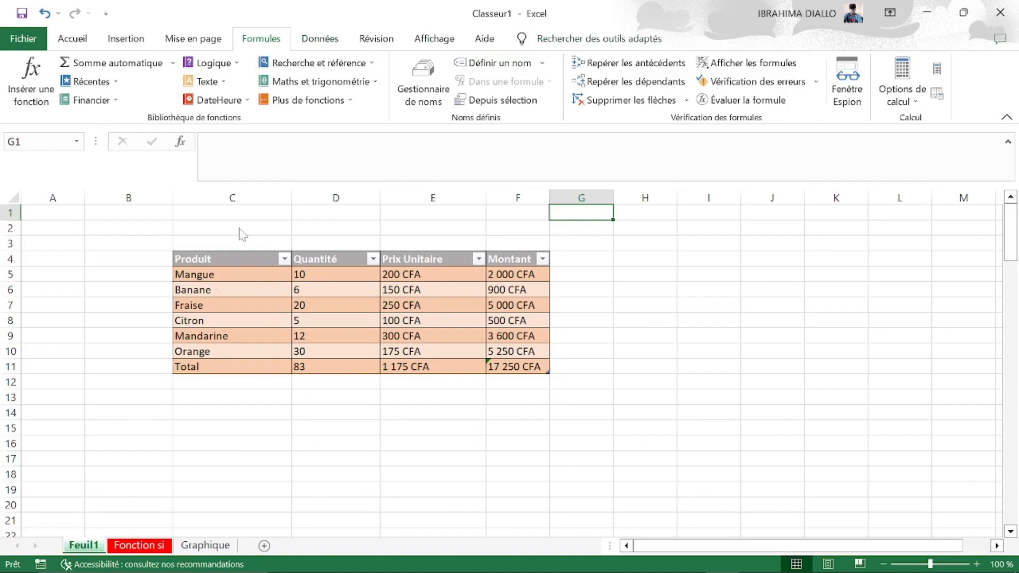
Step: Start saving the workbook to the computer, choosing the Bureau folder as the destination
click(22, 16)
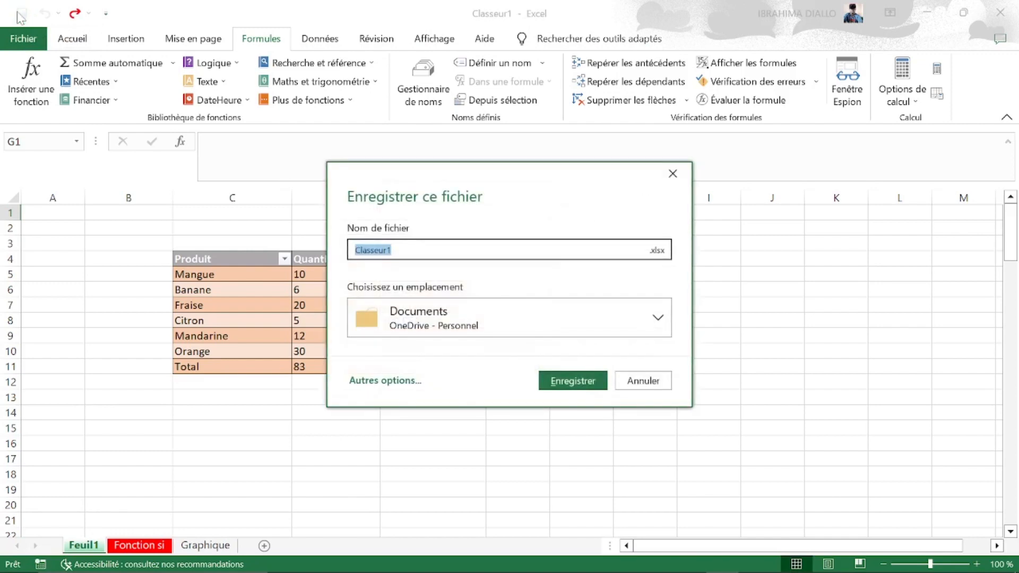
click(375, 383)
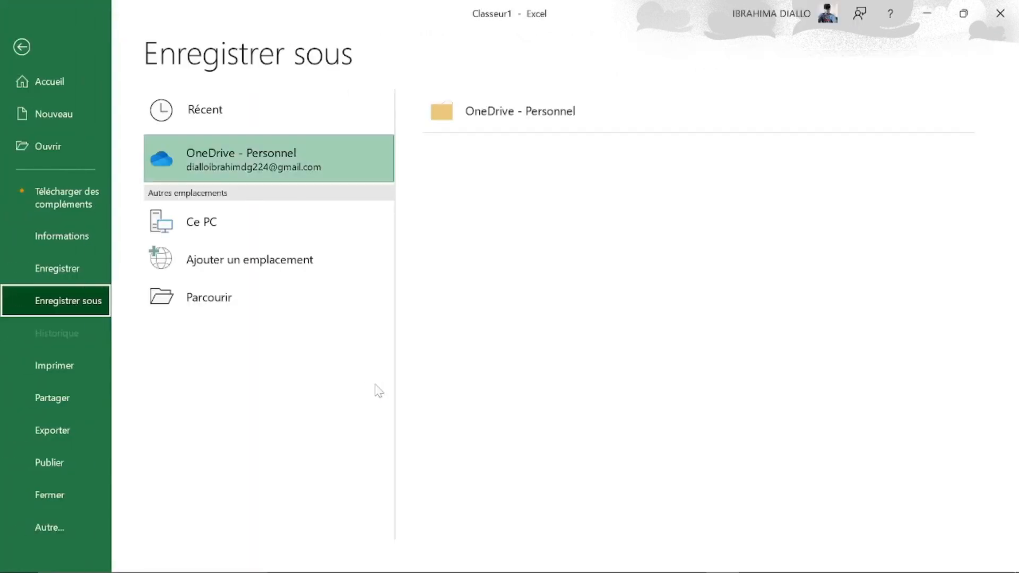
click(193, 301)
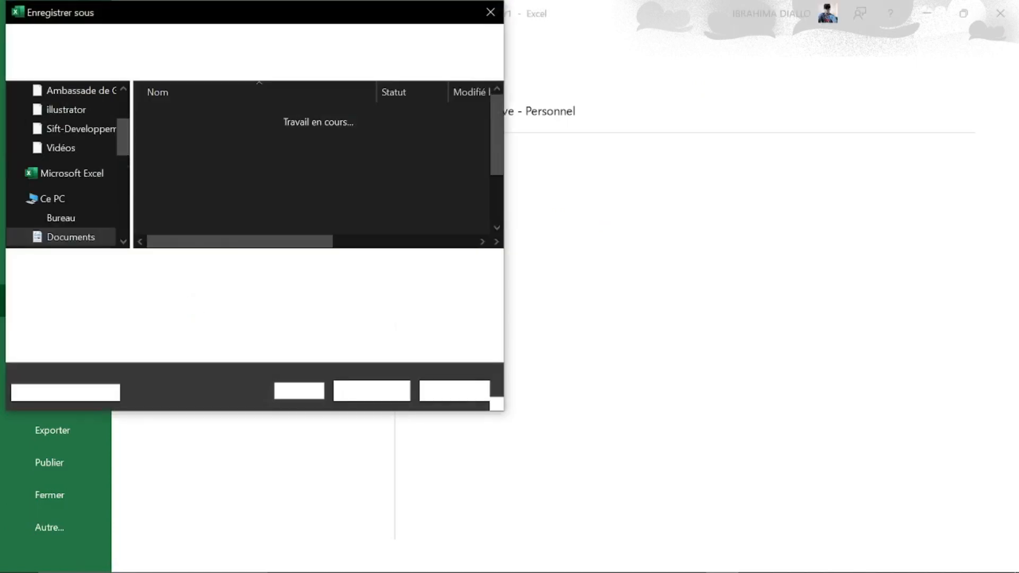
click(66, 222)
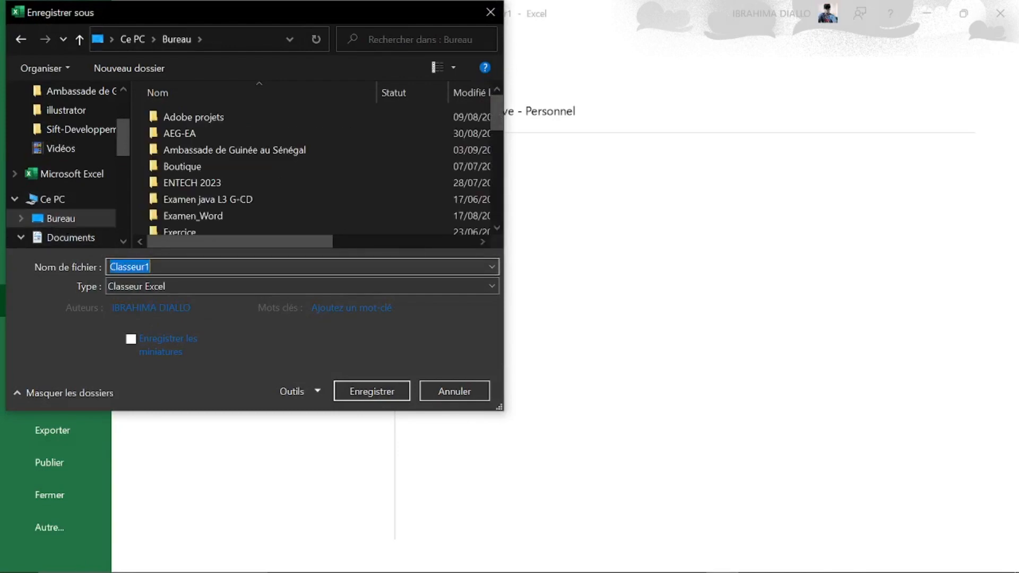
Step: Replace the proposed file name with Tuto and save the workbook as a Classeur Excel file
click(150, 266)
key(BackSpace)
key(BackSpace)
key(BackSpace)
key(BackSpace)
key(BackSpace)
key(BackSpace)
key(BackSpace)
key(BackSpace)
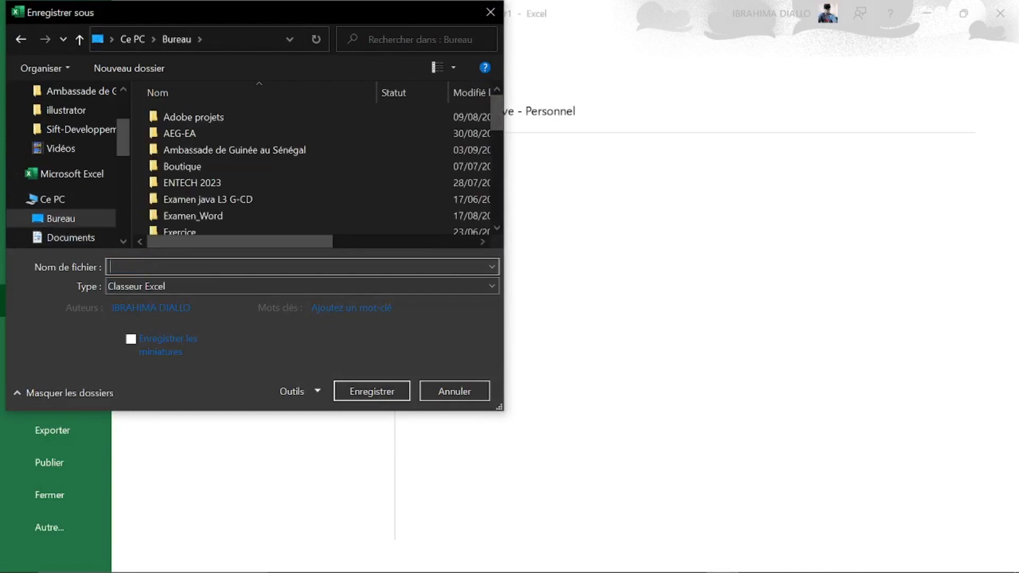
text(Tuto)
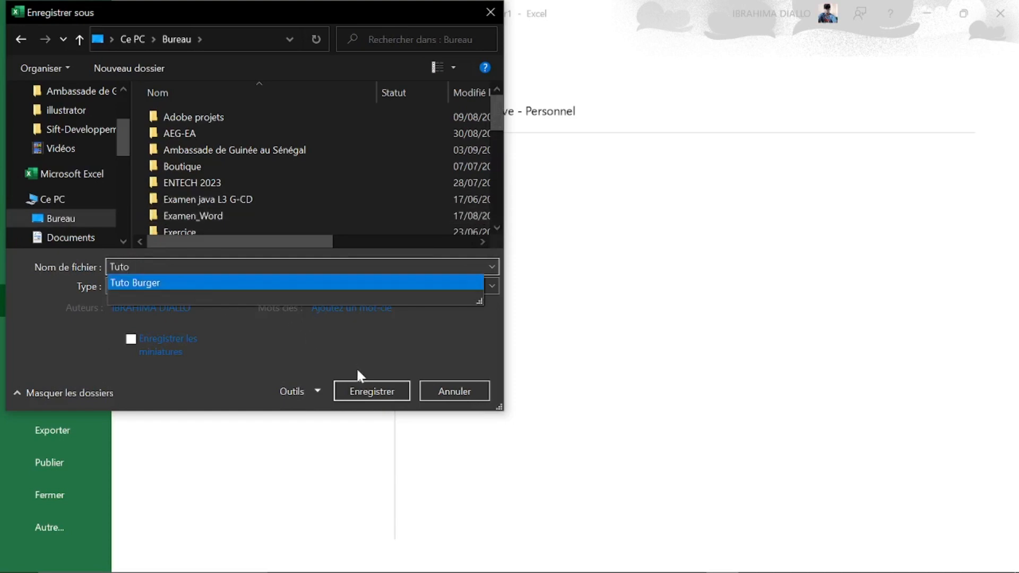
click(364, 392)
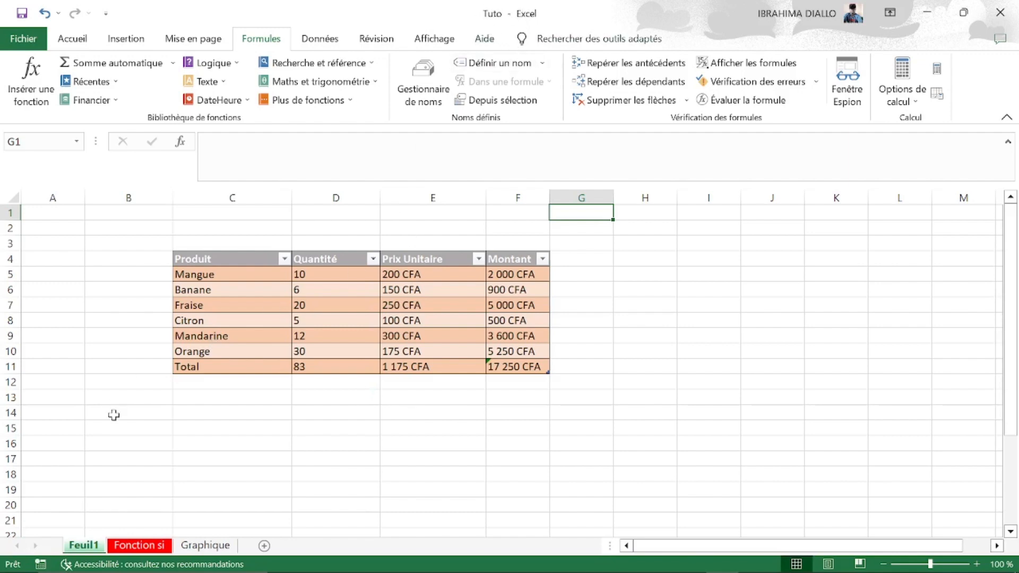
scroll(113, 415, down, 5)
scroll(111, 416, up, 5)
click(206, 547)
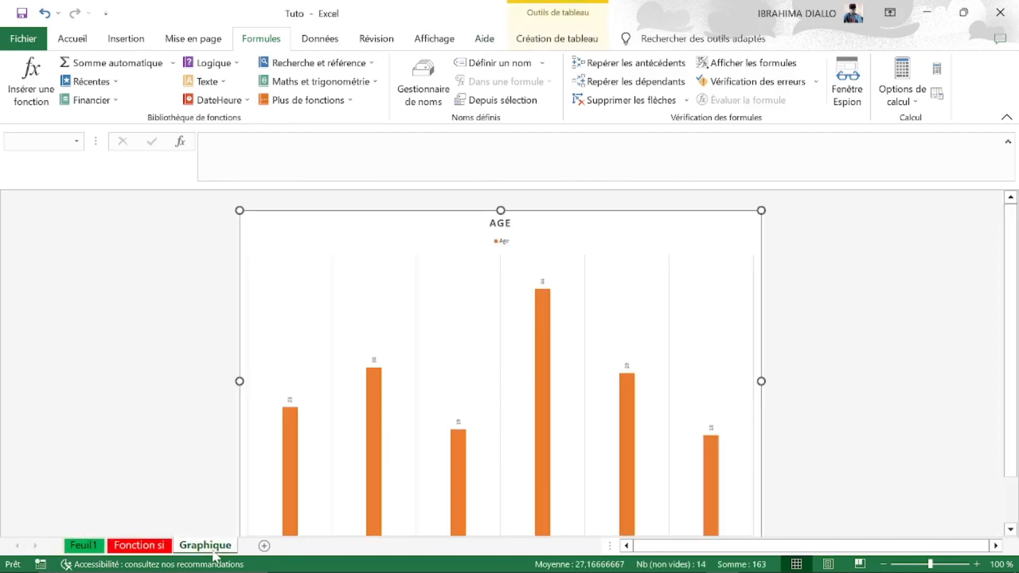
click(84, 546)
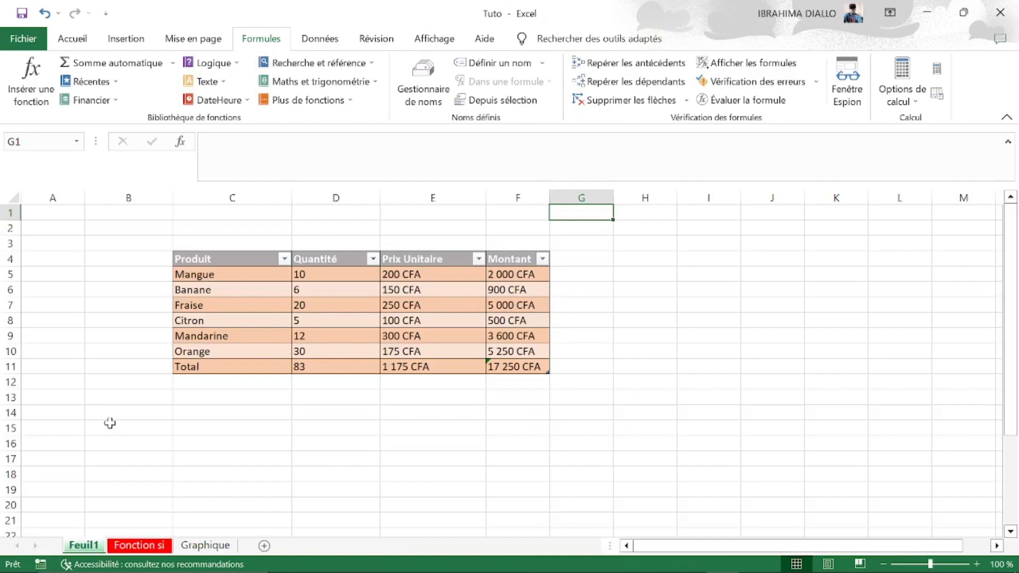